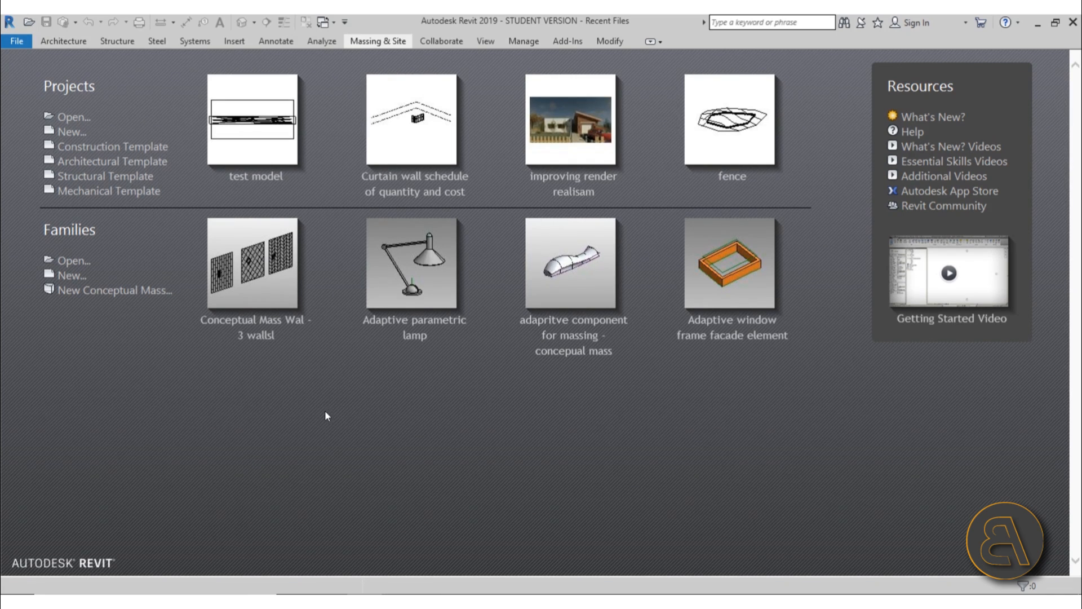
Create a new project from the Architectural Template
click(160, 165)
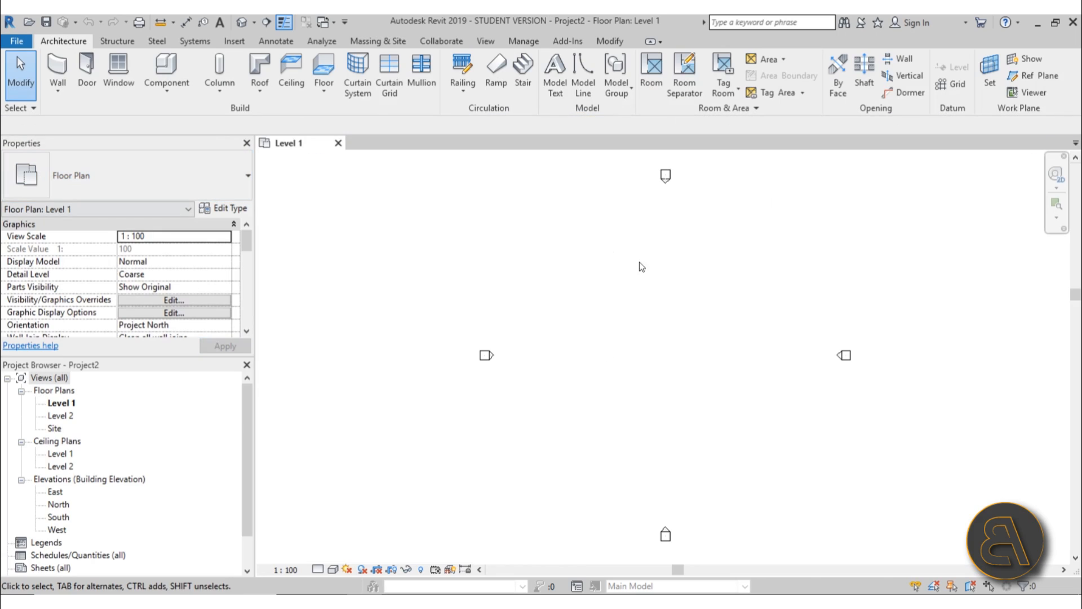
middle_drag(586, 364, 437, 363)
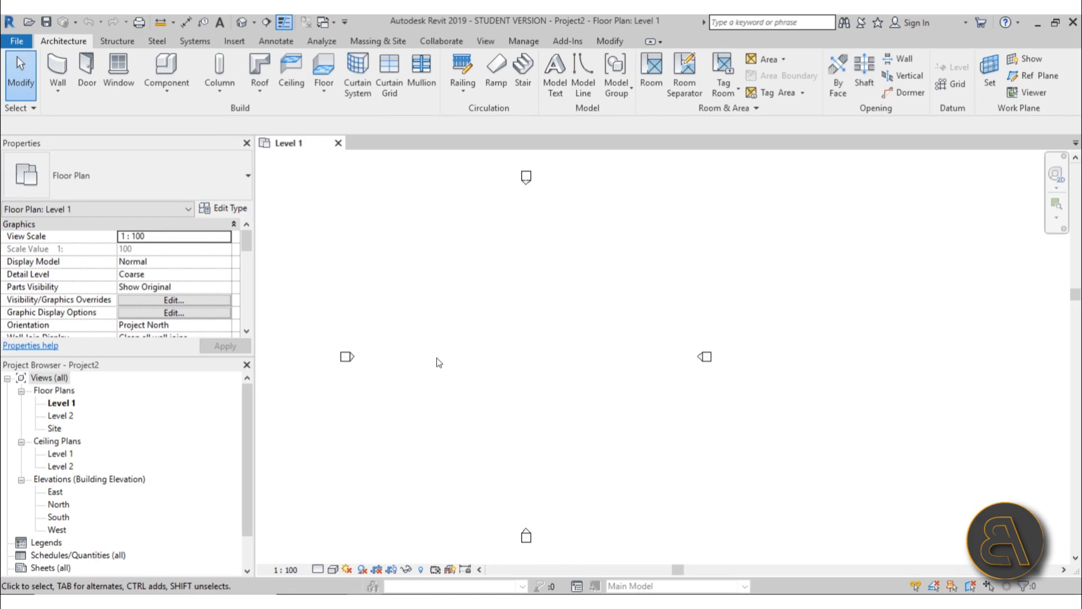
scroll(451, 392, down, 1)
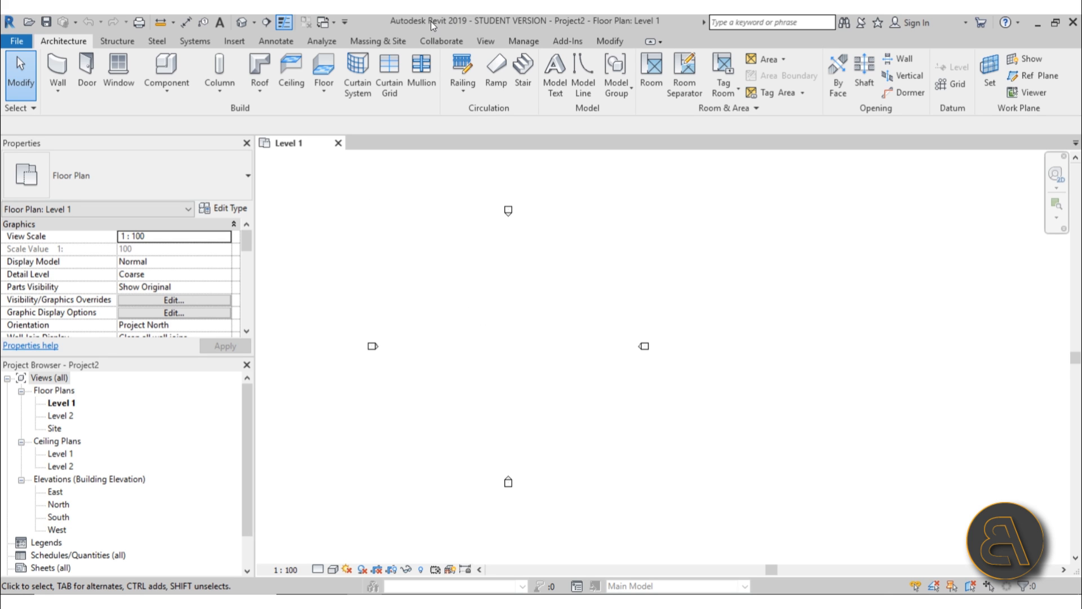
Examine the layout and scale bar in the desktop's floor plan image, and return to the maximized Revit window
double_click(408, 23)
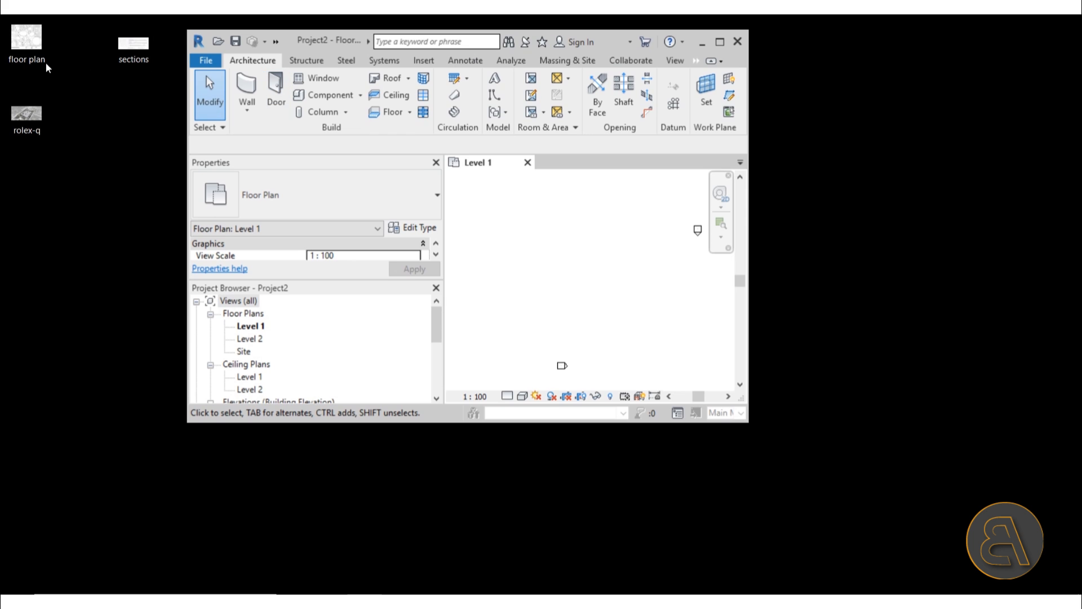
double_click(29, 44)
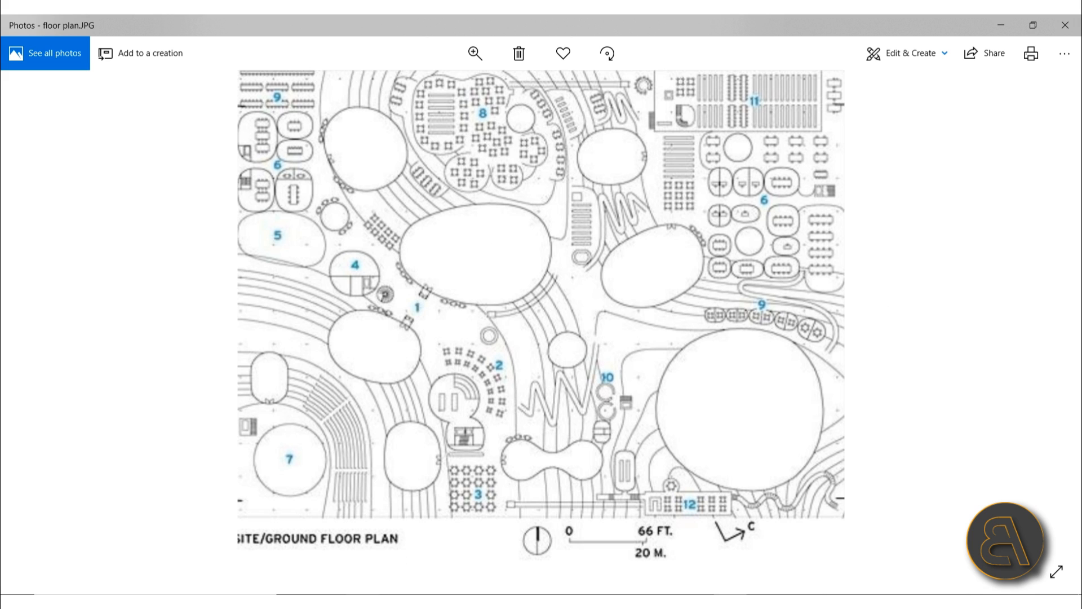
key(alt+Tab)
click(718, 41)
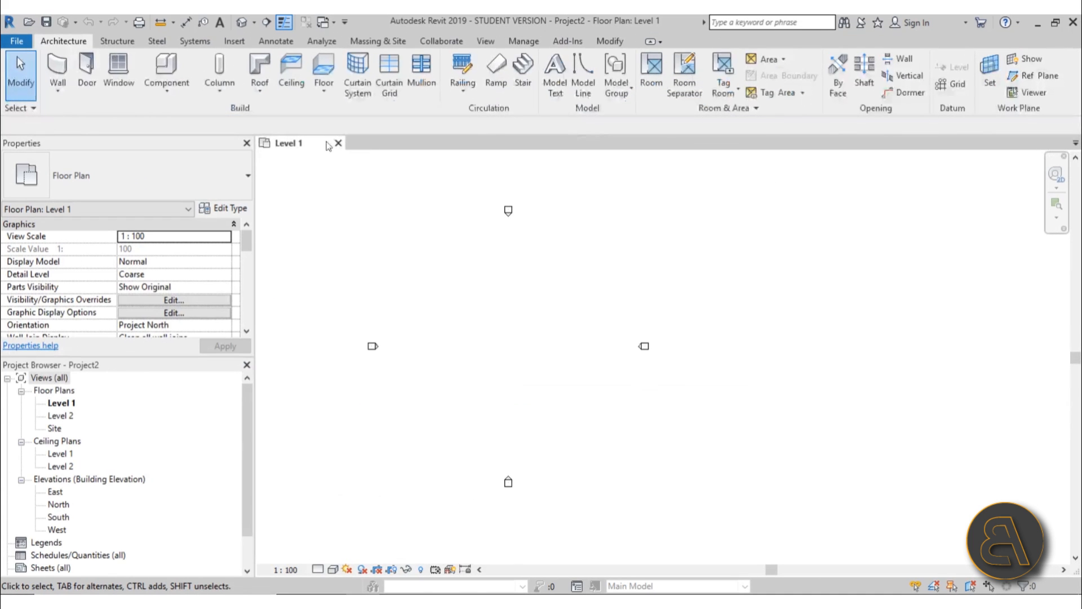
Open the Site floor plan view
click(55, 429)
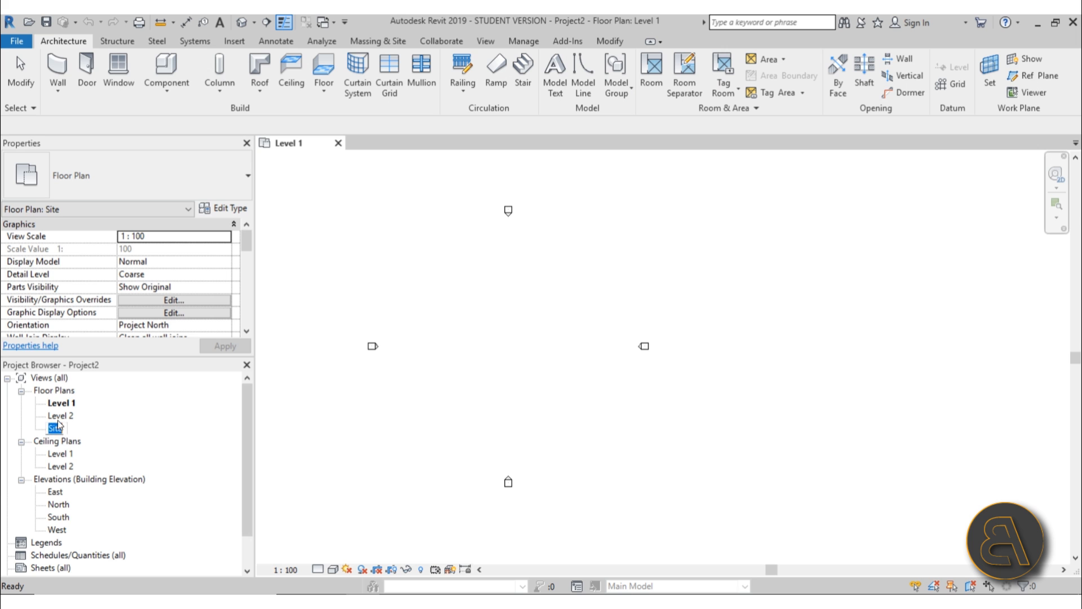
double_click(55, 430)
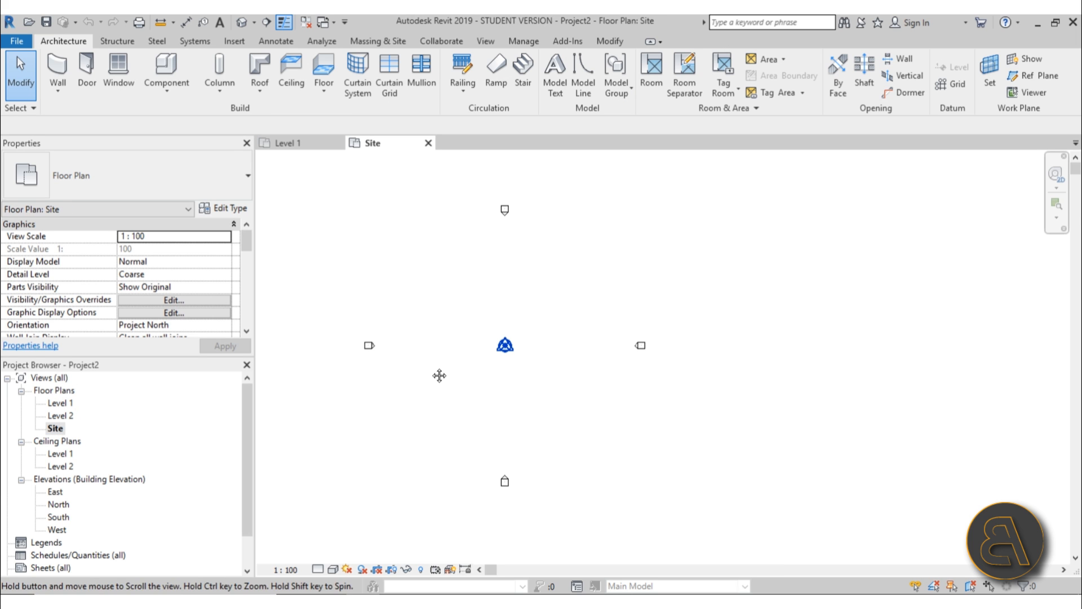
Import the floor plan JPG image from the Desktop and place it between the four elevation markers
click(233, 41)
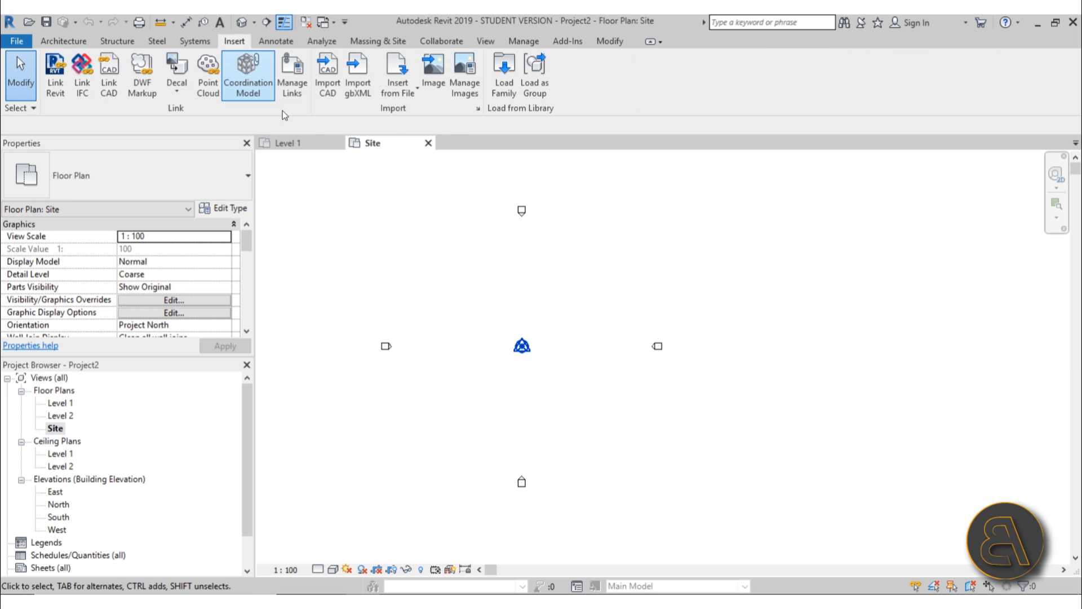
click(433, 70)
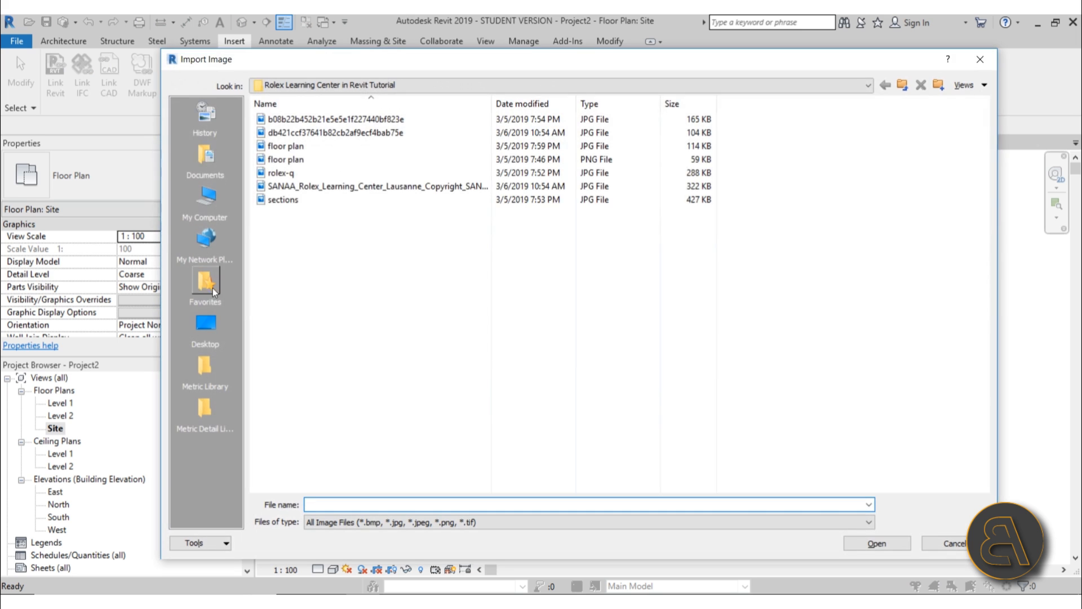
click(206, 323)
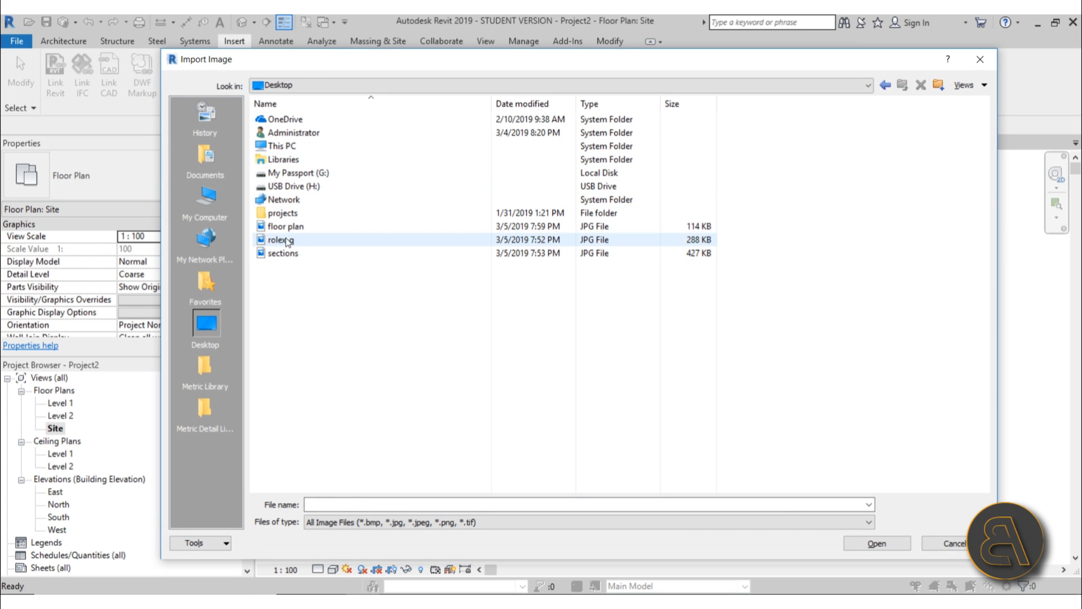
click(280, 226)
click(890, 543)
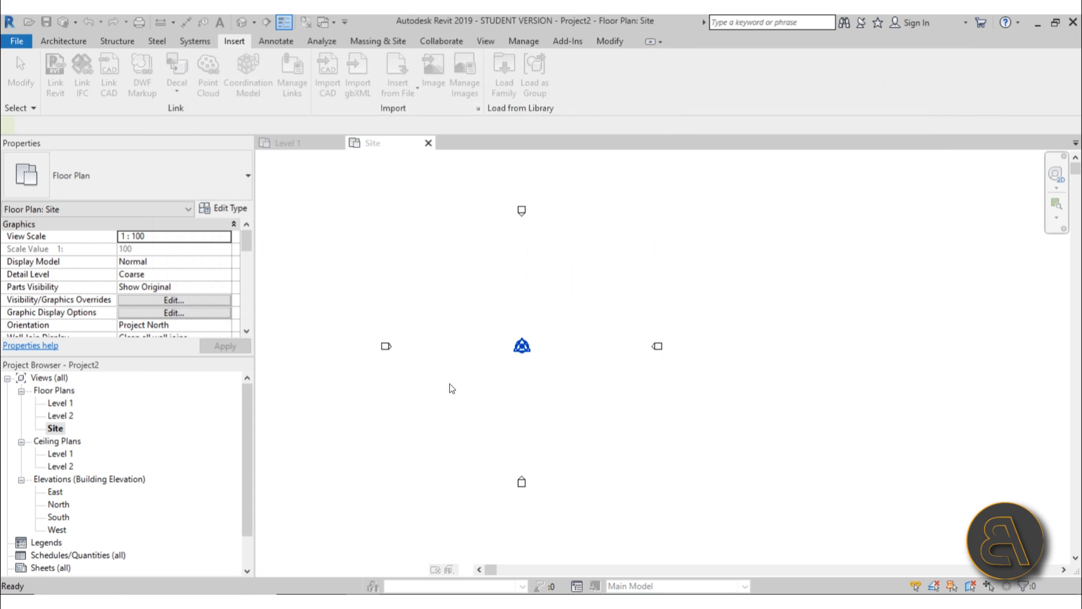
click(515, 357)
Check the 3D view for the imported floor plan image and delete the image from the Site view
click(240, 23)
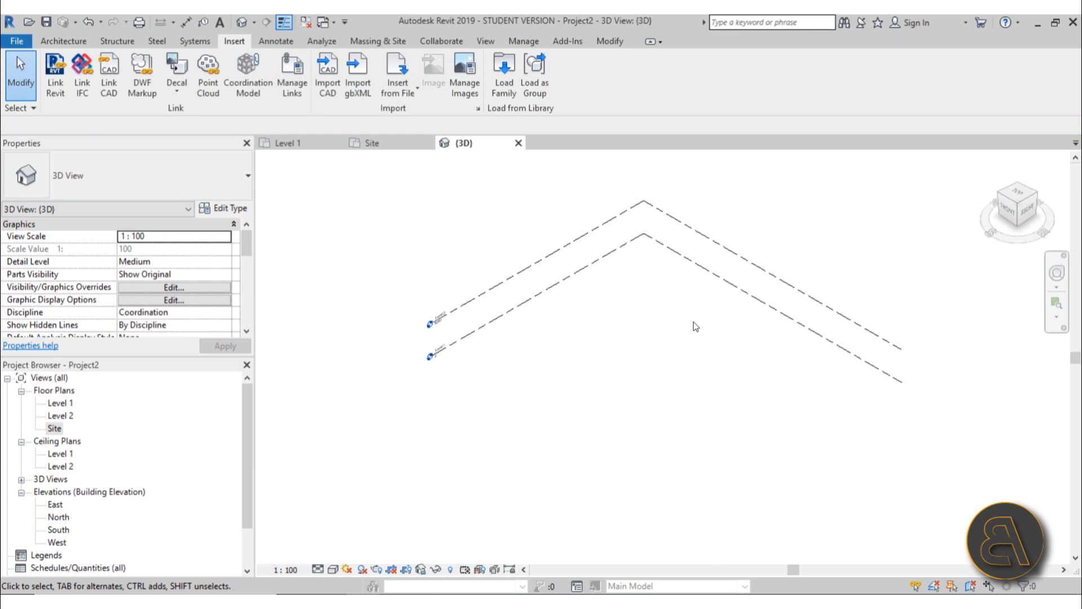
click(398, 143)
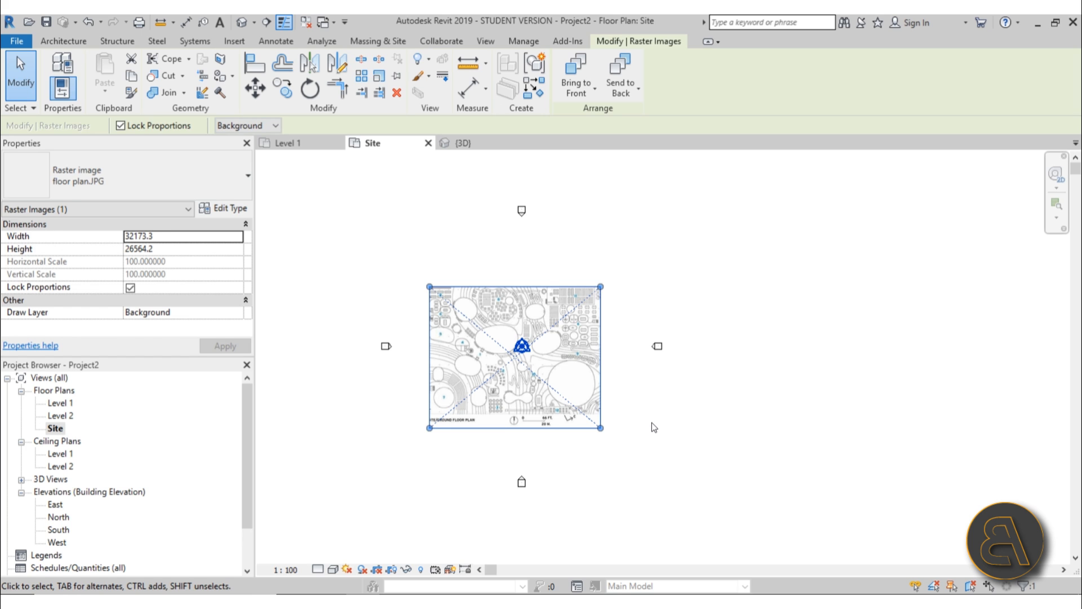
key(Delete)
Create a rectangular Generic Floor - 400mm on Level 1, about 289000 by 160000 mm, enclosing the four elevation markers
scroll(582, 398, down, 2)
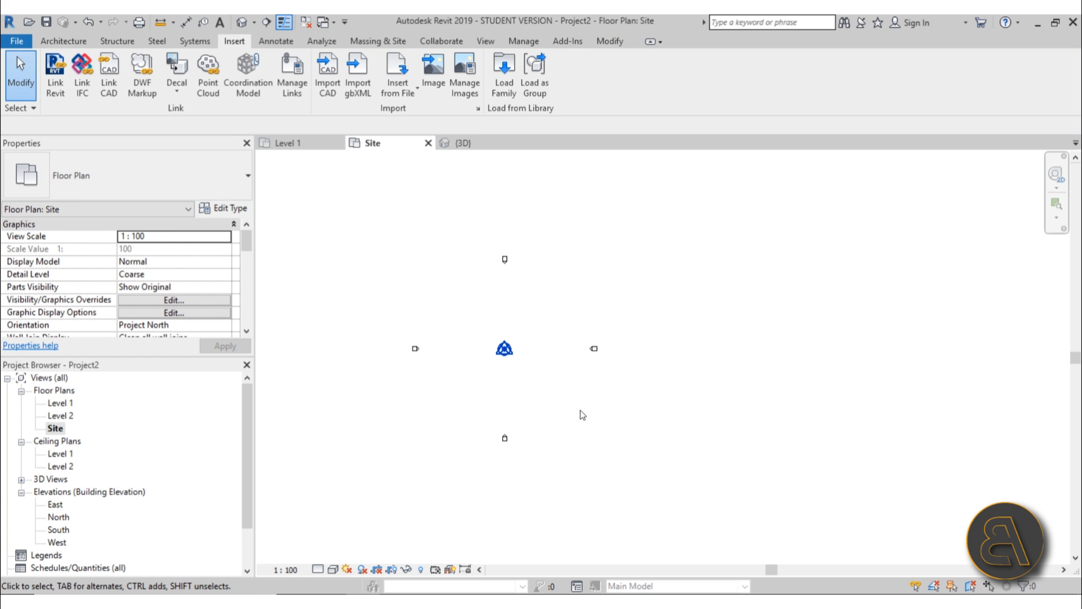
middle_drag(580, 410, 577, 394)
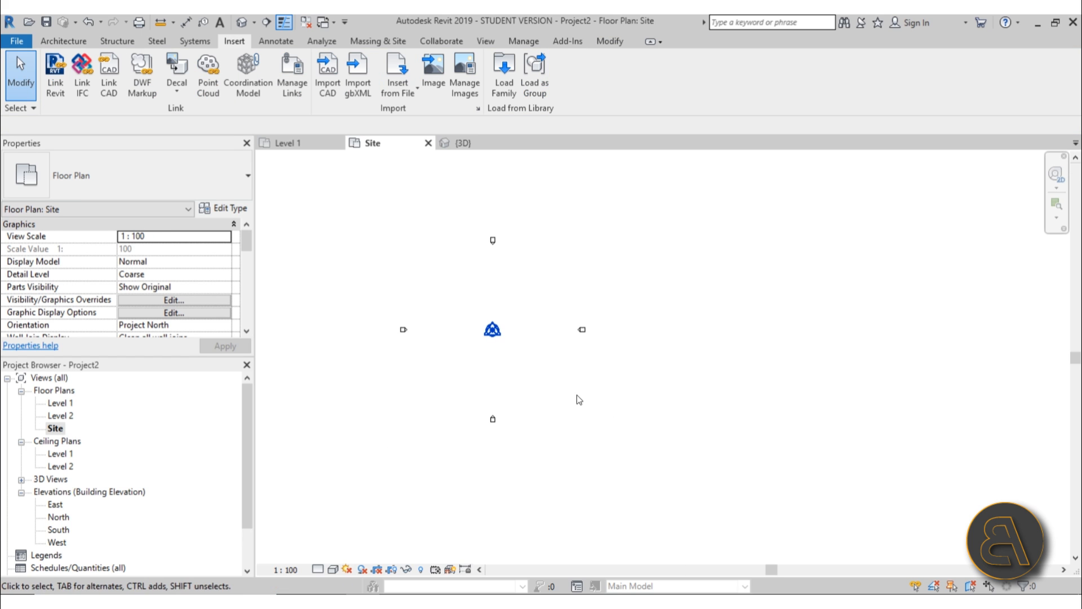
click(63, 41)
click(326, 67)
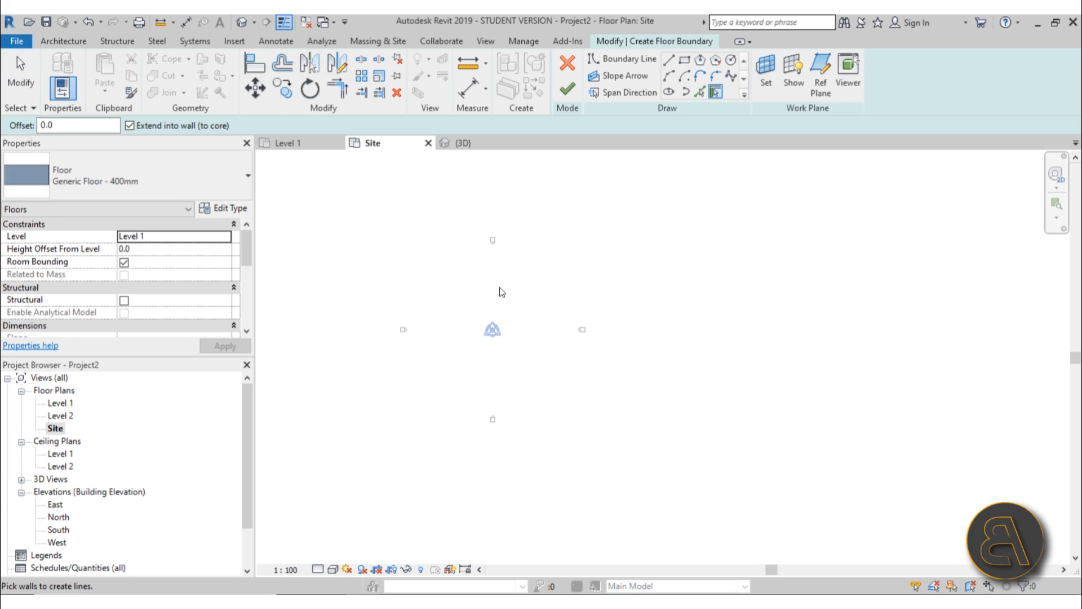
scroll(496, 242, down, 1)
click(684, 59)
scroll(669, 299, down, 1)
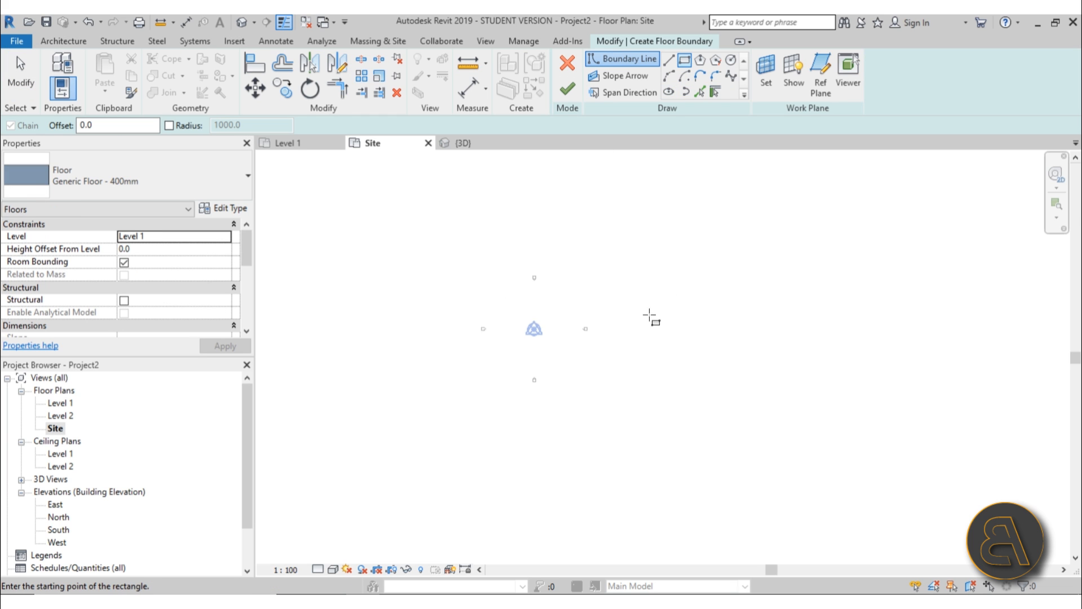
click(296, 192)
click(799, 474)
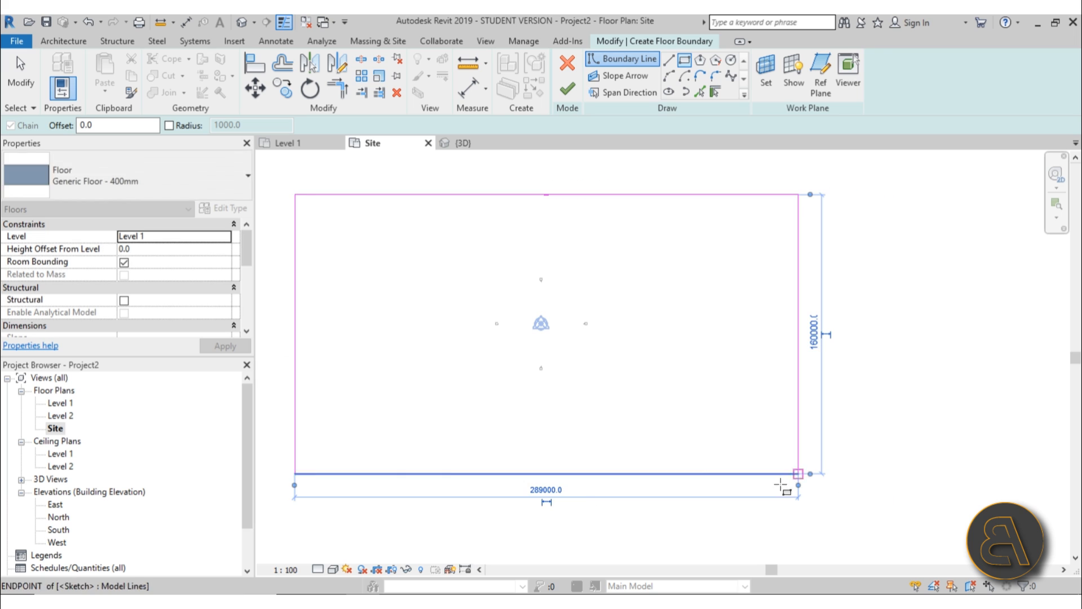
key(Escape)
click(567, 89)
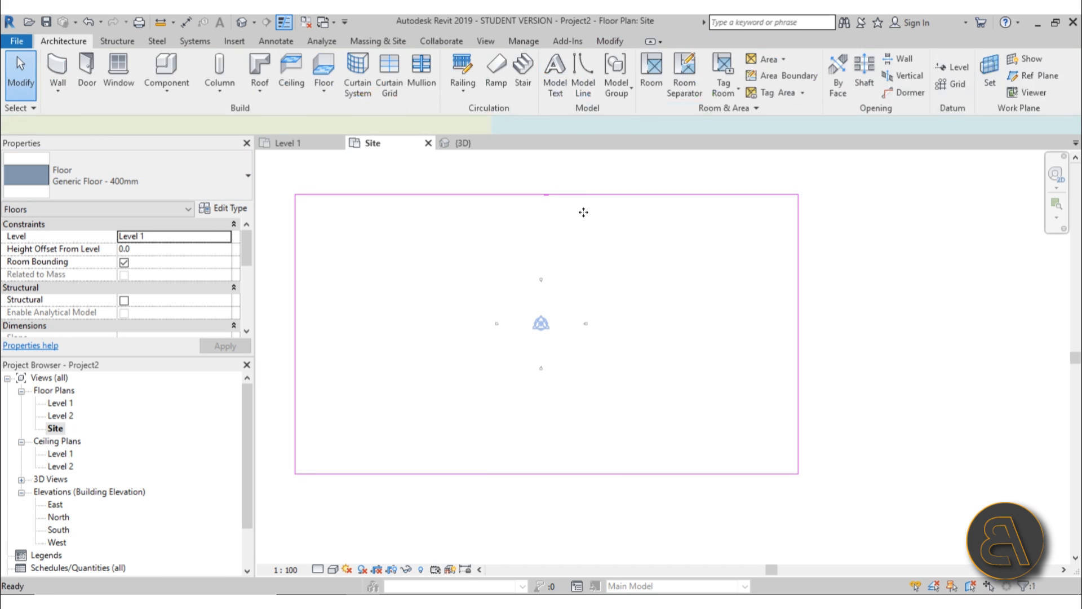
scroll(608, 298, up, 1)
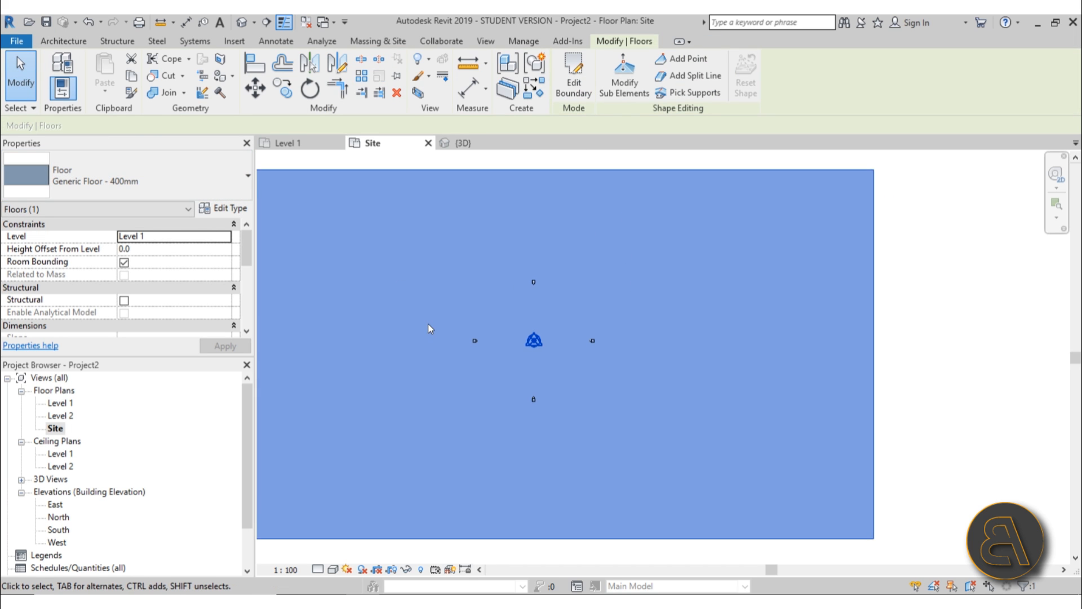
middle_drag(430, 326, 473, 323)
scroll(474, 327, up, 1)
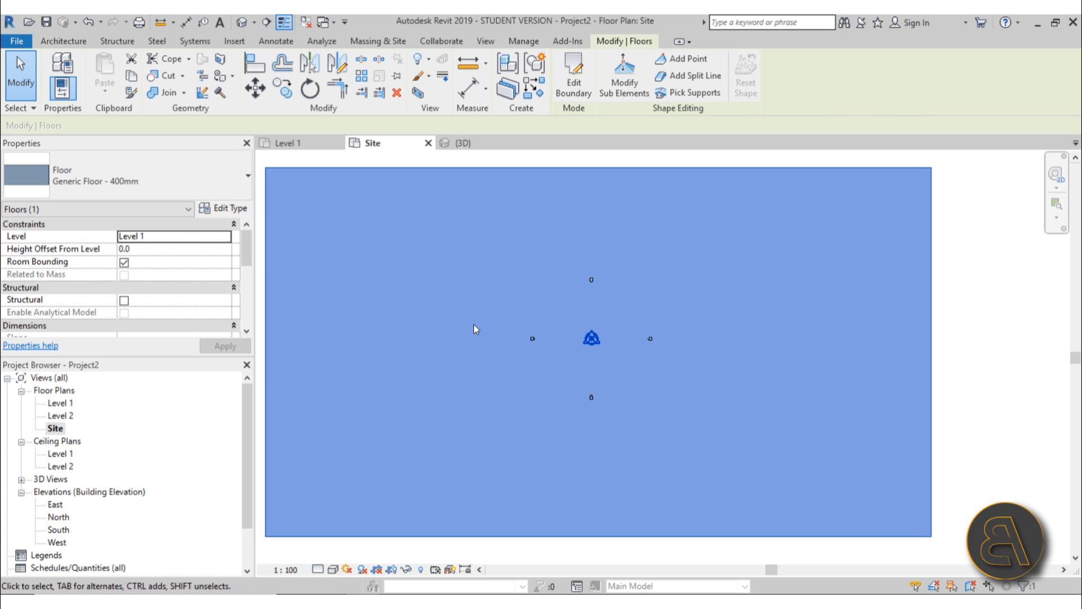
click(476, 163)
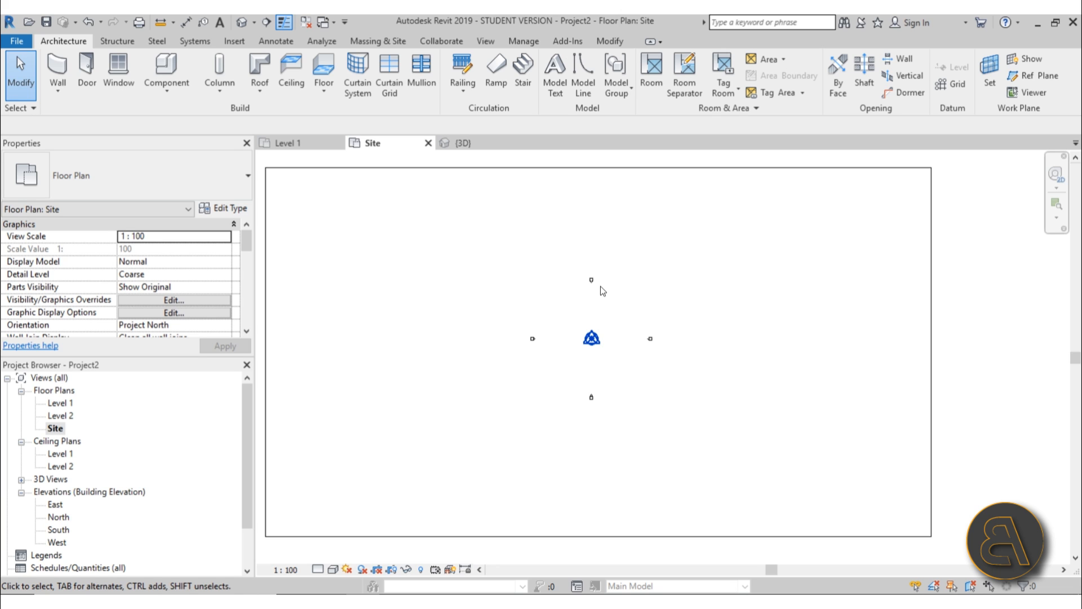
Create a new decal type named "floor plan"
click(234, 42)
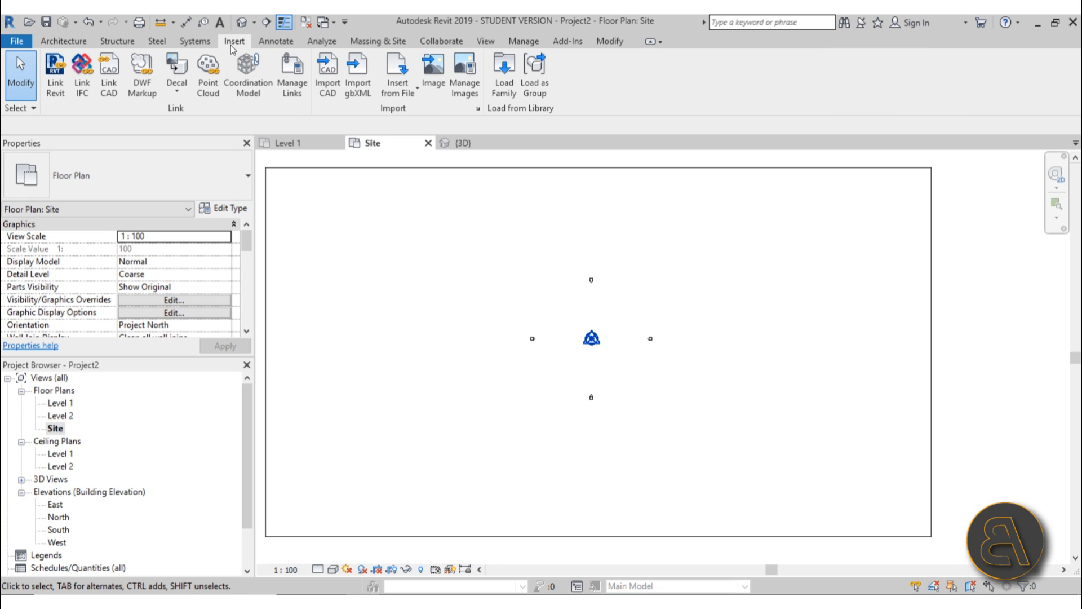
click(173, 65)
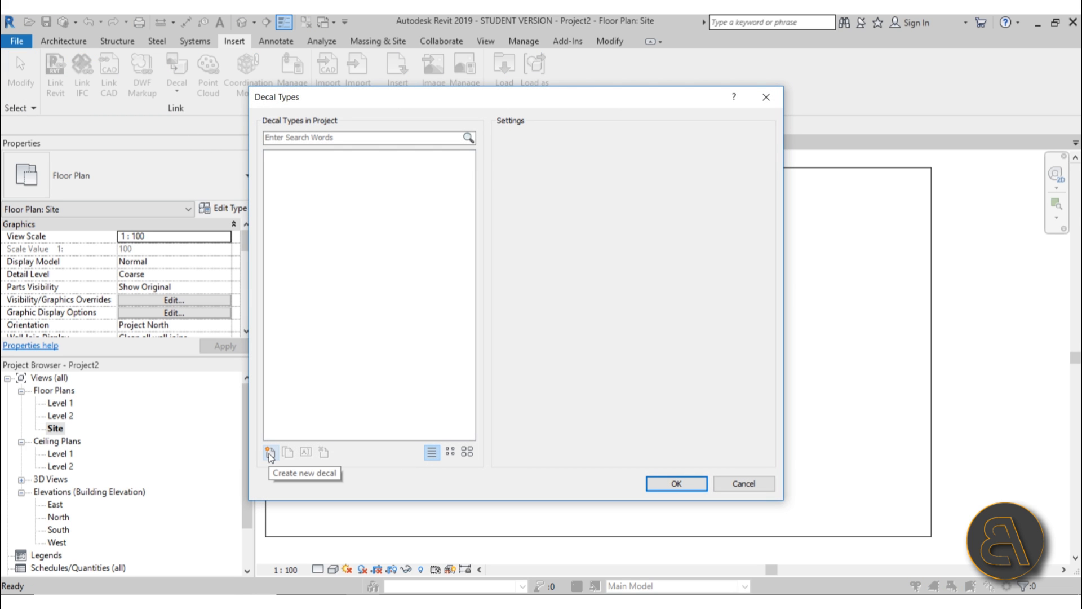
click(270, 452)
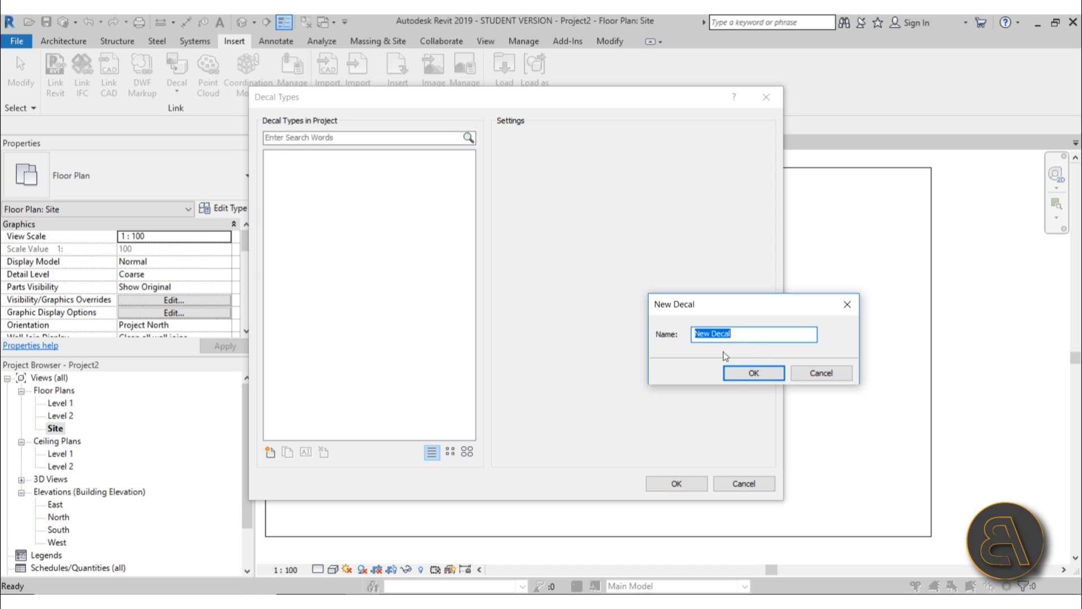
text(floor plan)
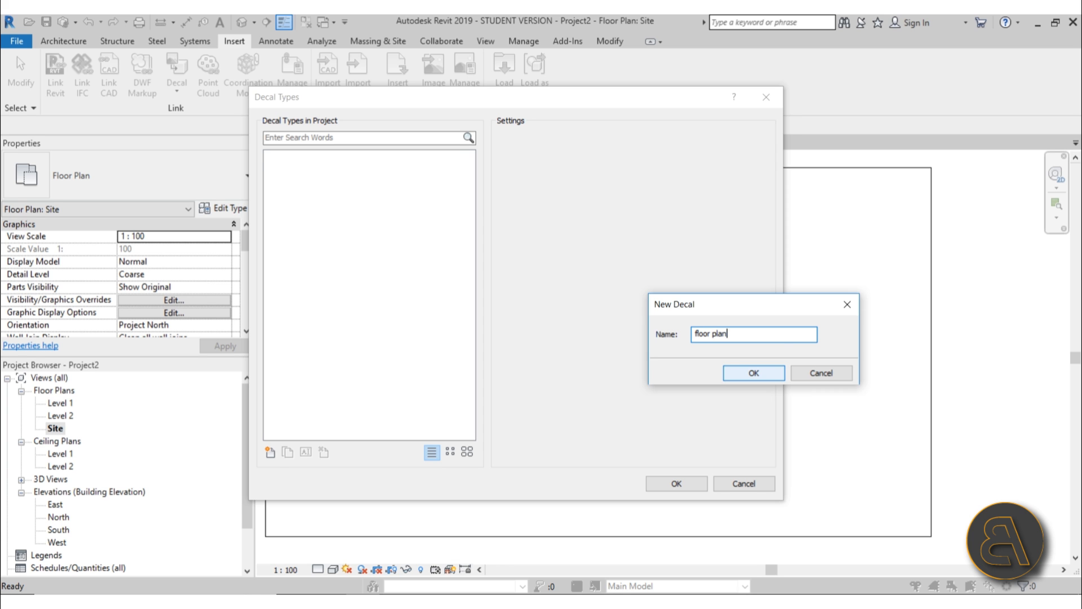
click(738, 373)
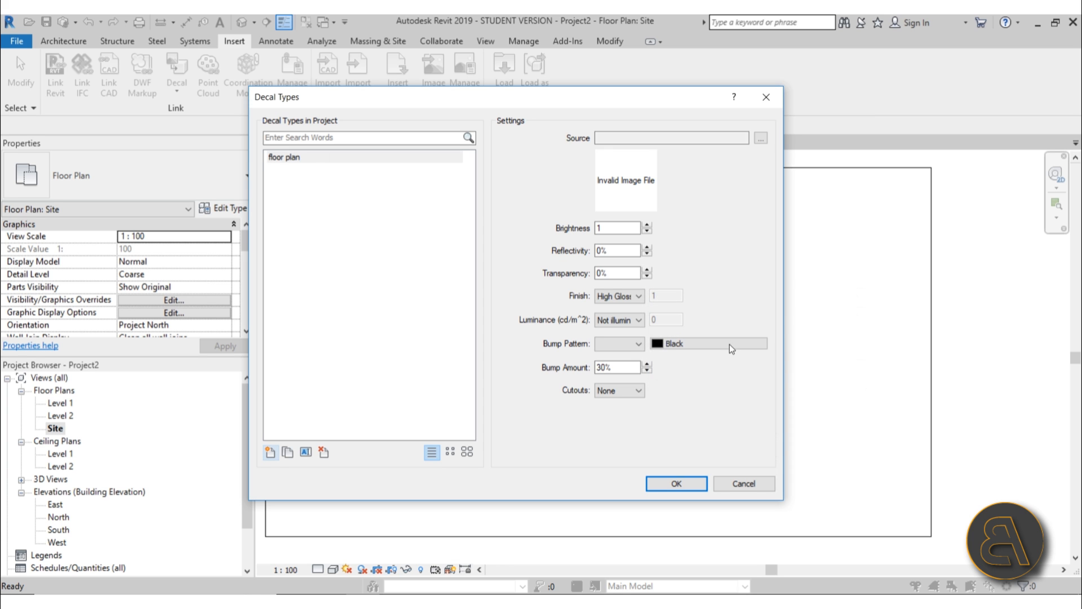
Assign floor plan.JPG from the Desktop as the decal's source image and accept the decal type
click(761, 139)
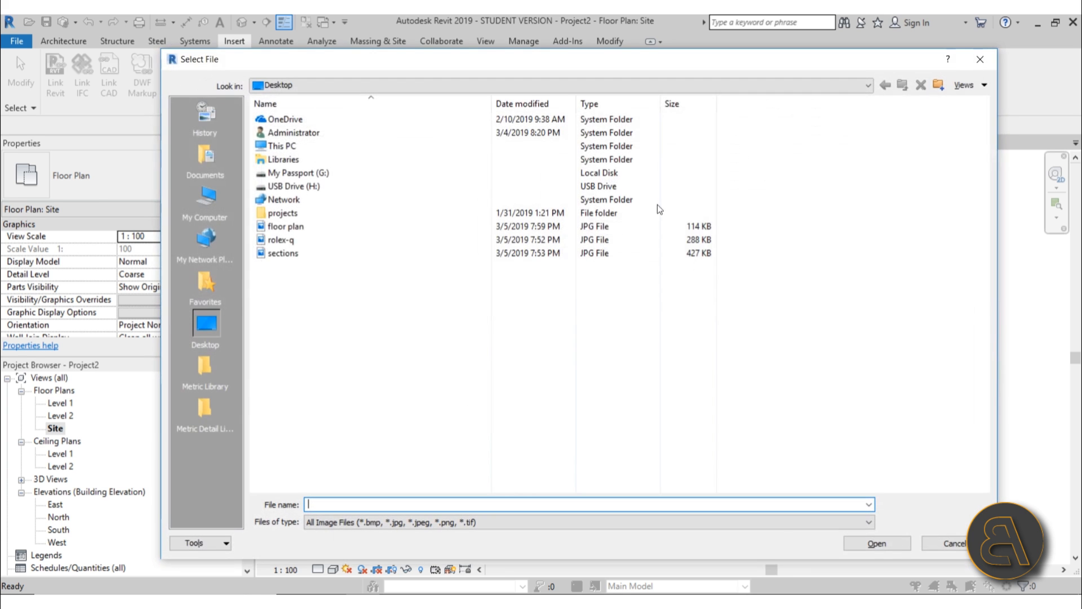
click(310, 228)
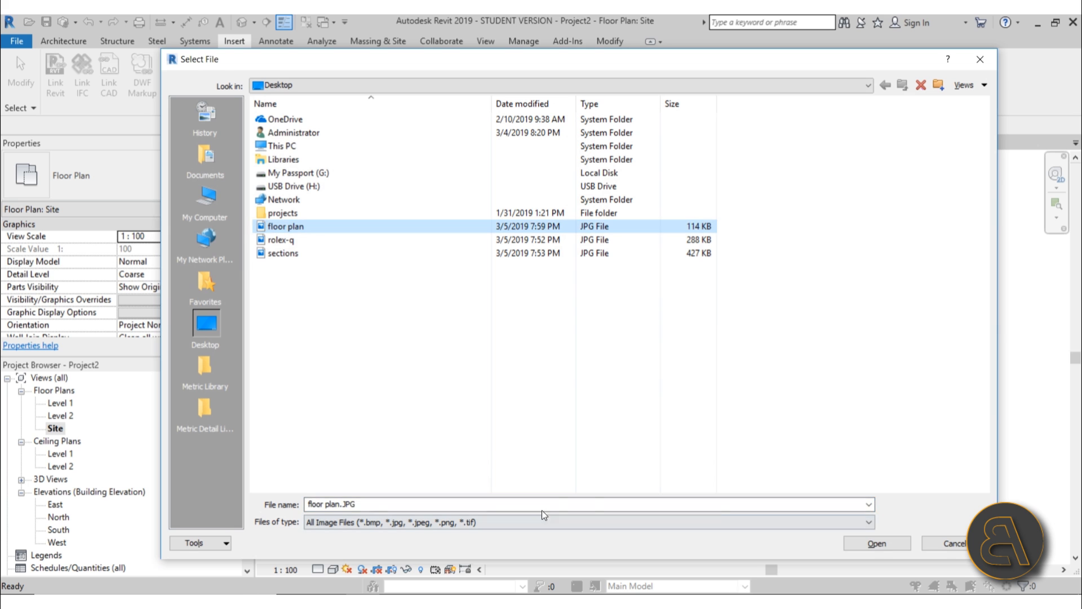
click(877, 544)
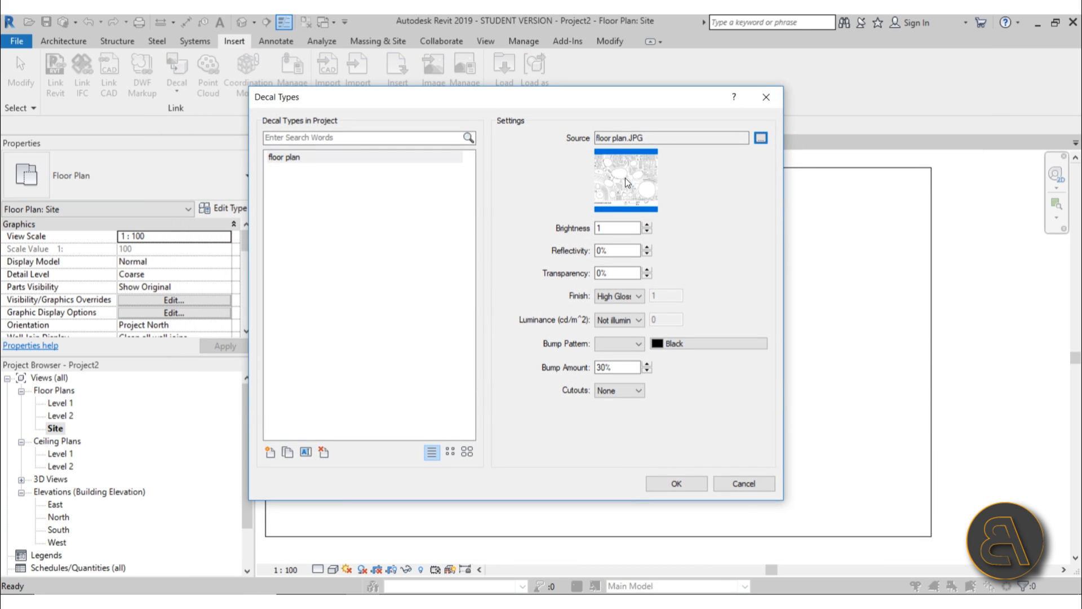
click(688, 482)
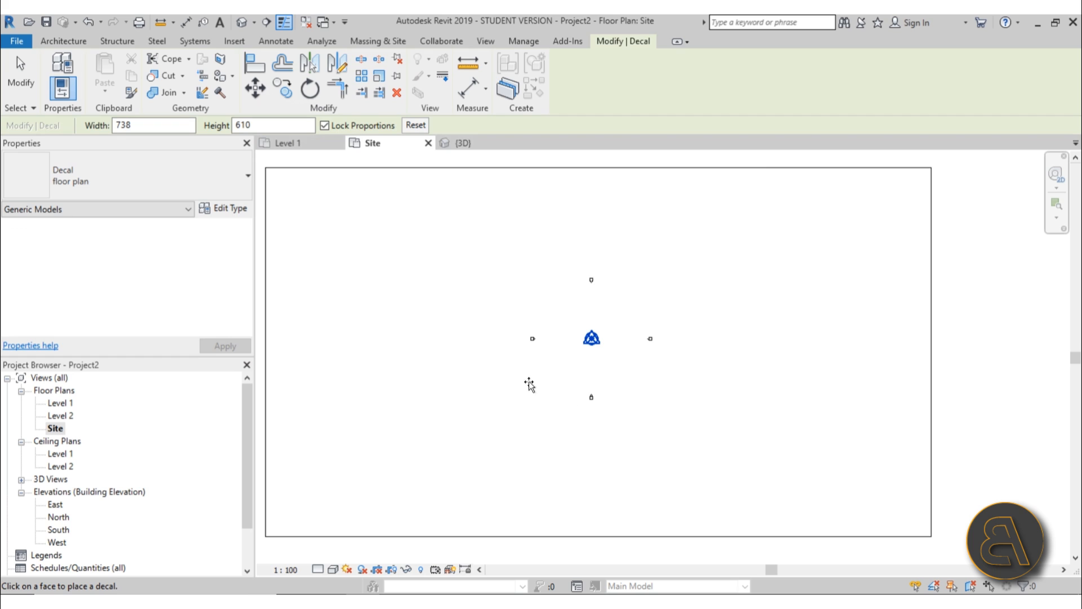
Place the floor plan decal on the floor, southwest of the project base point, and select it
scroll(586, 349, up, 3)
scroll(586, 350, up, 3)
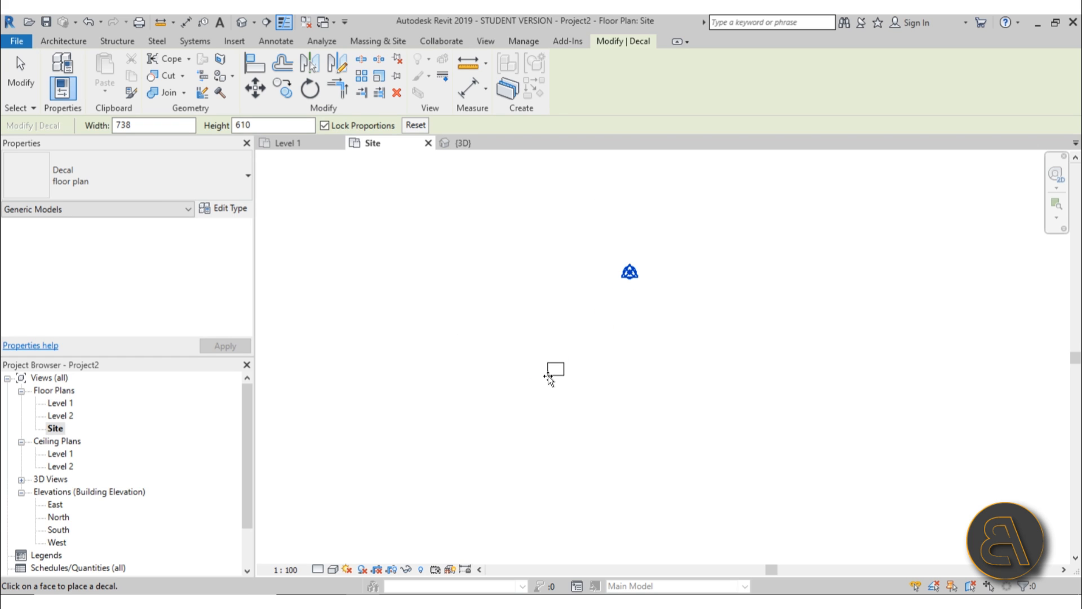
click(22, 76)
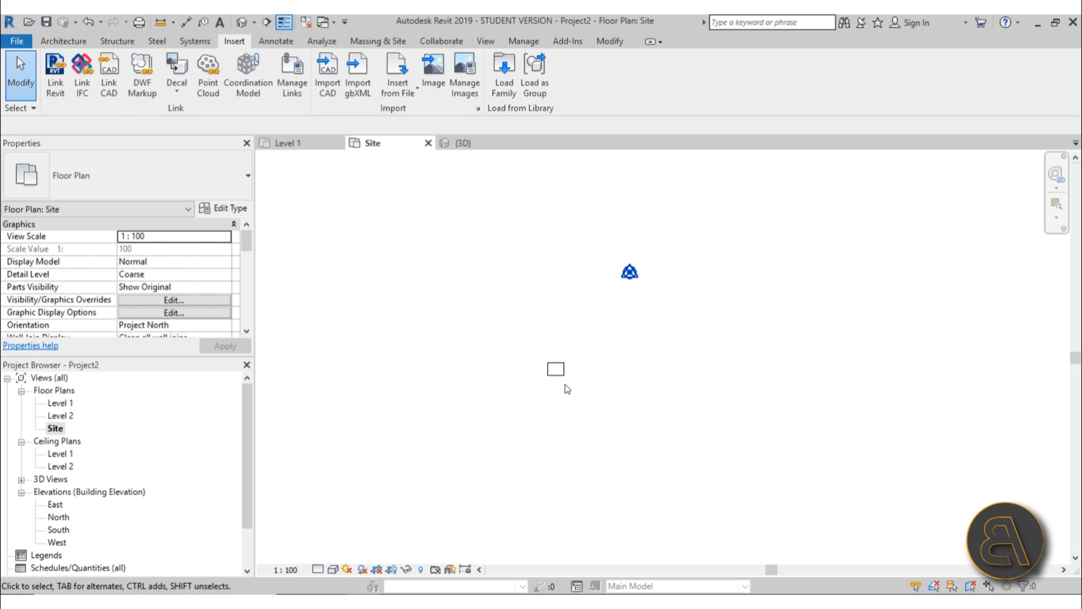
click(564, 376)
scroll(584, 374, up, 3)
scroll(537, 362, up, 3)
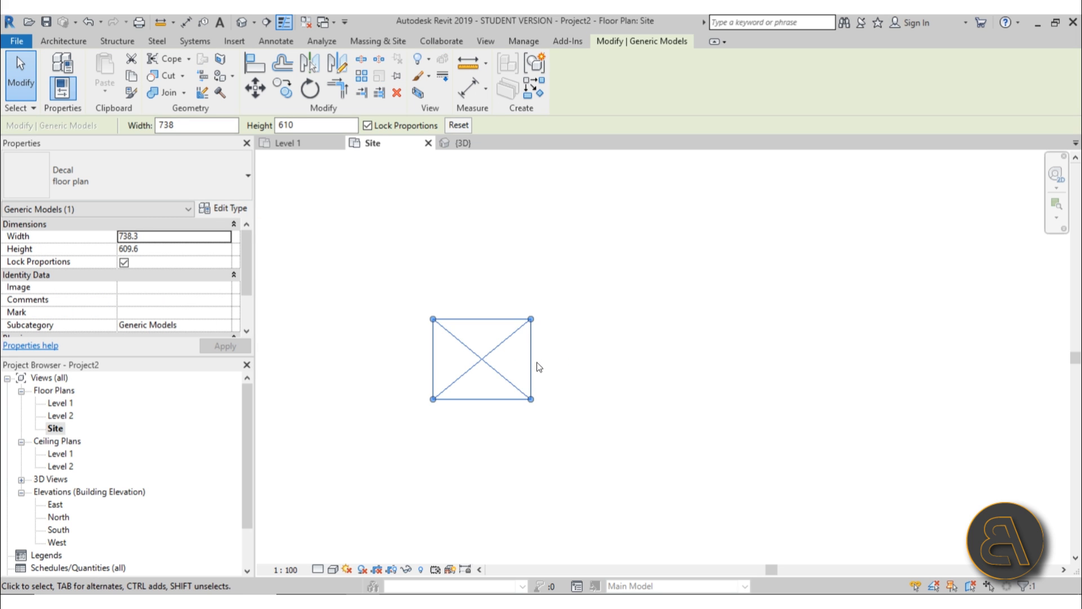
Set the Site view's visual style to Realistic so the floor plan decal displays its image
click(333, 569)
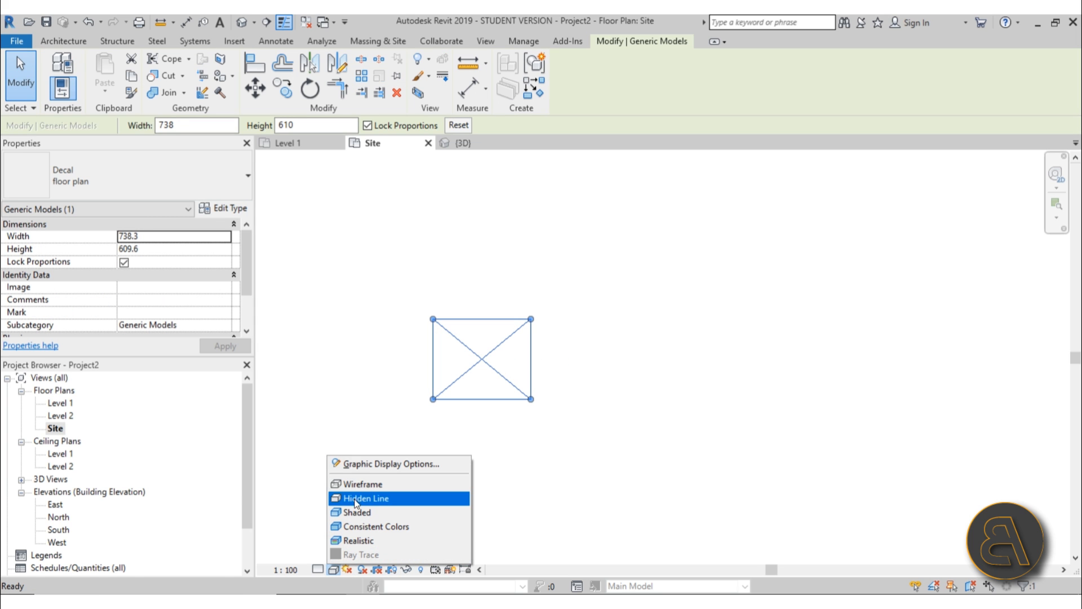
click(360, 542)
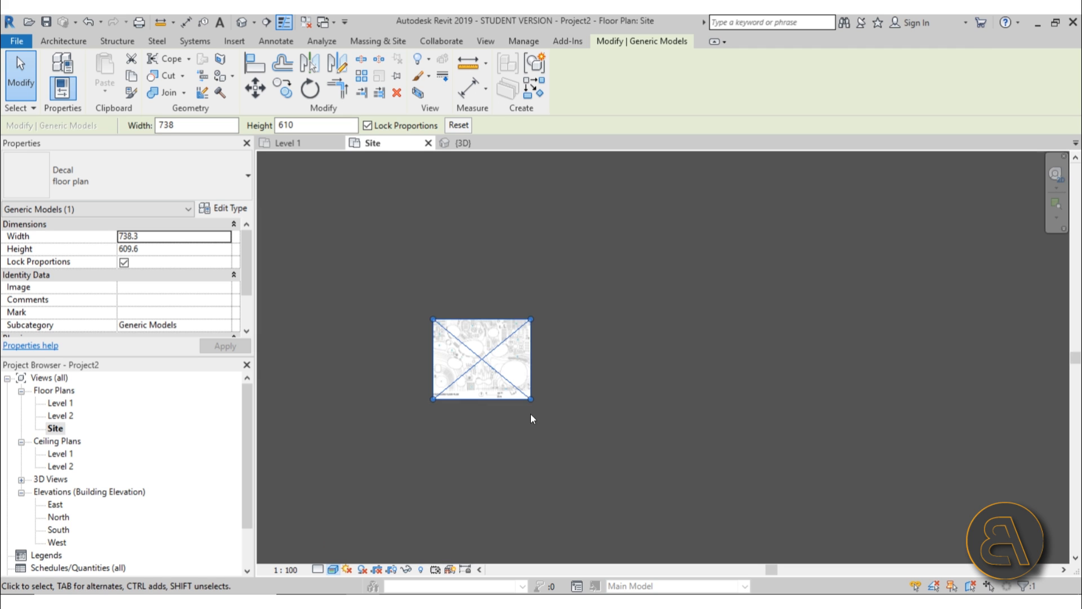
scroll(487, 361, down, 2)
scroll(487, 361, up, 5)
scroll(486, 361, up, 2)
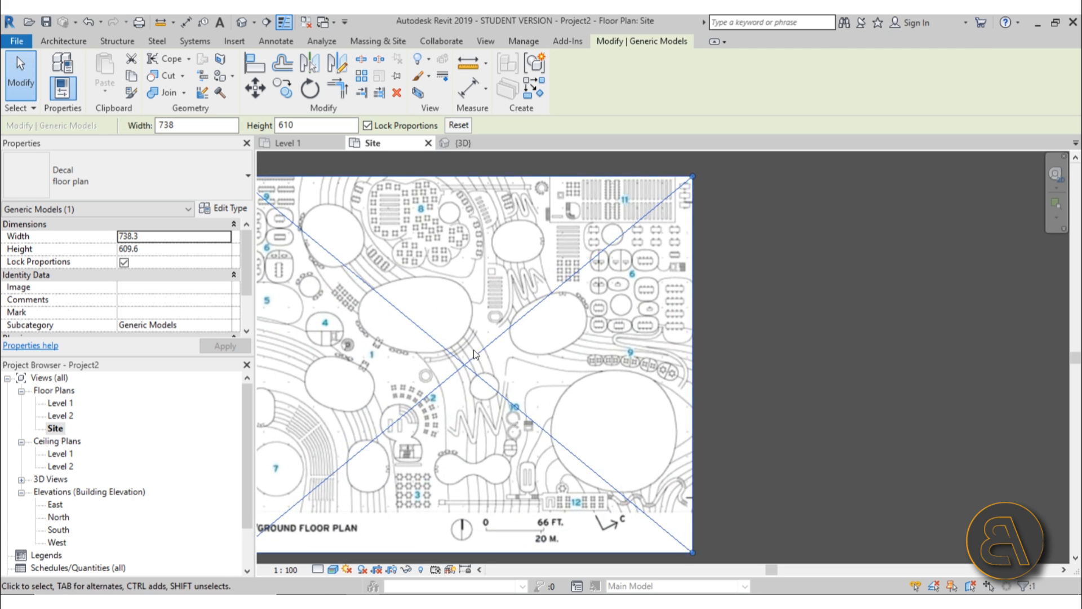
scroll(486, 361, down, 7)
Enlarge the floor plan decal to about 43200 by 35700 mm and centre it on the project base point between the elevation markers
middle_drag(471, 387, 416, 423)
drag(462, 368, 588, 274)
scroll(509, 330, down, 10)
drag(500, 347, 431, 389)
click(600, 415)
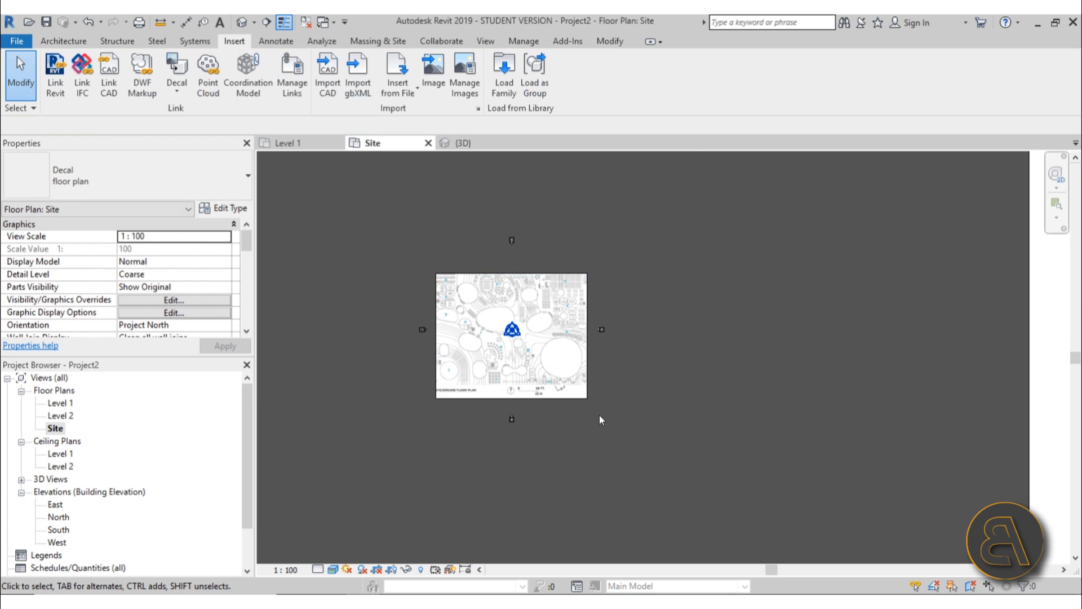
Examine the graphic scale bar along the floor plan image's lower edge
scroll(522, 370, up, 6)
middle_drag(546, 368, 520, 318)
scroll(513, 375, up, 1)
scroll(512, 375, up, 2)
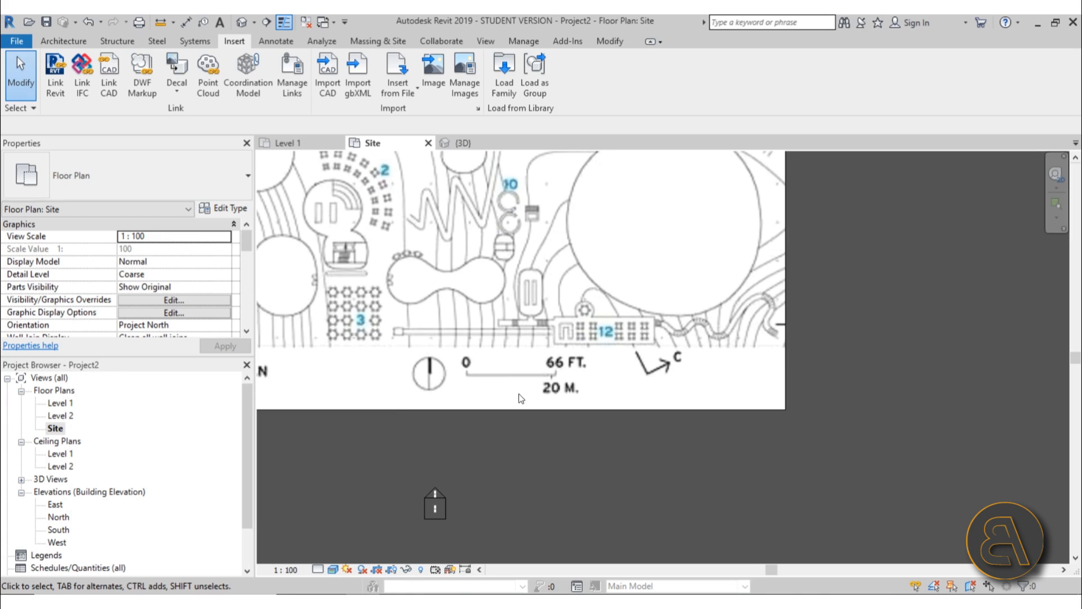
scroll(514, 378, down, 5)
scroll(484, 394, up, 8)
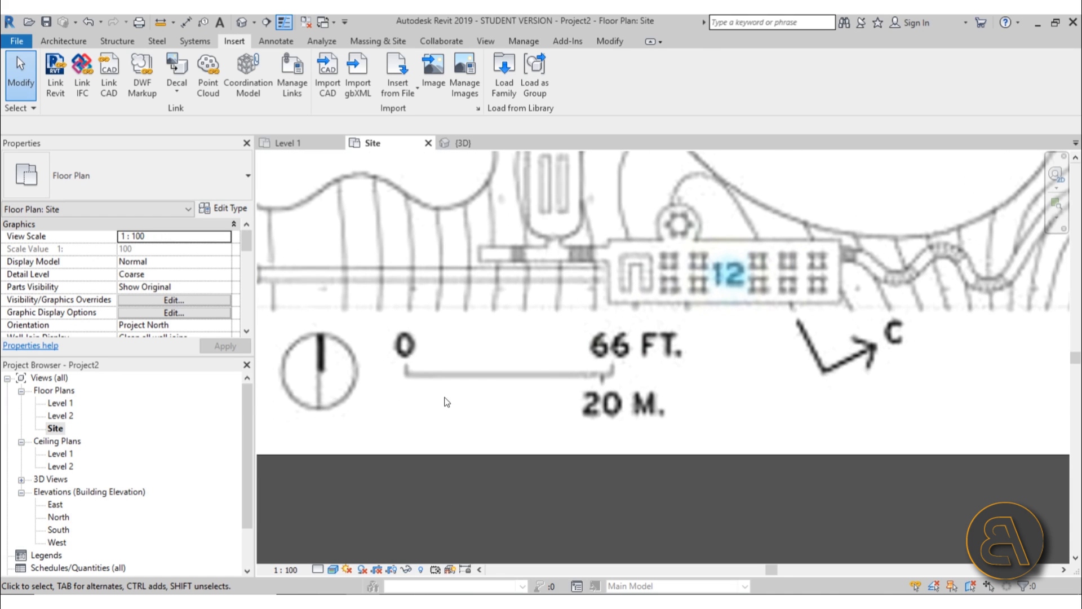
middle_drag(447, 401, 467, 389)
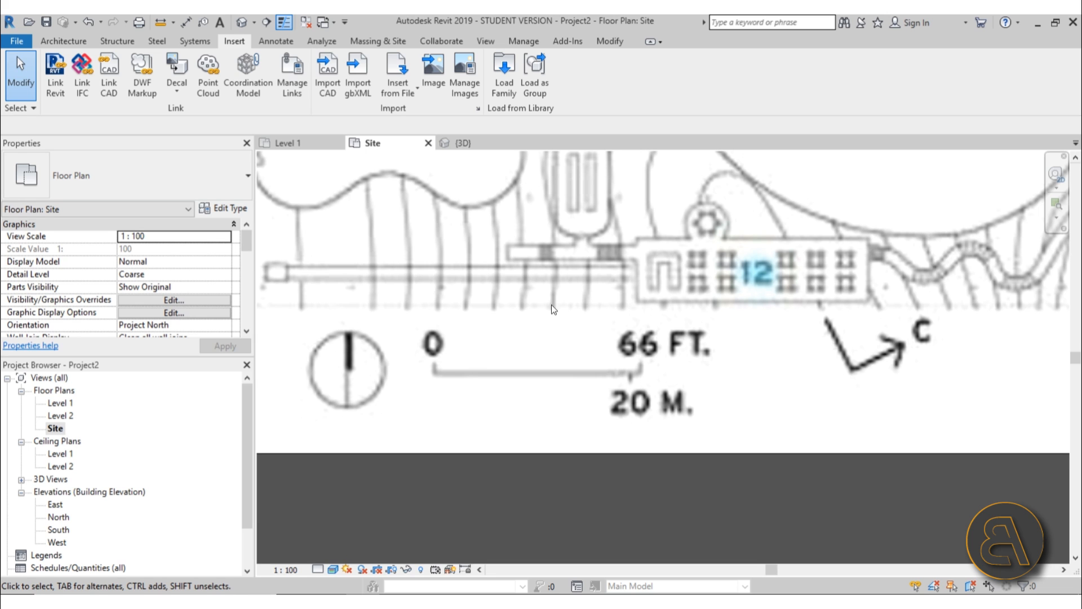
scroll(536, 308, down, 1)
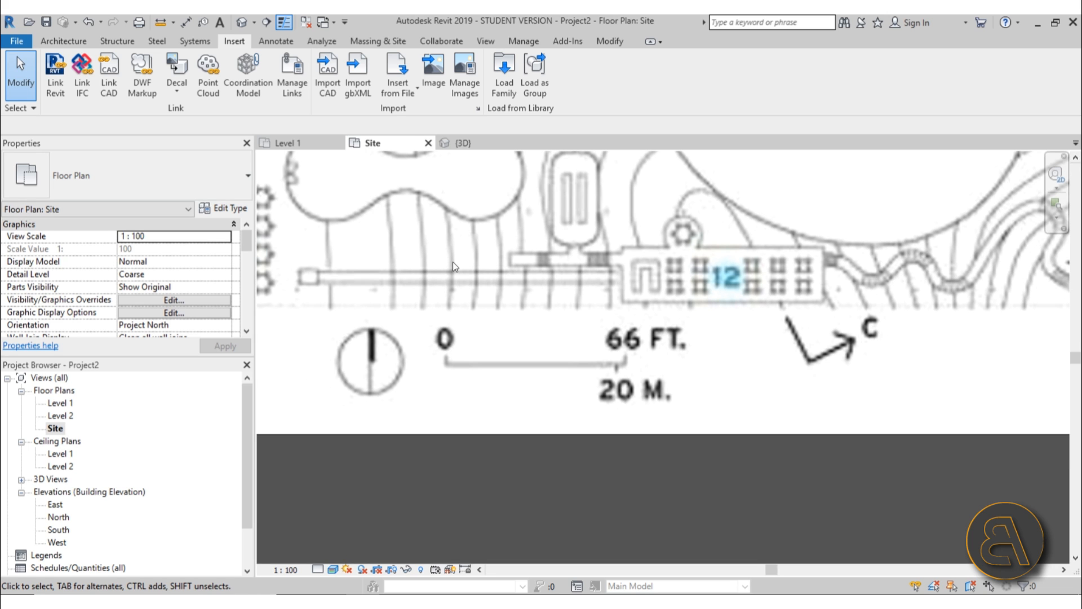
Change the project's length units to Meters, keeping 0 decimal places
key(u)
key(n)
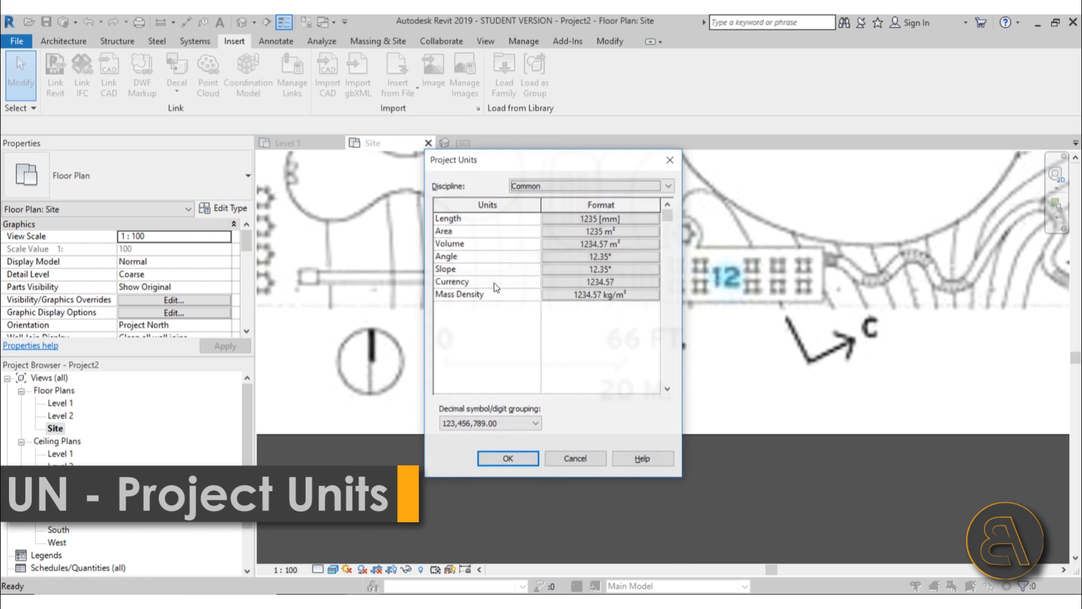
click(595, 218)
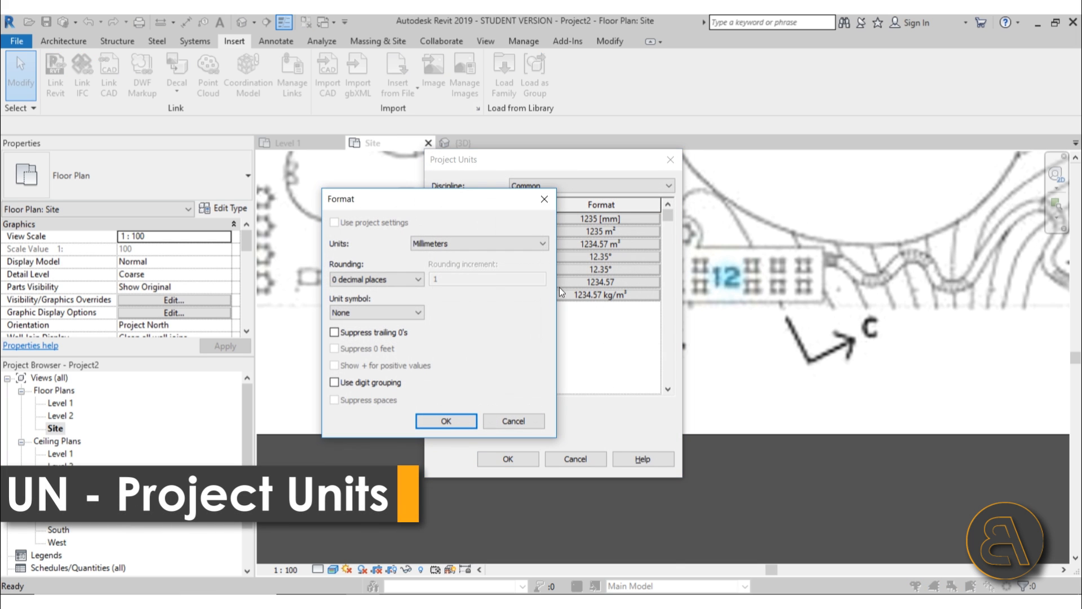
click(451, 244)
click(440, 294)
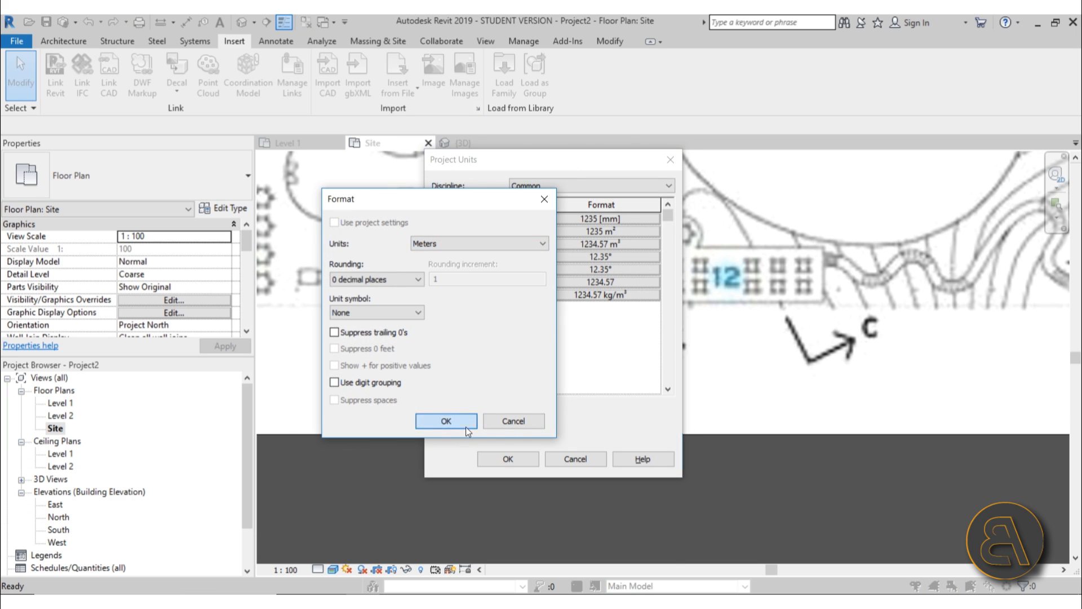
click(466, 423)
click(506, 458)
Enlarge the floor plan decal with locked proportions to about 91.8 by 75.8 m
scroll(489, 274, down, 4)
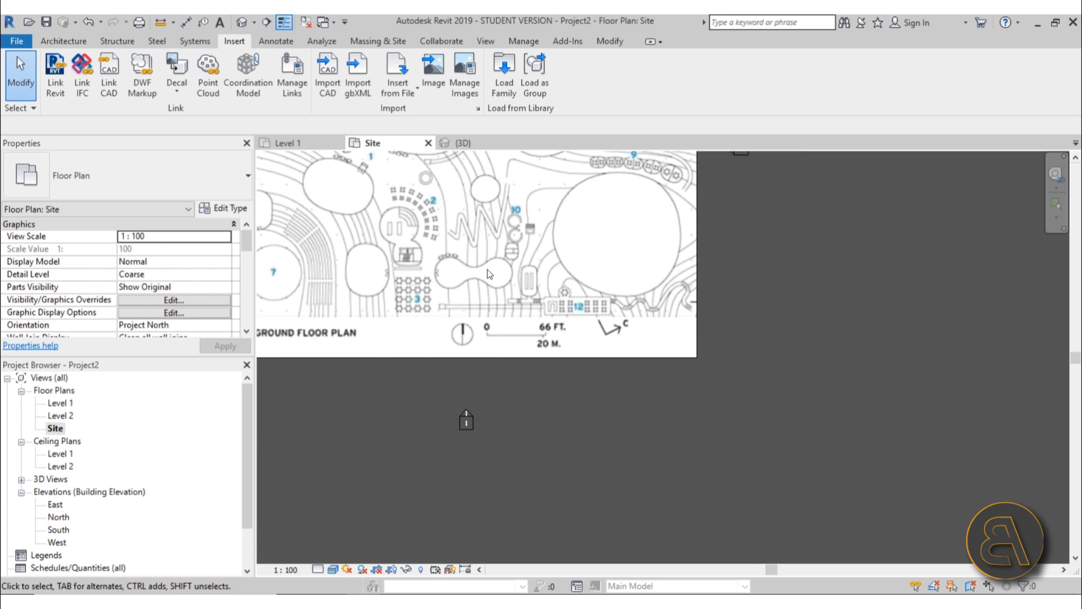
click(619, 361)
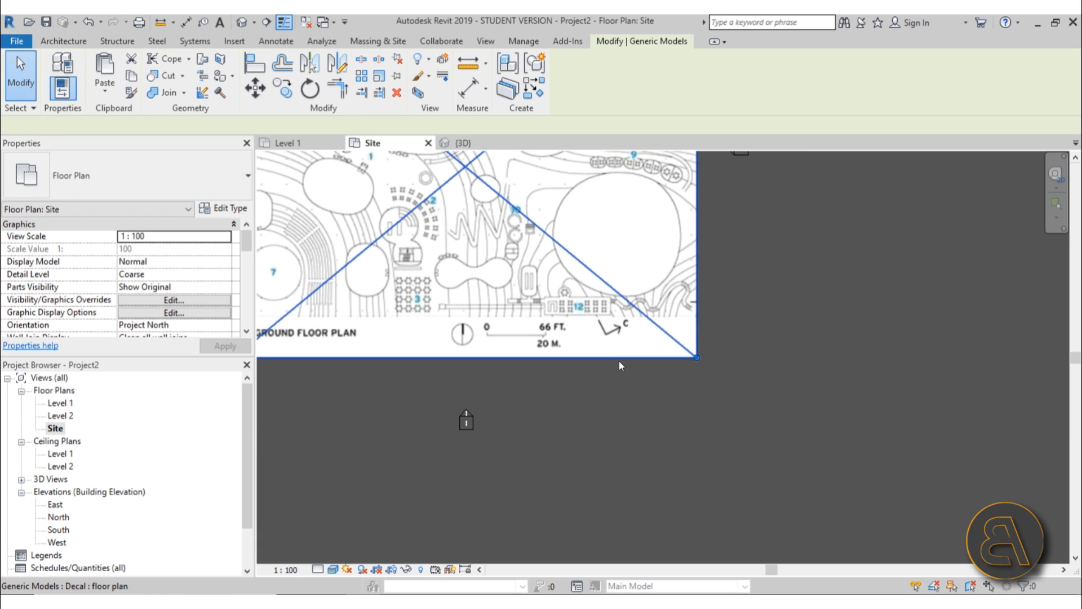
click(593, 374)
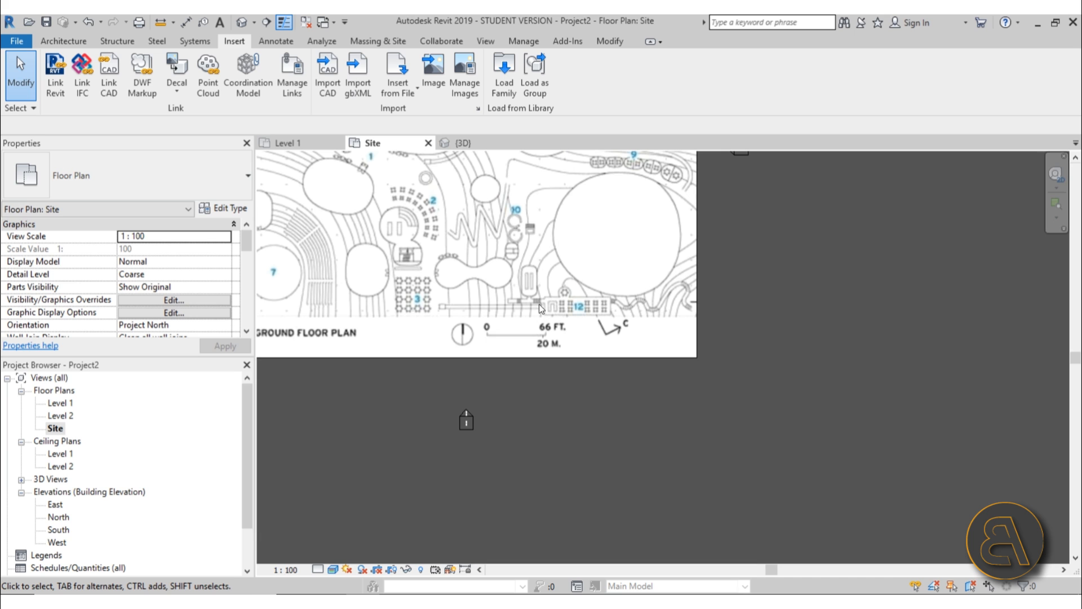
click(601, 357)
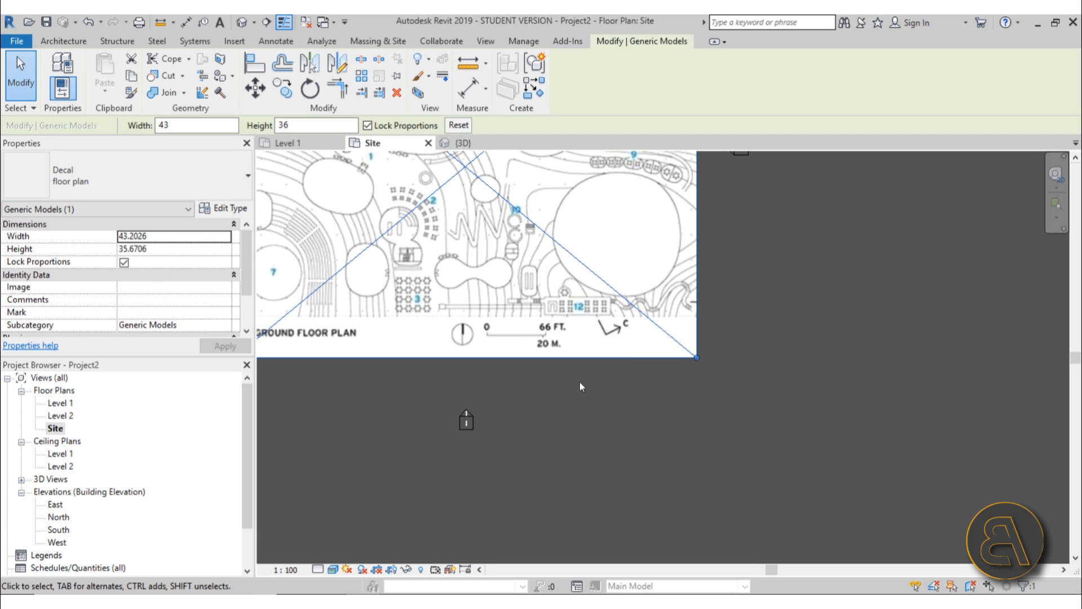
scroll(530, 367, down, 3)
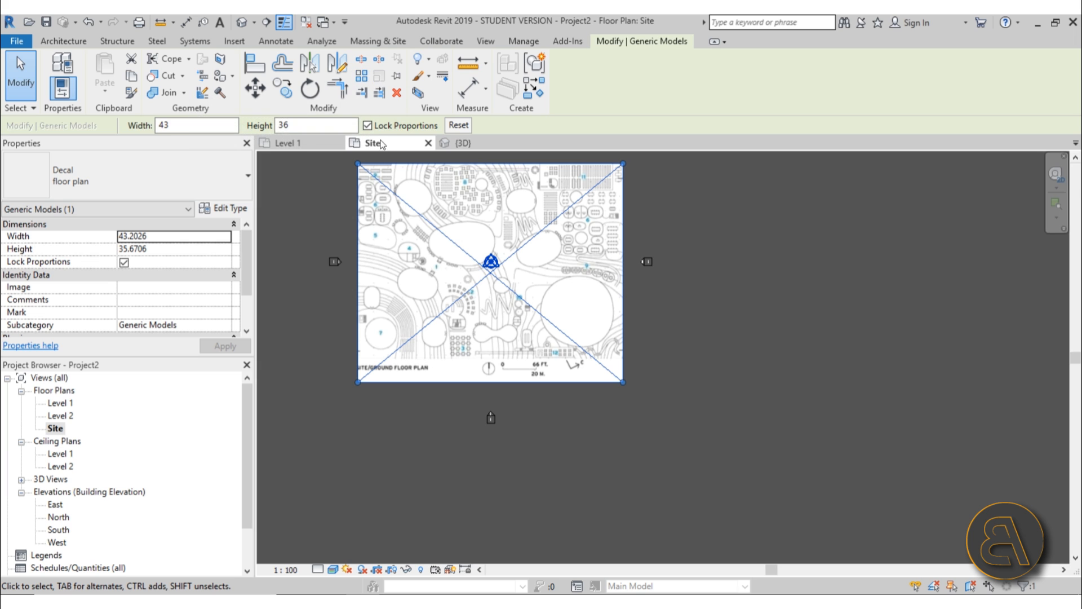
drag(623, 164, 667, 145)
drag(431, 367, 369, 435)
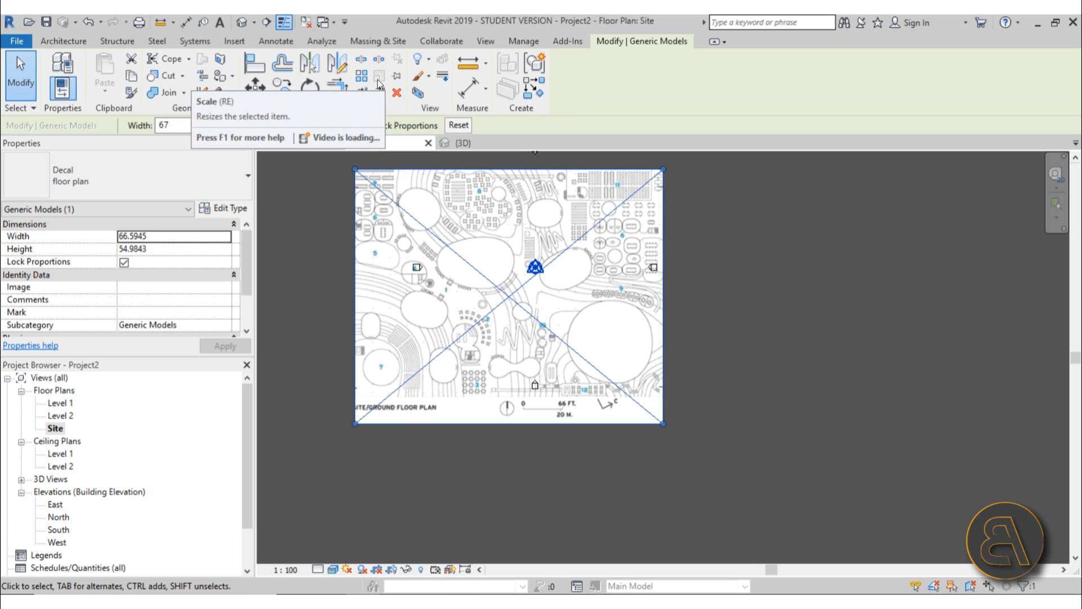
click(674, 313)
click(663, 316)
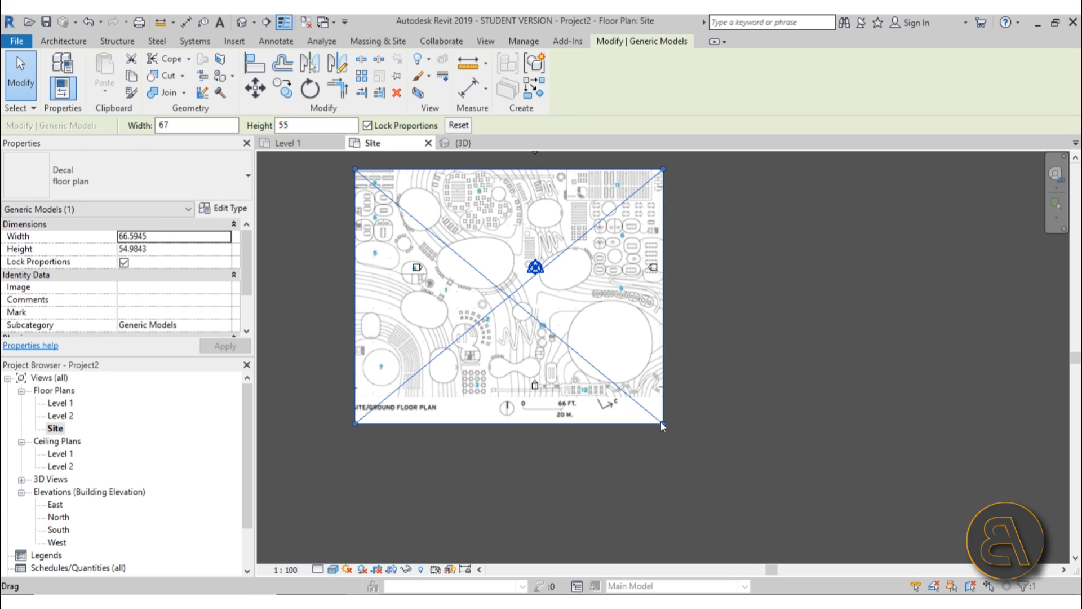
drag(664, 424, 778, 522)
Measure the floor plan's scale bar from the 0 mark to the 20 M mark
scroll(432, 411, up, 5)
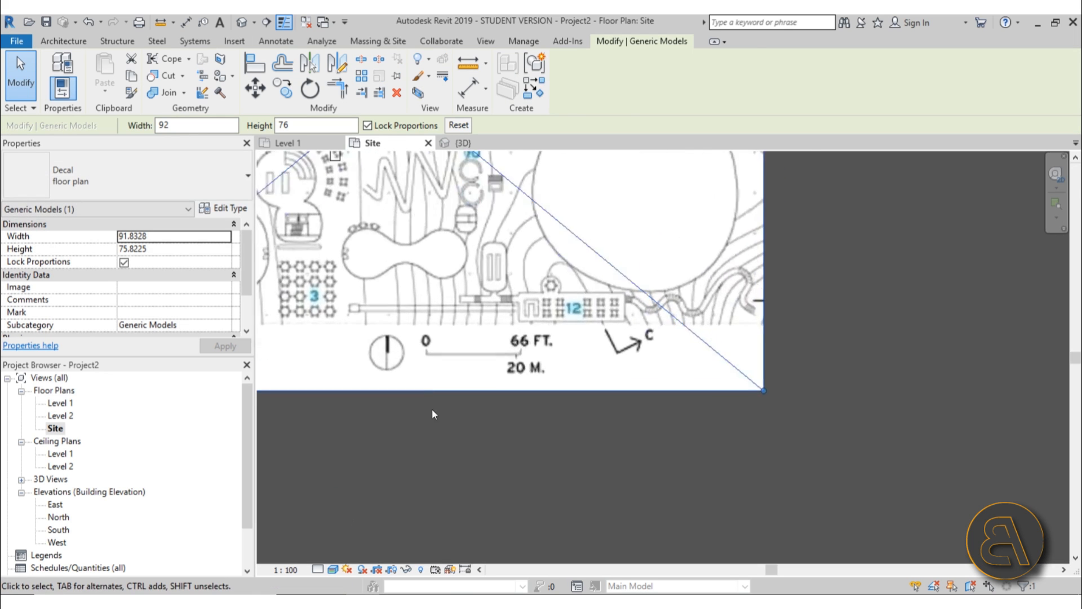
click(468, 63)
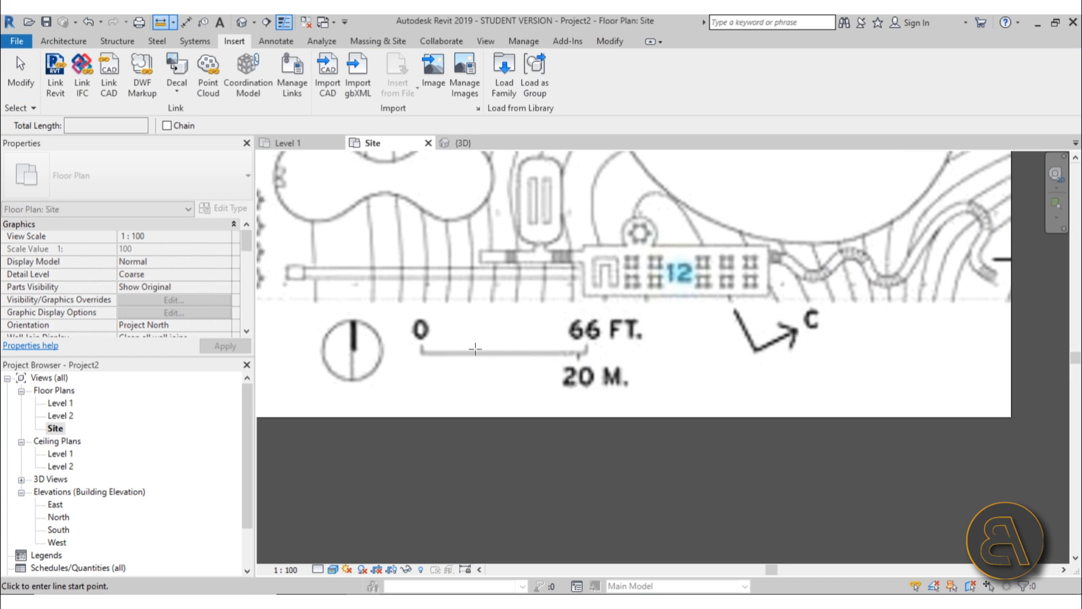
click(423, 352)
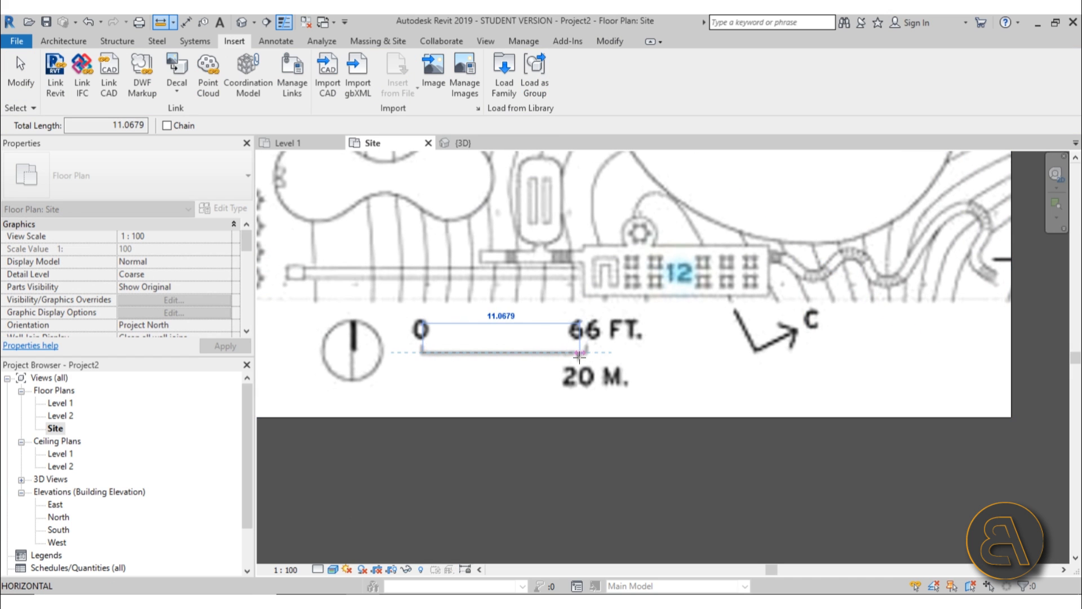
key(Escape)
key(Escape)
Enlarge the floor plan decal to about 182.9 by 151.0 m and move it southwest to fit within the floor
scroll(510, 367, down, 8)
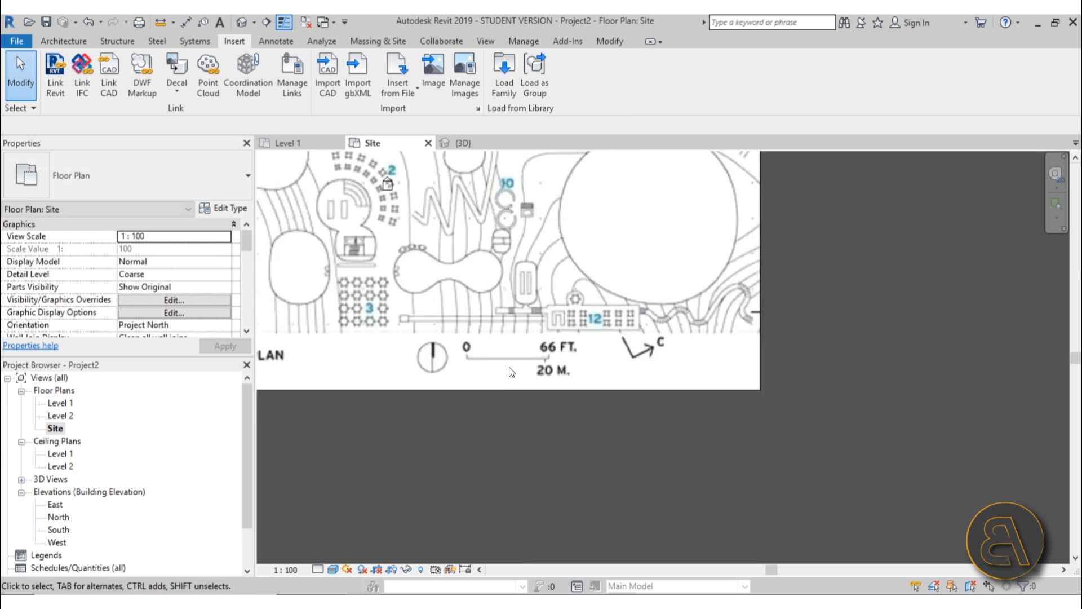
scroll(492, 349, up, 2)
drag(547, 294, 739, 198)
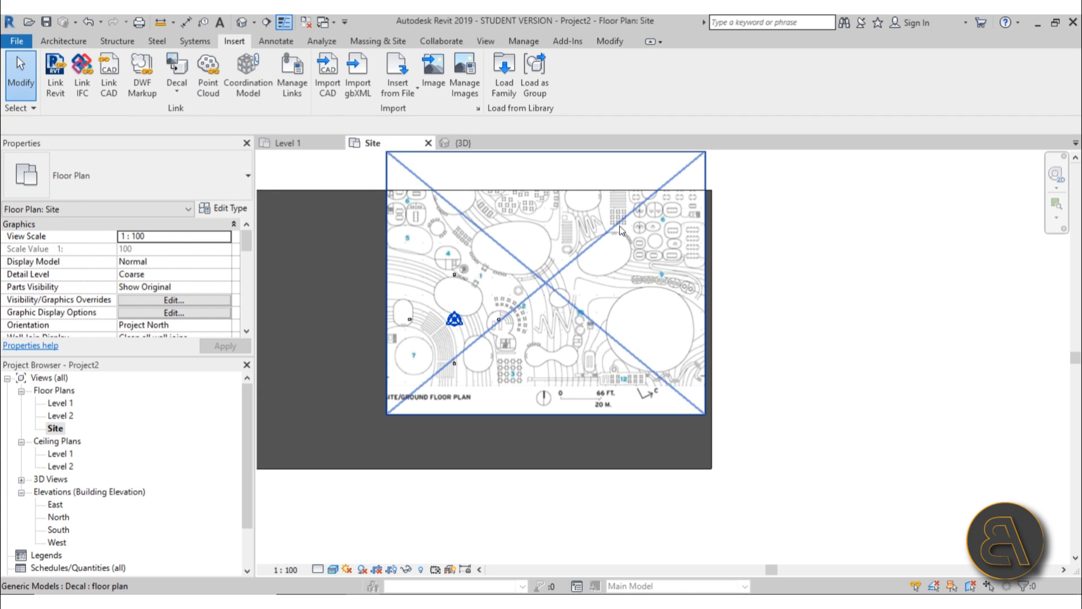
drag(620, 223, 556, 265)
key(Escape)
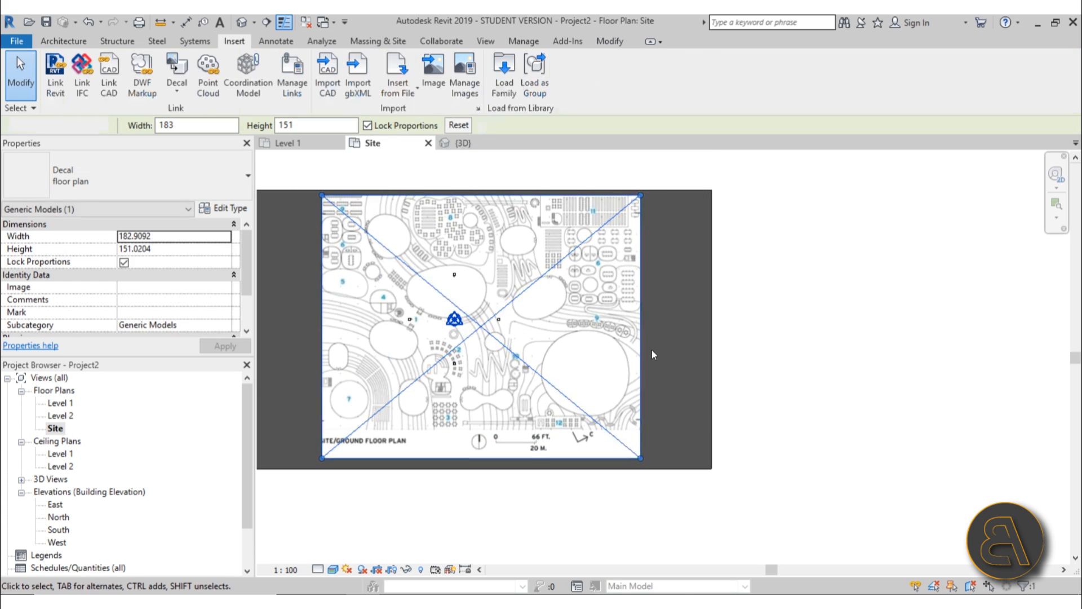
Measure the scale bar between 0 and 20 M again on the enlarged decal
click(161, 25)
scroll(462, 397, up, 5)
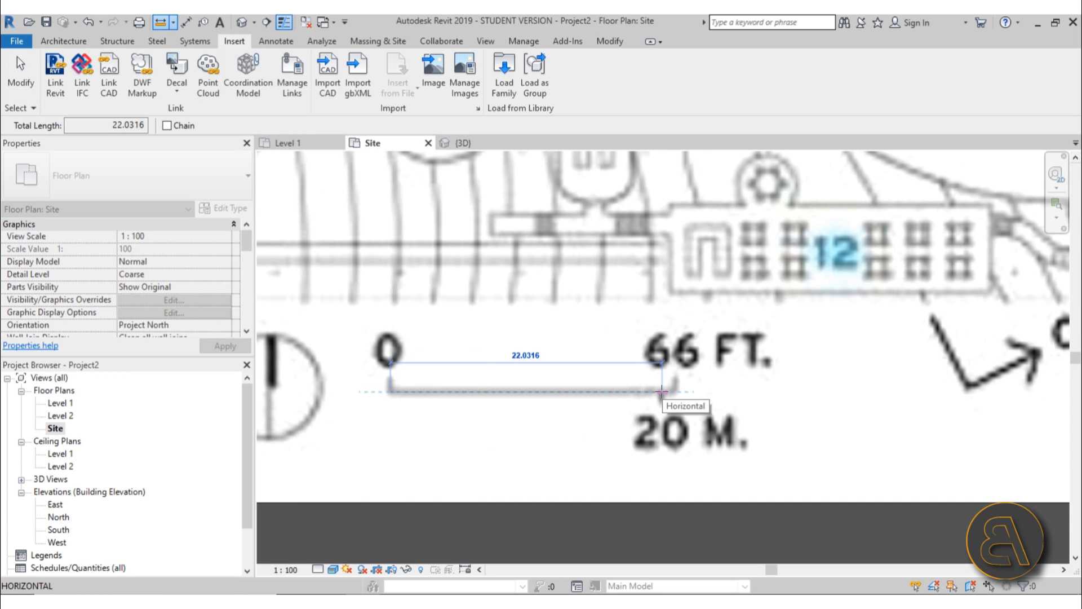
key(Escape)
key(Escape)
Shrink the floor plan decal from its southeast corner to about 175.2 by 144.7 m
scroll(539, 370, down, 5)
click(631, 384)
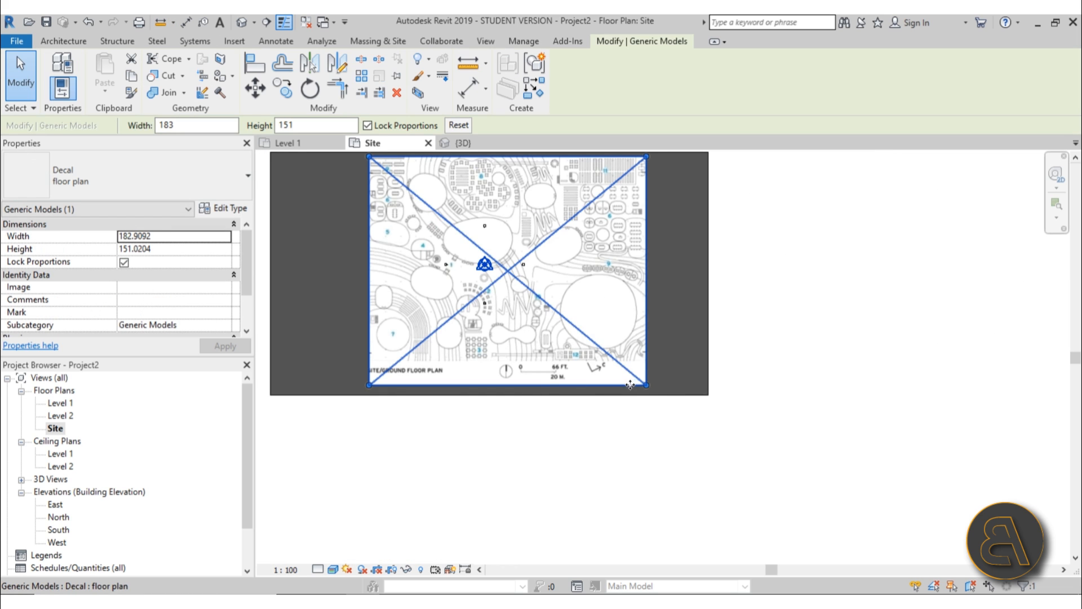
scroll(646, 385, up, 5)
drag(647, 386, 619, 362)
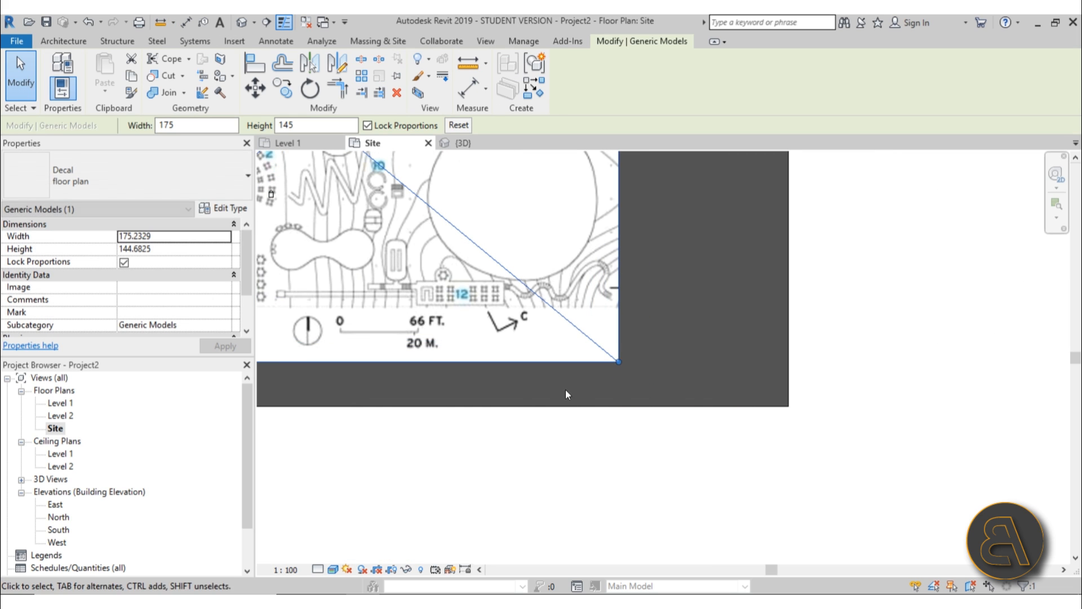
Recheck the length of the 20 M scale bar on the reduced decal with the Measure tool
middle_drag(430, 374, 487, 391)
scroll(440, 365, up, 3)
click(460, 68)
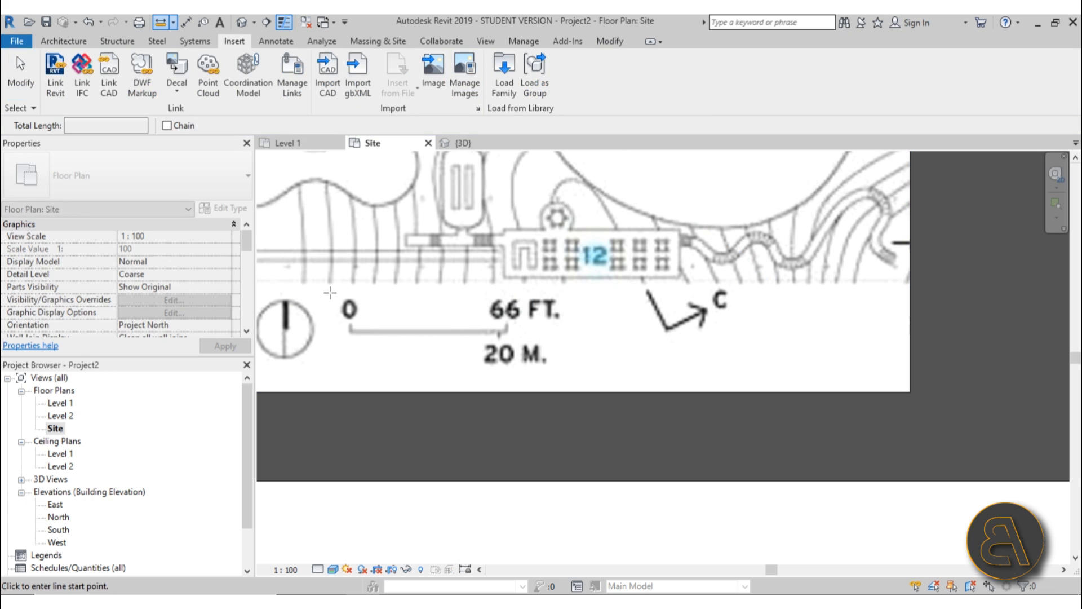
click(351, 331)
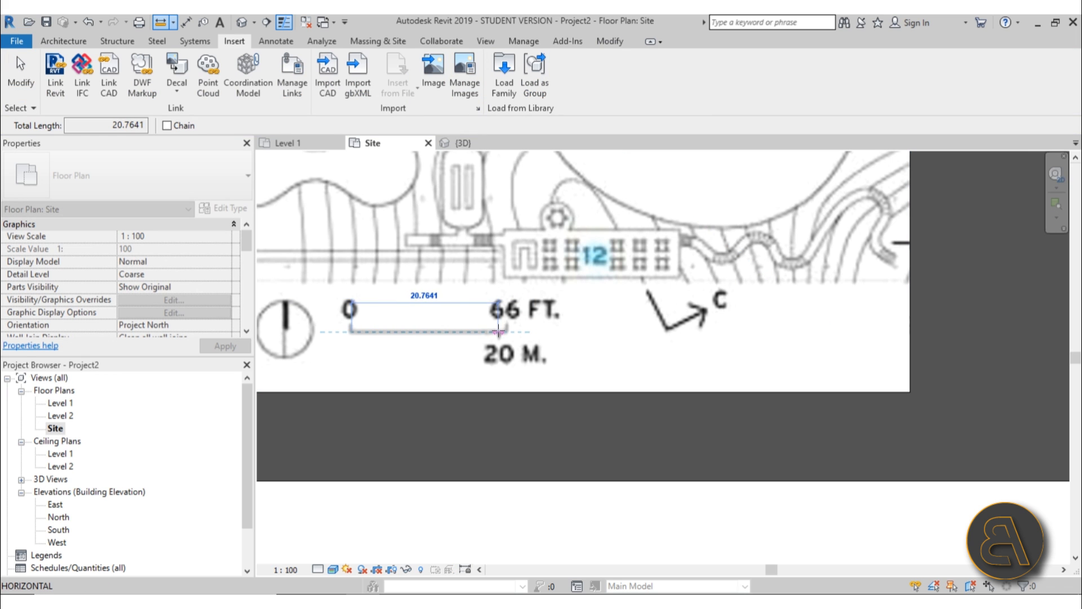
key(Escape)
key(Escape)
Reduce the floor plan decal slightly to about 172.0 by 142.1 m
scroll(541, 366, down, 4)
click(598, 402)
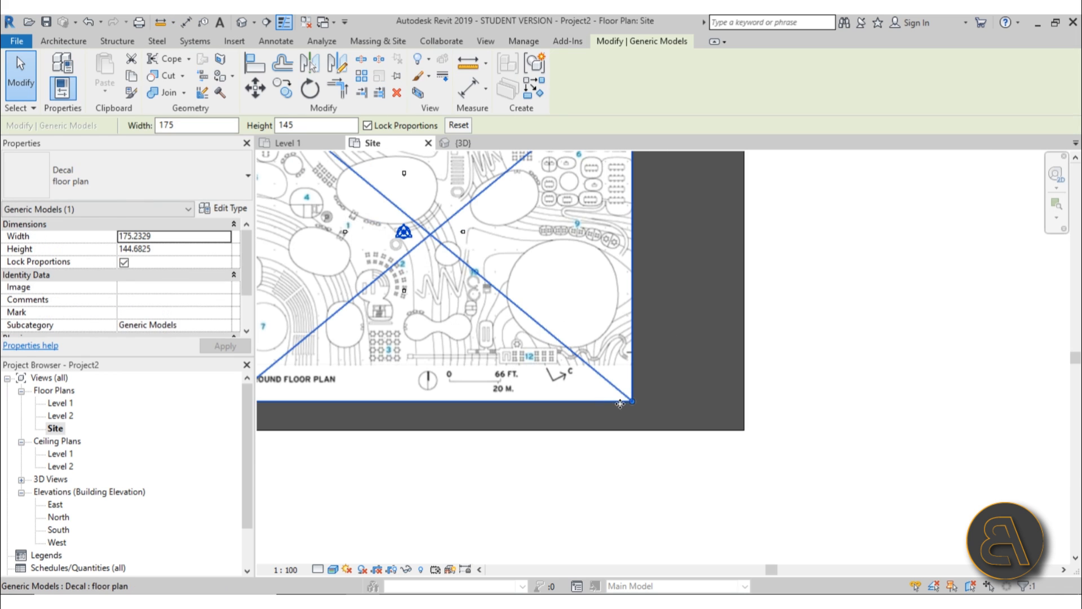
drag(632, 400, 627, 394)
click(511, 414)
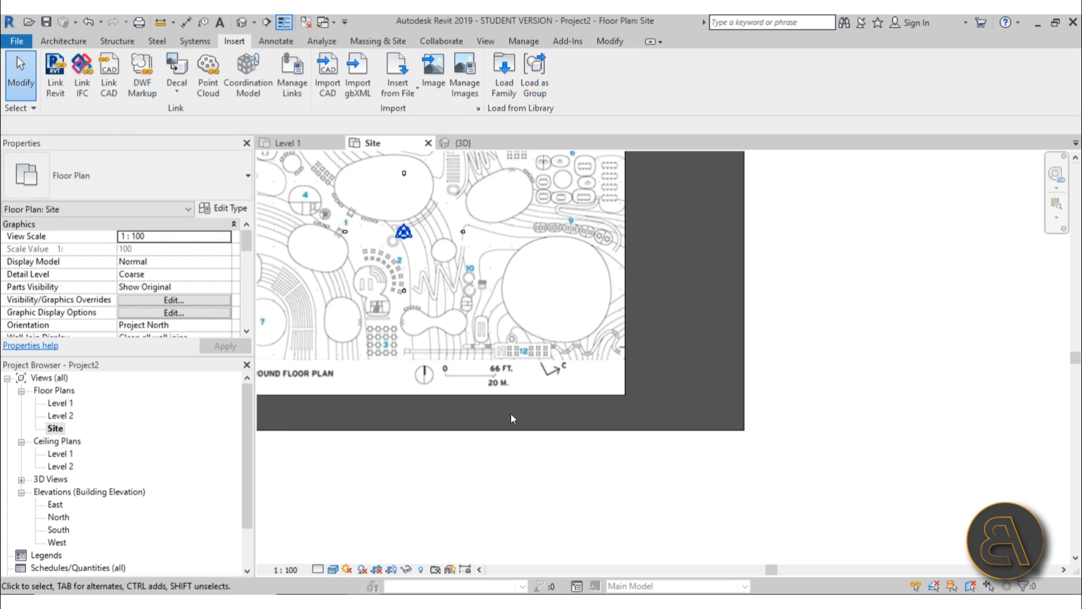
Move the floor plan decal slightly southwest on the floor so it sits roughly centred under the project base point
scroll(507, 413, down, 5)
middle_drag(461, 387, 509, 398)
scroll(509, 398, up, 3)
click(515, 332)
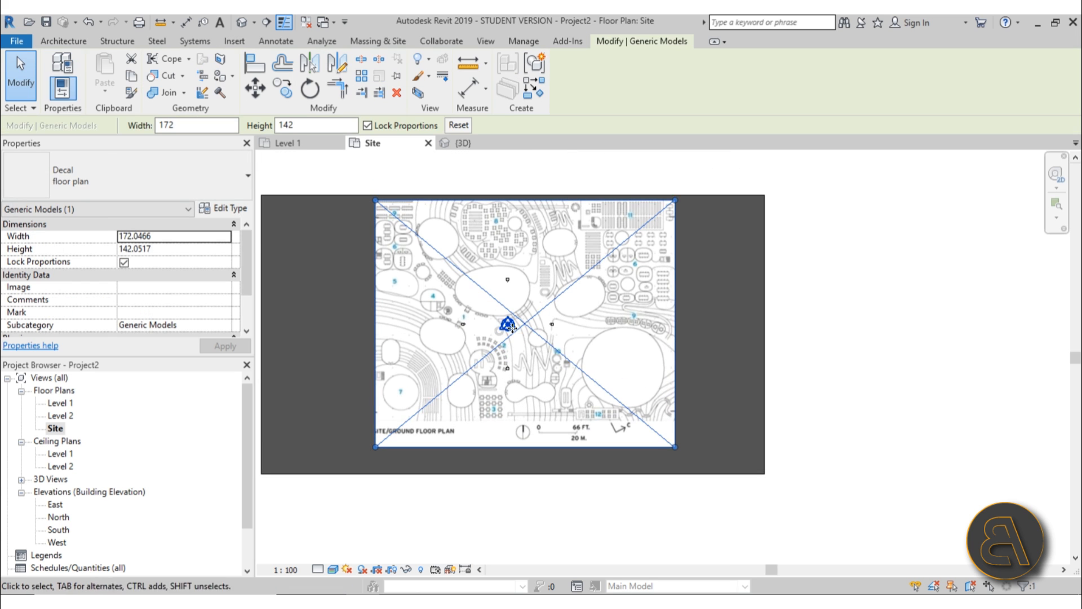
drag(515, 333, 494, 351)
click(501, 494)
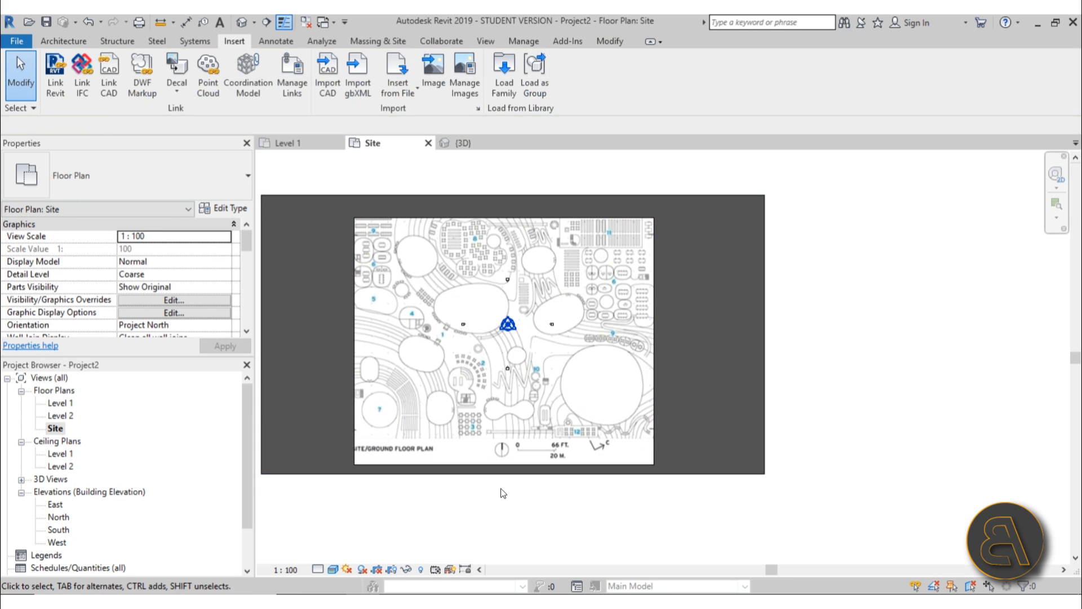
Move the west and north elevation markers outward past the corresponding edges of the floor plan decal
mouse_move(409, 181)
mouse_down()
mouse_move(467, 495)
mouse_move(475, 492)
mouse_up()
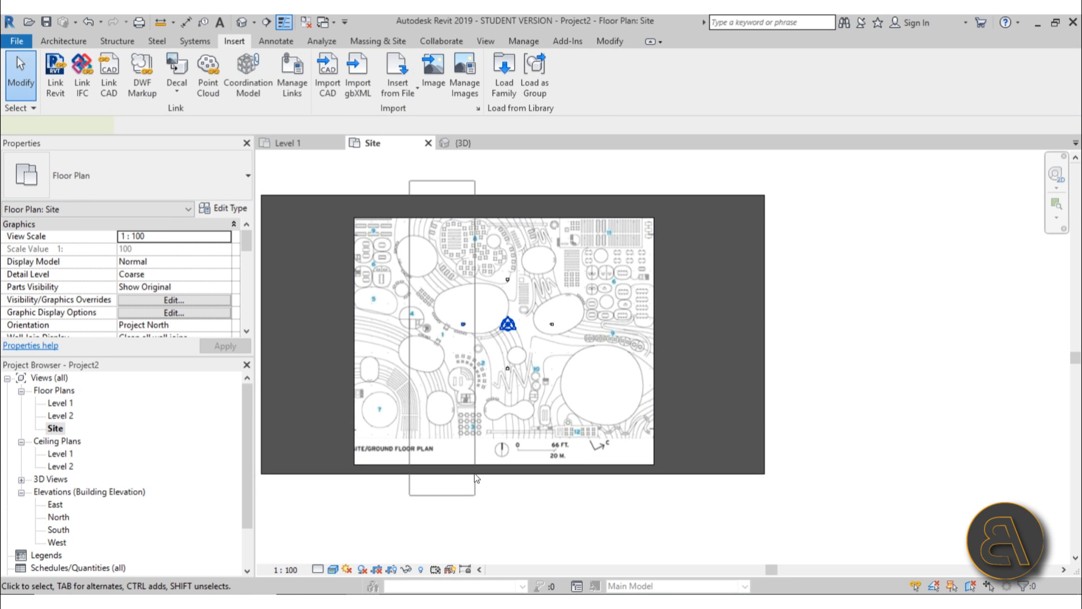
scroll(467, 327, up, 6)
scroll(458, 317, down, 6)
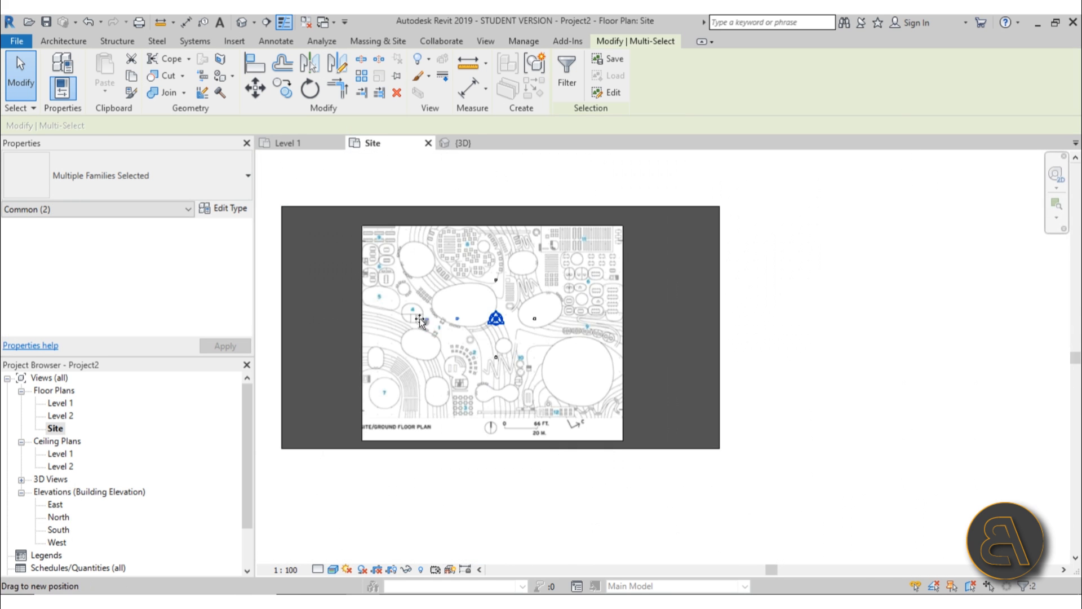
click(407, 194)
drag(408, 186, 565, 409)
click(517, 194)
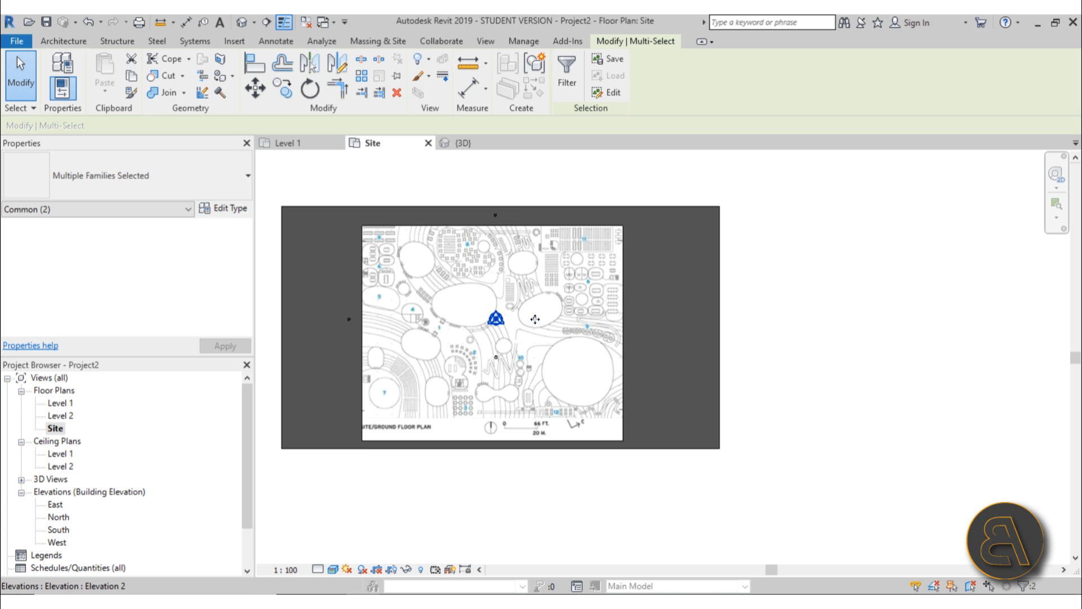
Move the east elevation marker past the decal's east edge and the south one just below the floor's south edge
click(350, 361)
drag(363, 341, 597, 433)
drag(496, 434, 493, 459)
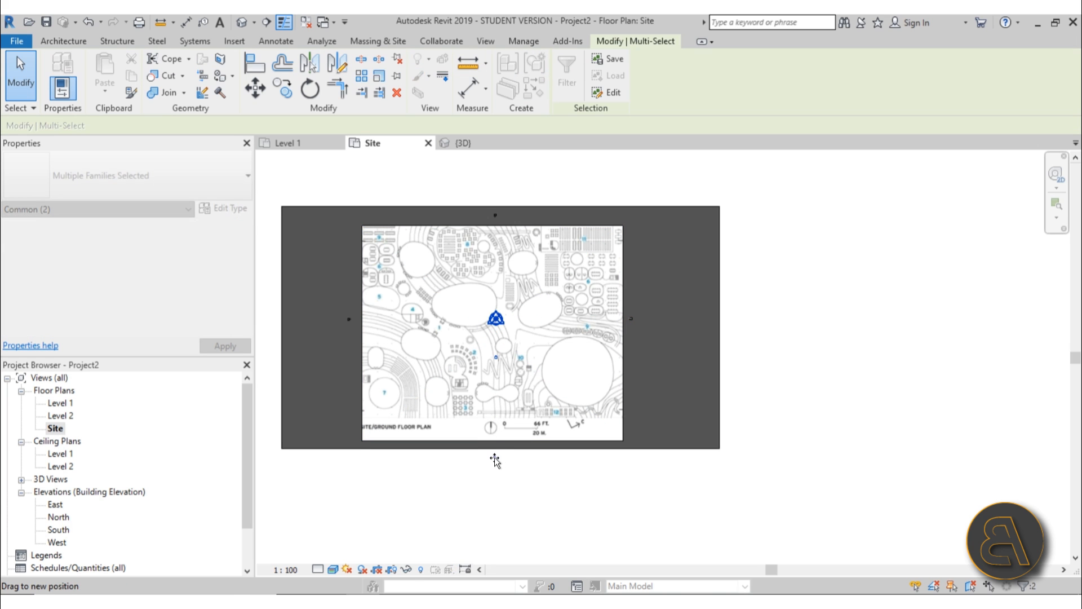
click(538, 499)
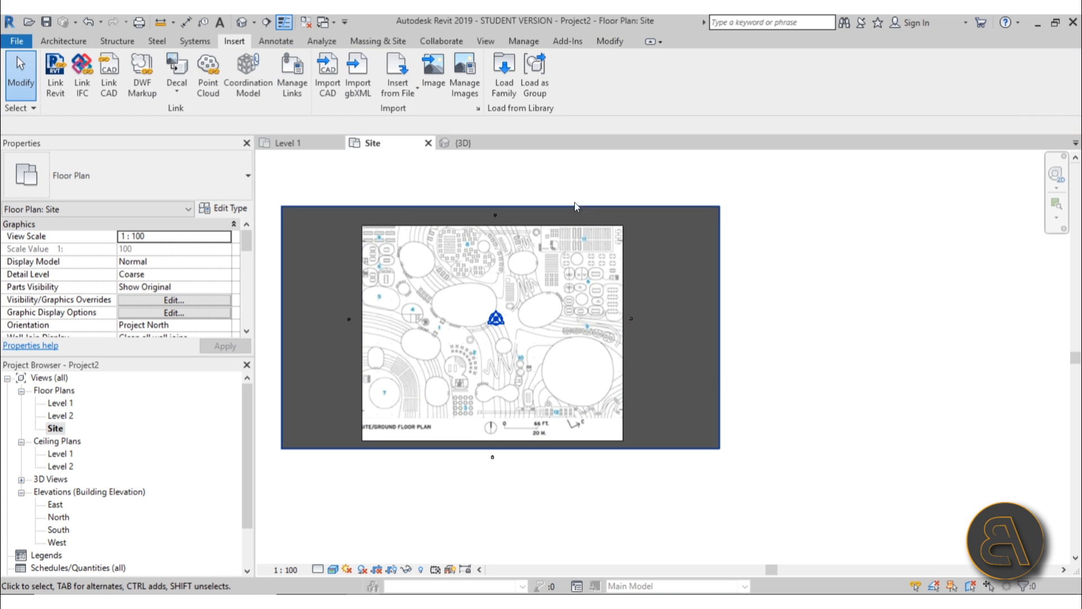
Open the default 3D view and set its visual style to Realistic
click(241, 23)
scroll(573, 366, down, 3)
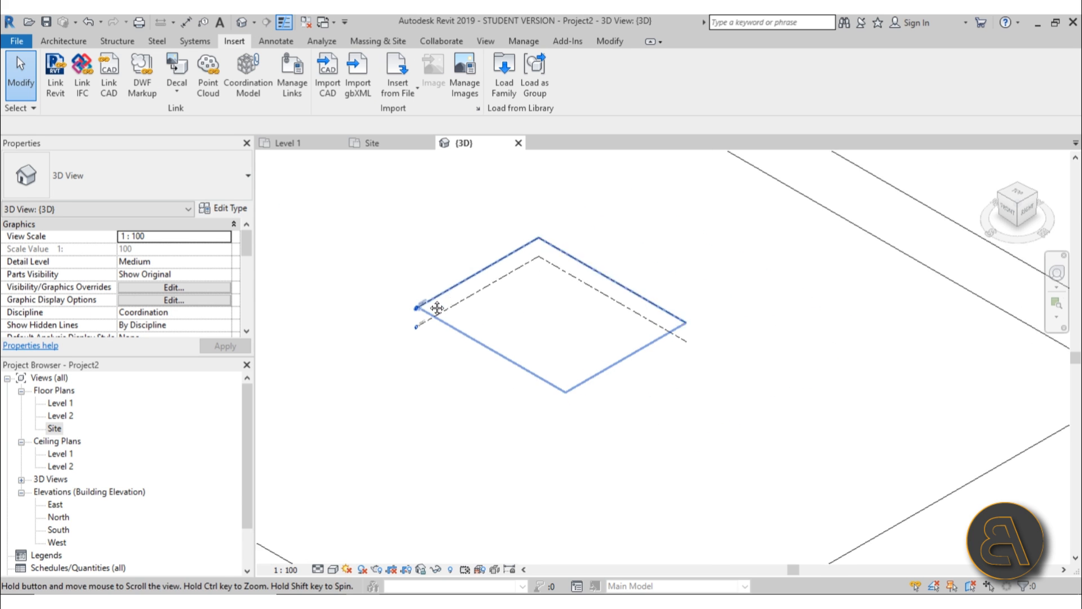
scroll(472, 344, up, 5)
scroll(473, 344, down, 2)
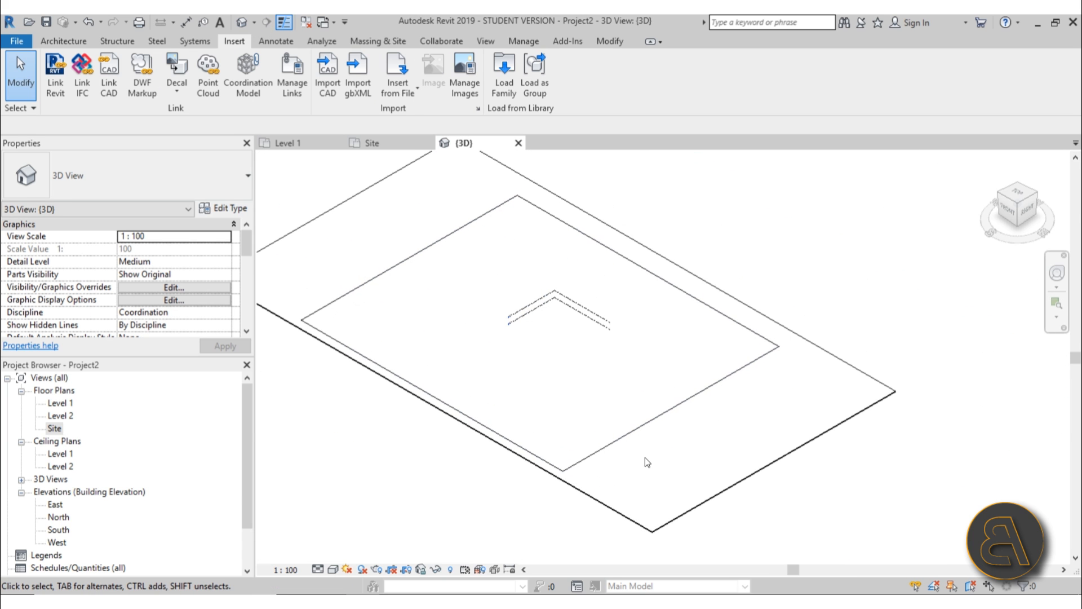
click(333, 569)
click(339, 505)
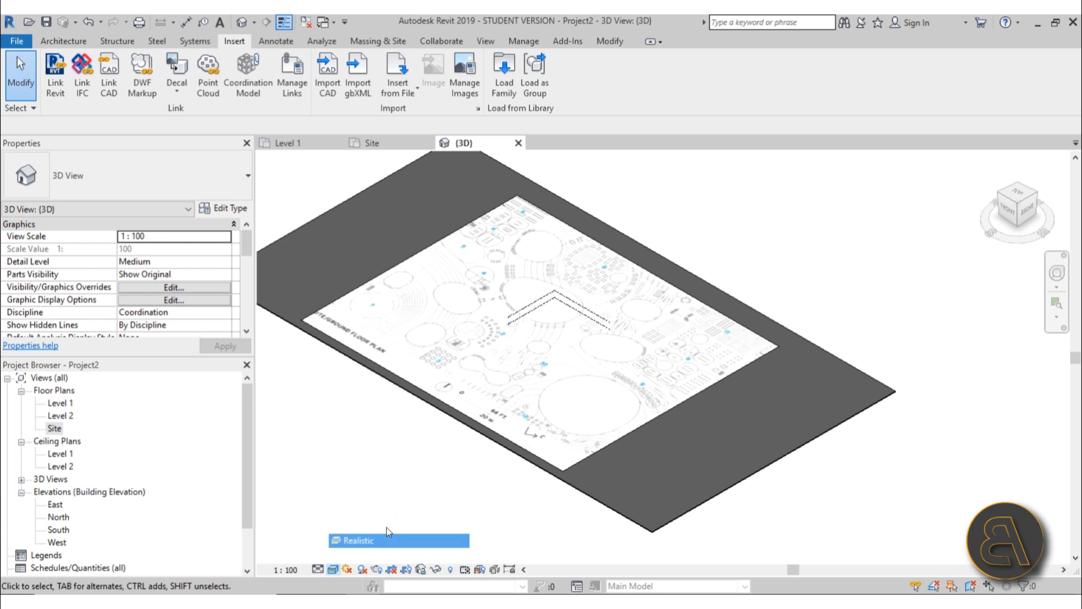
Examine the floor plan decal on the floor in 3D from several angles, both close up and from above
scroll(524, 305, up, 4)
shift+middle_drag(525, 305, 816, 433)
scroll(564, 377, down, 3)
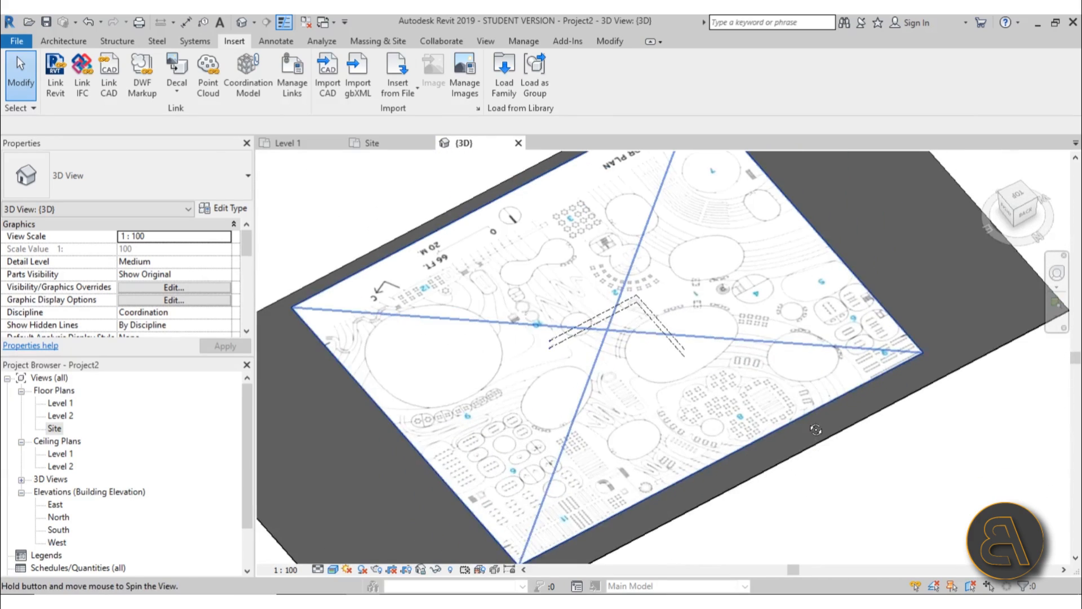
shift+middle_drag(613, 471, 489, 462)
scroll(490, 461, up, 6)
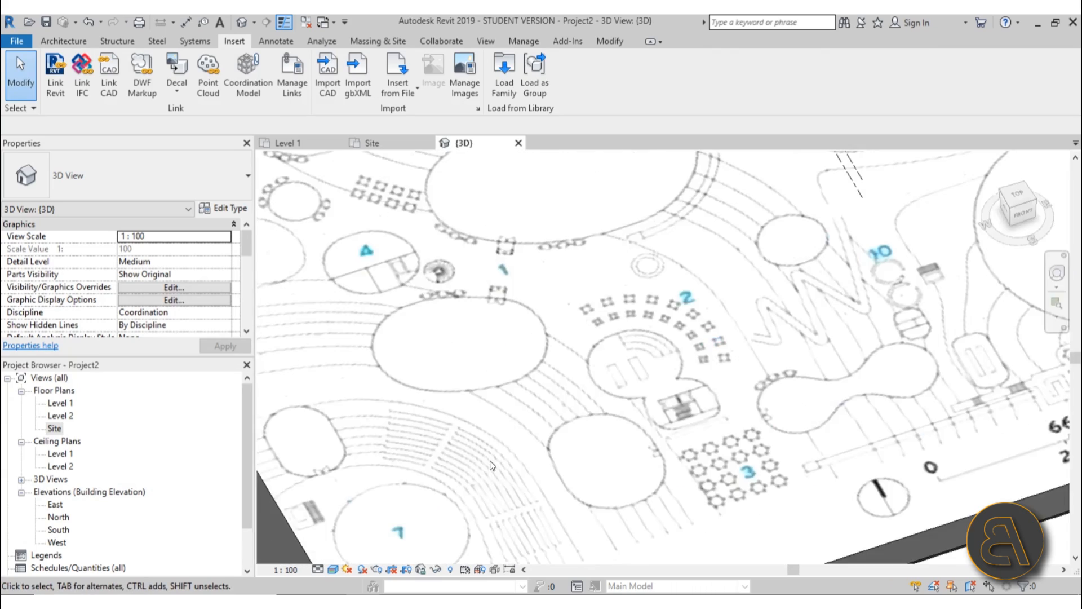
scroll(492, 326, down, 4)
shift+middle_drag(491, 326, 635, 472)
scroll(635, 473, down, 1)
middle_drag(922, 442, 672, 434)
scroll(574, 338, down, 2)
scroll(596, 365, down, 3)
middle_drag(647, 356, 597, 336)
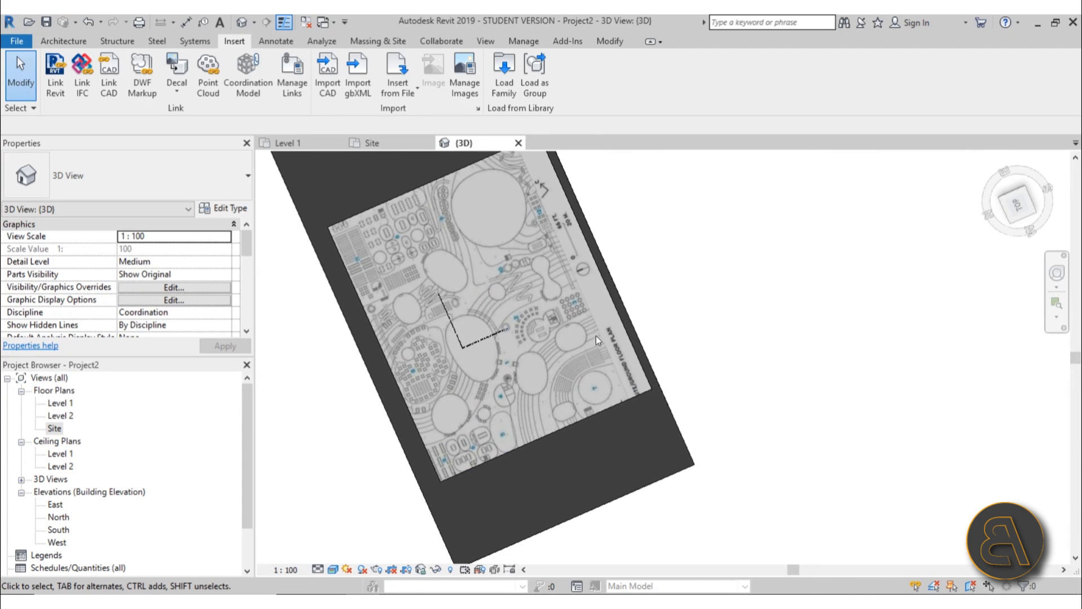
scroll(548, 361, up, 1)
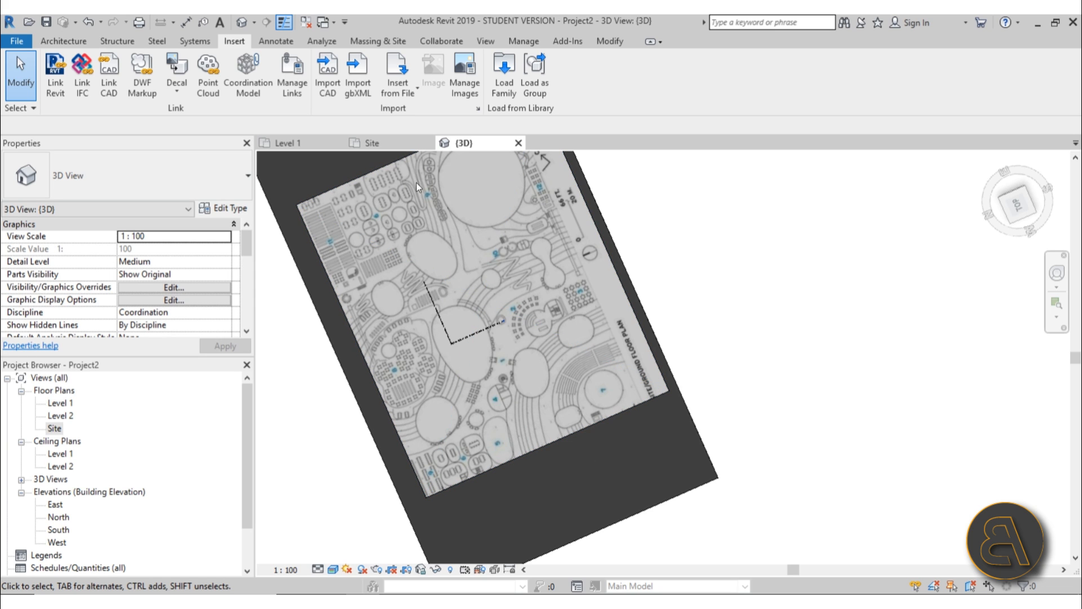
Start a new in-place mass and accept its default name
click(57, 42)
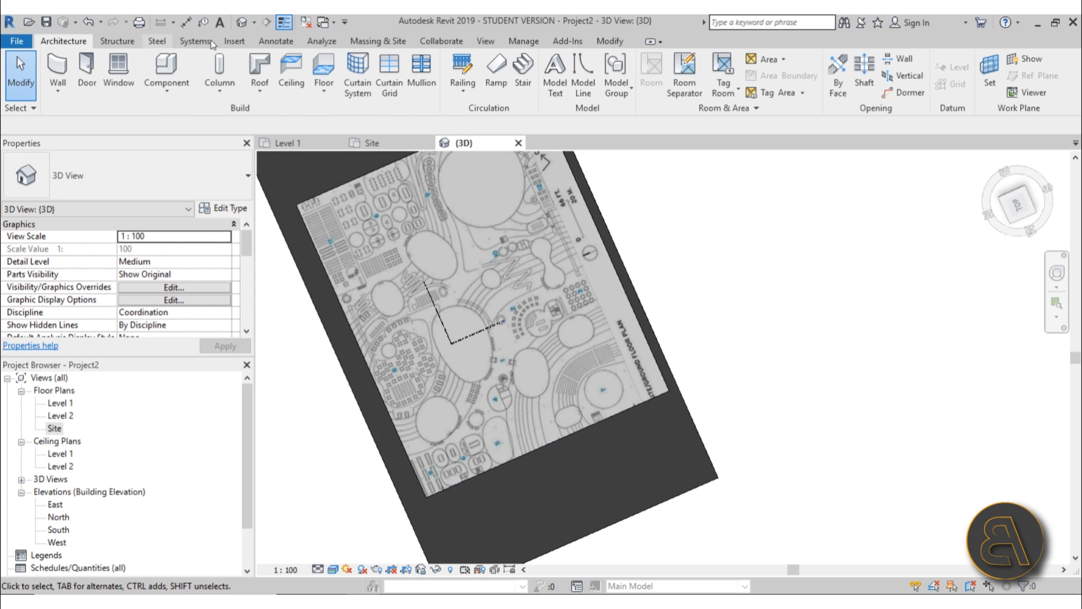
click(379, 41)
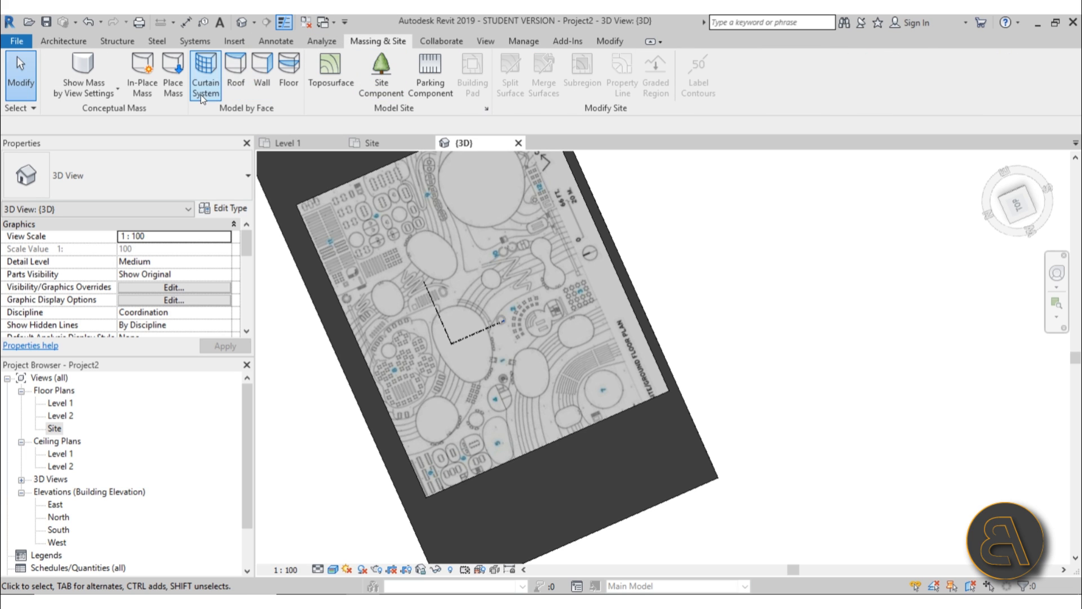
click(134, 96)
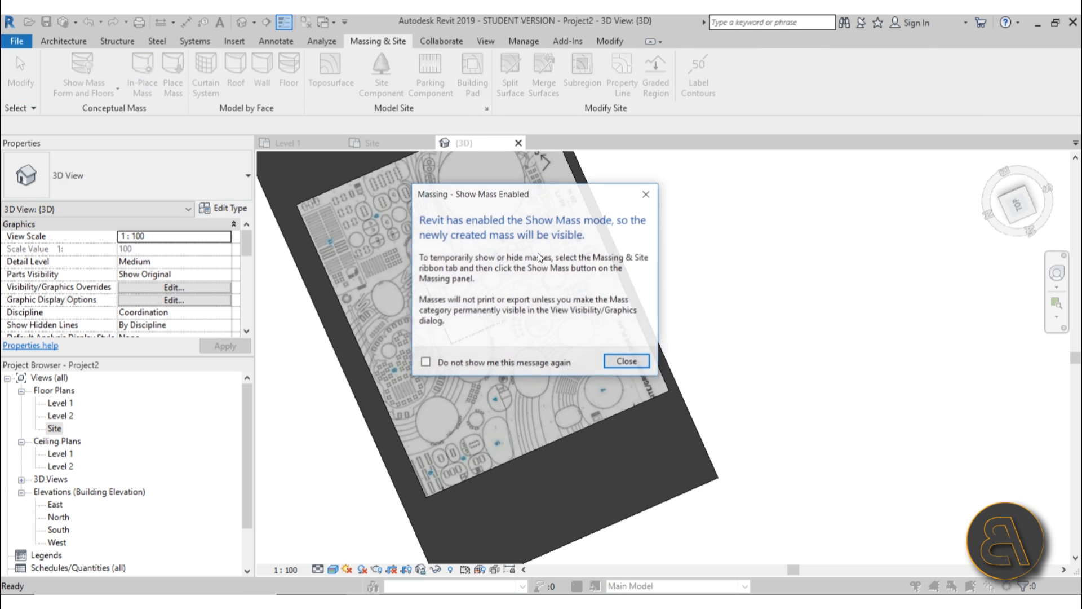
click(627, 363)
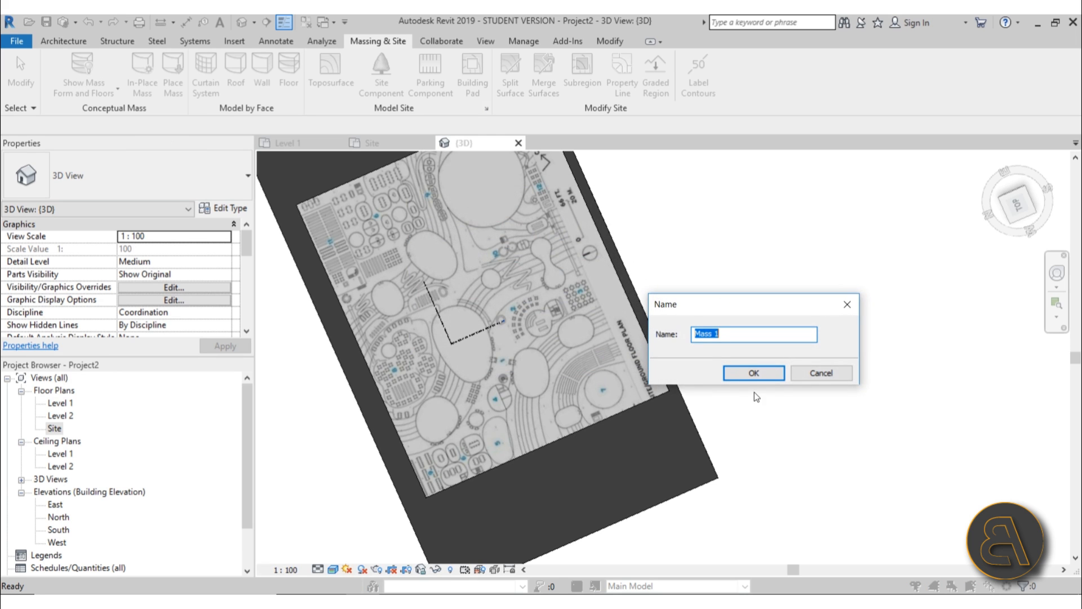
click(750, 373)
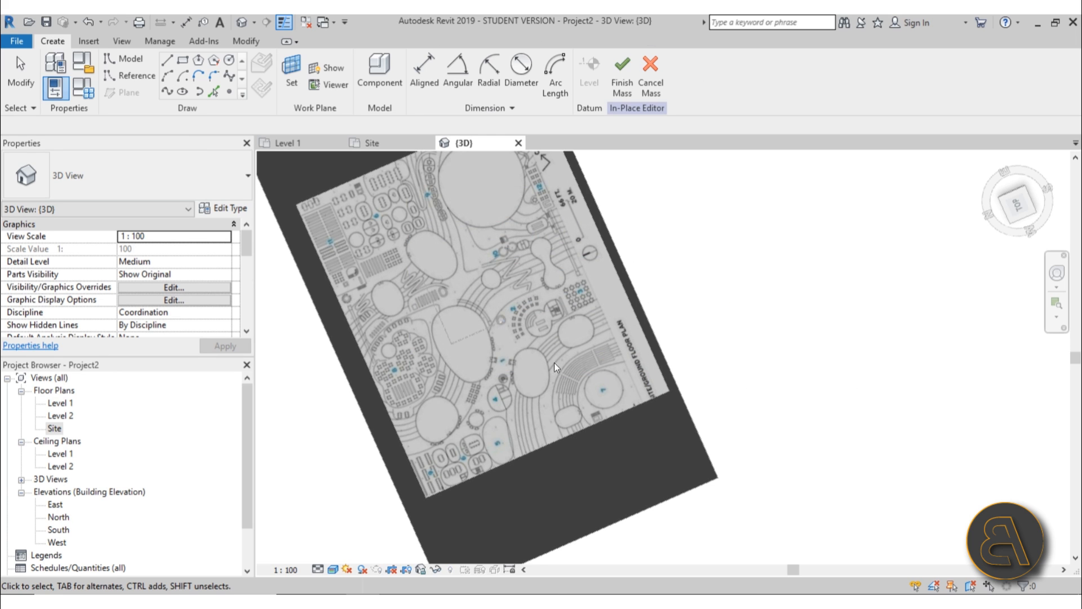
Open the Site floor plan and draw a vertical reference plane along the west edge of the floor plan decal
double_click(58, 403)
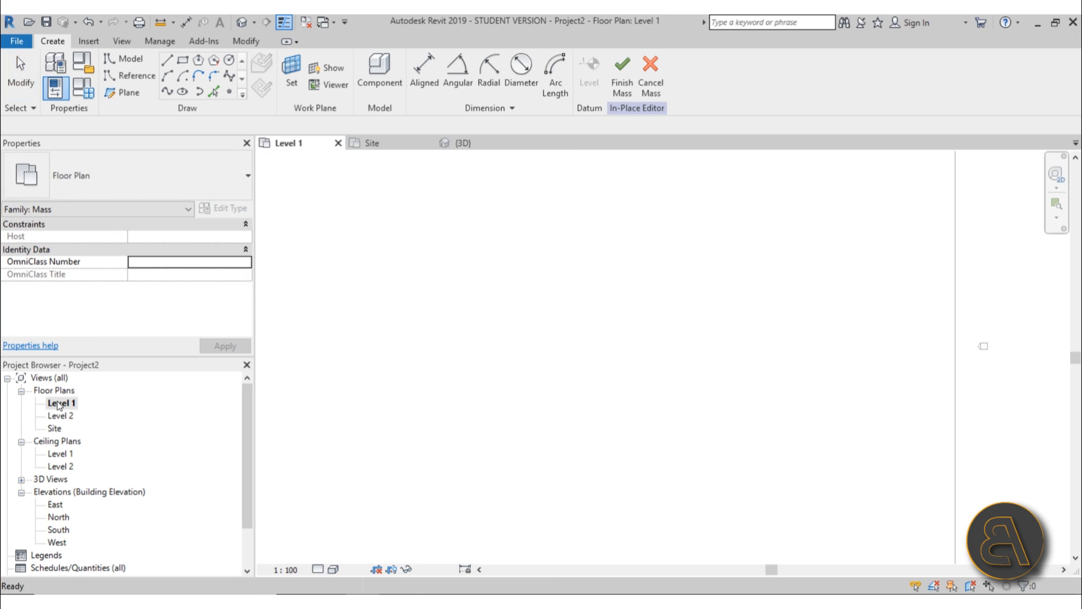
double_click(55, 428)
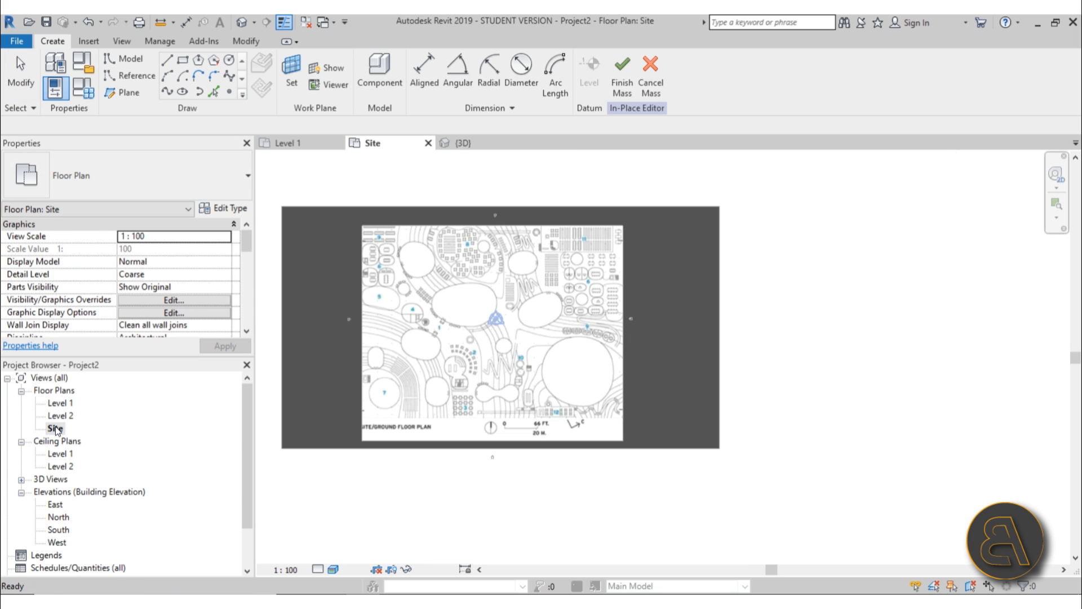
scroll(351, 234, up, 3)
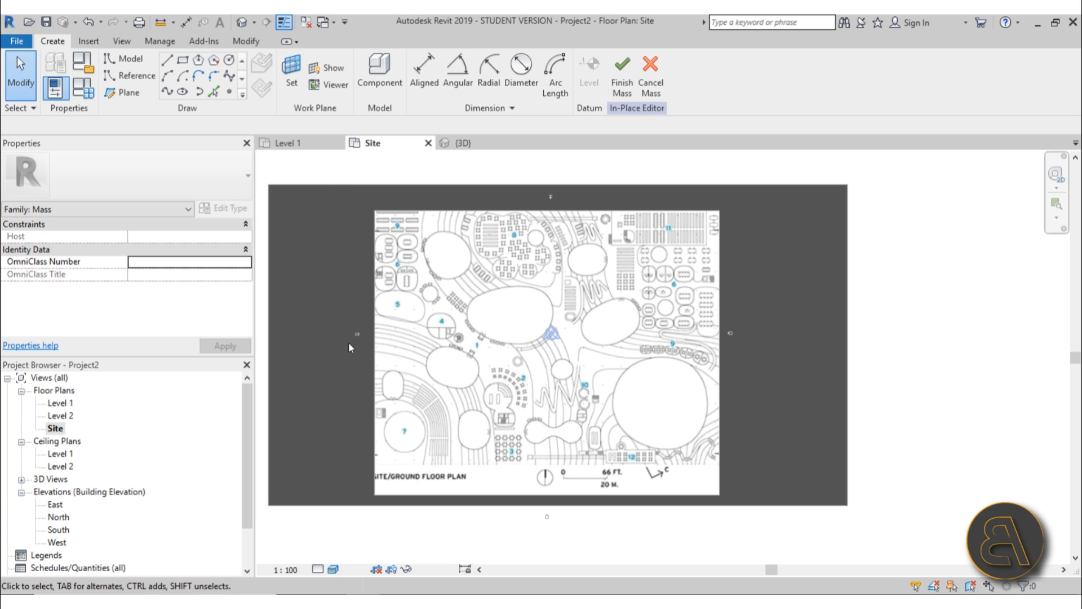
key(r)
key(p)
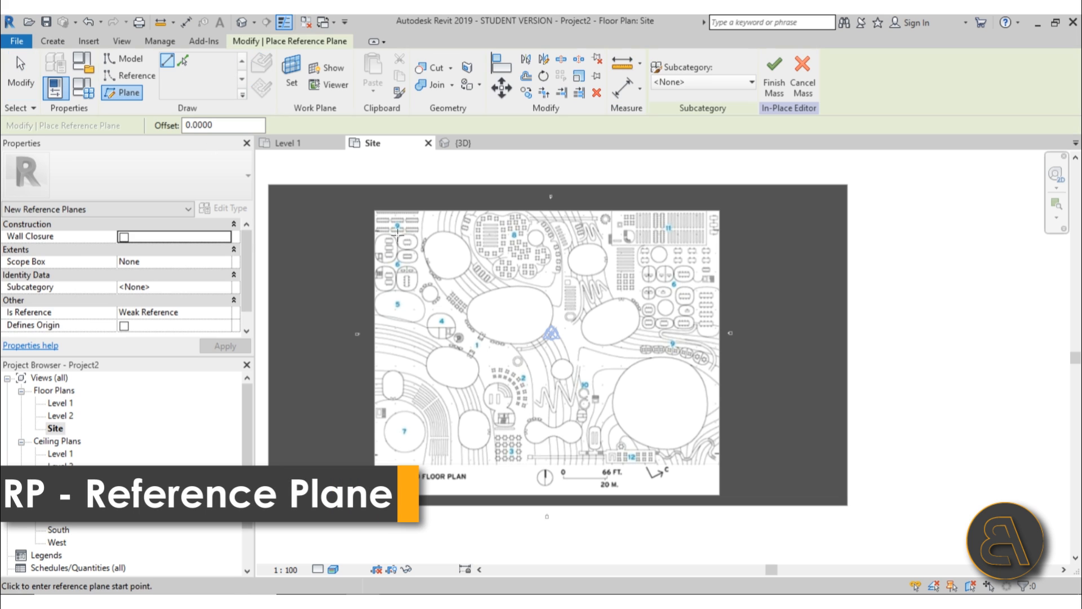
click(374, 210)
click(375, 539)
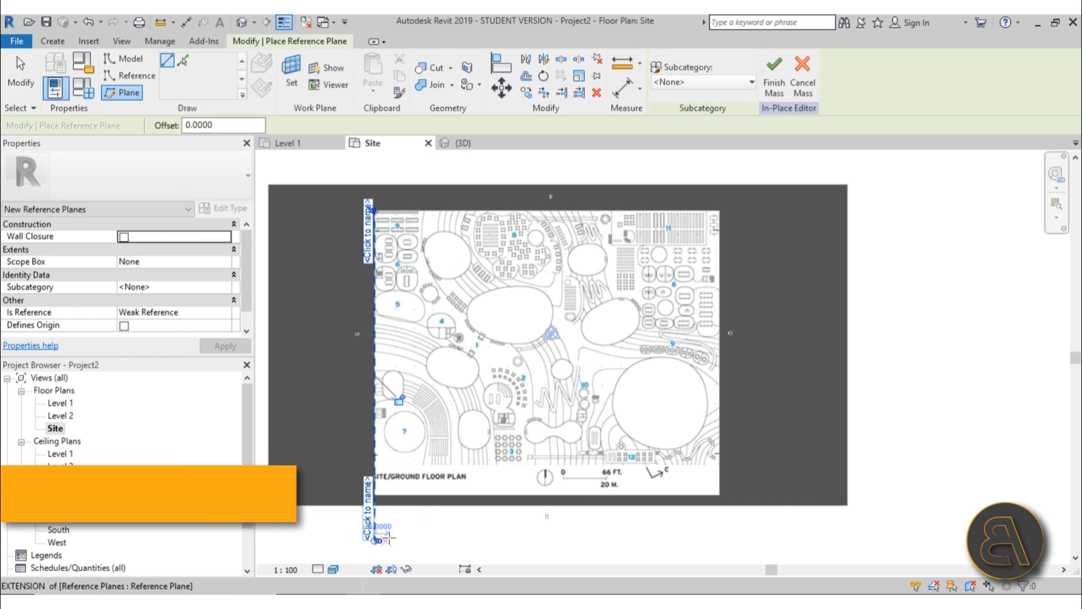
key(Escape)
key(Escape)
Extend the south end of the vertical reference plane well below the floor's south edge
click(375, 529)
scroll(382, 345, down, 1)
middle_drag(382, 345, 375, 325)
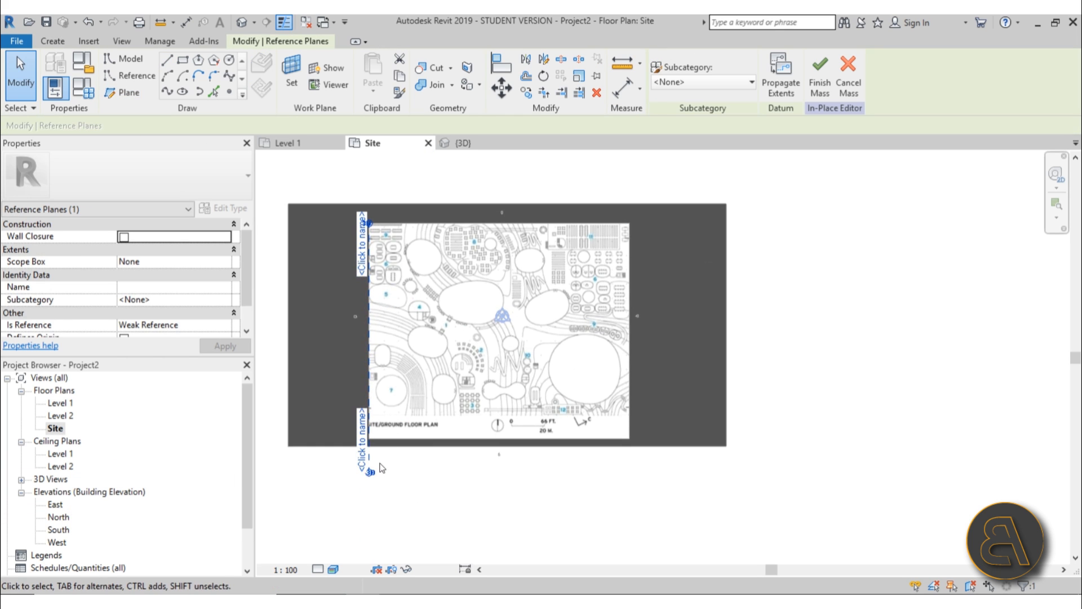
drag(370, 472, 369, 511)
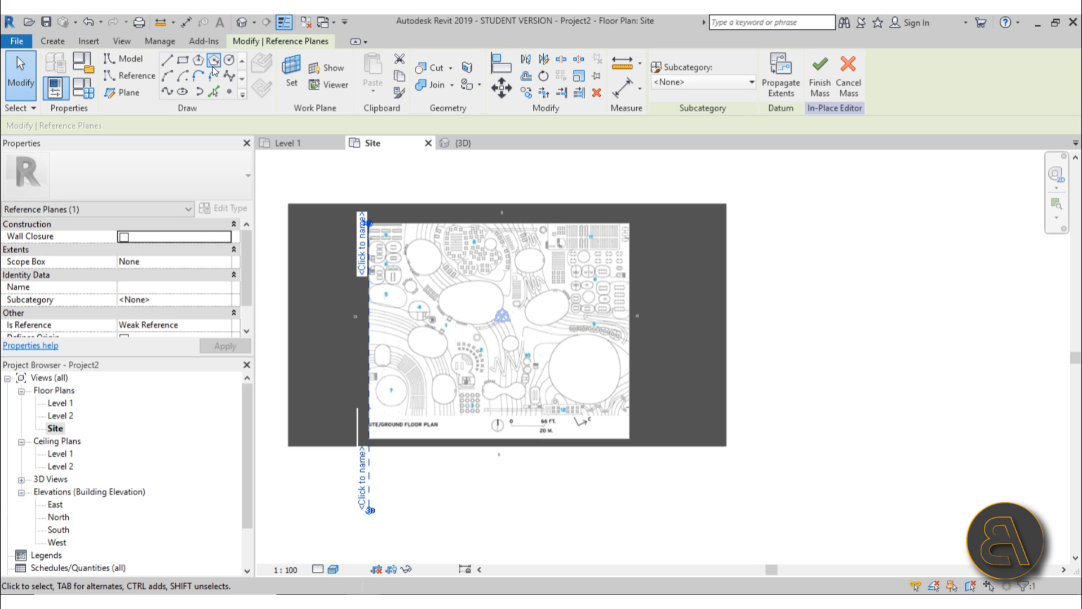
click(438, 505)
Copy the reference plane eastward seven times with Multiple enabled, placing the copies across the decal with the last on its east edge
click(371, 482)
middle_drag(474, 473, 429, 471)
key(c)
key(o)
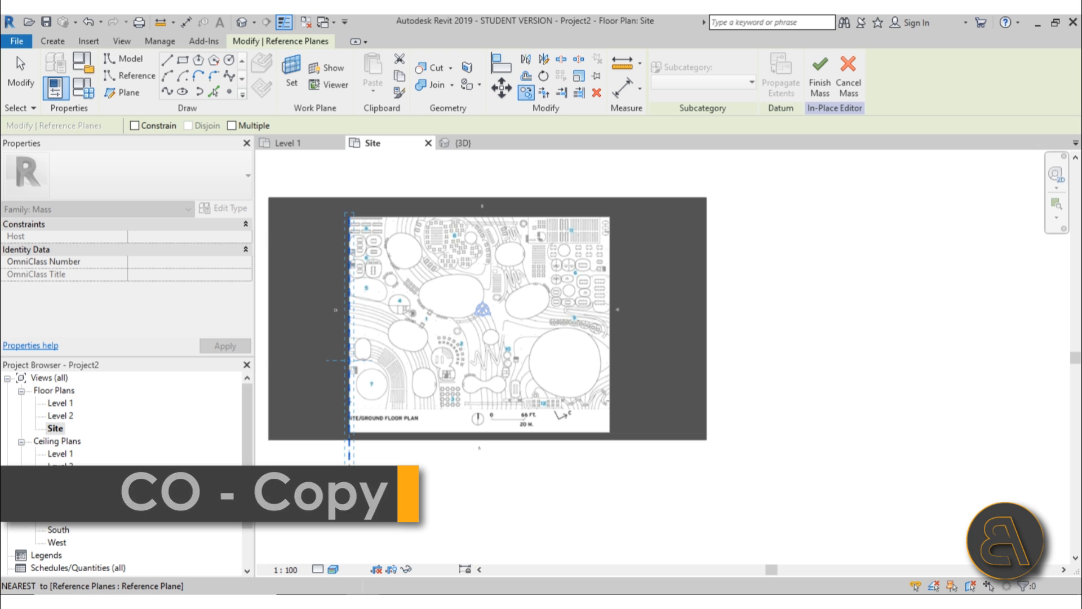
click(233, 127)
scroll(405, 514, up, 2)
click(327, 432)
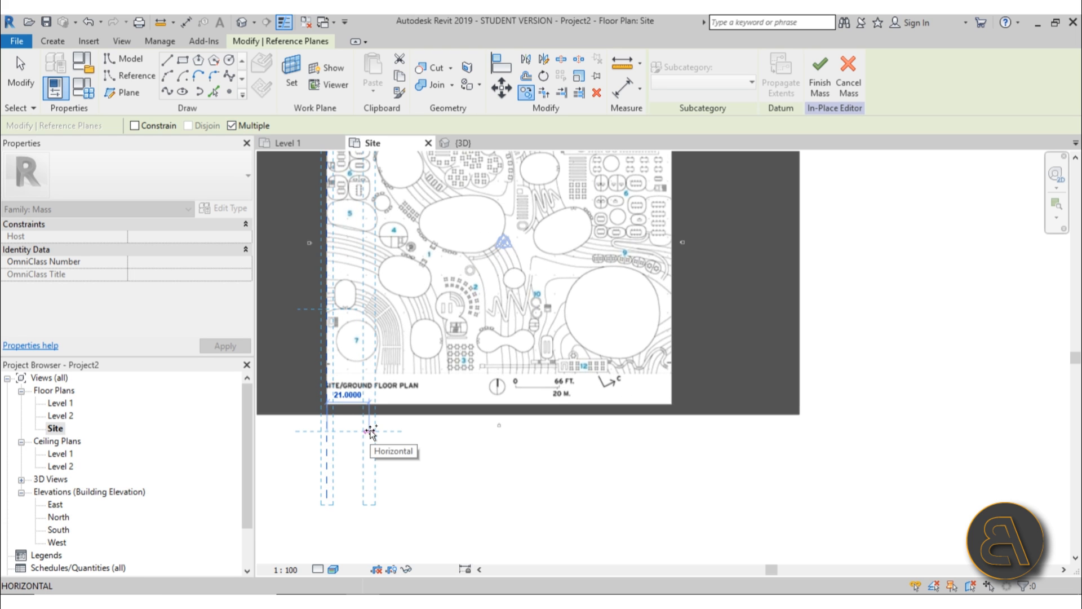
click(359, 432)
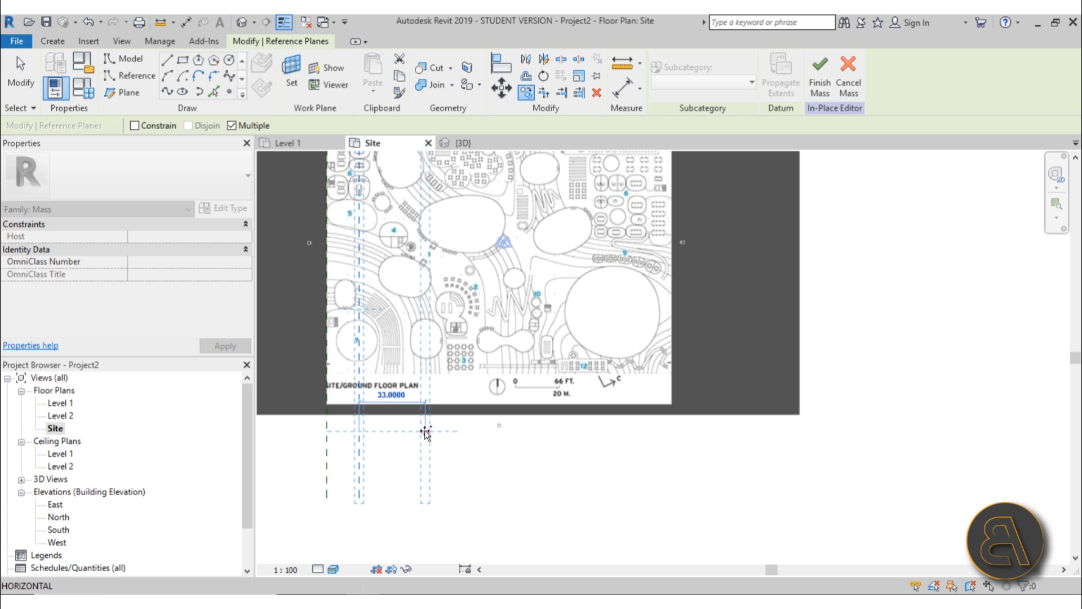
click(424, 432)
click(489, 432)
click(557, 432)
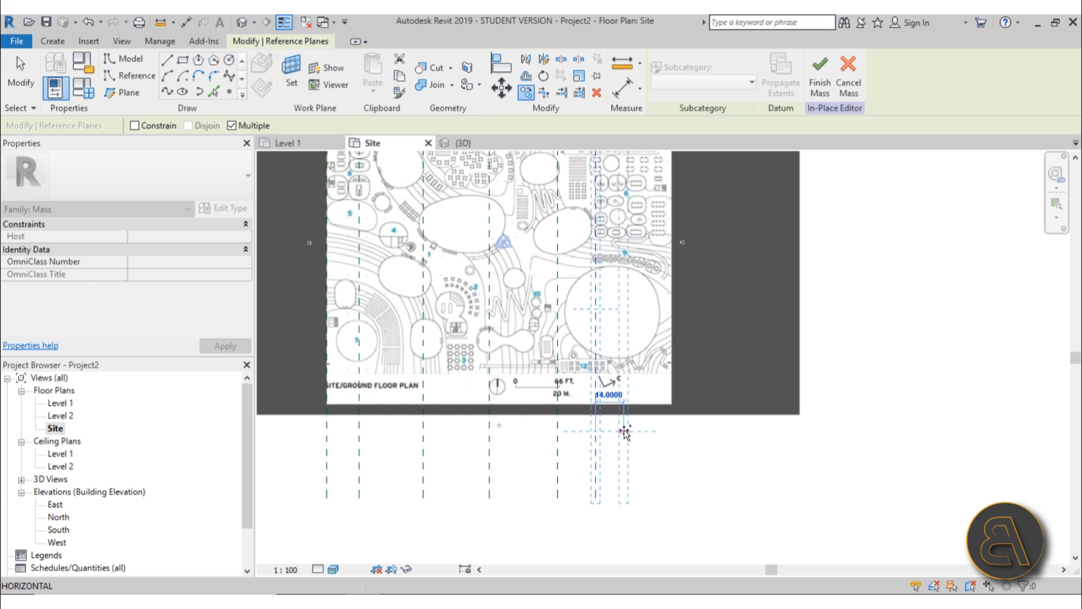
click(673, 432)
key(Escape)
key(Escape)
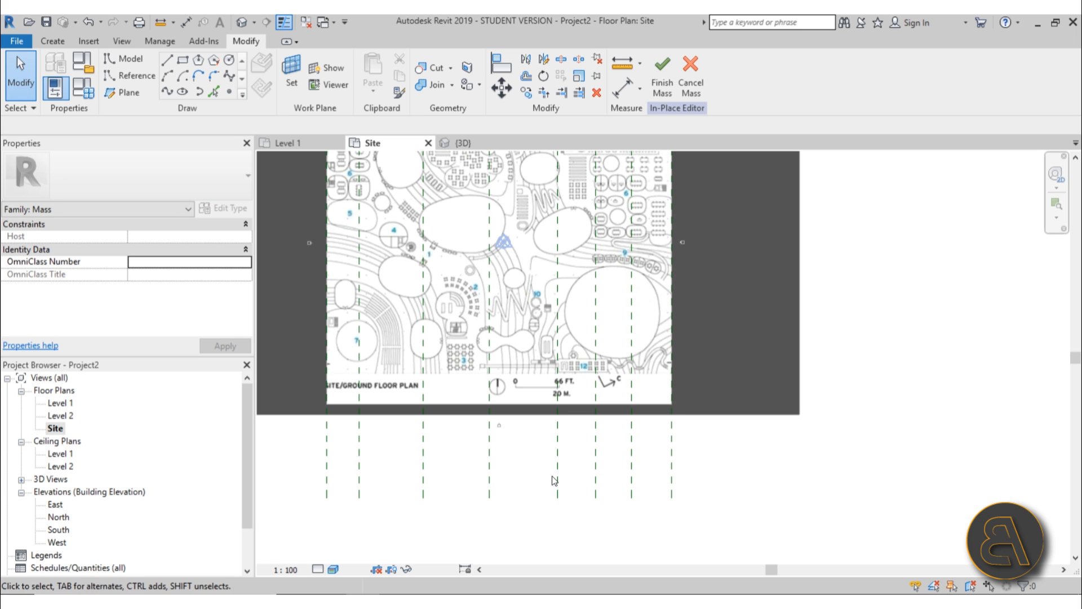
Place one aligned dimension string across all eight vertical reference planes, south of the floor plan decal
scroll(676, 479, up, 5)
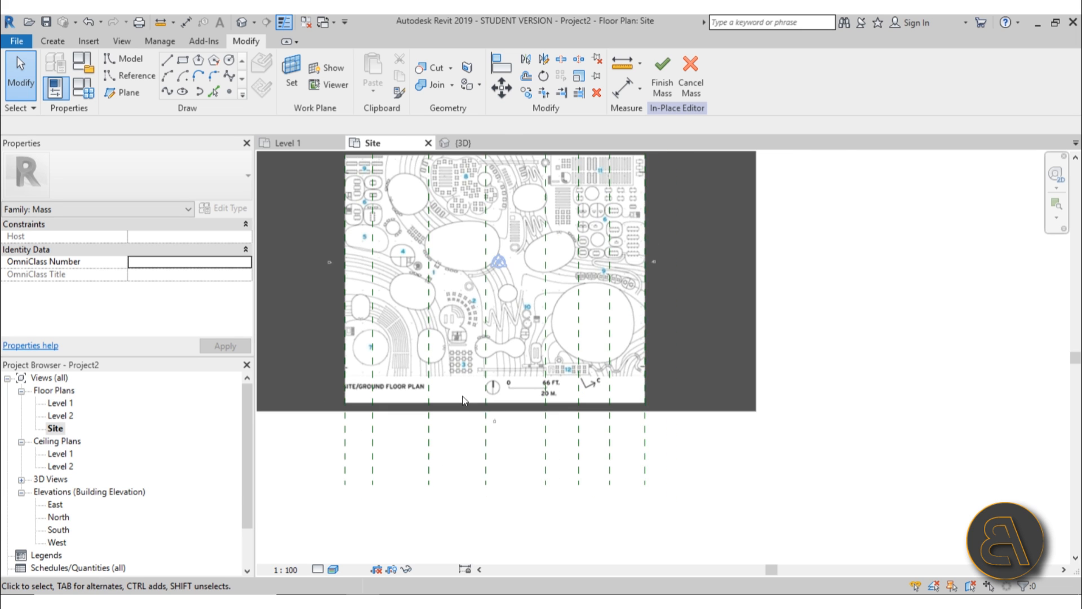
scroll(620, 395, down, 6)
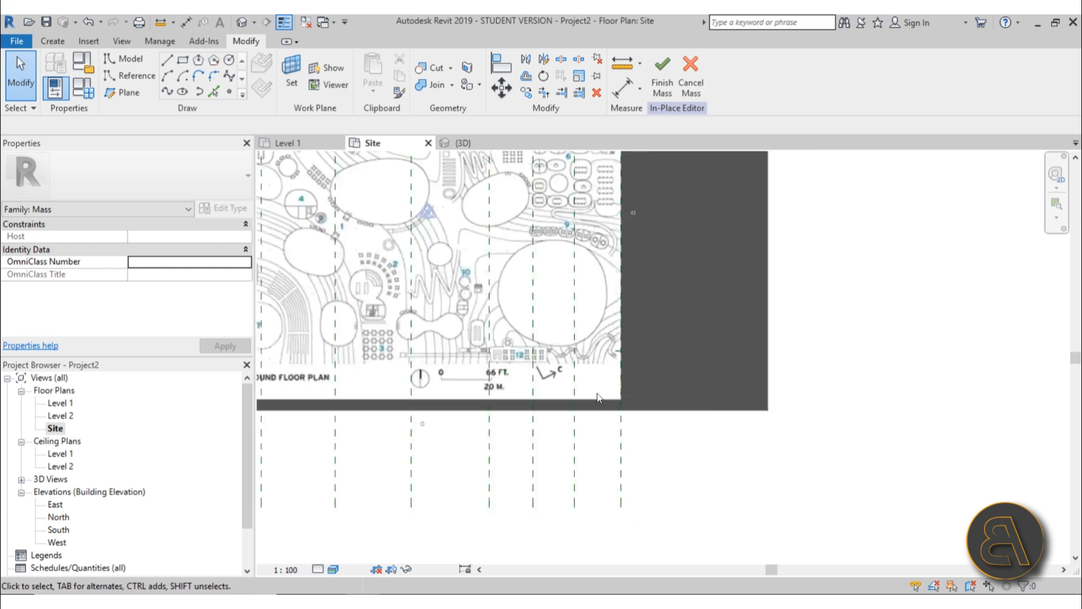
middle_drag(434, 476, 427, 465)
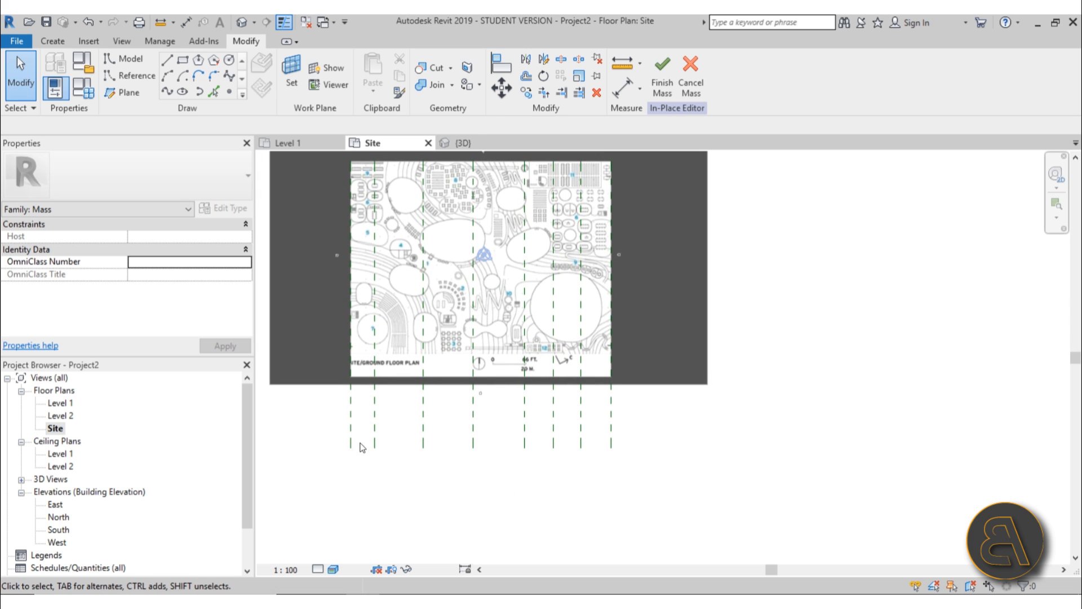
scroll(477, 510, up, 2)
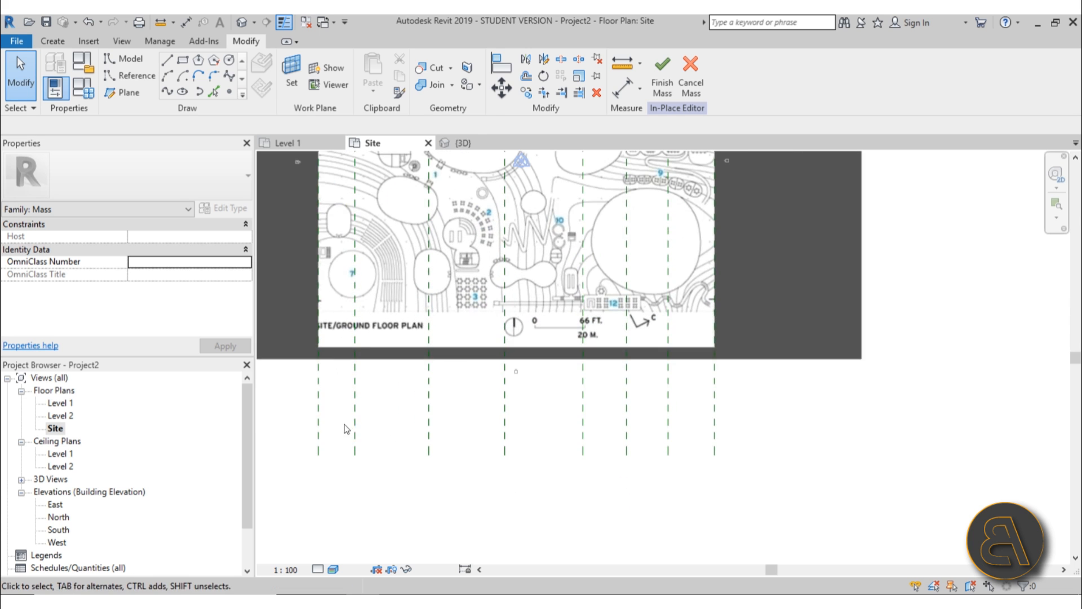
scroll(477, 485, down, 3)
key(d)
key(i)
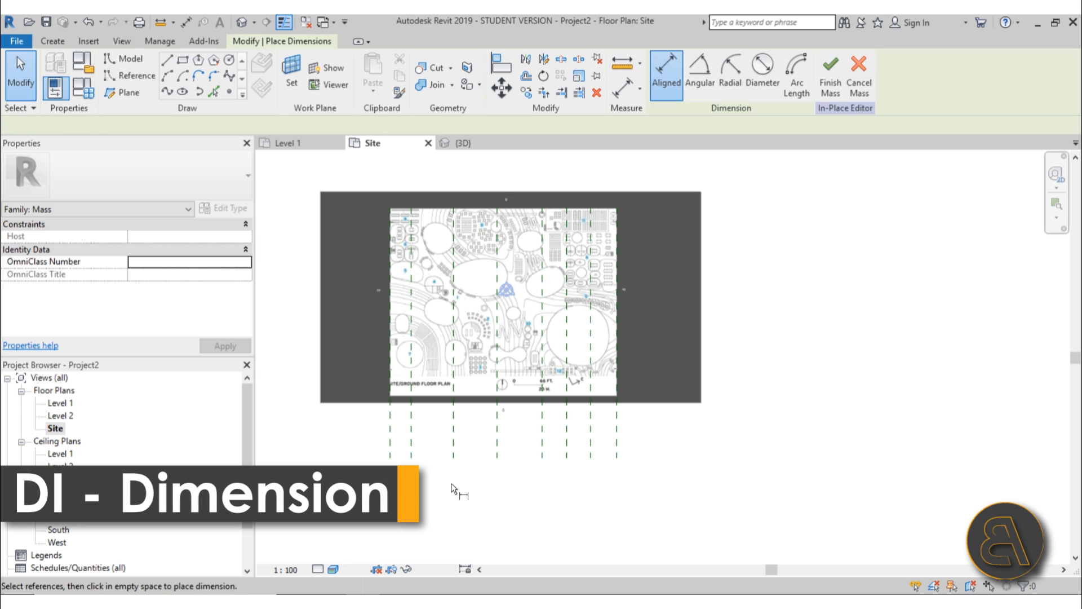
click(391, 444)
click(412, 442)
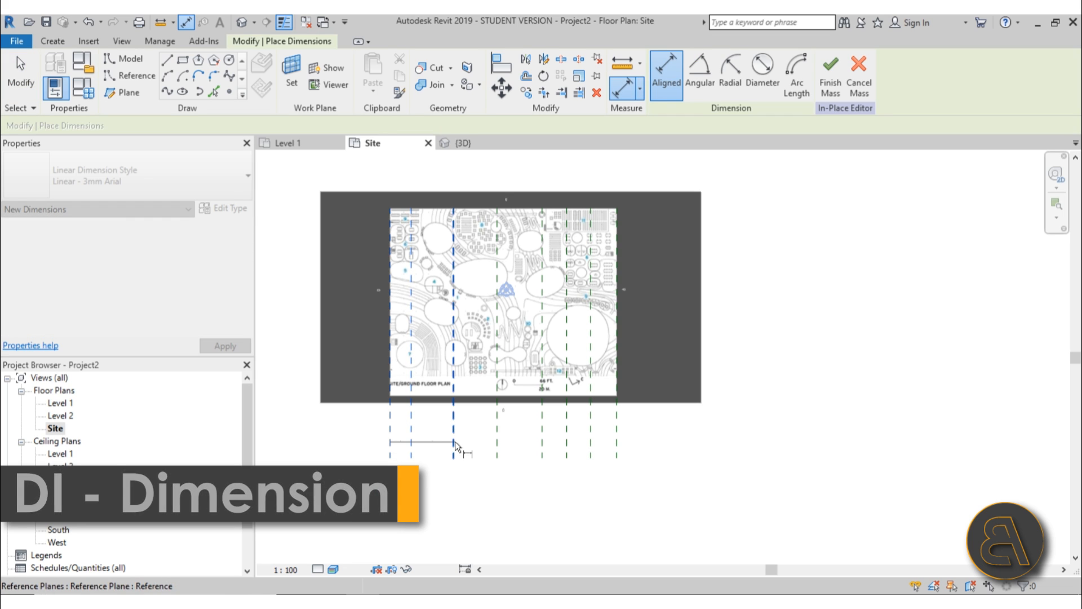
click(454, 442)
click(498, 442)
click(543, 442)
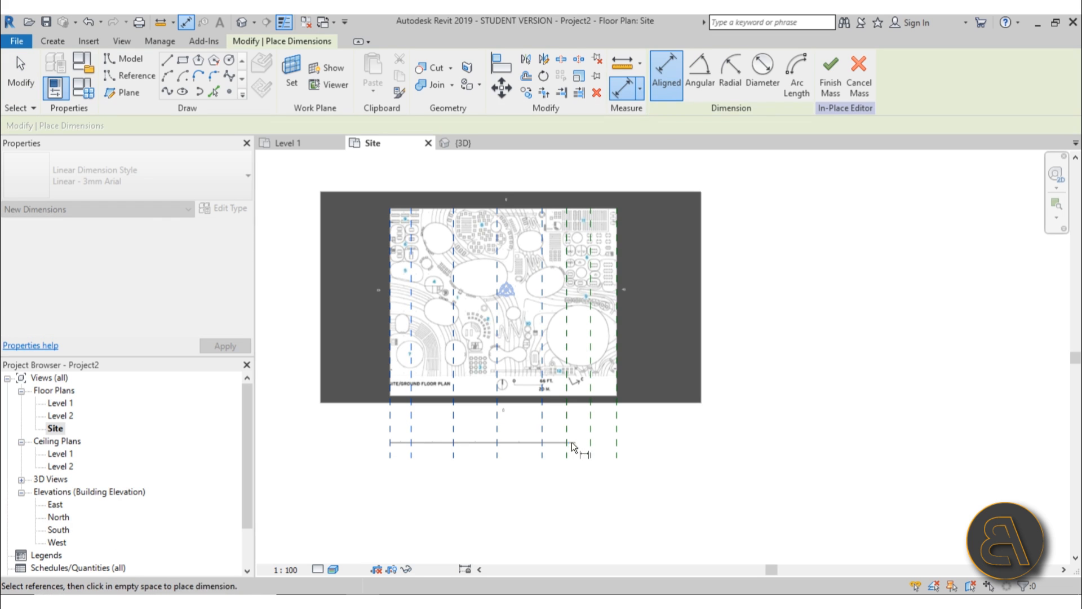
click(566, 443)
click(591, 444)
click(618, 443)
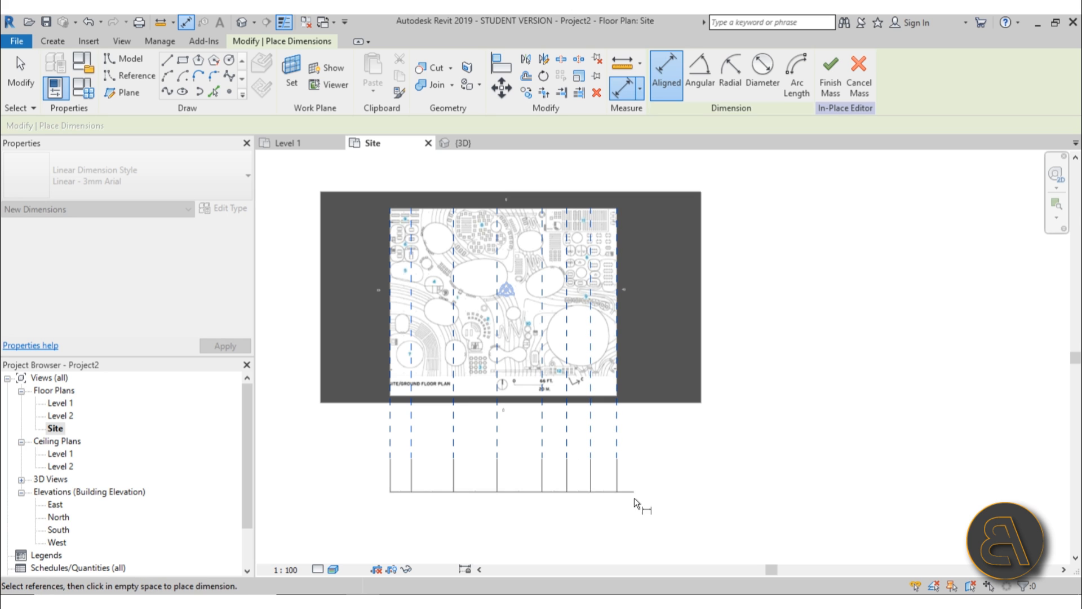
click(620, 500)
Make the reference planes equally spaced with the dimension's equality constraint and delete the dimension string
click(503, 502)
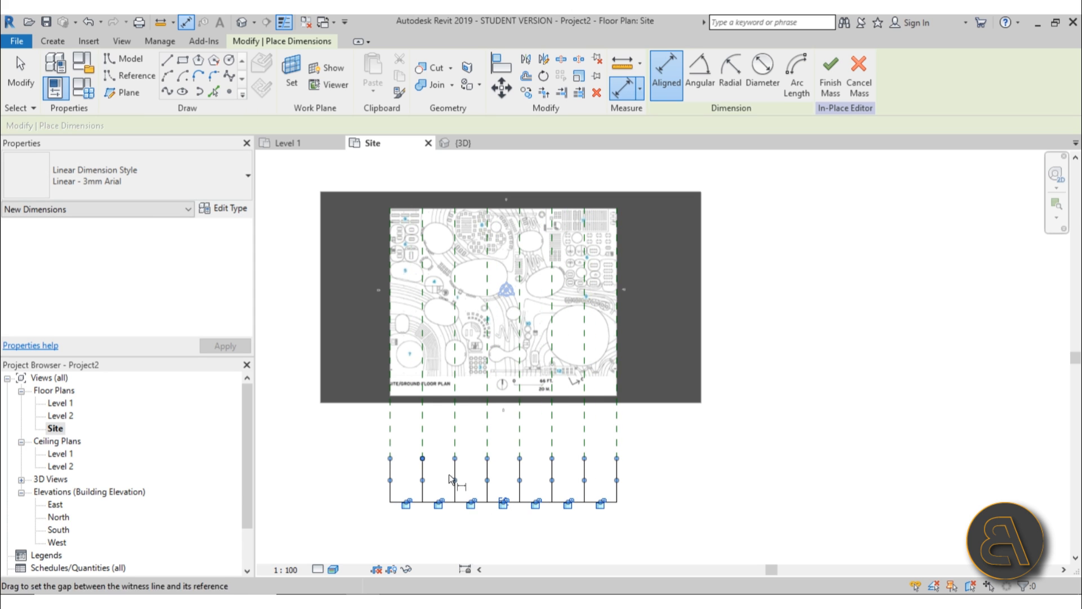
key(Escape)
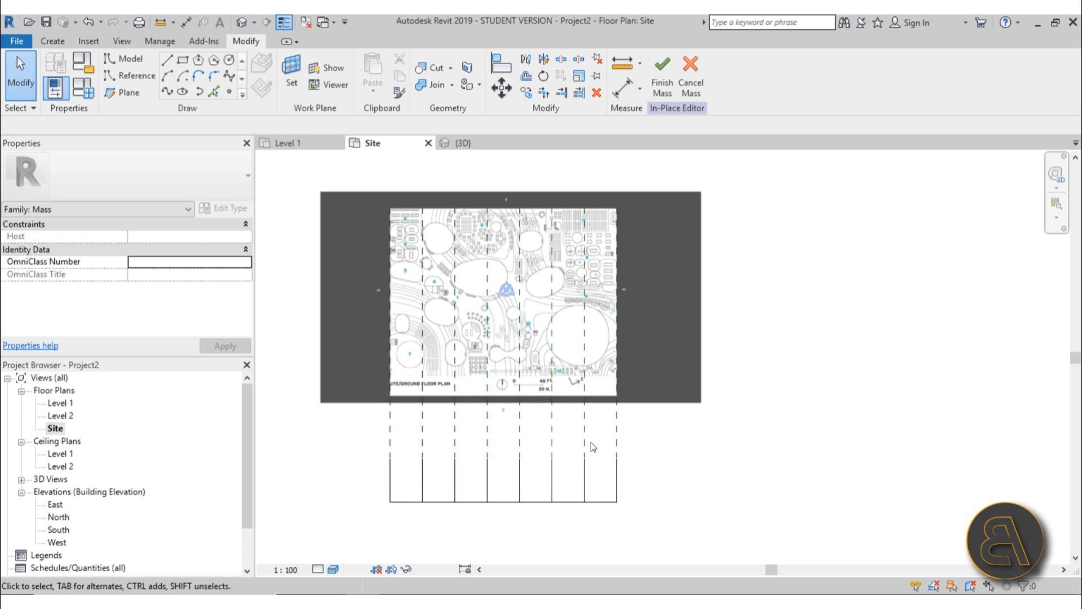
click(550, 502)
key(Delete)
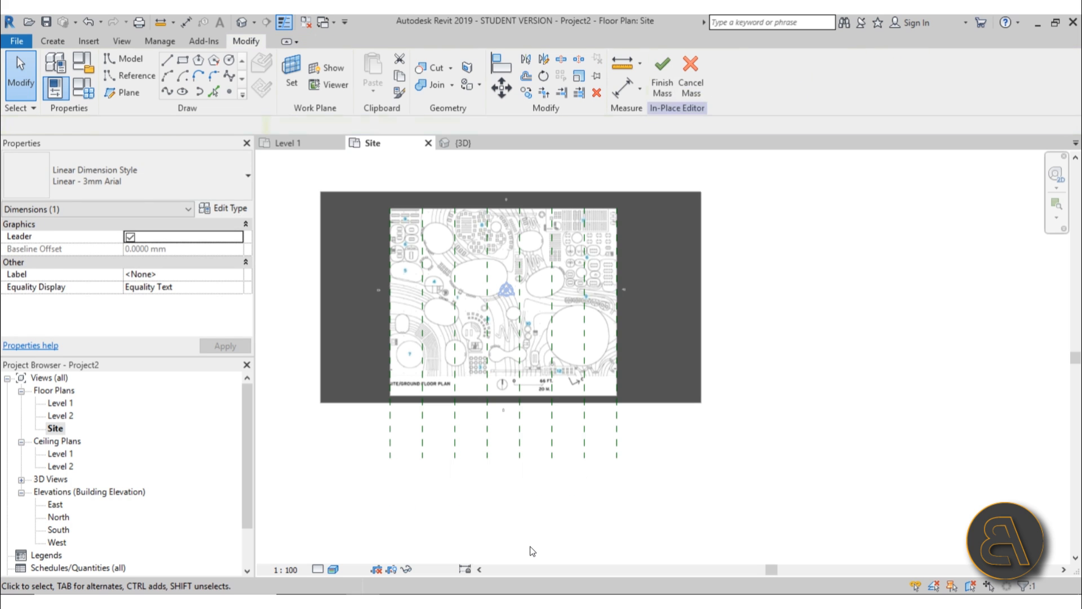
Name the westernmost vertical reference plane 1
scroll(425, 247, up, 3)
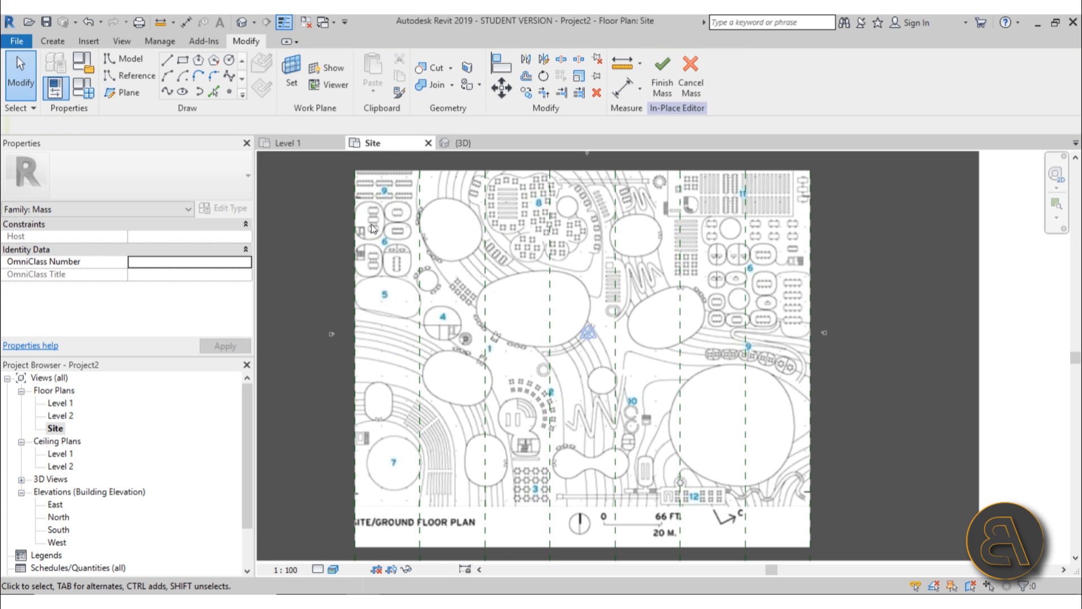
scroll(372, 229, down, 5)
middle_drag(448, 397, 437, 401)
scroll(360, 253, up, 5)
scroll(364, 287, down, 4)
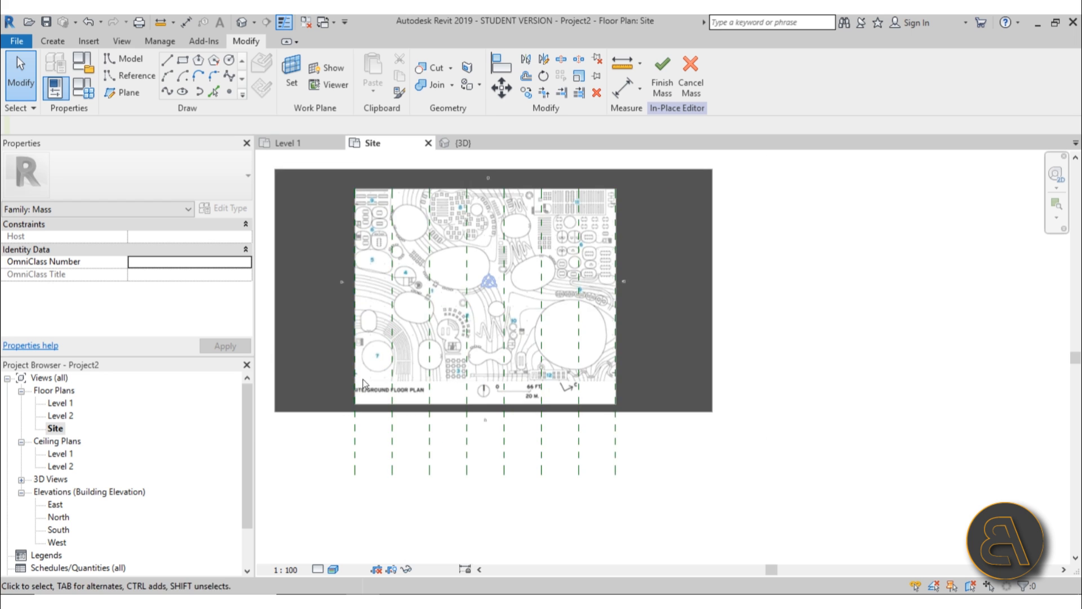
scroll(342, 357, up, 3)
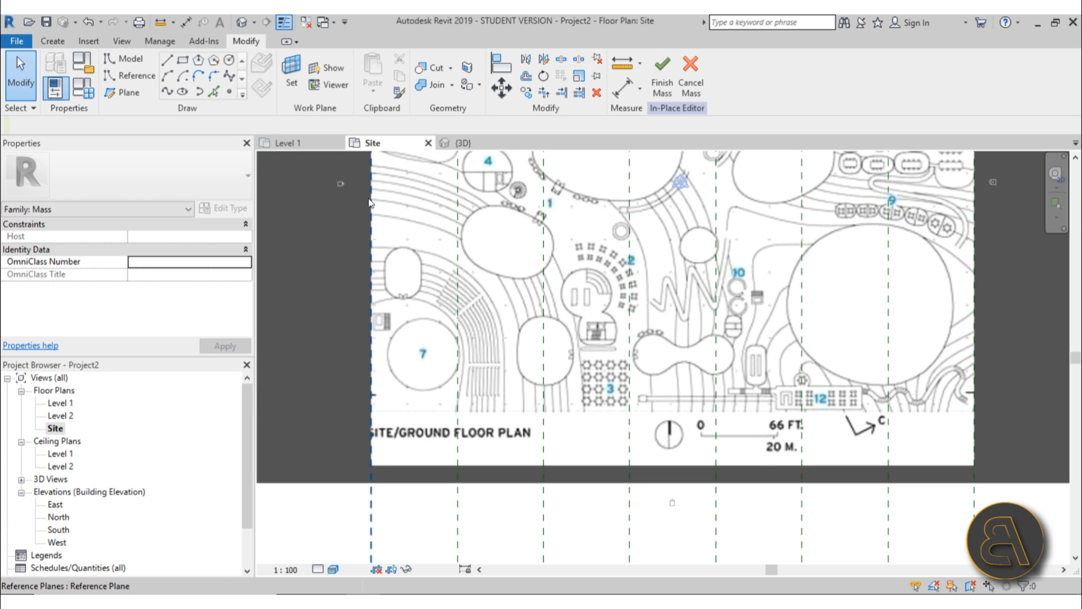
scroll(368, 300, down, 2)
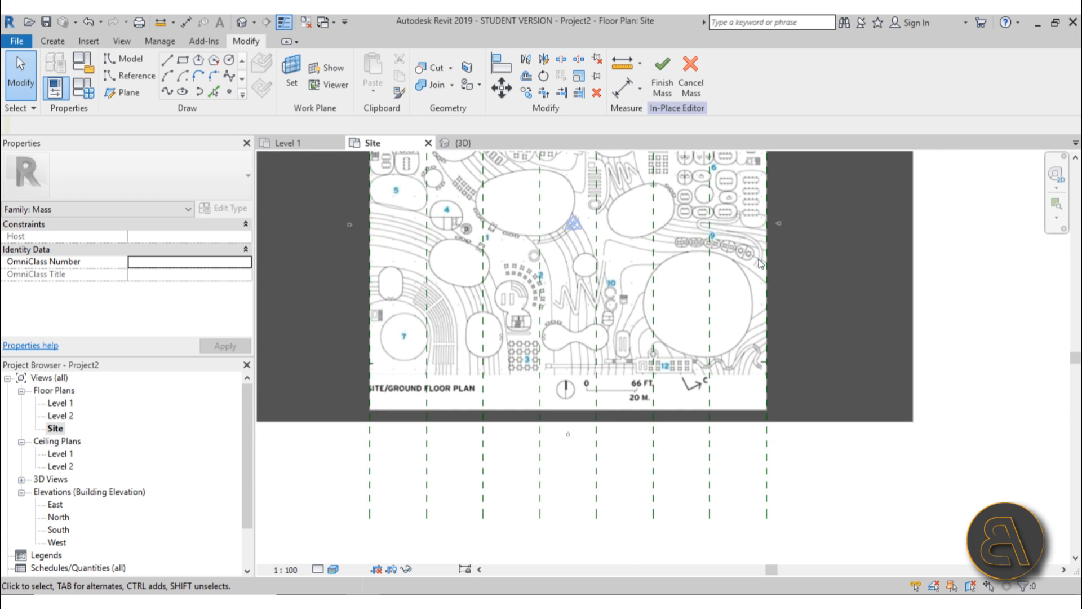
click(370, 484)
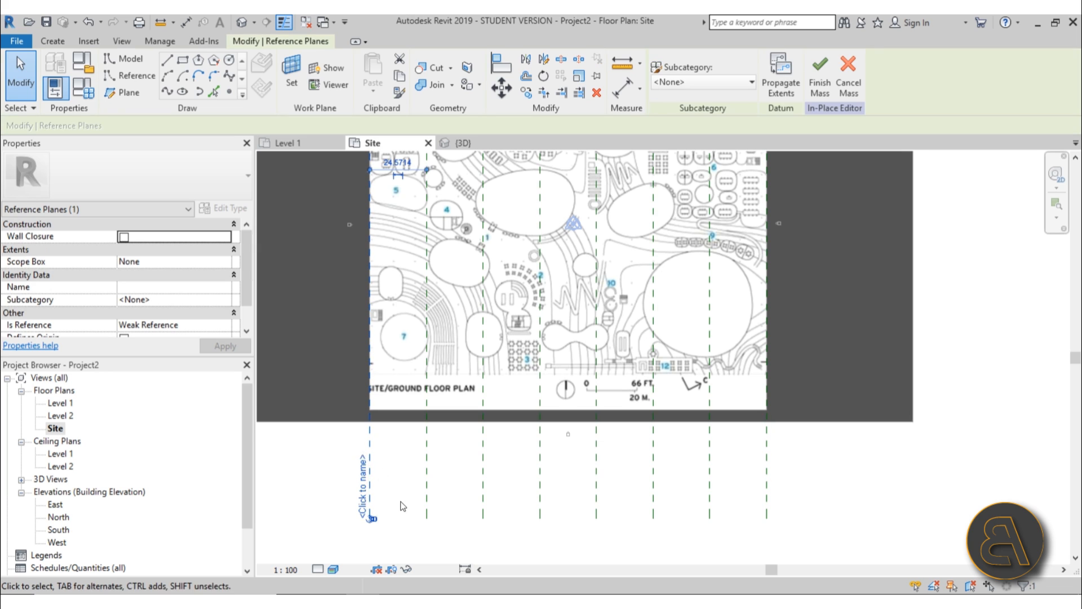
middle_drag(403, 511, 391, 518)
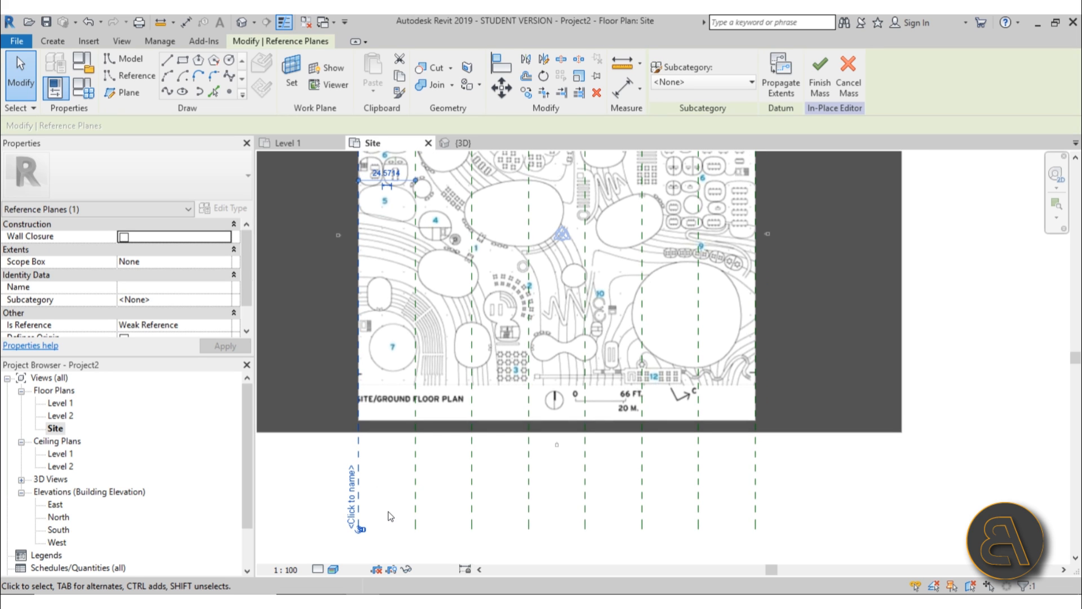
click(353, 496)
scroll(382, 486, down, 1)
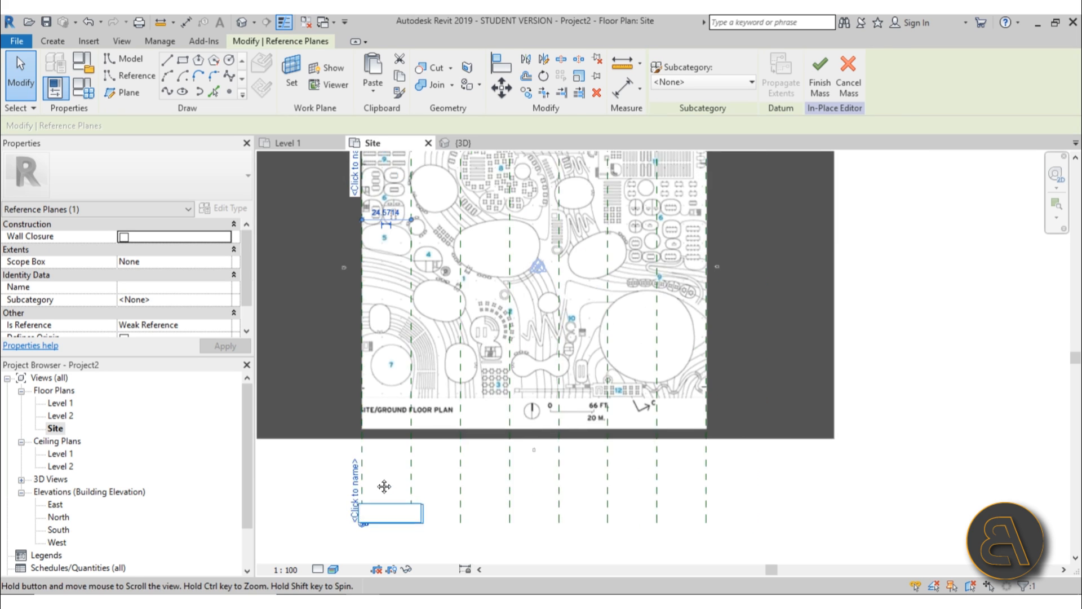
click(333, 450)
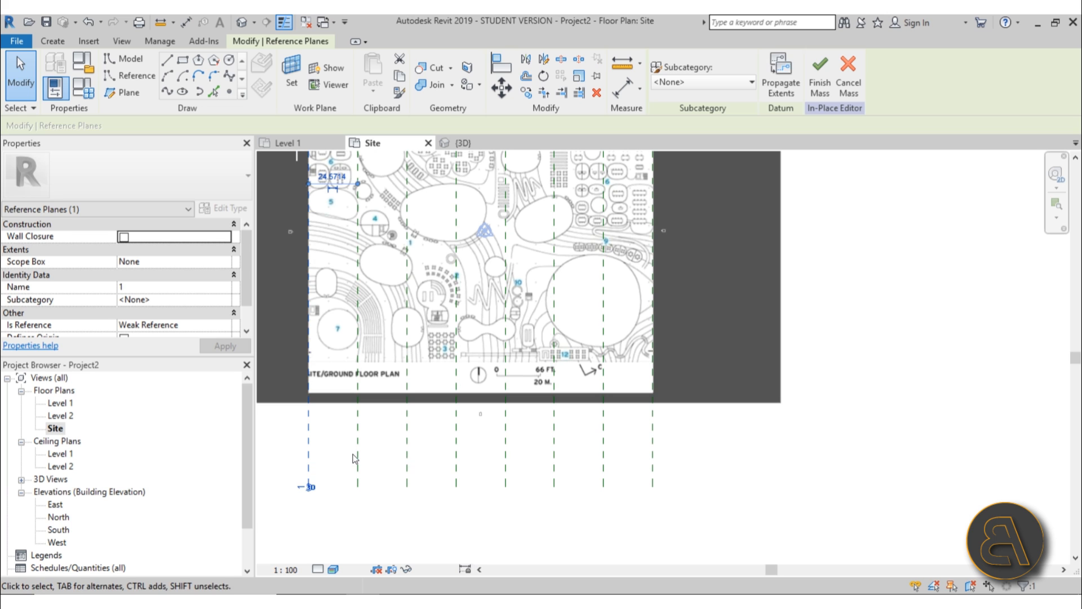
Name the second and third reference planes from the west 2 and 3
click(352, 454)
click(358, 458)
click(352, 473)
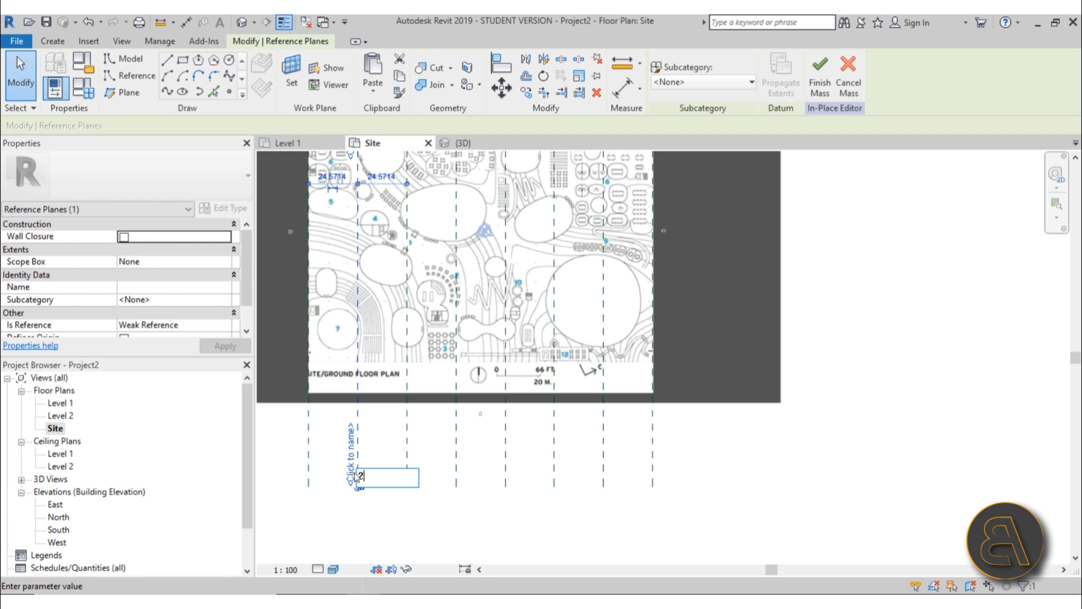
text(2)
click(375, 435)
click(406, 443)
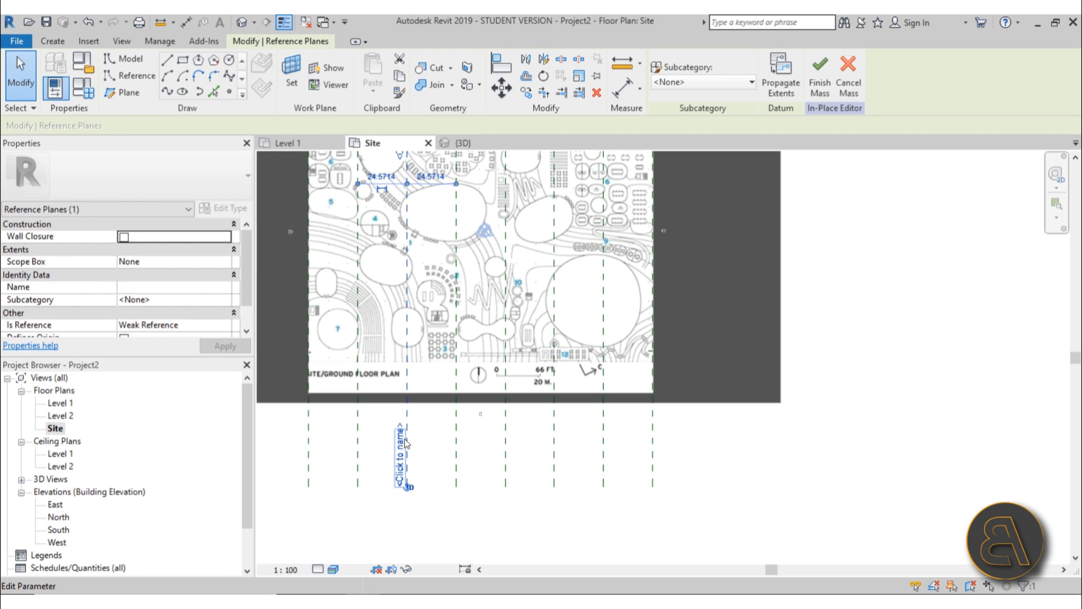
click(399, 458)
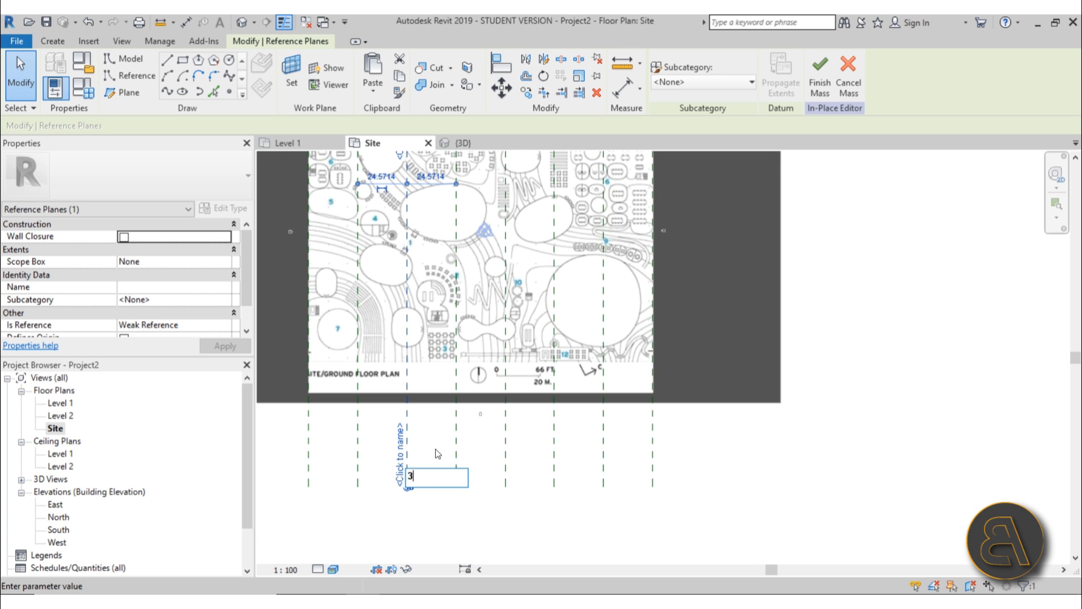
text(3)
click(438, 453)
Name the fourth and fifth reference planes from the west 4 and 5
click(456, 443)
click(448, 451)
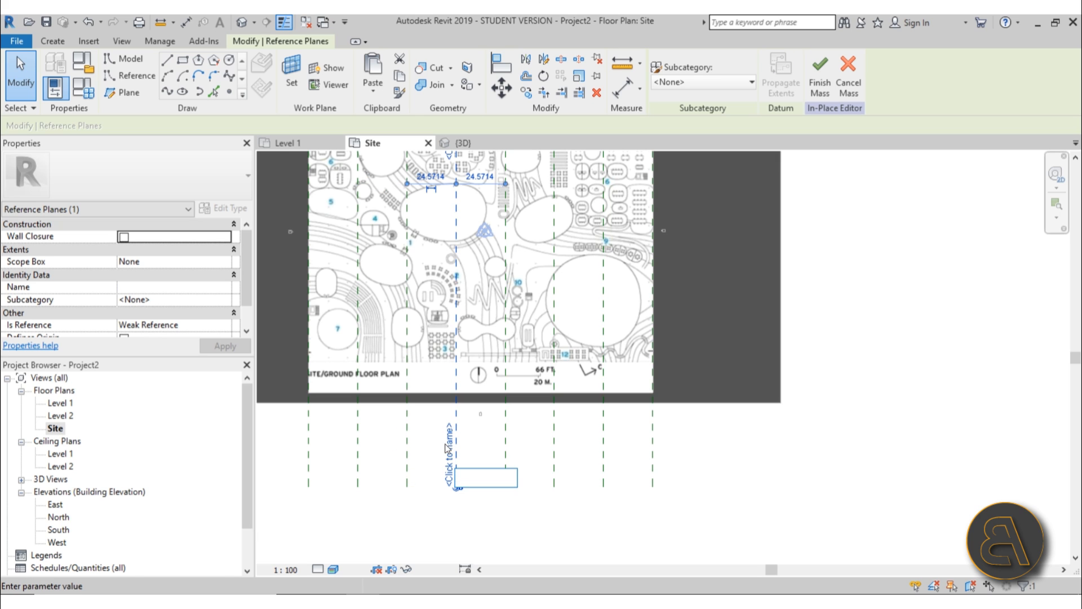
text(4)
click(472, 454)
click(506, 442)
click(499, 451)
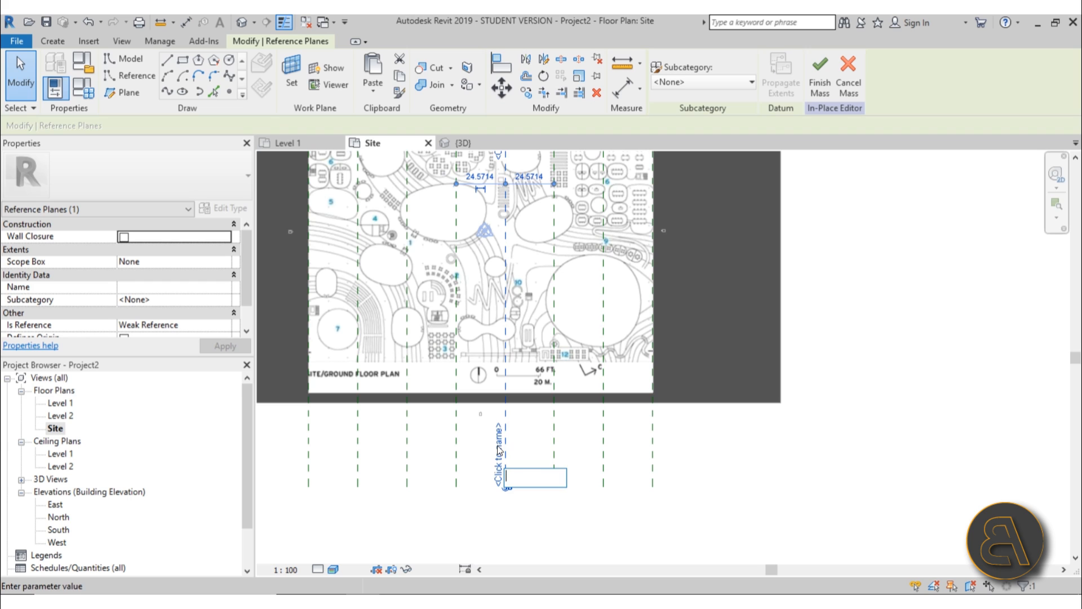
text(5)
click(521, 450)
Name the three easternmost reference planes 6, 7 and 8, from west to east
click(554, 441)
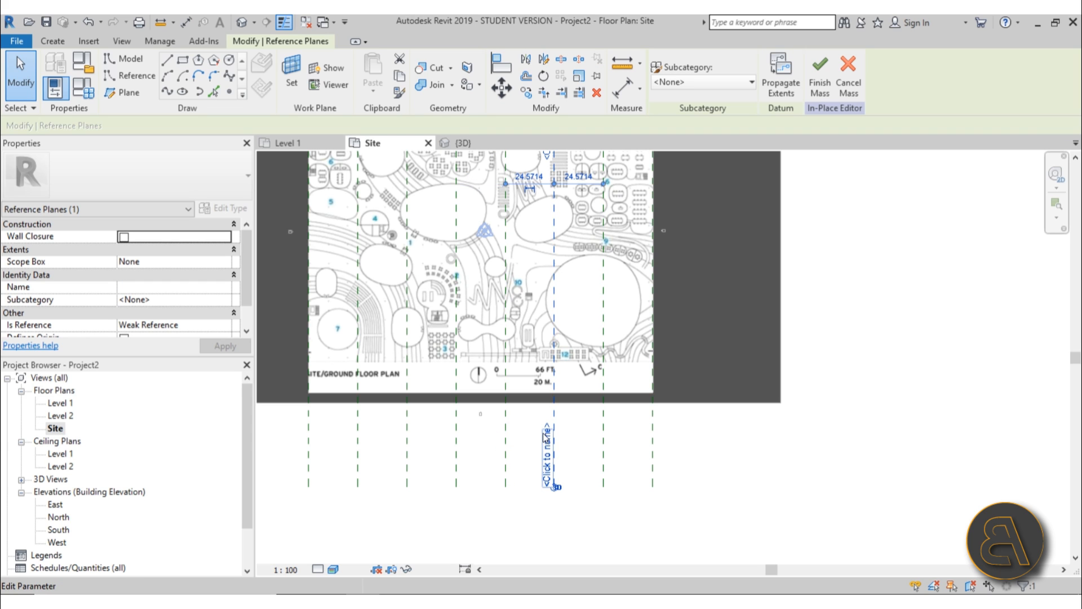
click(546, 443)
key(Return)
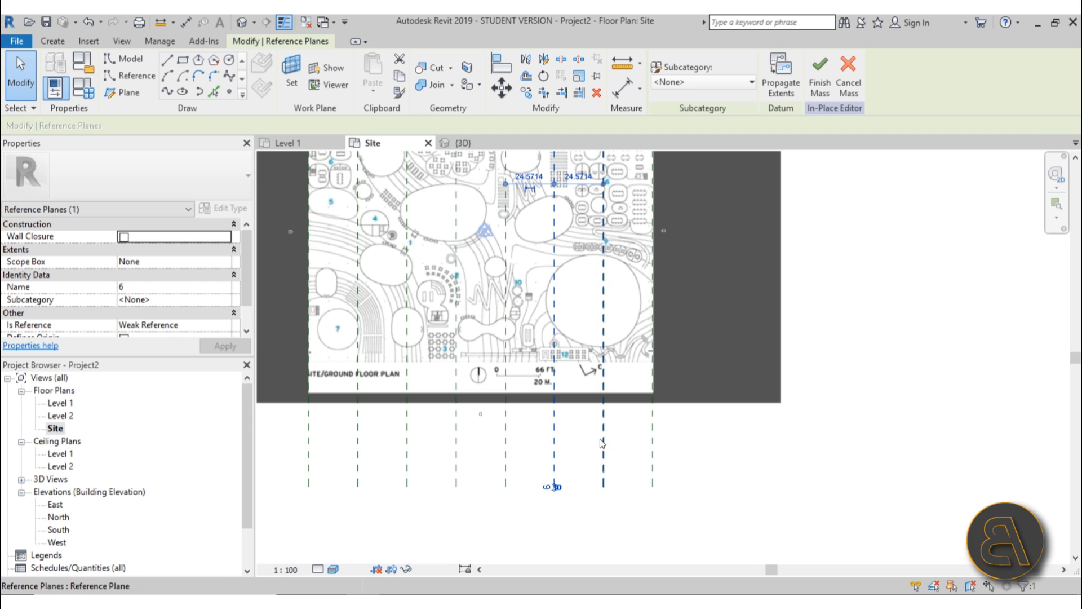
click(602, 446)
click(597, 451)
text(7)
key(Return)
click(652, 447)
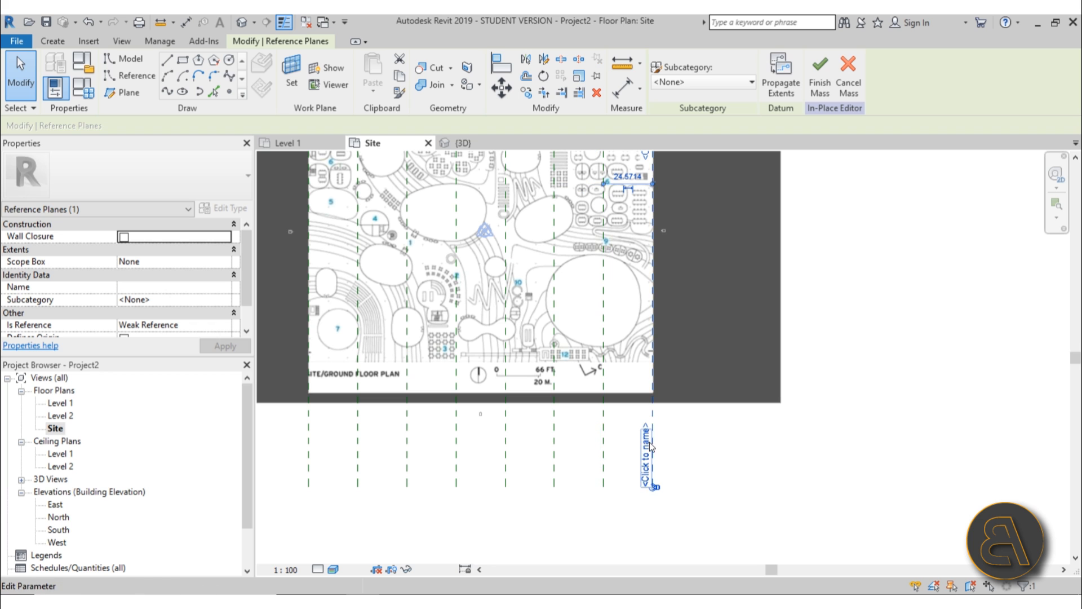
click(650, 445)
text(8)
key(Return)
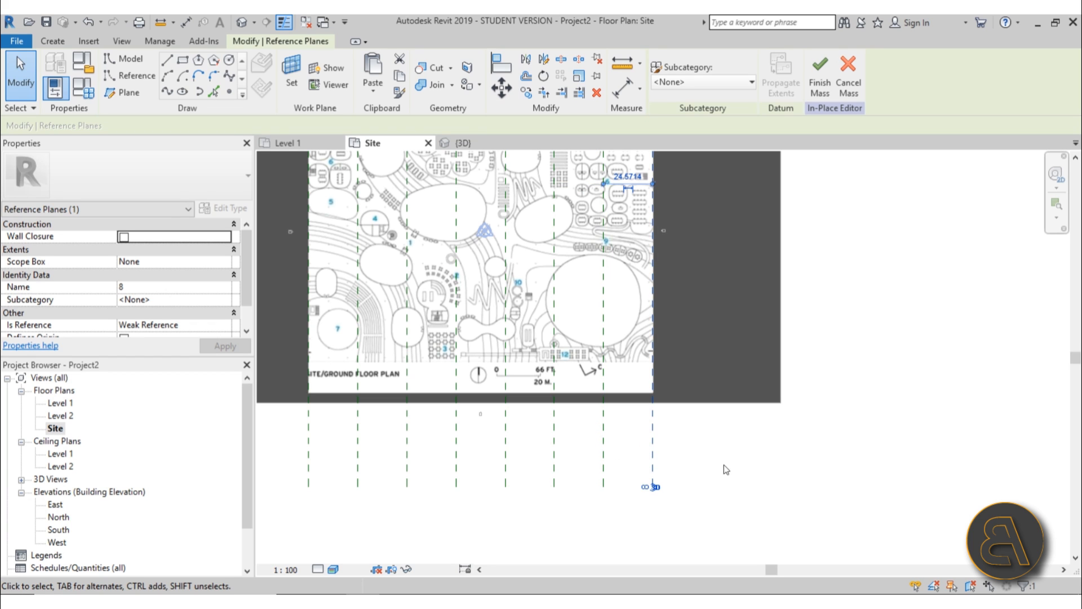
Open the default 3D view showing the floor plan decal at an angle
scroll(525, 452, down, 2)
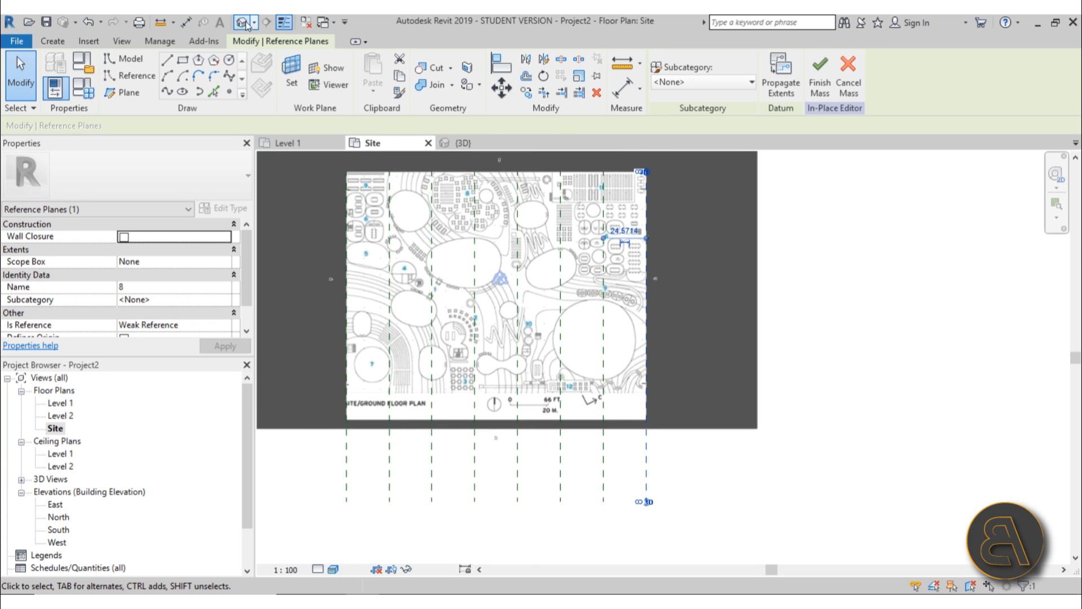
click(247, 25)
shift+middle_drag(691, 285, 597, 330)
scroll(577, 304, up, 5)
middle_drag(564, 383, 654, 403)
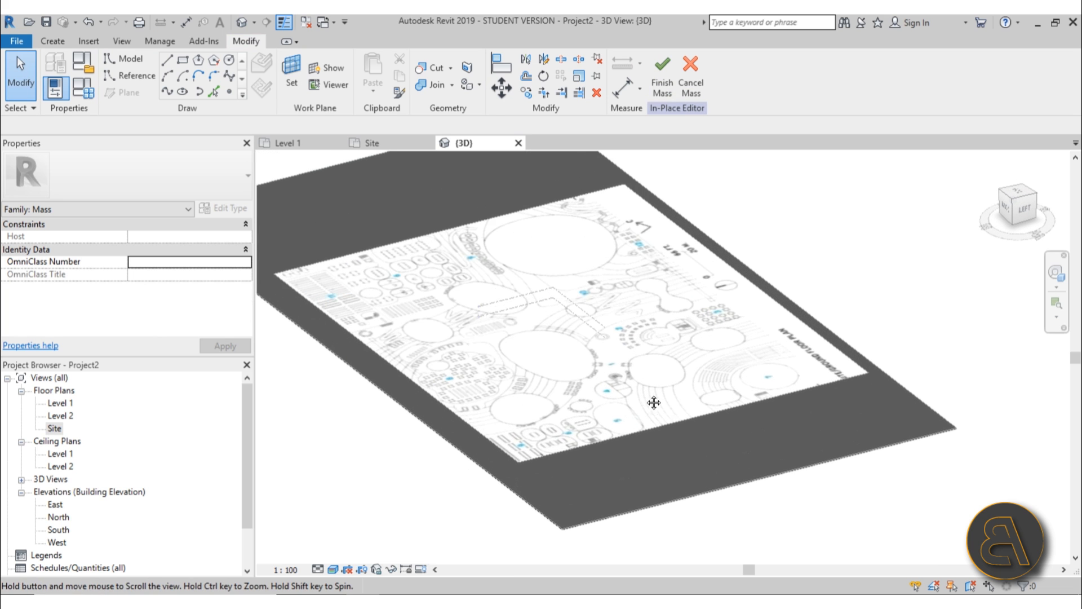
shift+middle_drag(657, 451, 634, 427)
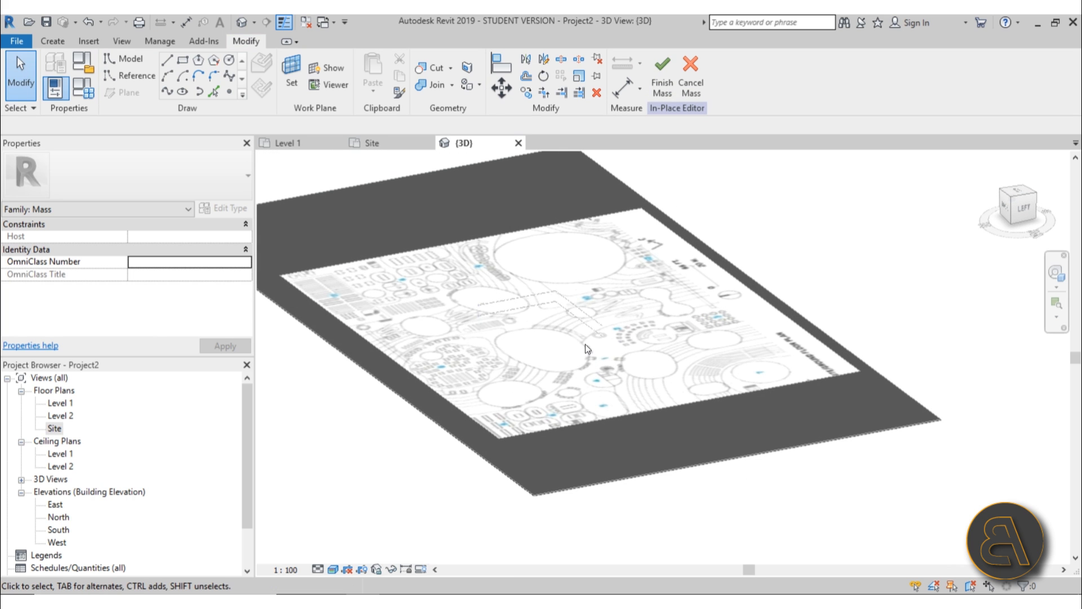
Draw two parallel horizontal model lines on Reference Plane : 1, each about 172 long and about 17 apart vertically
click(129, 78)
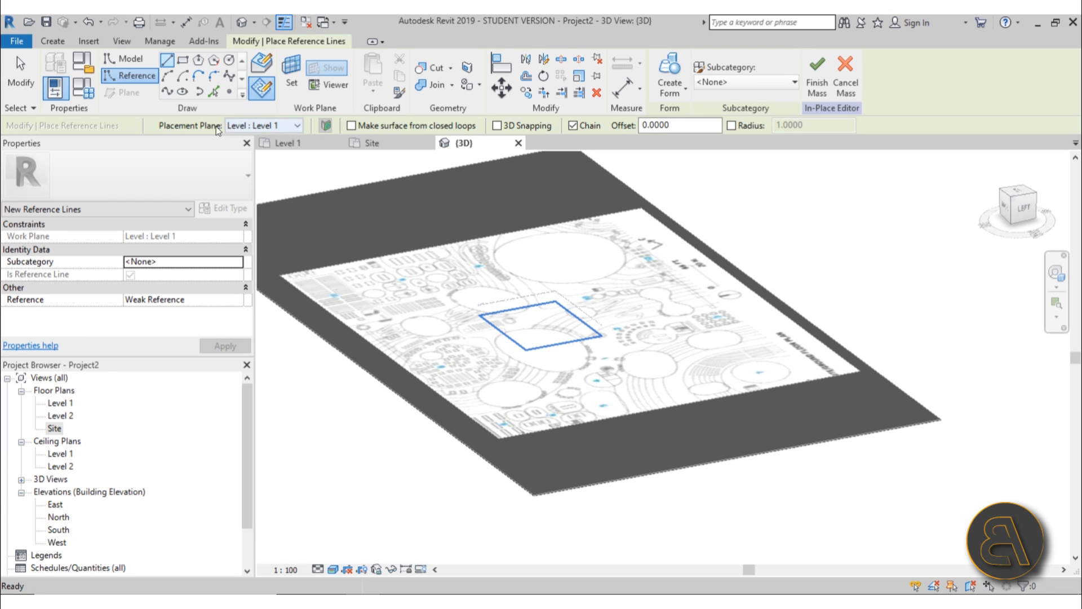
click(261, 126)
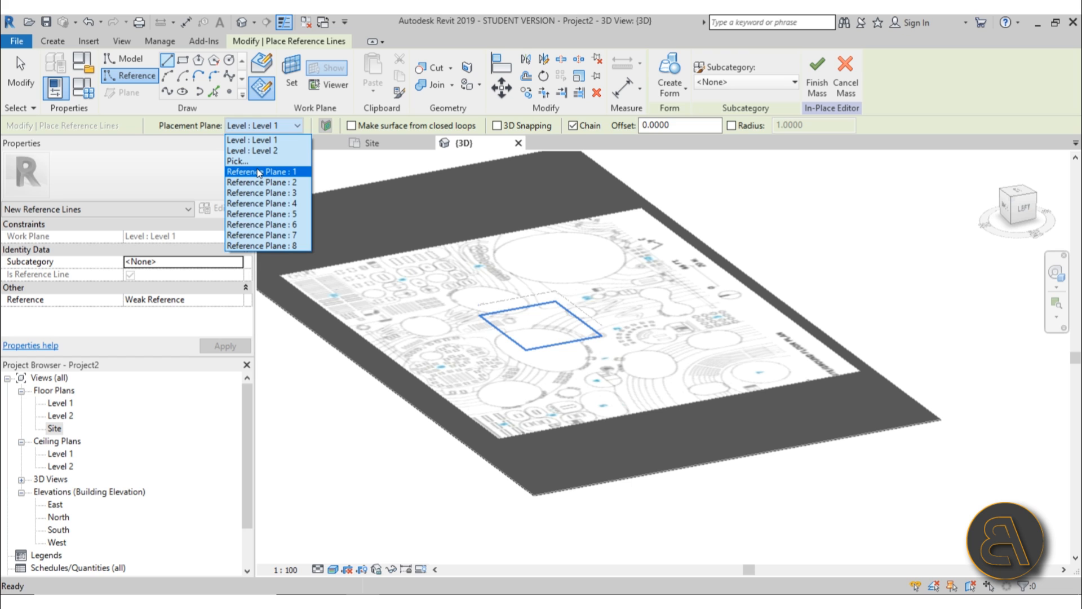
click(259, 172)
middle_drag(570, 384, 526, 362)
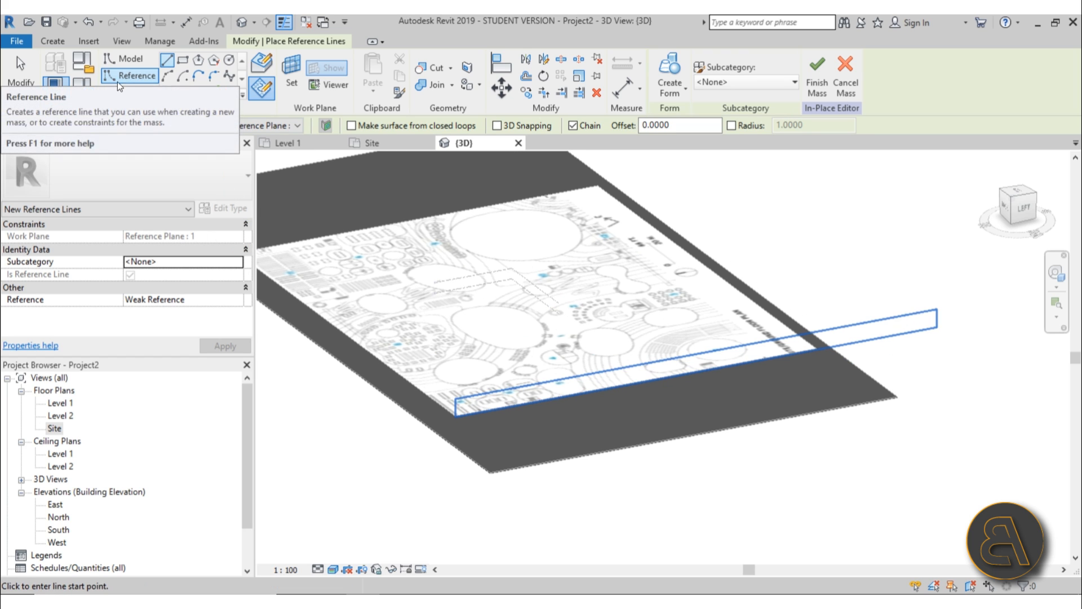
click(126, 60)
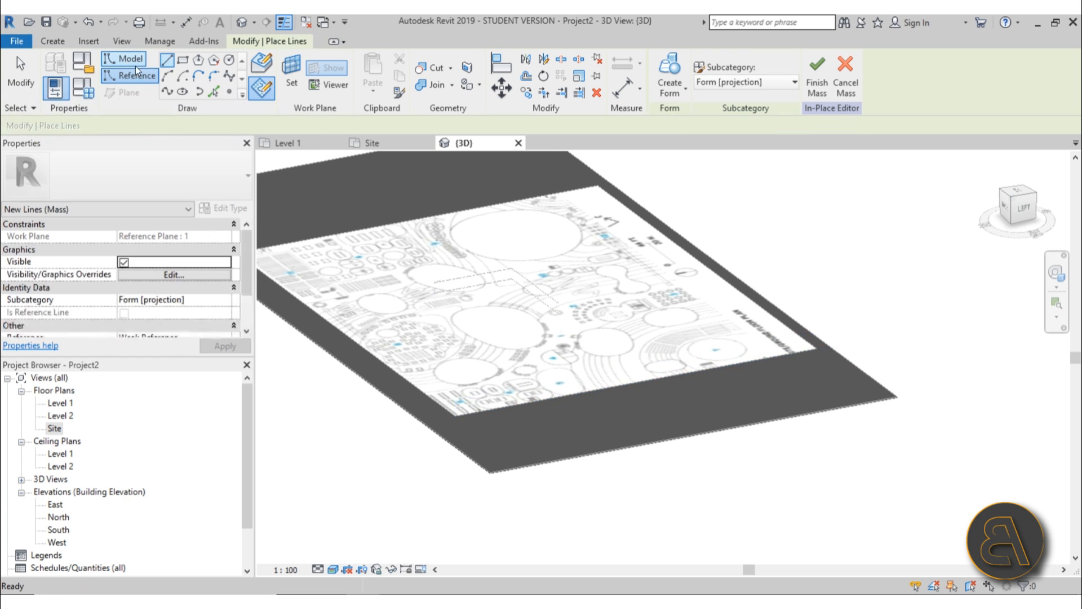
click(443, 390)
click(879, 309)
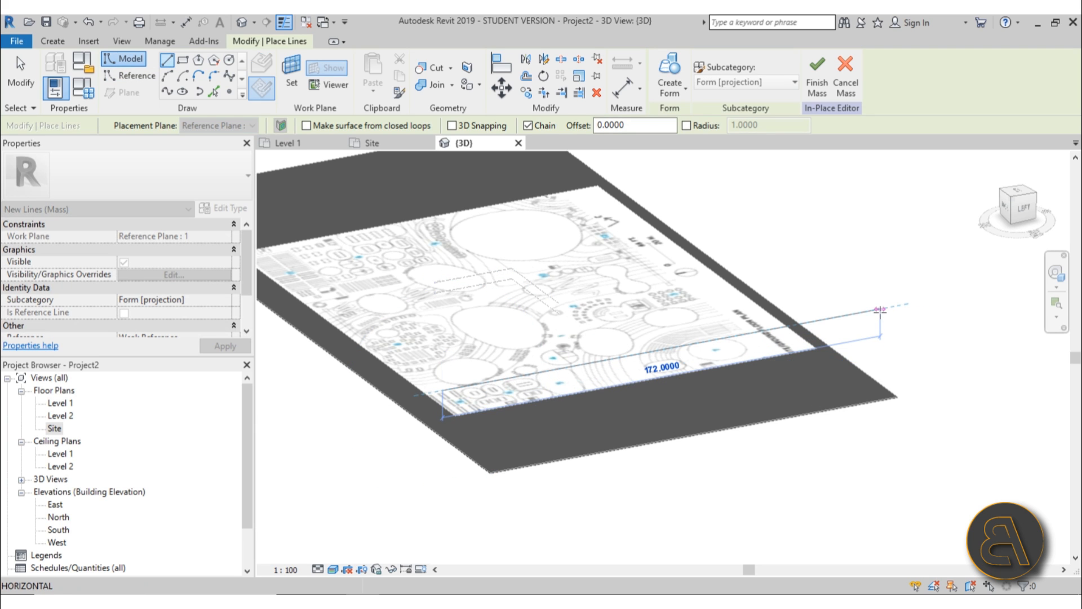
click(439, 346)
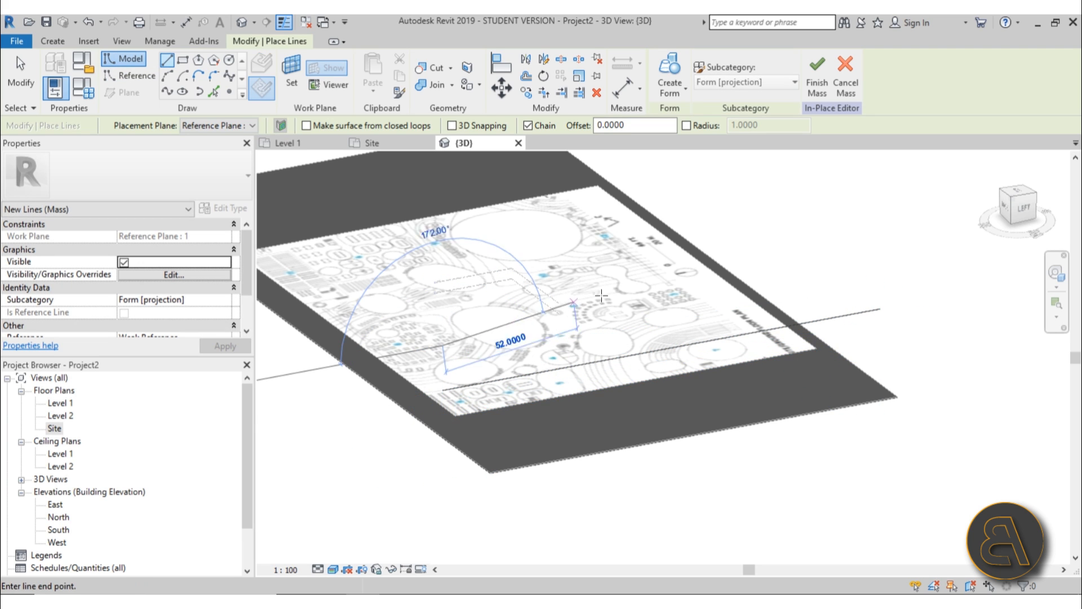
click(879, 262)
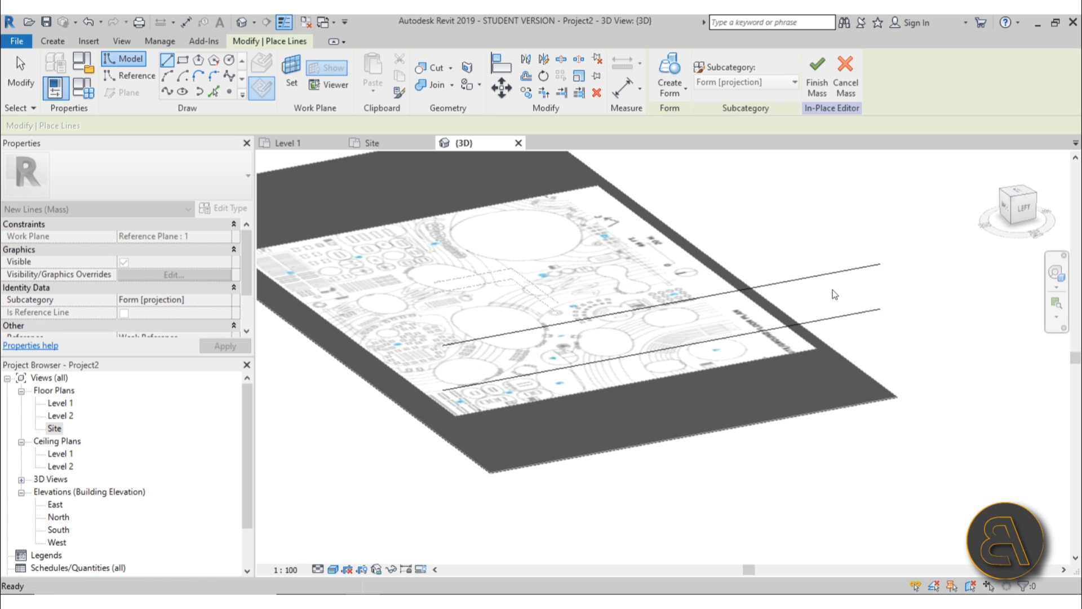
key(Escape)
key(Escape)
Set the lower model line 5 above the plan decal and the upper line 5 above the lower one
click(660, 349)
shift+middle_drag(552, 427, 548, 392)
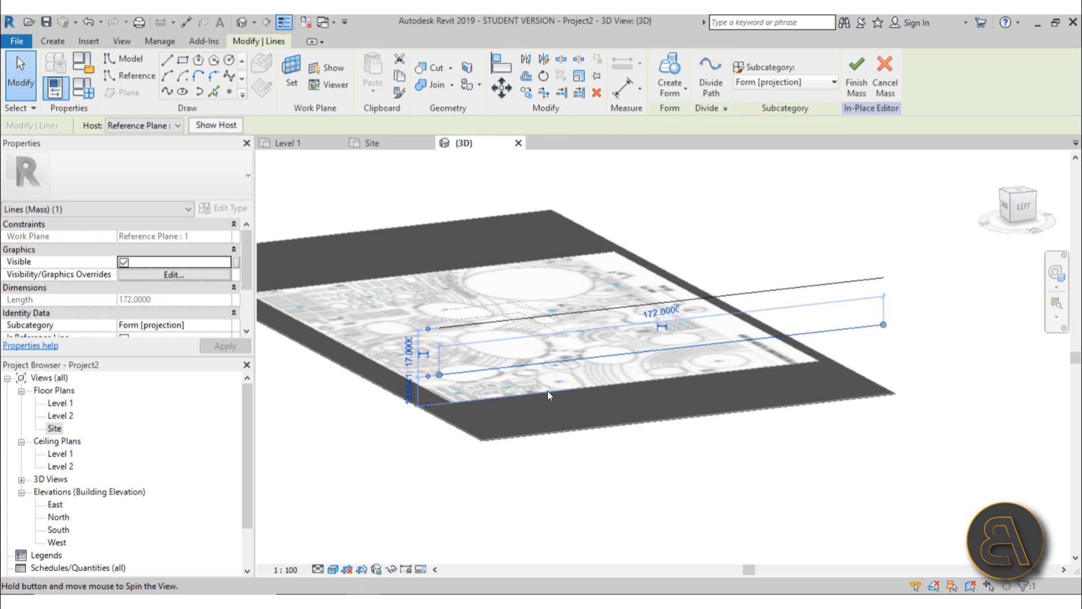
click(405, 393)
text(5)
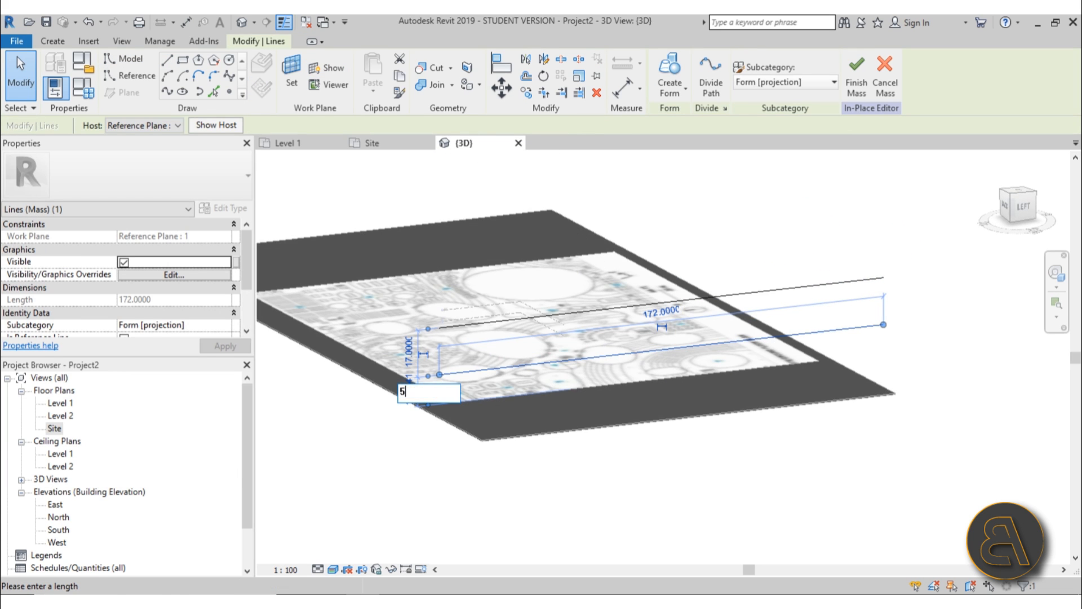
key(Return)
click(453, 327)
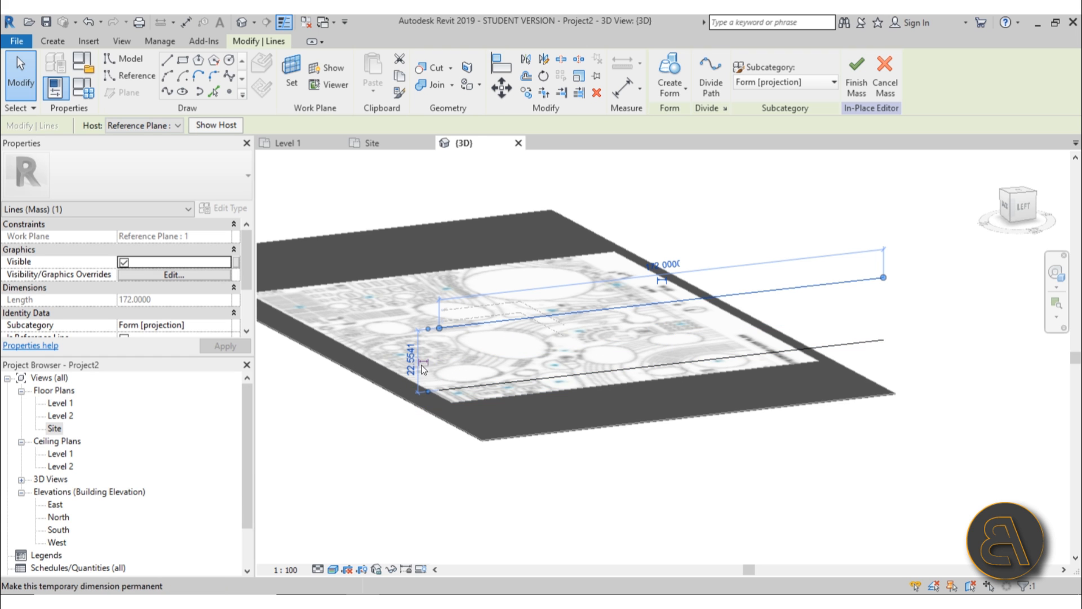
key(Return)
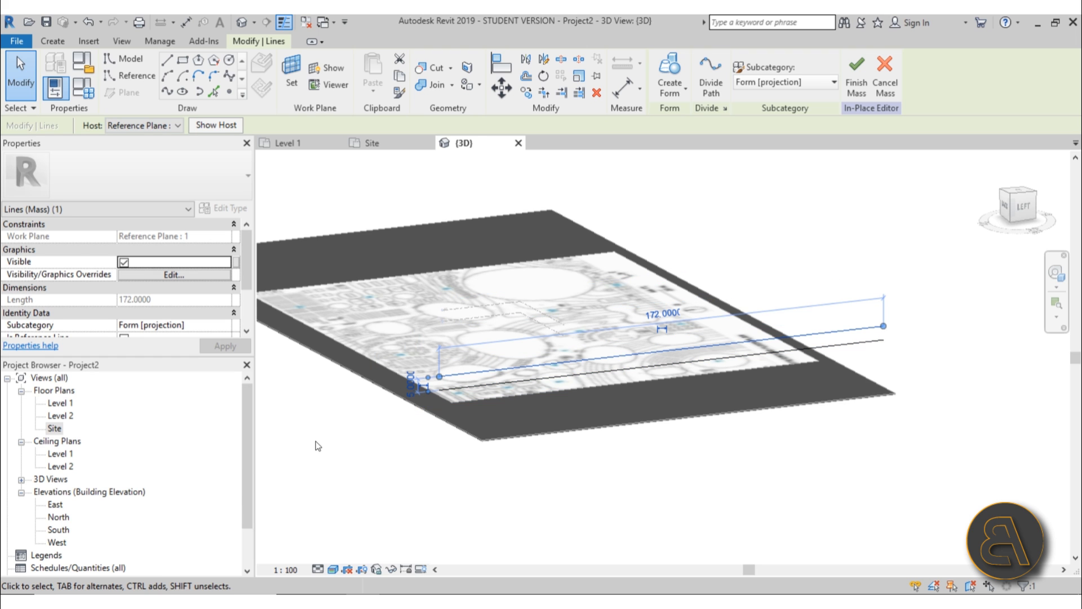
click(509, 481)
Set the lower model line's height above the plan decal to 4
shift+middle_drag(510, 481, 516, 399)
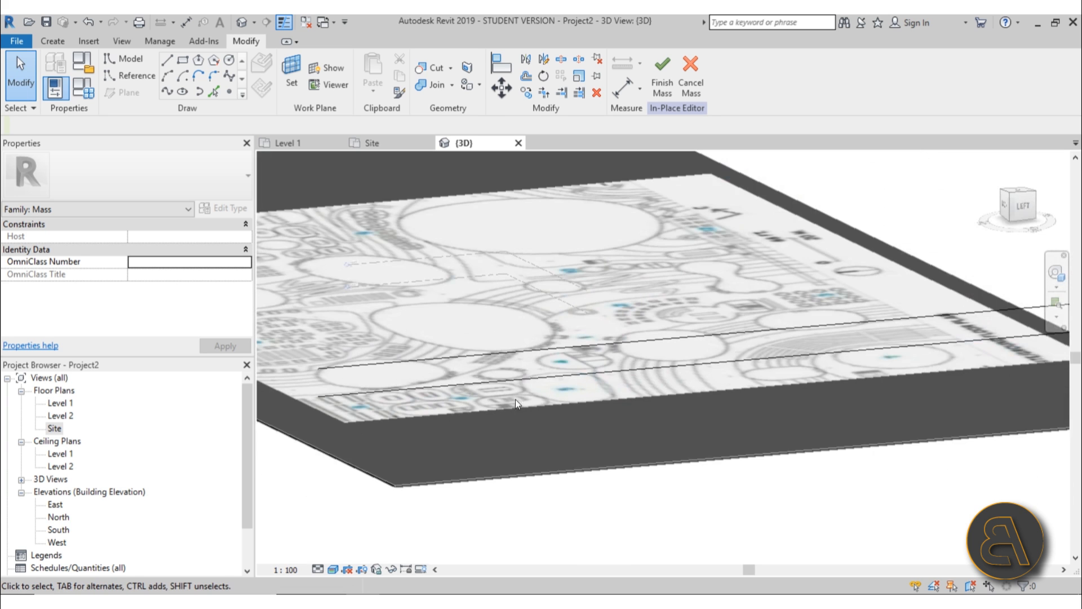
click(379, 395)
click(451, 411)
shift+middle_drag(451, 412, 459, 429)
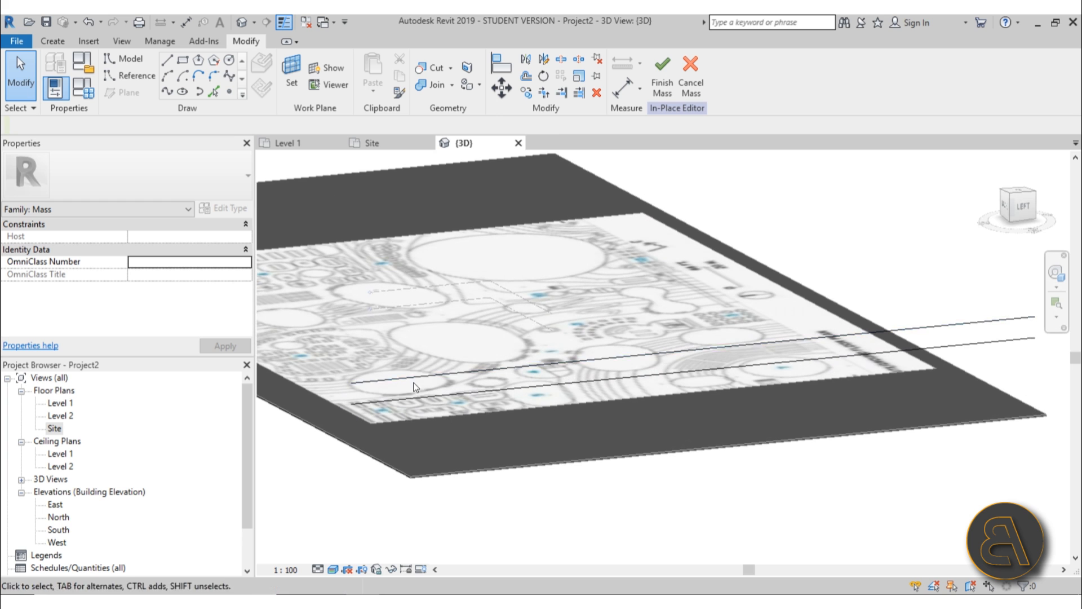
shift+middle_drag(414, 386, 388, 418)
scroll(388, 418, up, 4)
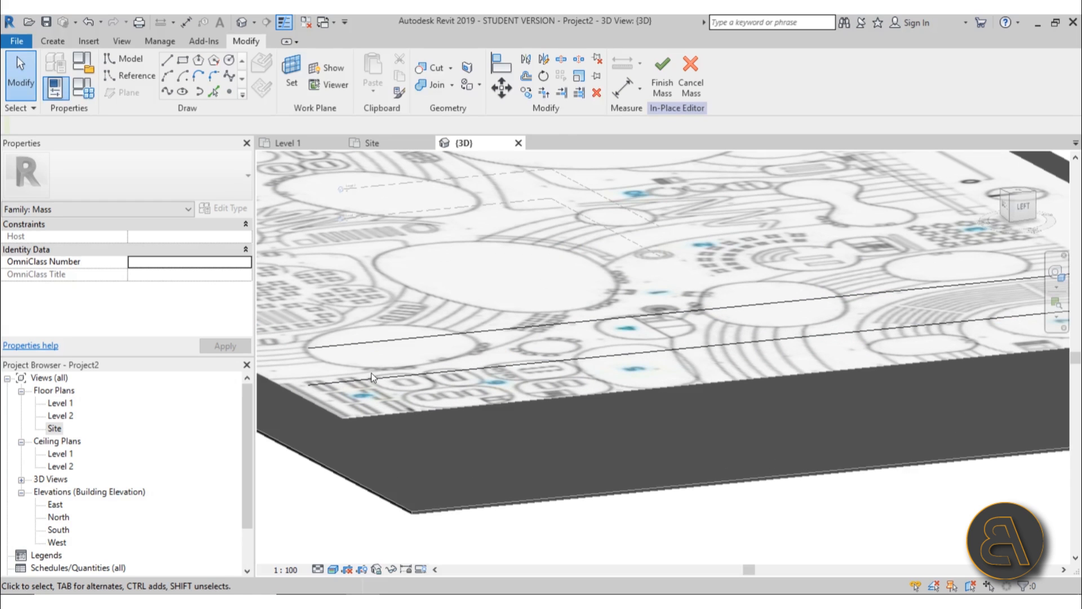
click(372, 379)
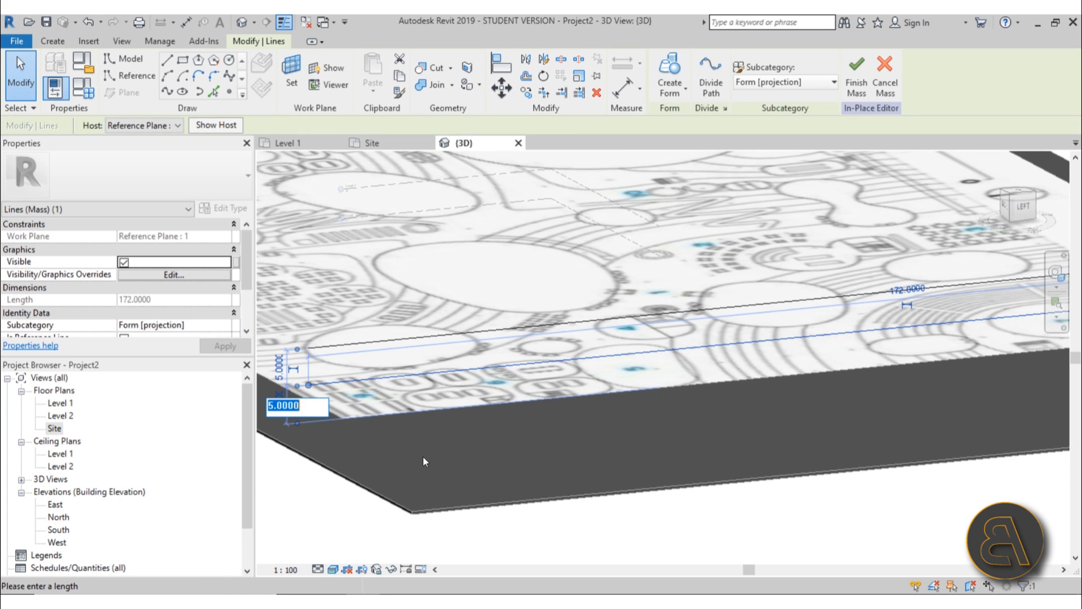
text(4)
key(Return)
click(278, 365)
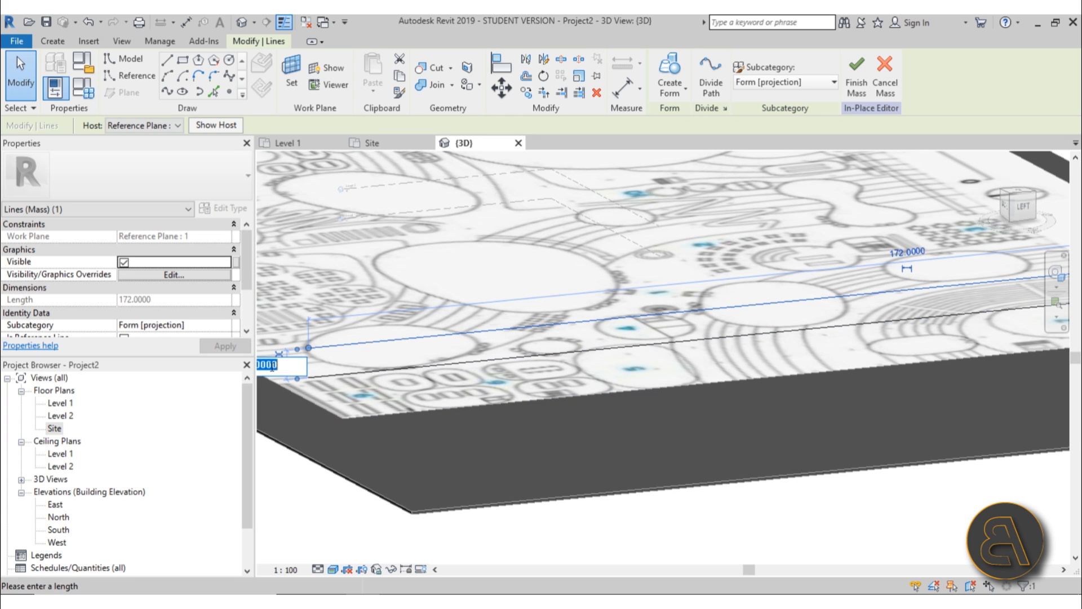
key(Escape)
key(Escape)
Examine the plan decal along the first reference plane from above, checking where the terrain steps and terraces lie
scroll(535, 251, down, 3)
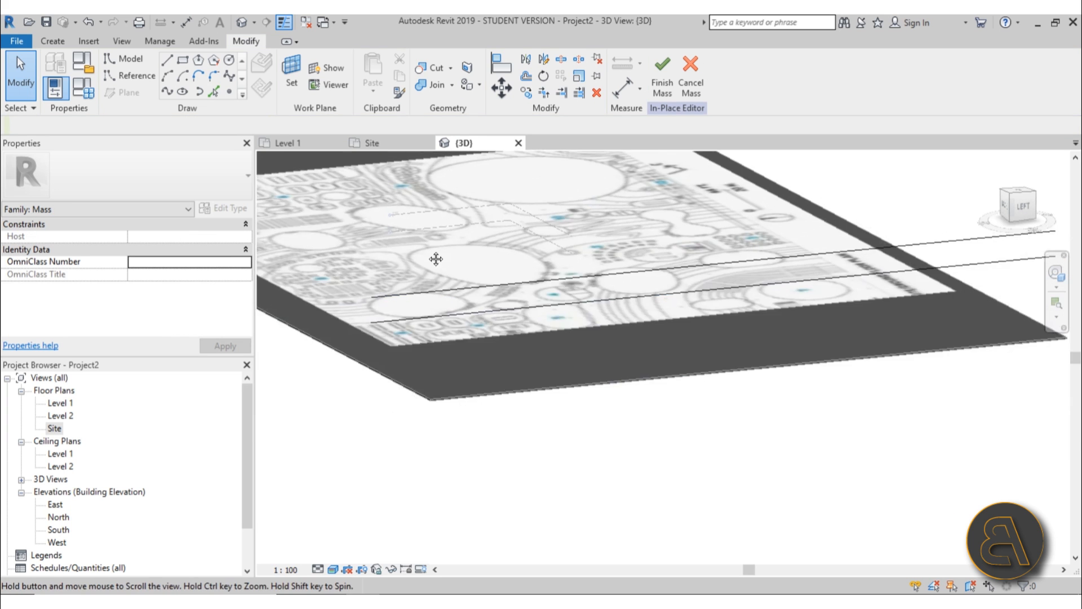
middle_drag(435, 256, 644, 516)
scroll(641, 298, down, 2)
middle_drag(639, 301, 622, 300)
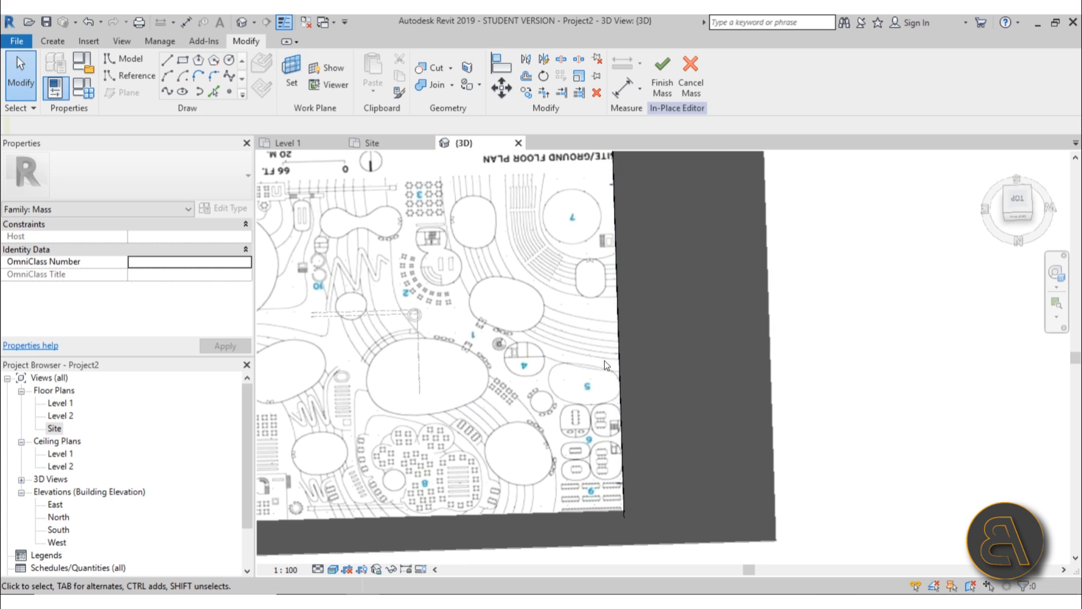
middle_drag(604, 365, 599, 398)
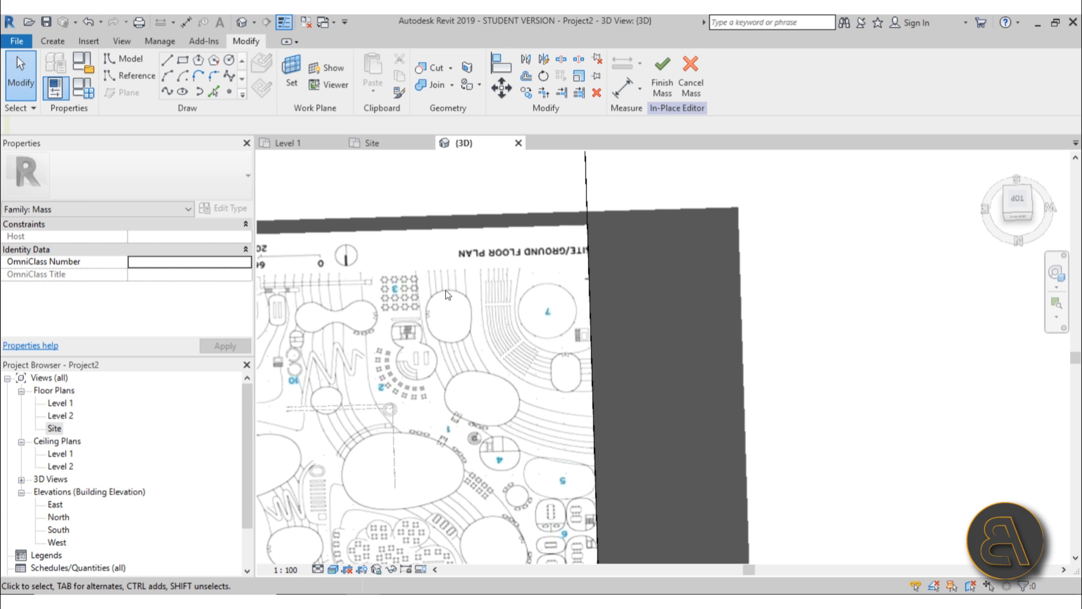
shift+middle_drag(511, 370, 505, 231)
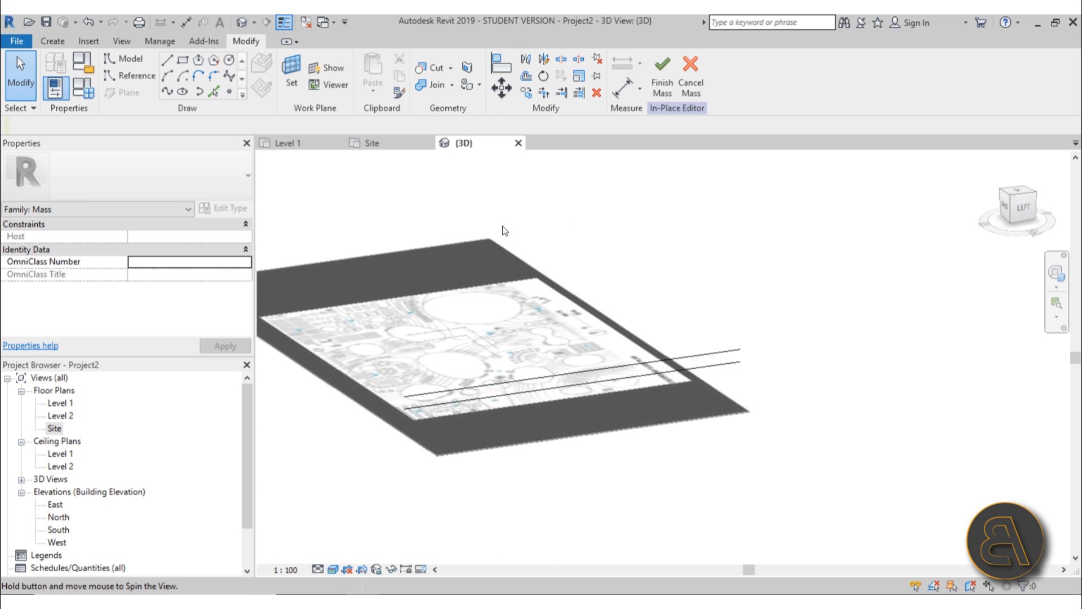
scroll(476, 402, up, 3)
Start a spline reference line on Reference Plane : 1 at the plan decal's corner beside area 9
click(147, 79)
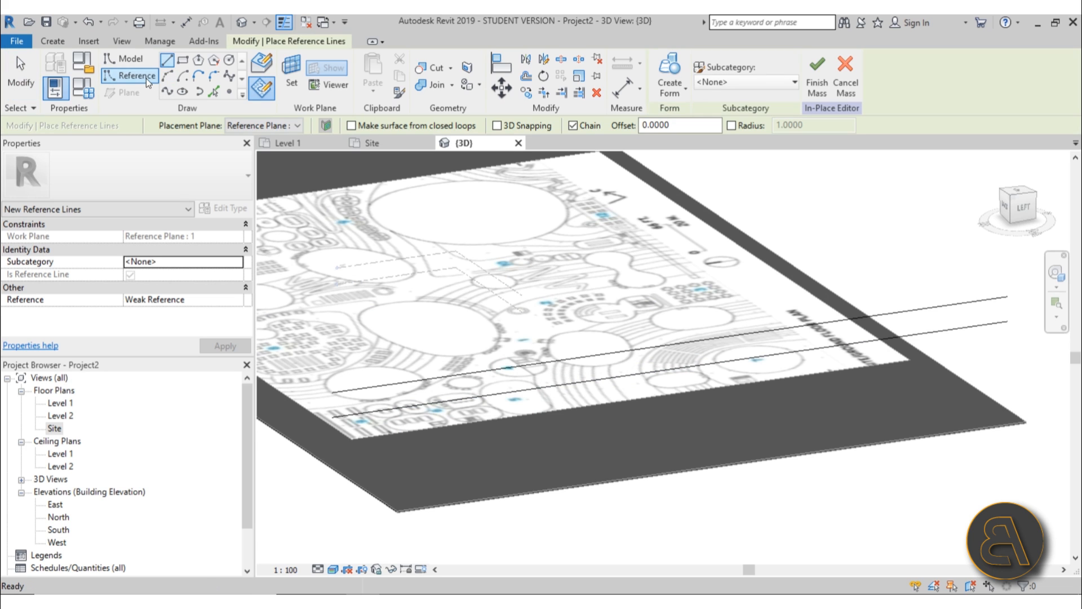
click(228, 78)
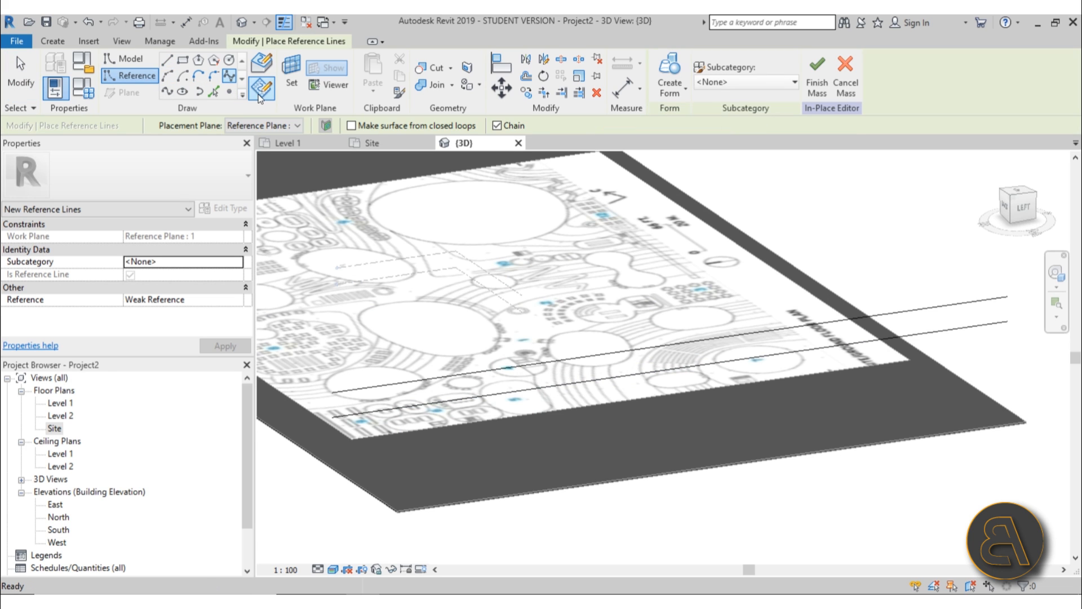
click(261, 125)
click(258, 169)
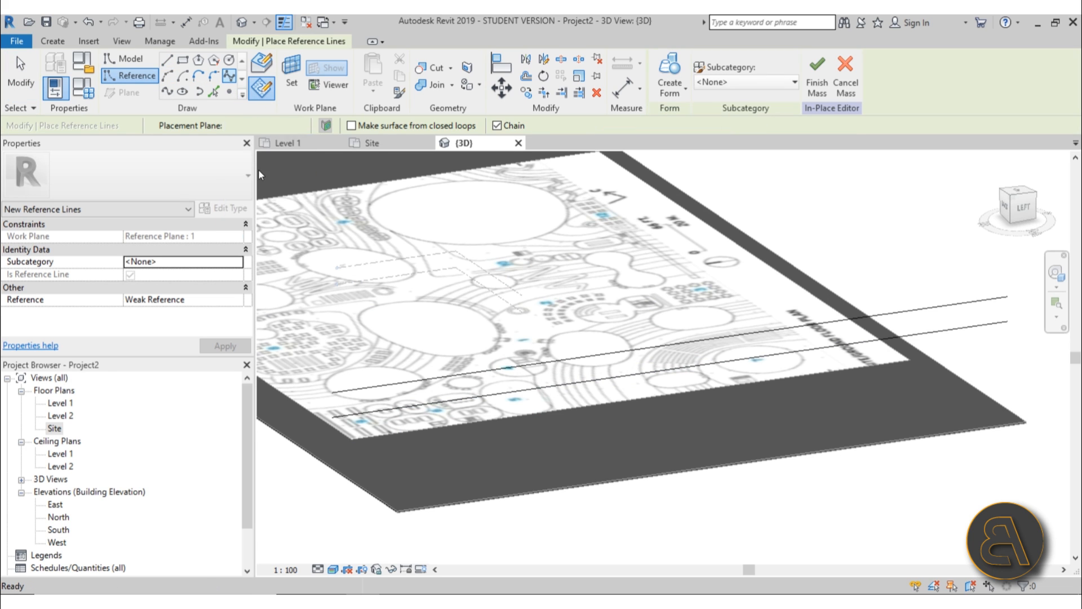
scroll(389, 423, up, 4)
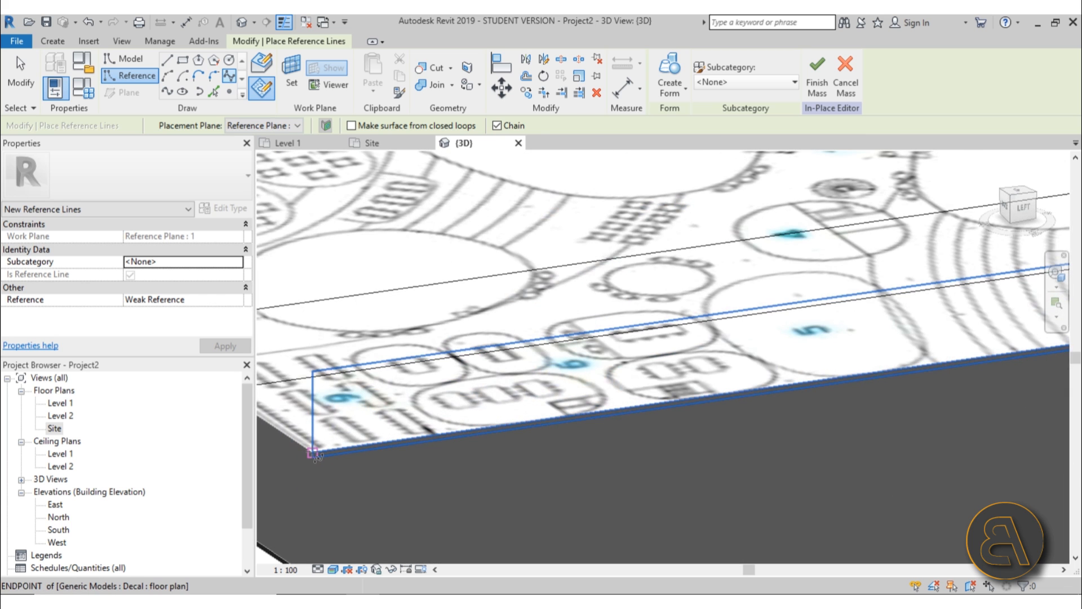
click(313, 451)
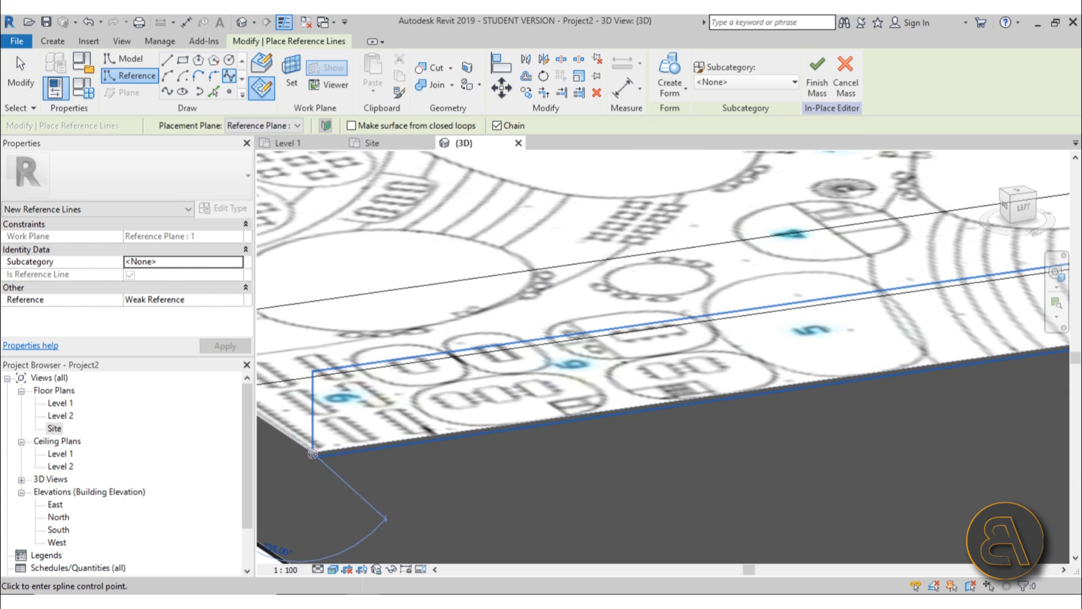
scroll(367, 428, down, 4)
middle_drag(367, 428, 302, 431)
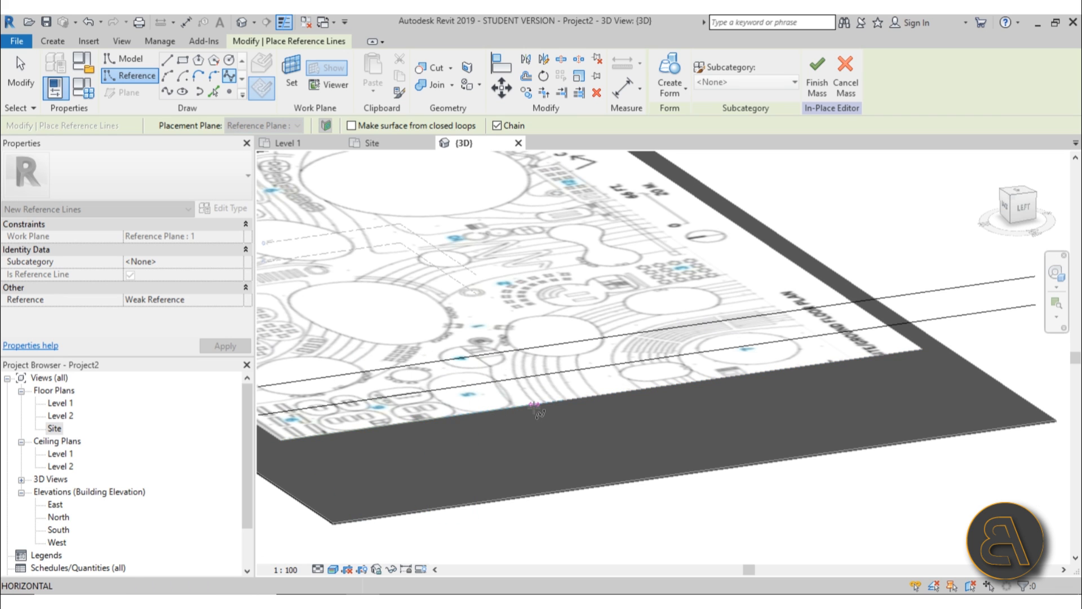
Run the spline flat along the decal edge, raise it into a hump between areas 5 and 7, and finish flat near the plan title
scroll(465, 428, up, 4)
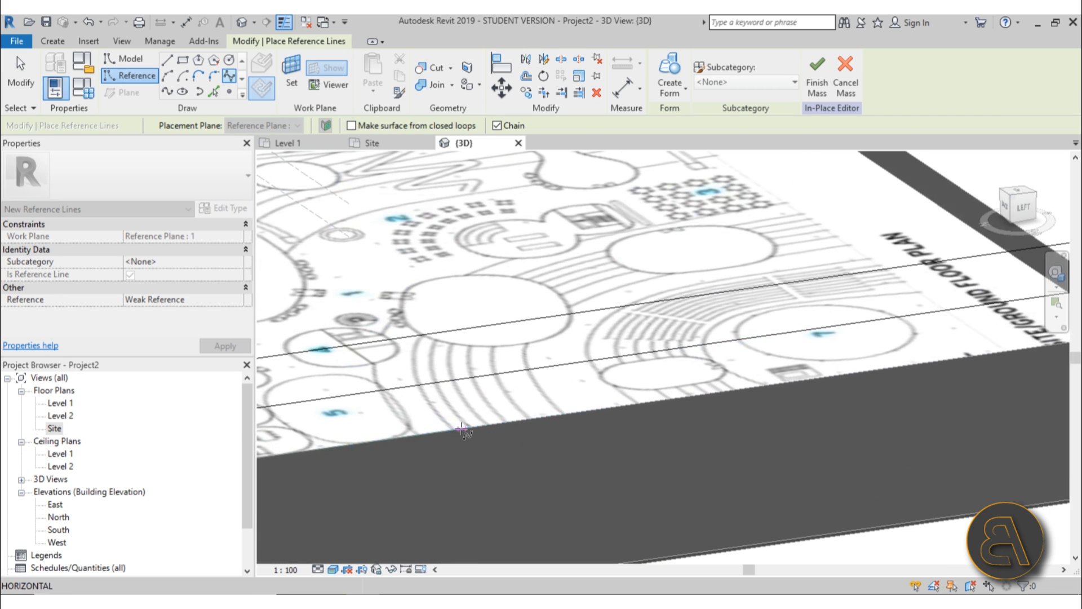
click(459, 430)
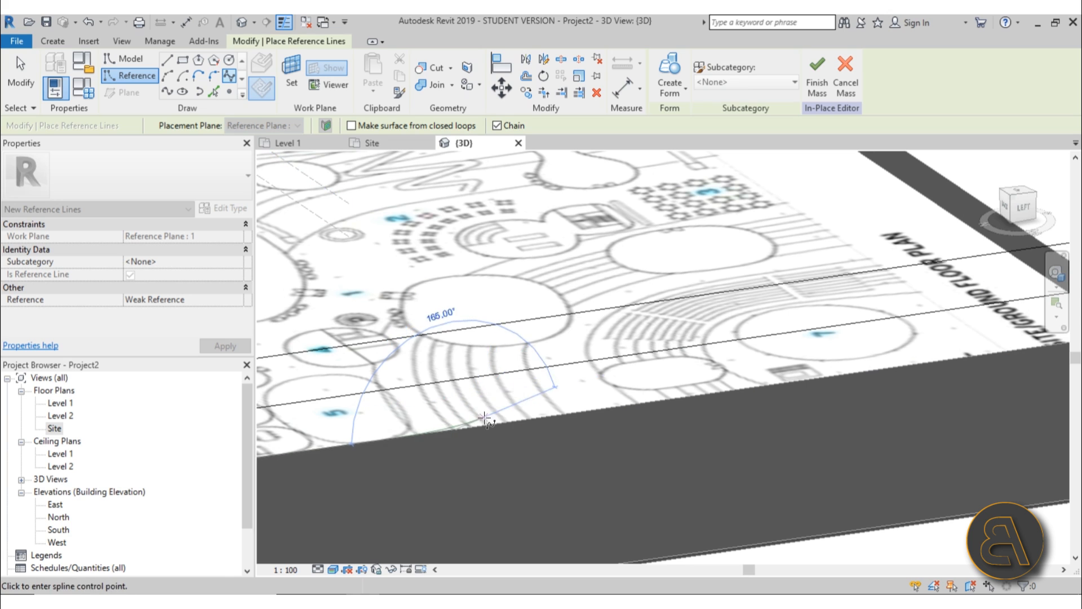
click(555, 386)
key(Escape)
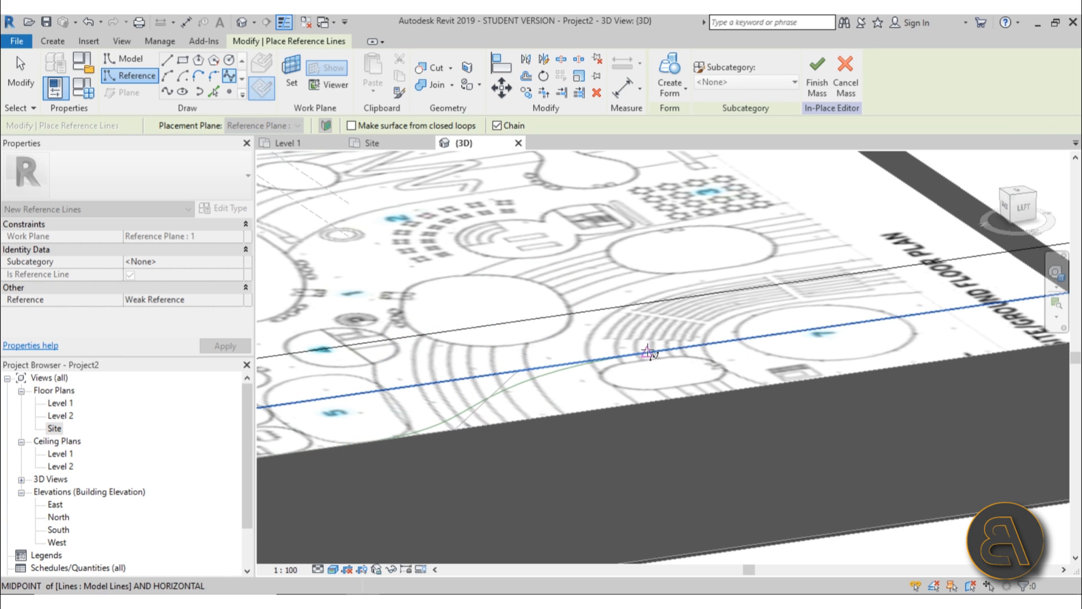
click(649, 352)
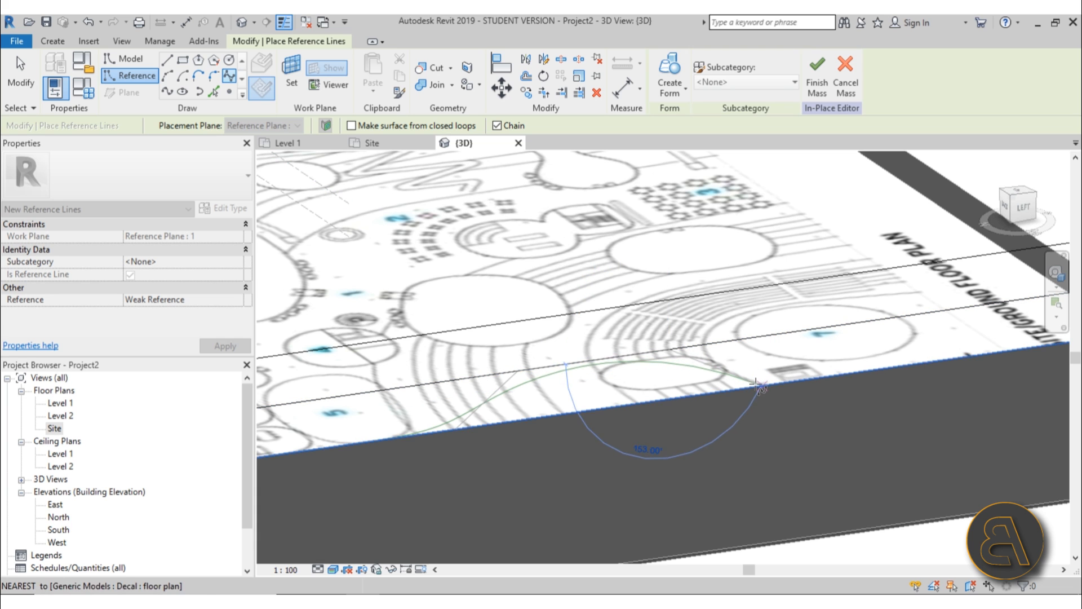
key(Escape)
middle_drag(844, 381, 556, 399)
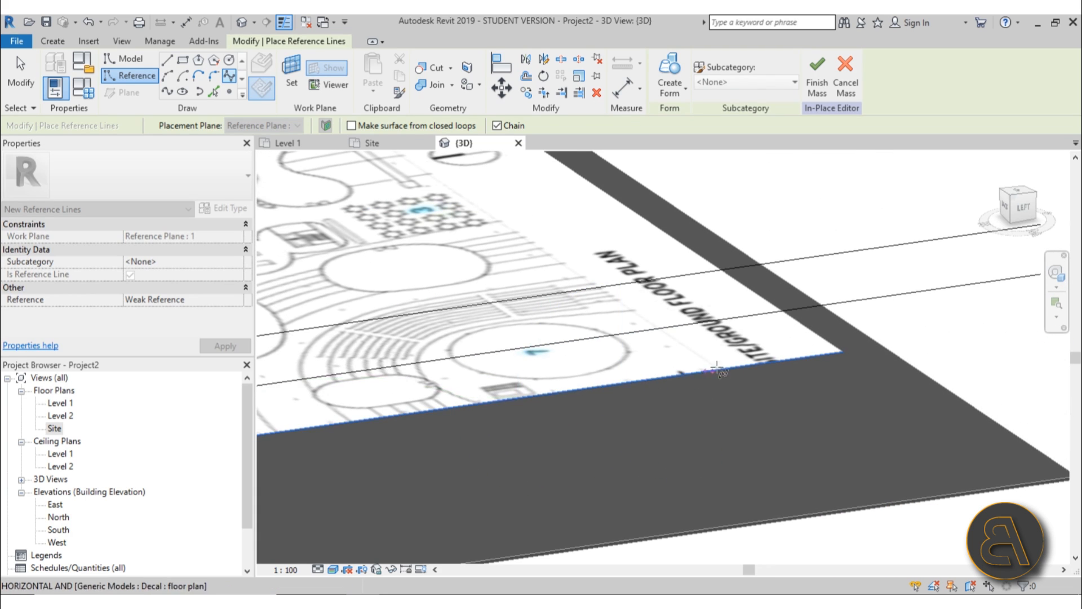
click(724, 369)
key(Escape)
key(Escape)
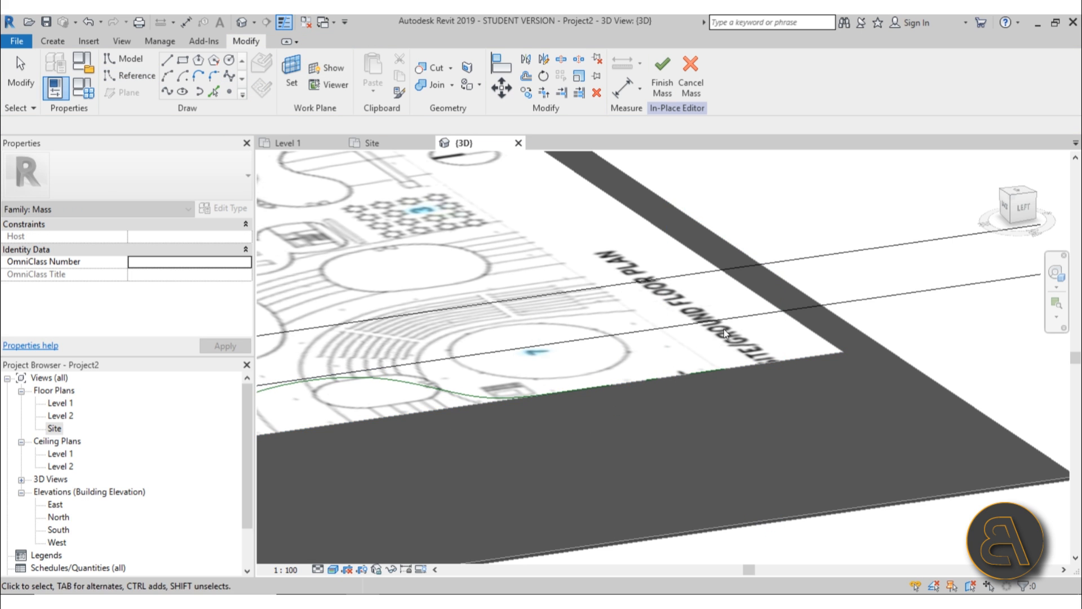
Shorten both straight model lines so they end close to the spline's end near the SITE/GROUND FLOOR PLAN title
shift+middle_drag(701, 381, 654, 437)
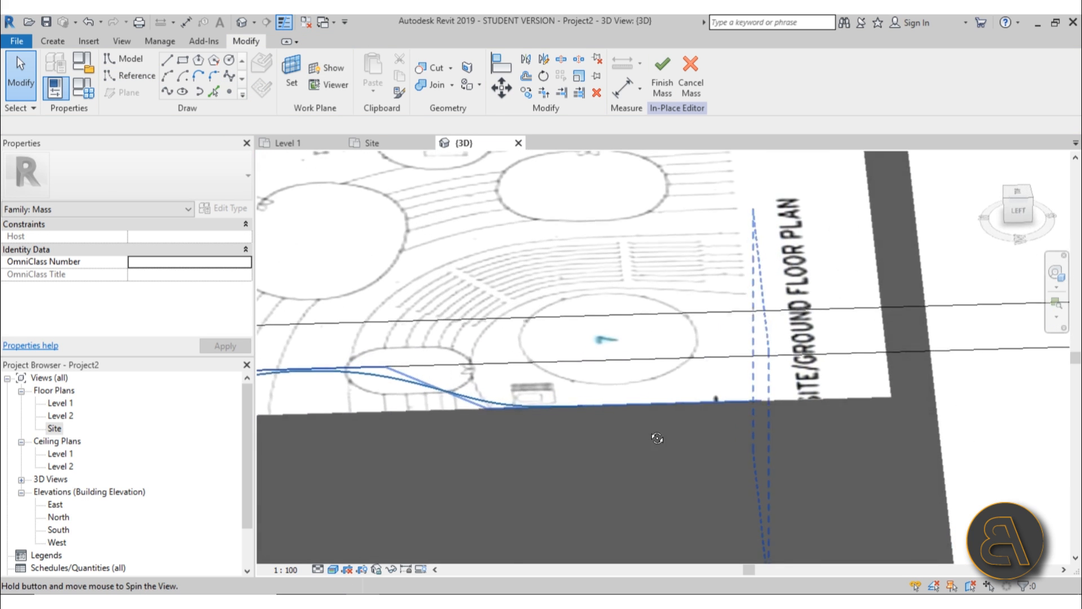
click(726, 359)
scroll(727, 359, down, 2)
middle_drag(946, 358, 905, 306)
drag(890, 292, 672, 297)
click(807, 260)
click(809, 262)
drag(891, 260, 670, 262)
Pull the reference spline's end point near the plan title inward and up above the two straight model lines
shift+middle_drag(657, 353, 447, 345)
click(478, 297)
scroll(643, 285, up, 3)
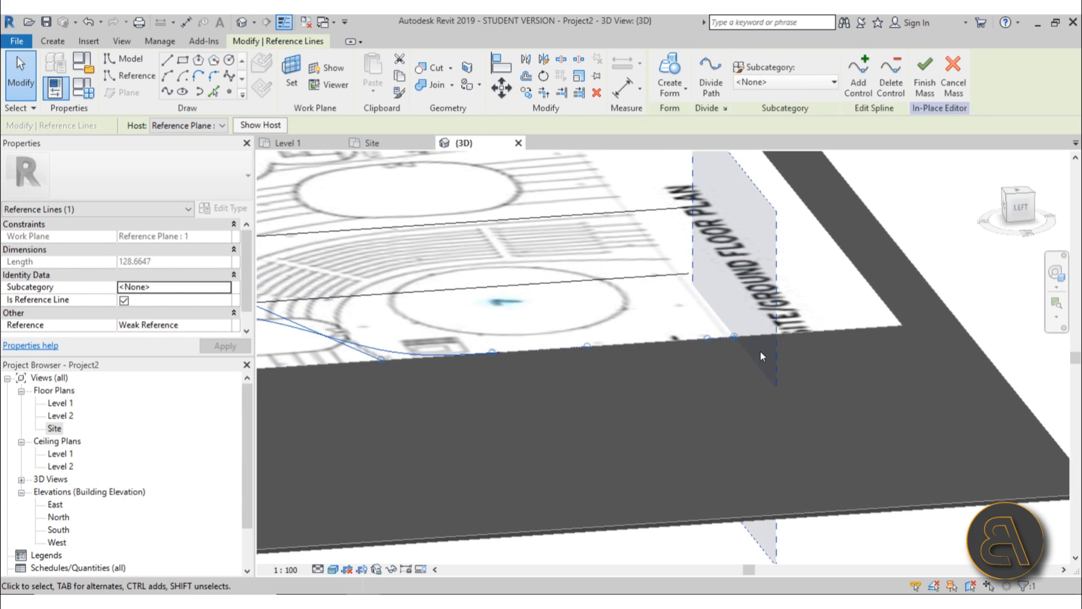
drag(734, 338, 673, 251)
scroll(700, 339, down, 3)
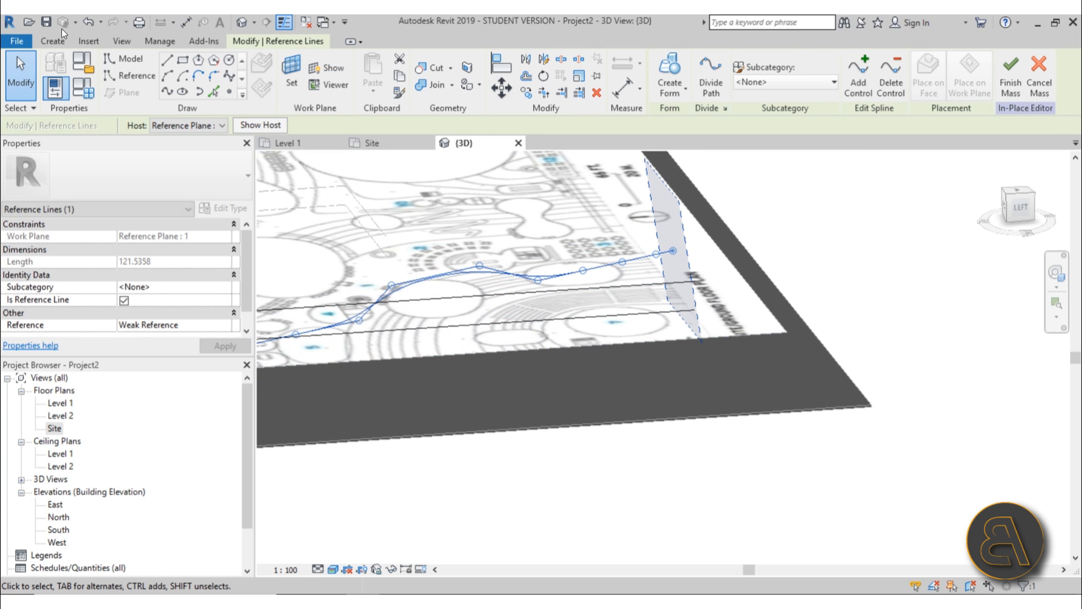
Undo the spline end-point changes and pull the end back along the decal edge, level with the straight model lines' ends
click(85, 24)
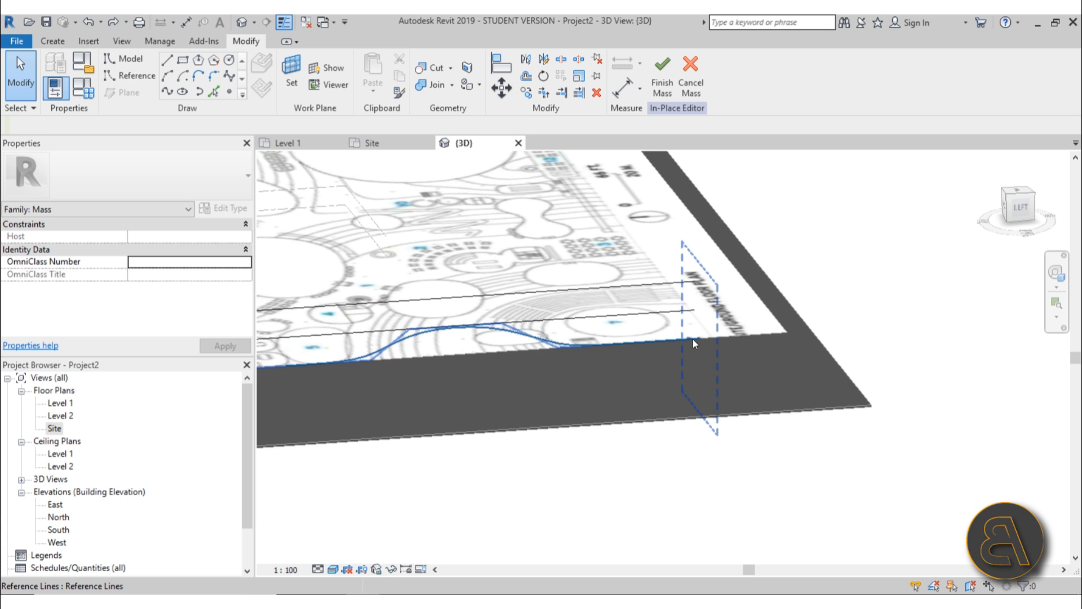
scroll(693, 339, up, 3)
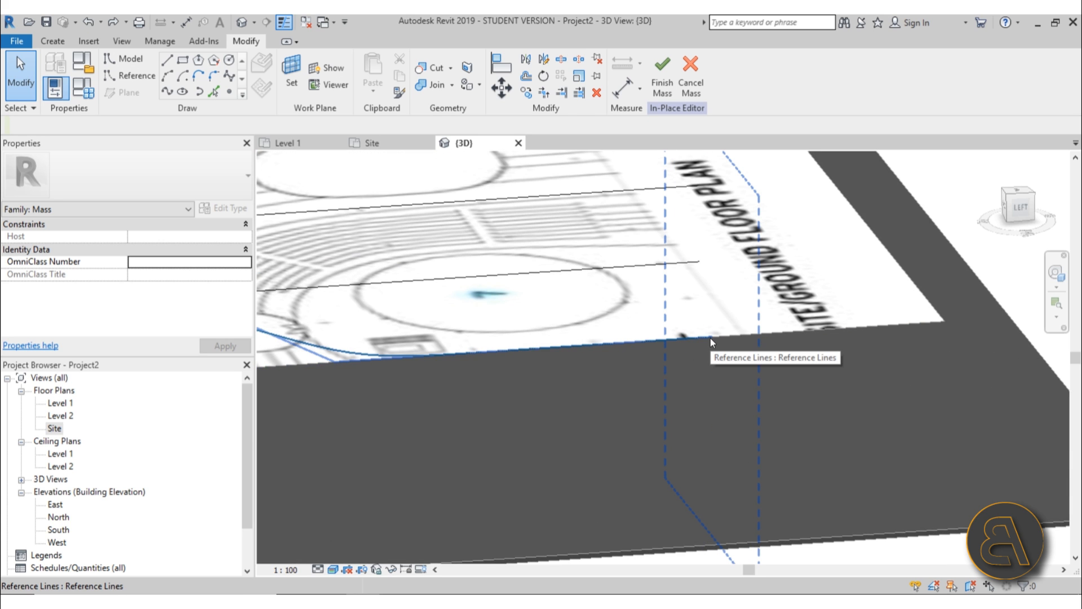
scroll(713, 336, down, 4)
shift+middle_drag(715, 350, 742, 387)
scroll(686, 315, up, 4)
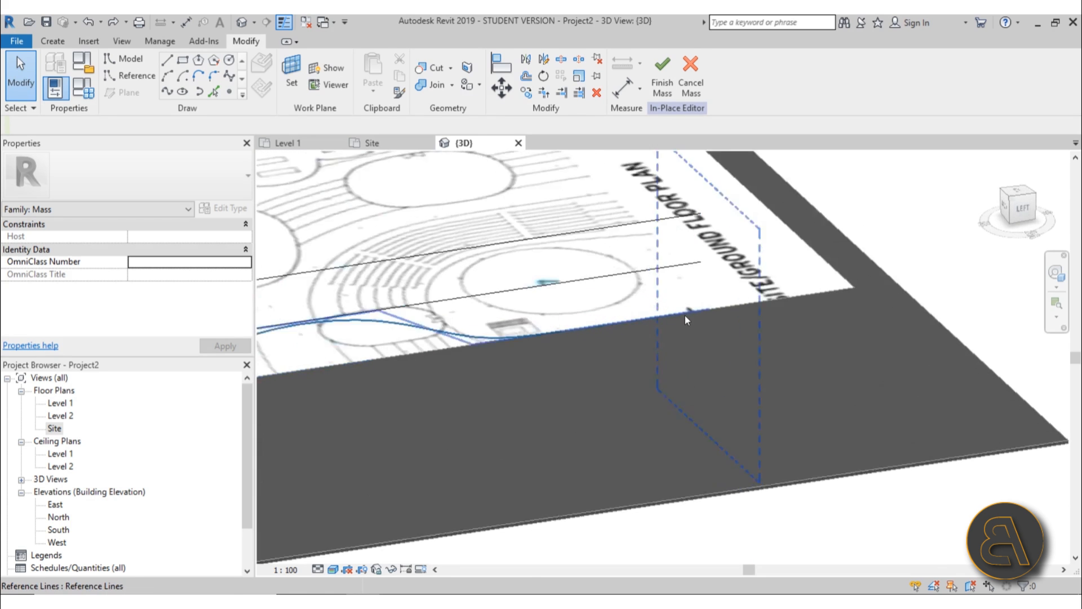
click(679, 316)
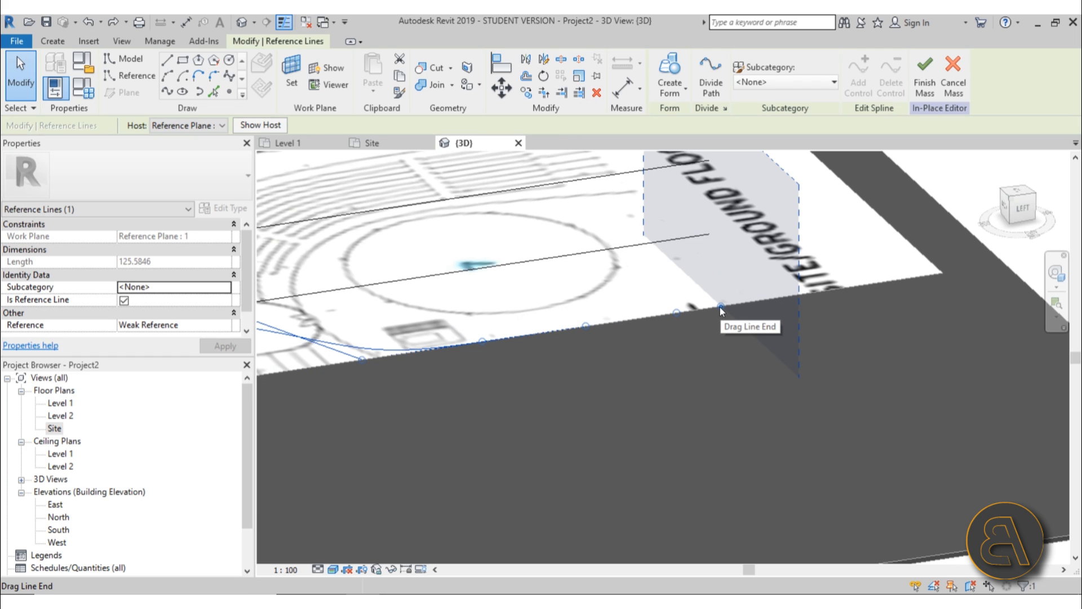
click(677, 311)
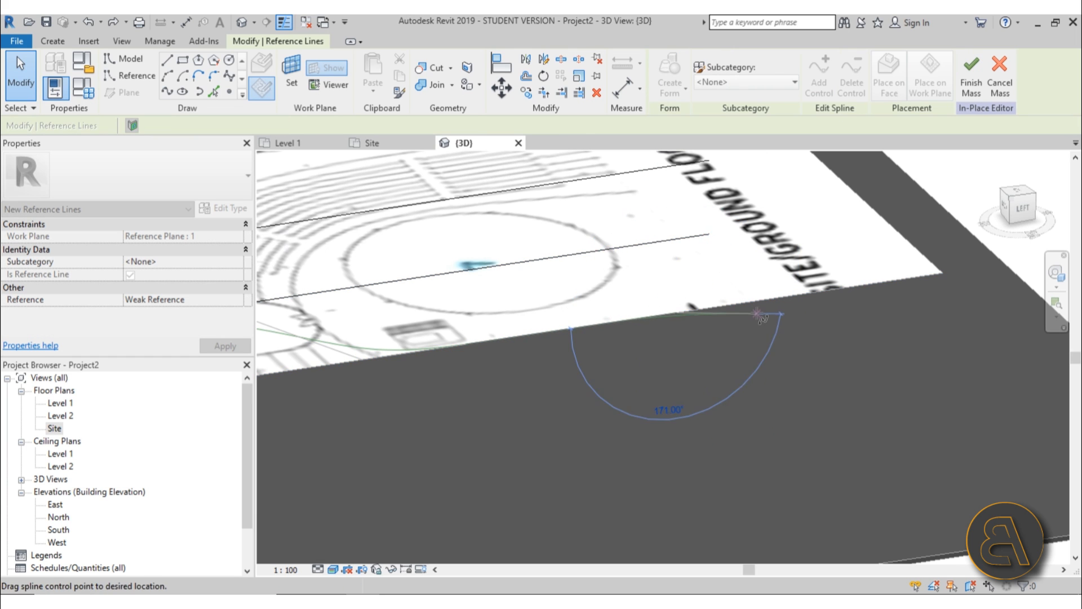
click(709, 233)
click(709, 308)
key(Escape)
key(Escape)
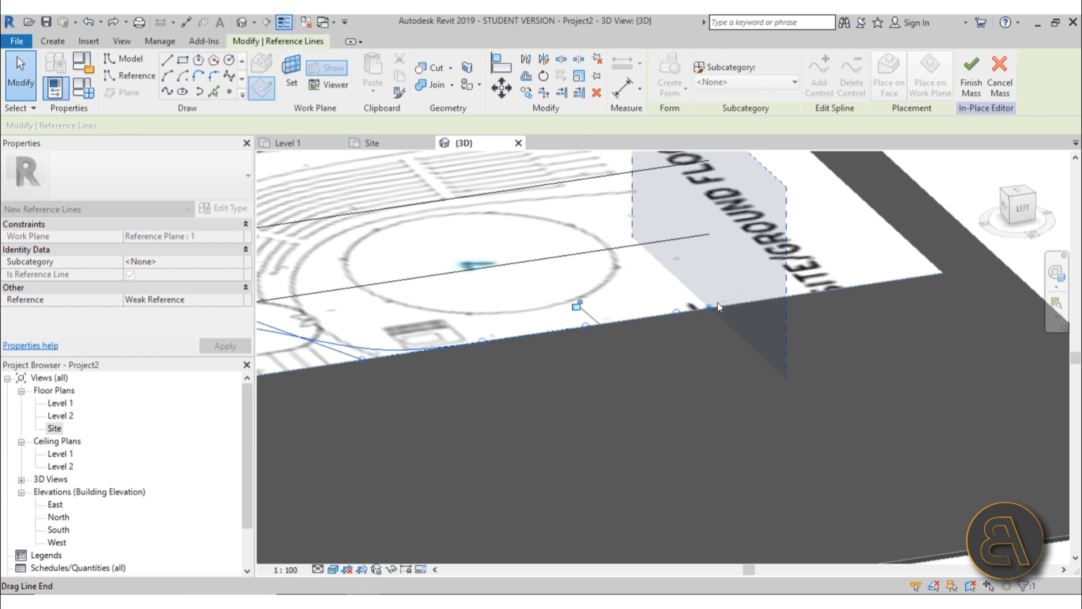
Inspect the spline on Reference Plane : 1 and its hump along the decal edge from several angles
scroll(712, 386, down, 6)
shift+middle_drag(697, 407, 698, 409)
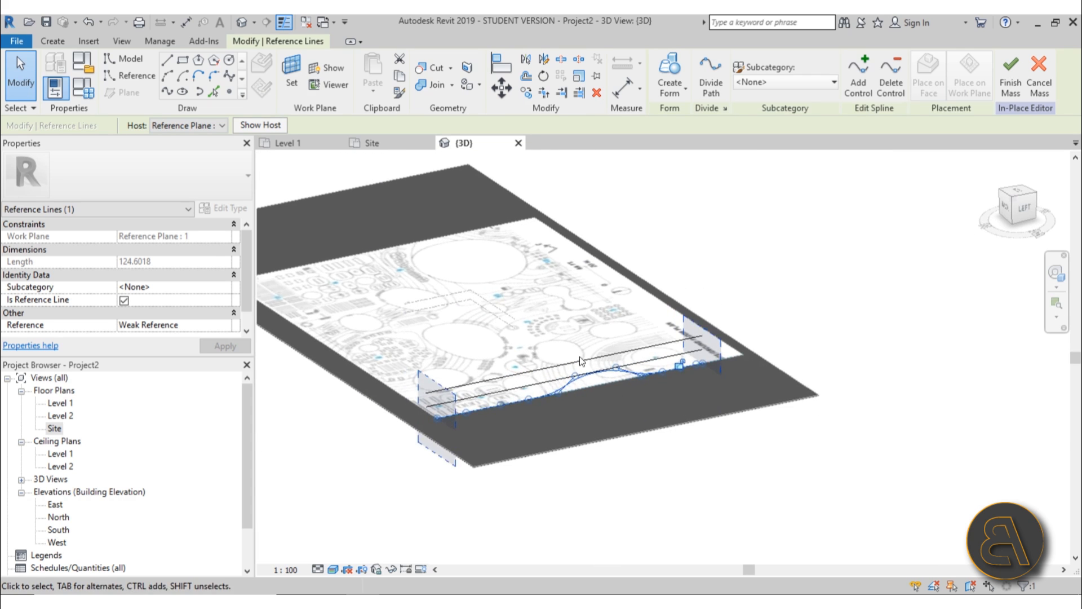
scroll(635, 455, up, 5)
key(Escape)
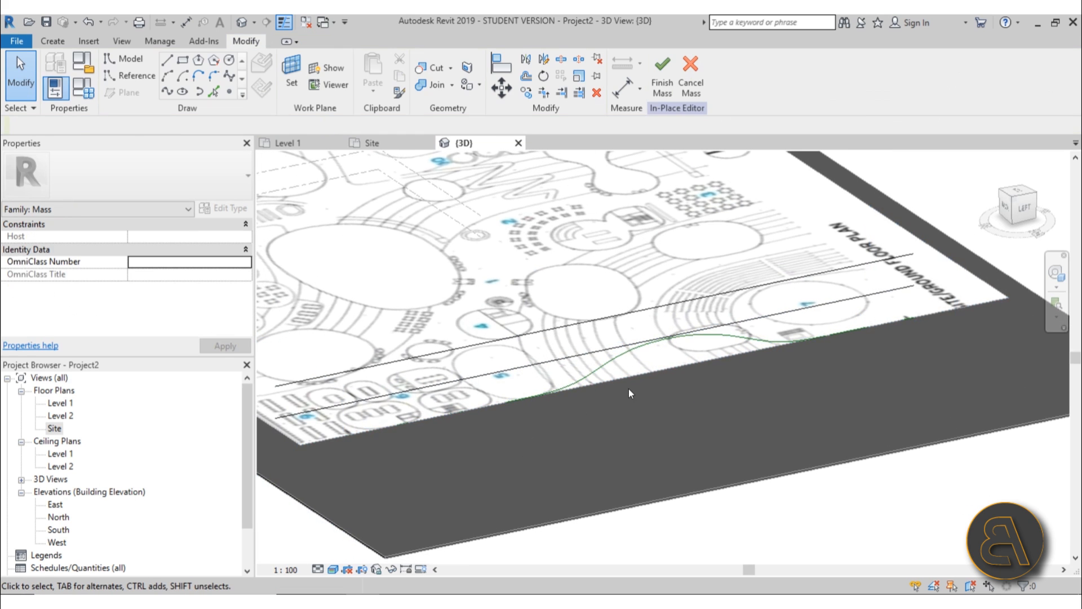
click(604, 364)
shift+middle_drag(637, 406, 635, 408)
key(Escape)
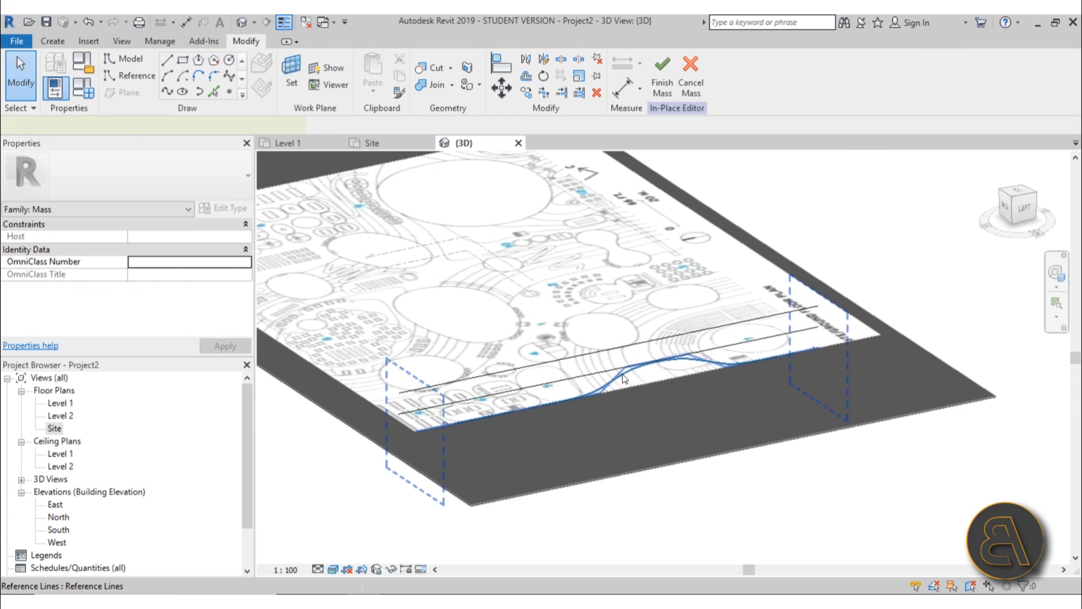
click(622, 374)
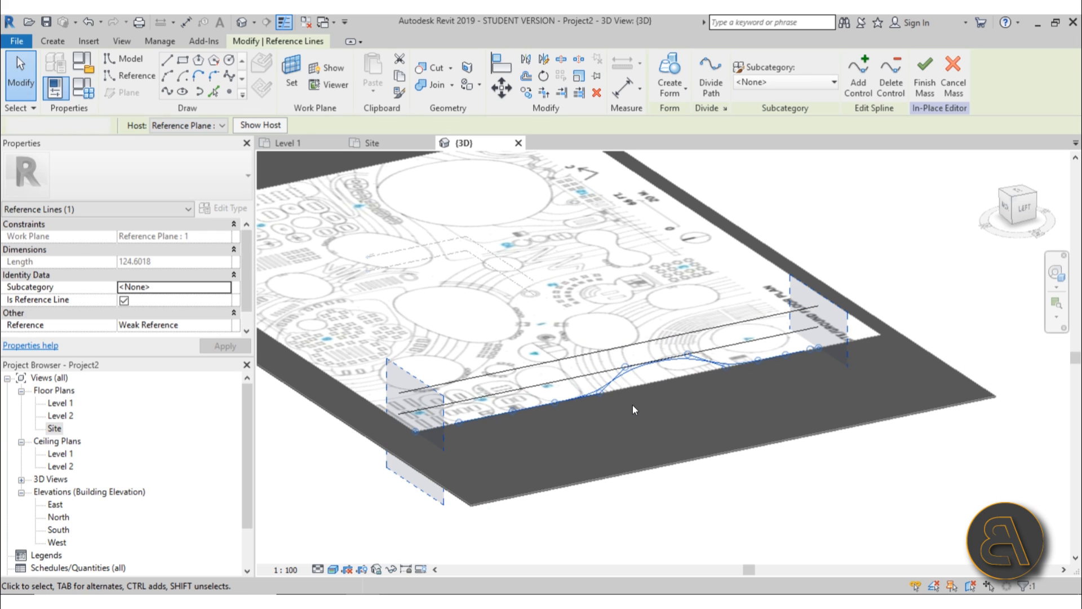
key(Escape)
Select both straight model lines and change their host to Reference Plane : 2
click(546, 385)
ctrl+click(544, 363)
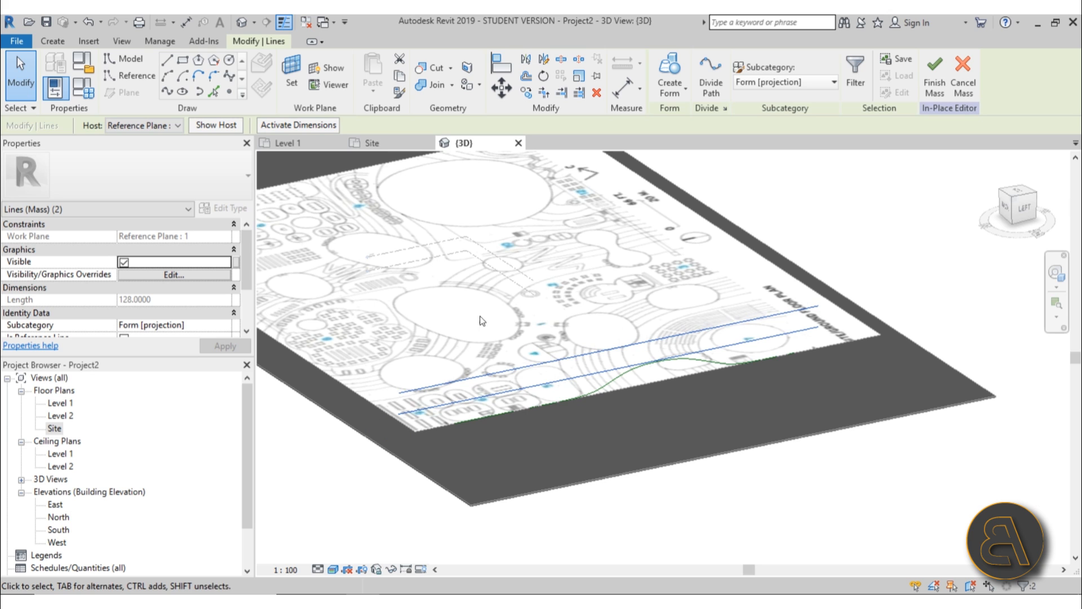
click(160, 125)
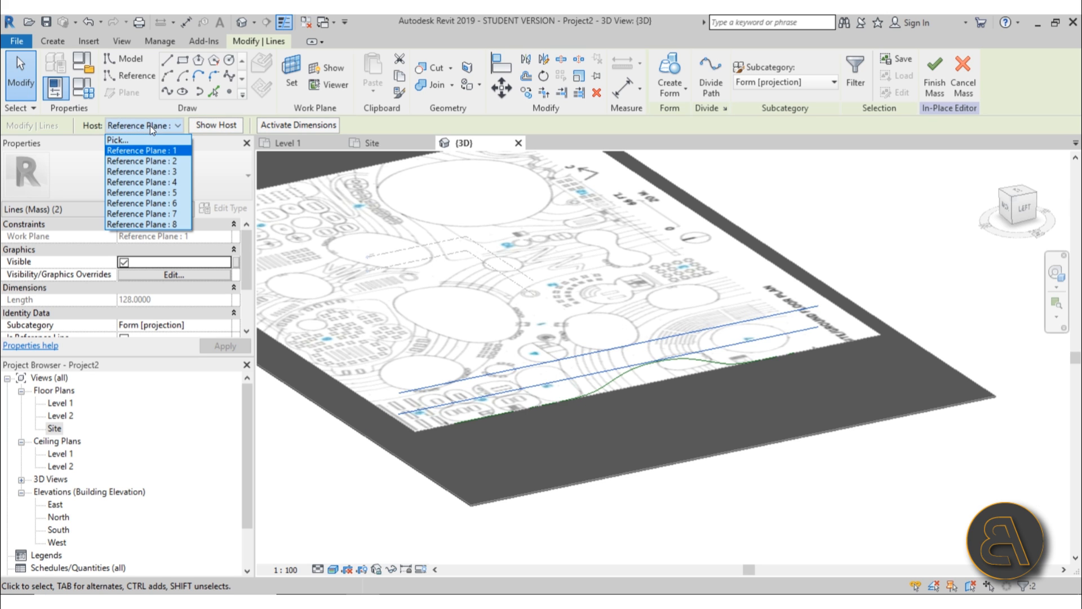
click(146, 156)
click(645, 396)
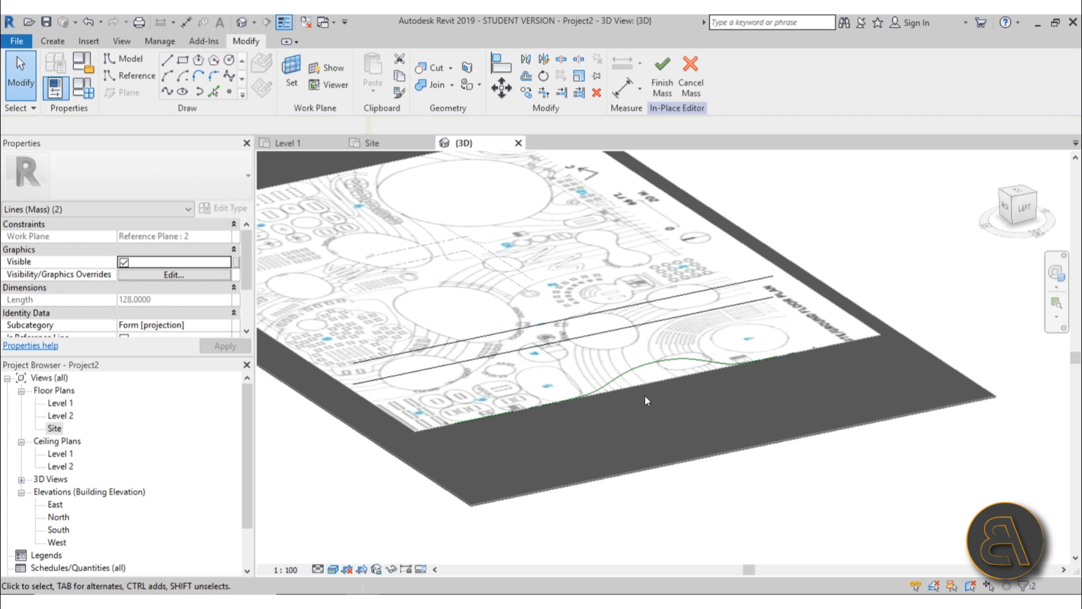
Copy the spline reference line, paste it aligned to the same place, and host it on Reference Plane : 2
click(648, 360)
mouse_move(658, 424)
shift+middle_down()
mouse_move(675, 454)
mouse_move(665, 440)
shift+middle_up()
scroll(566, 324, up, 2)
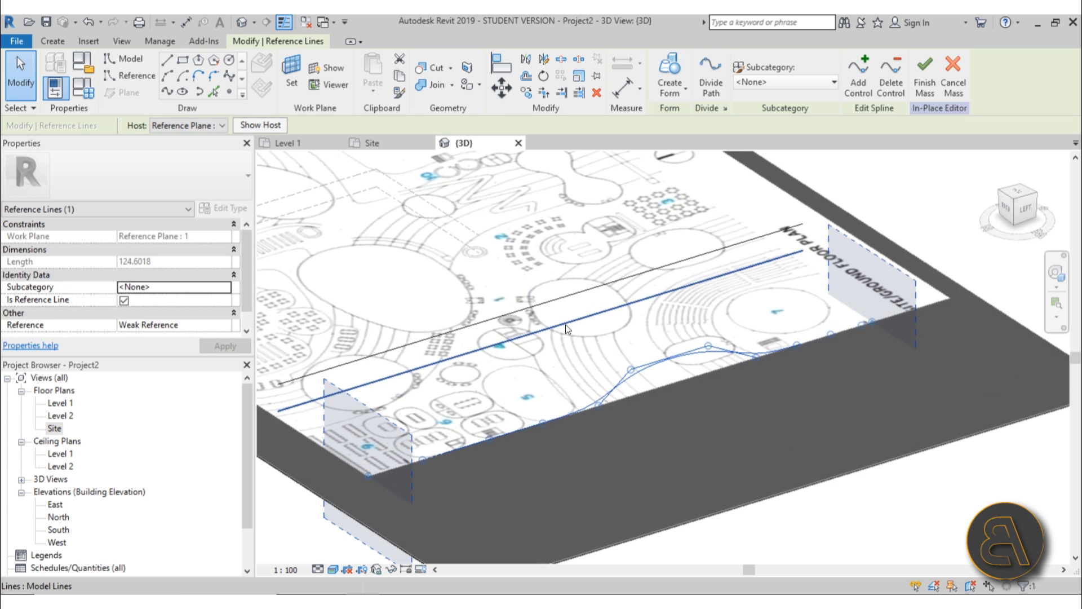
click(397, 82)
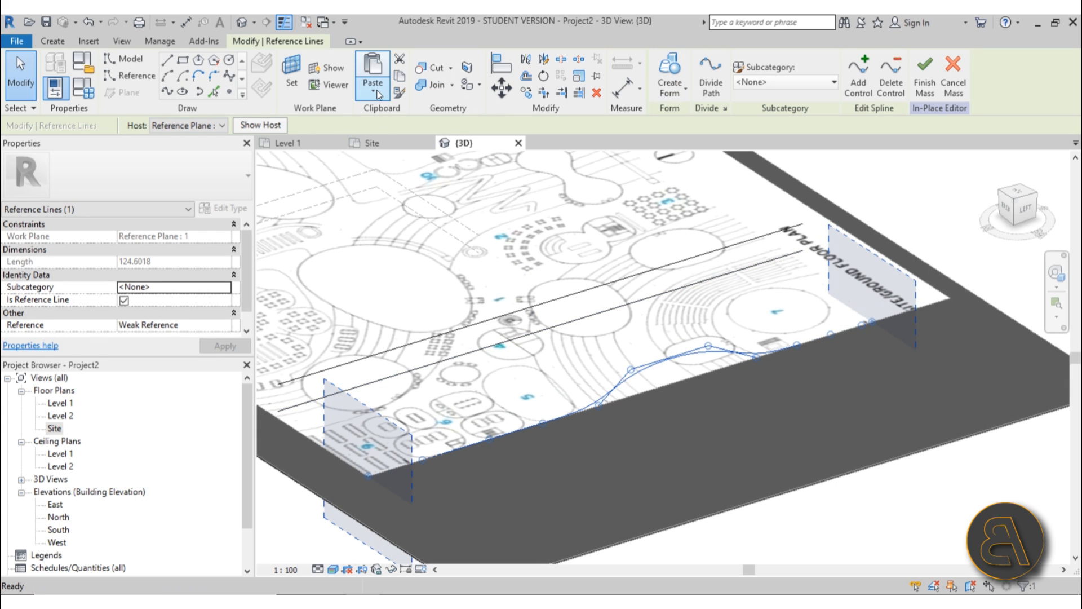
click(379, 95)
click(335, 236)
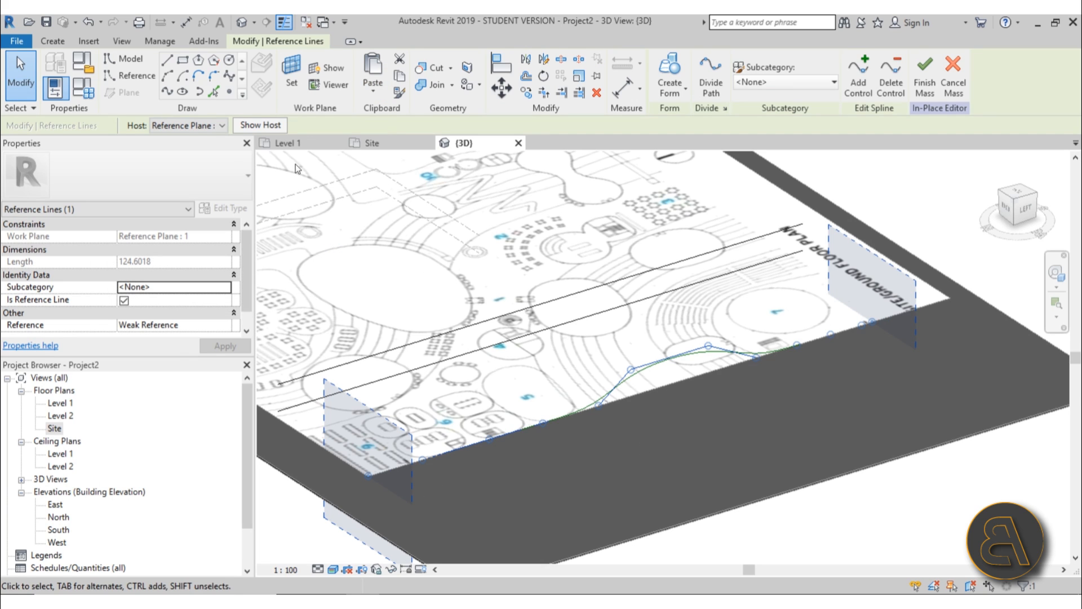
click(190, 132)
click(177, 160)
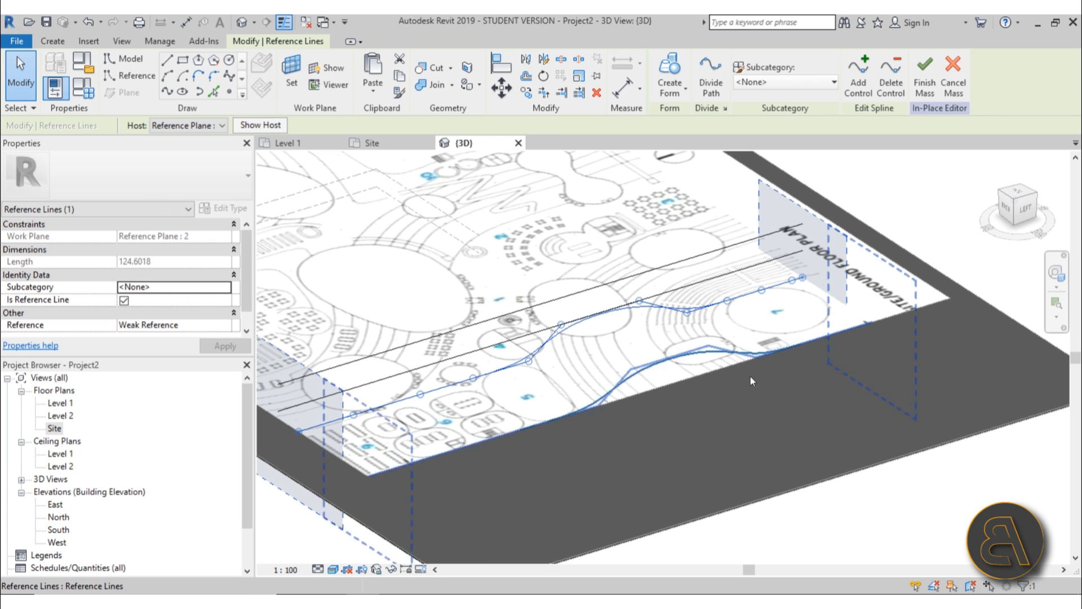
Shift the hump of the spline on Reference Plane : 2 toward area 7 by lowering the control point beside area 4 and raising the one before area 7
shift+middle_drag(781, 356, 689, 357)
click(678, 351)
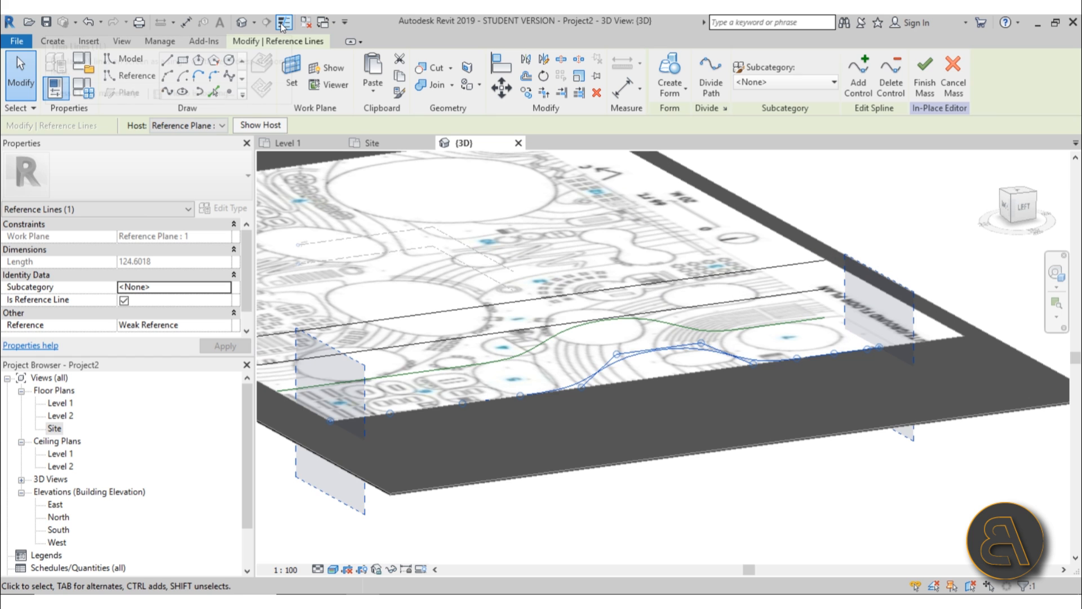
key(Escape)
shift+middle_drag(632, 415, 576, 460)
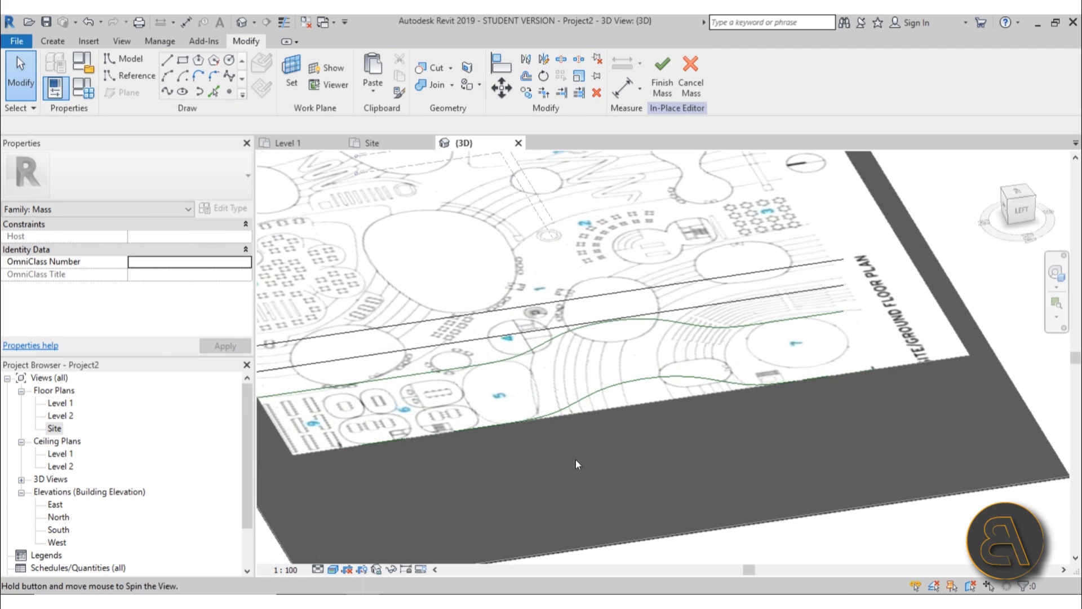
click(547, 347)
shift+middle_drag(547, 347, 755, 355)
drag(539, 314, 533, 350)
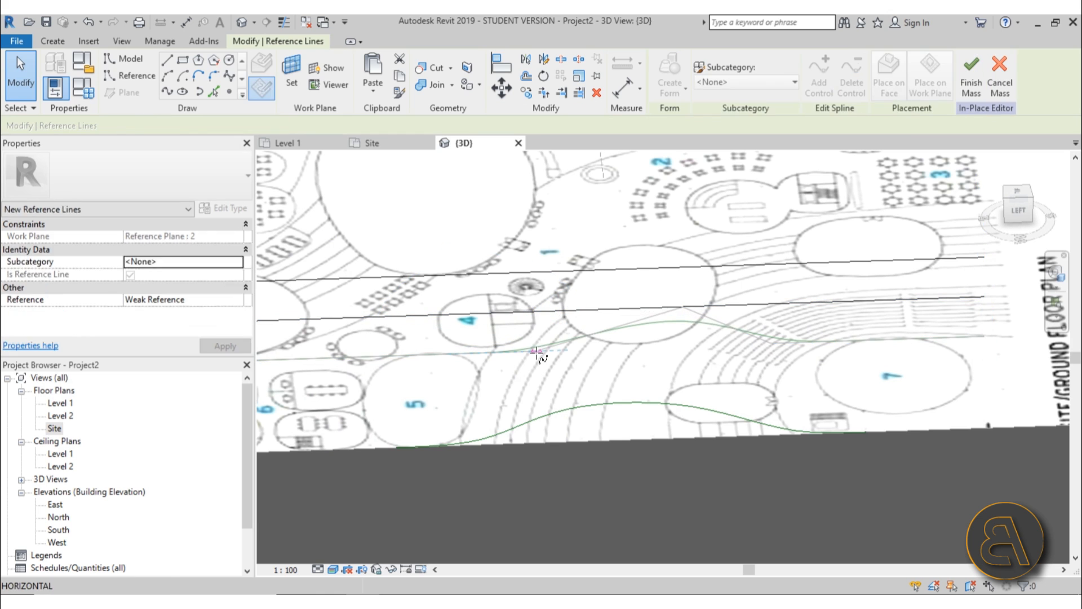
drag(783, 339, 783, 303)
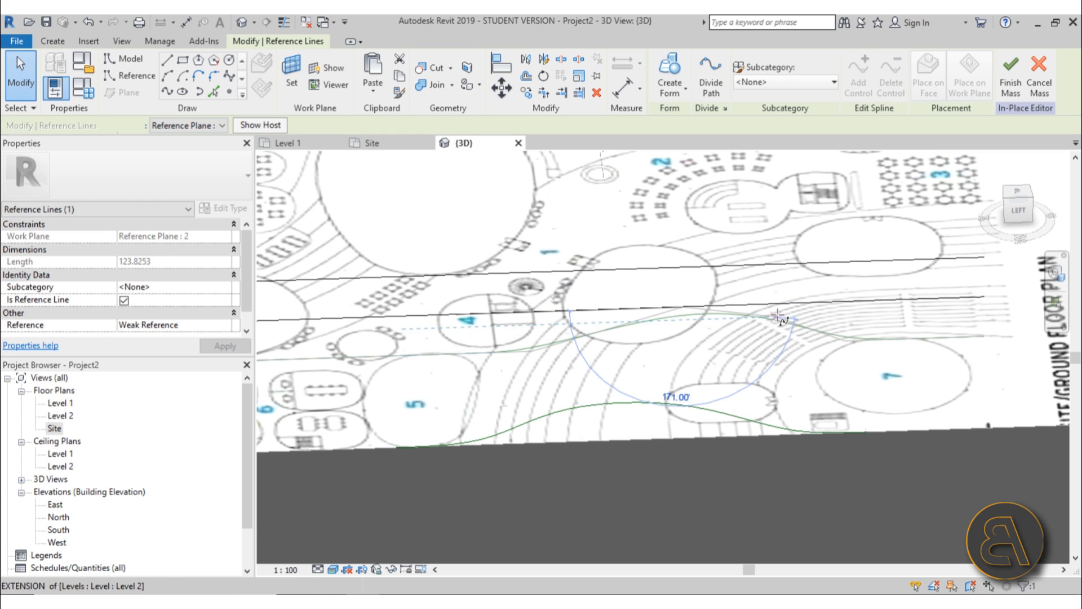
drag(684, 308, 624, 309)
Pull the control points at the hump's descent beside area 7 slightly back toward area 4 on the same spline
middle_drag(754, 366, 624, 389)
shift+middle_drag(718, 386, 750, 433)
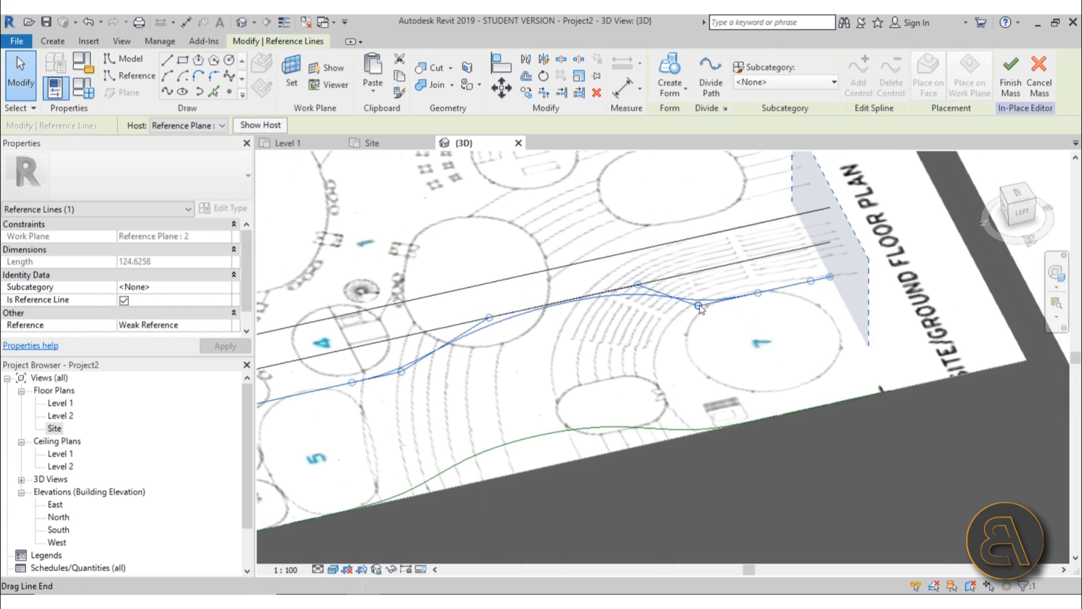
drag(698, 306, 621, 288)
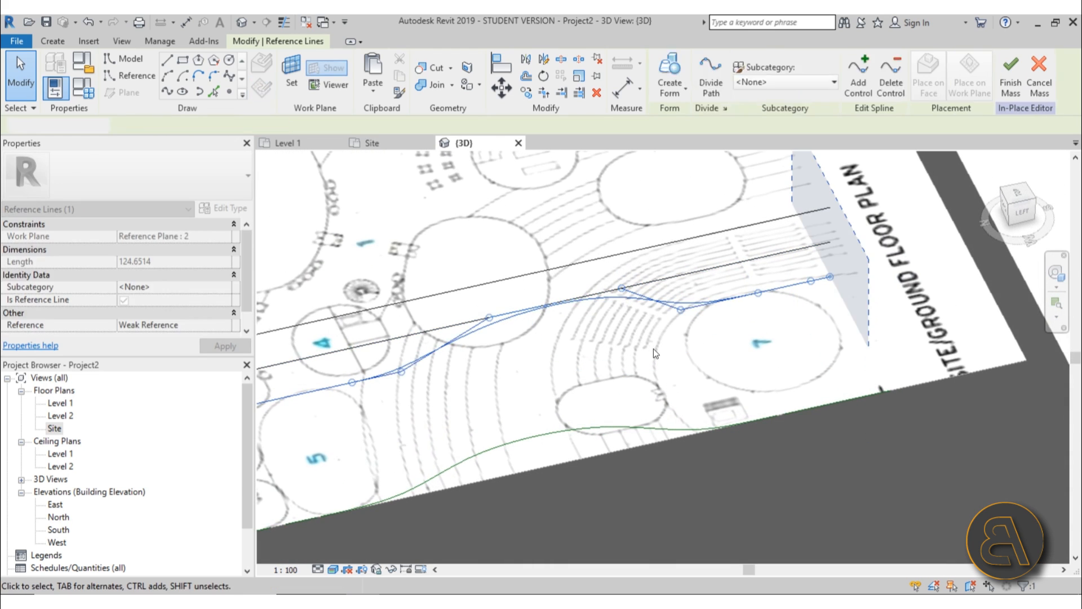
click(654, 348)
Select both straight model lines and change their host to Reference Plane : 3
scroll(655, 345, down, 4)
shift+middle_drag(655, 345, 676, 327)
click(666, 286)
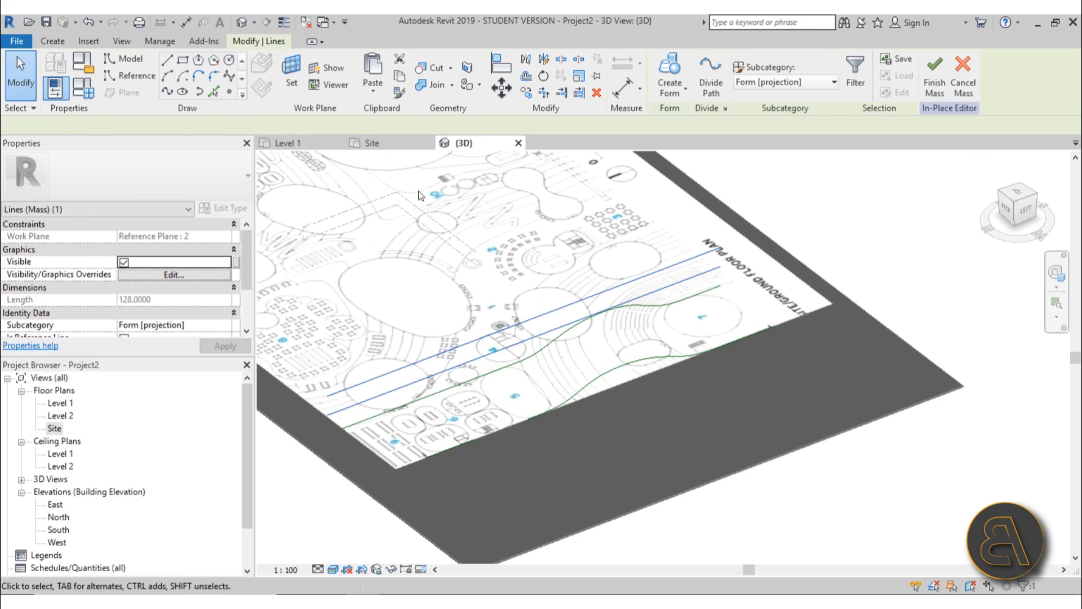
click(151, 170)
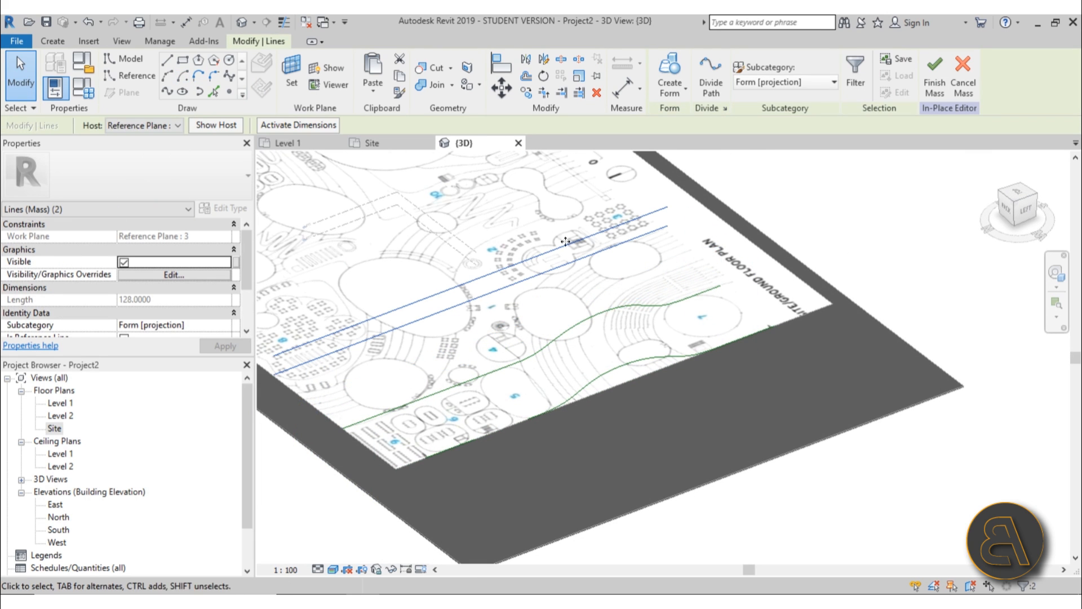
Copy the reshaped spline from Reference Plane : 2, paste it aligned to the same place, and host it on Reference Plane : 3
click(609, 309)
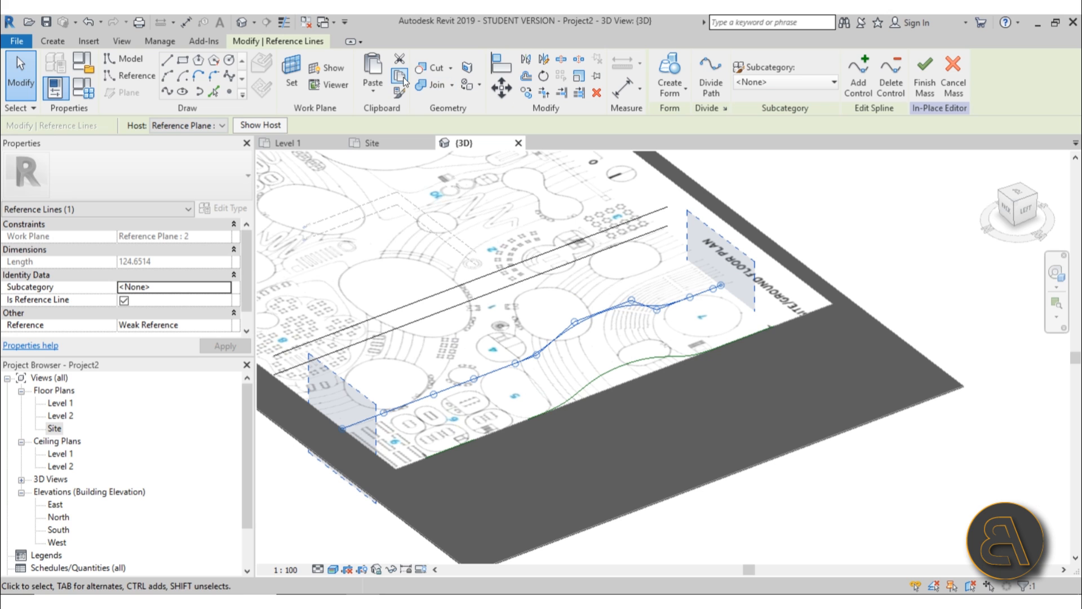
click(371, 98)
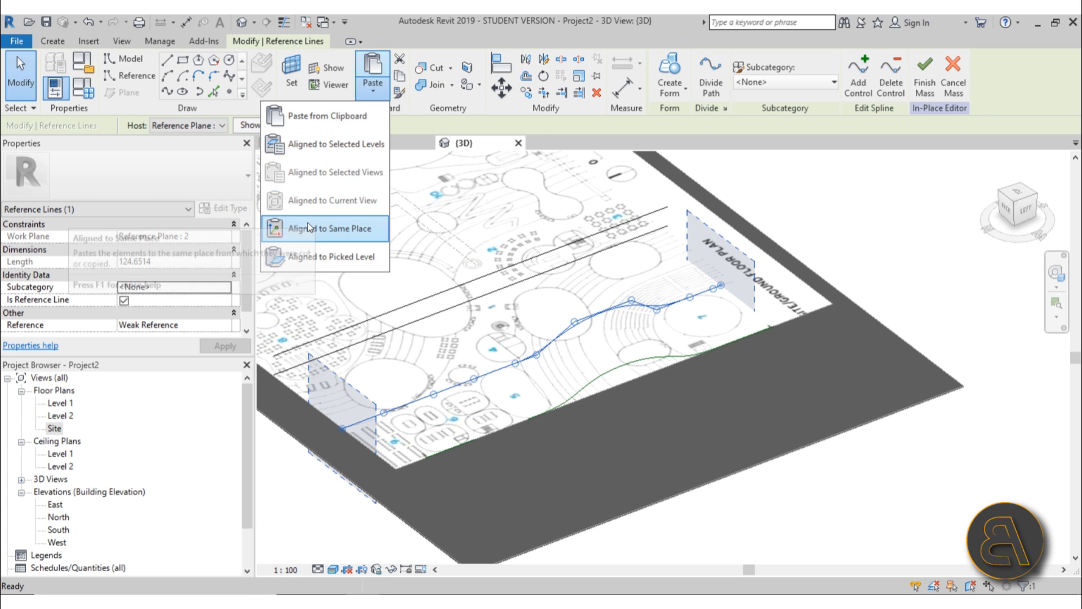
click(330, 228)
click(188, 125)
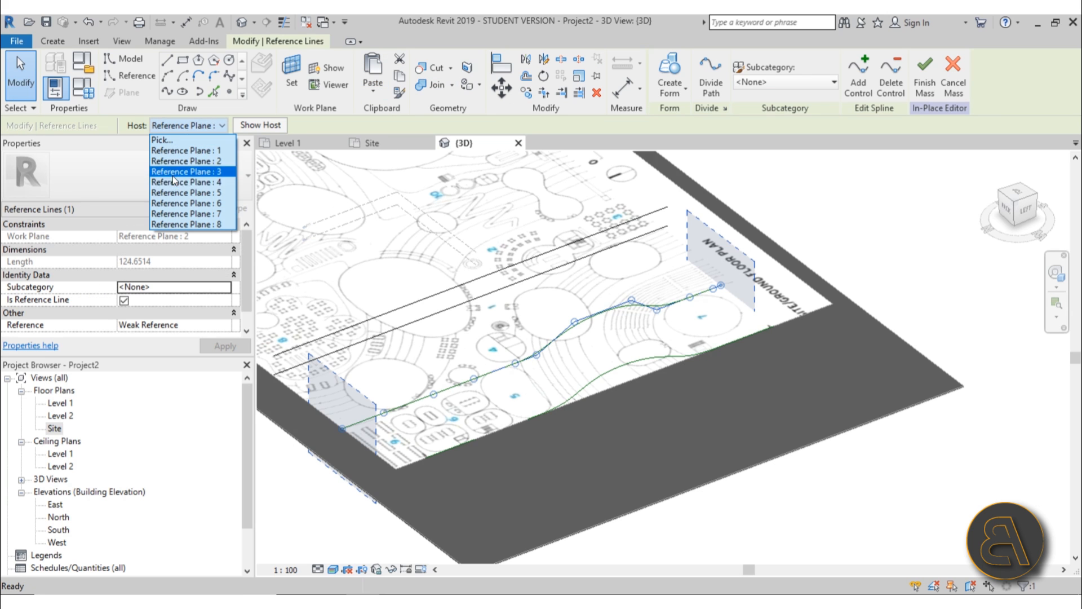
click(173, 173)
Raise the end point near area 3 and the neighbouring control points of the spline on Reference Plane : 3 toward the lower straight line
shift+middle_drag(740, 342, 603, 416)
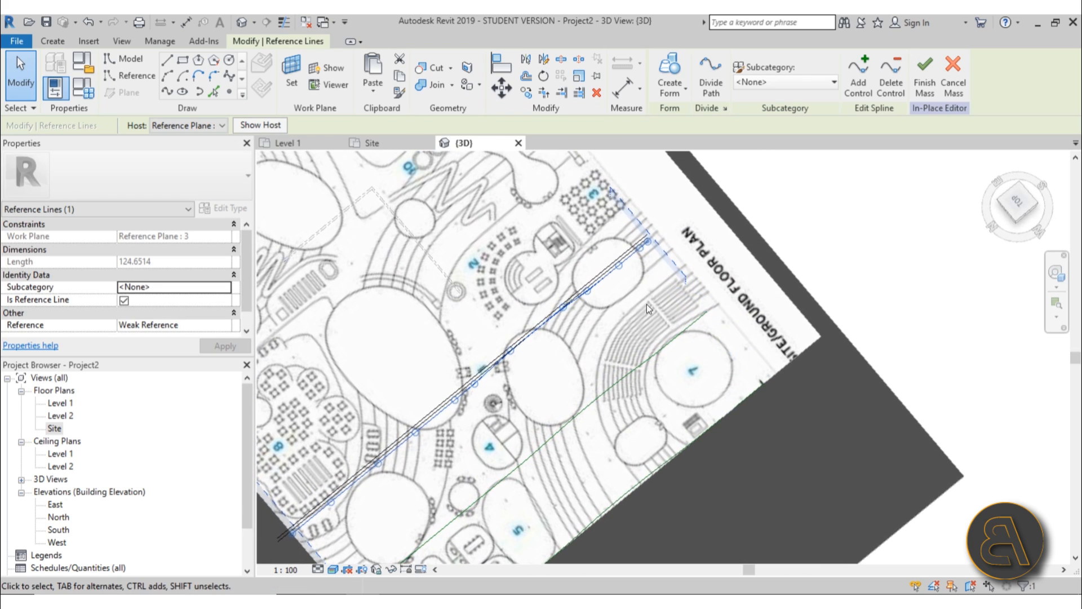
shift+middle_drag(648, 304, 595, 79)
scroll(702, 324, up, 3)
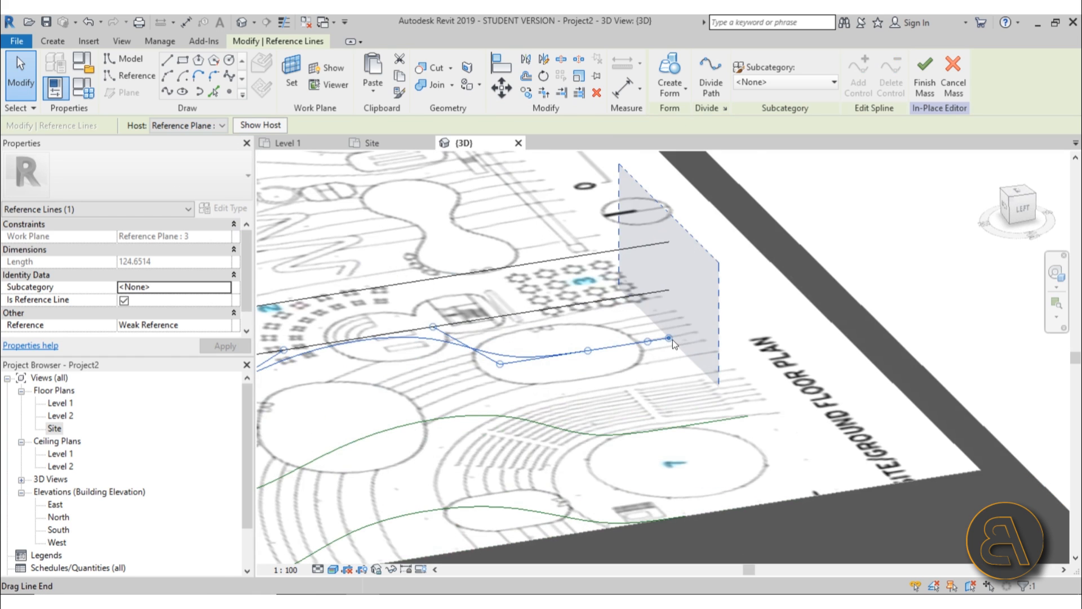
drag(669, 337, 631, 297)
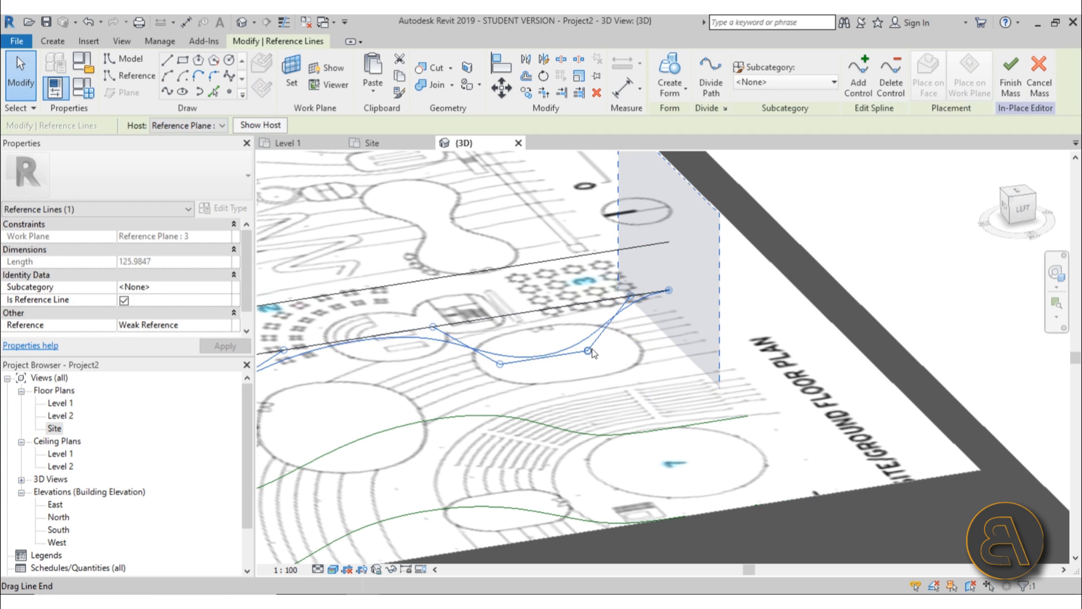
drag(589, 349, 581, 304)
drag(500, 365, 501, 317)
Lower the control point in front of area 2 so the spline on Reference Plane : 3 stays flat before its rise
middle_drag(346, 394, 507, 362)
drag(445, 319, 450, 366)
scroll(580, 366, down, 2)
shift+middle_drag(611, 358, 642, 377)
key(Escape)
Raise the end point near area 8 and the next two control points of the spline on Reference Plane : 3 slightly
shift+middle_drag(638, 339, 497, 325)
click(381, 346)
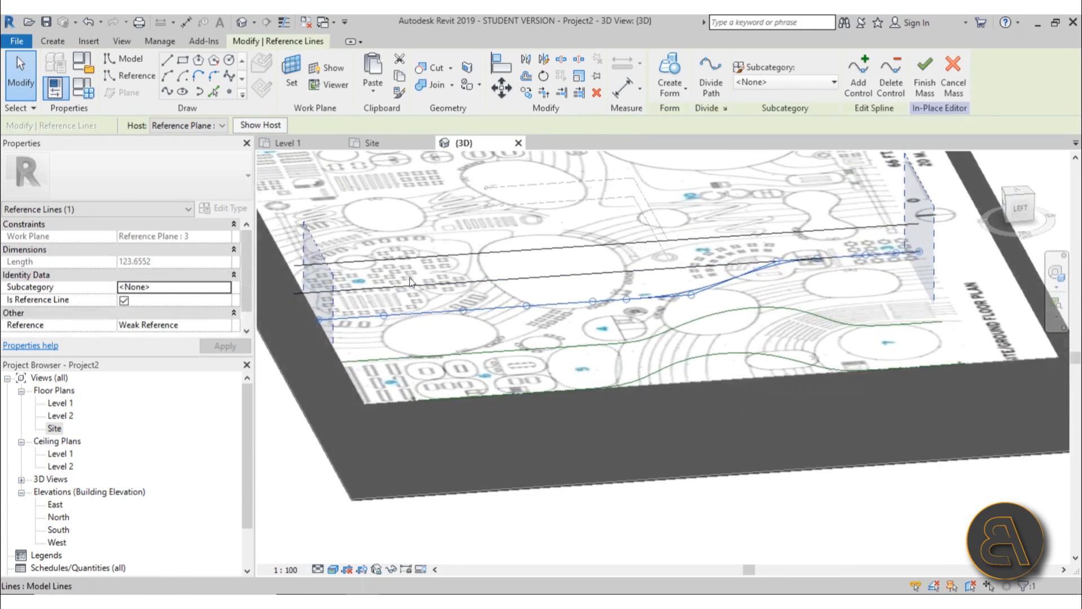
scroll(498, 324, up, 2)
middle_drag(530, 369, 598, 398)
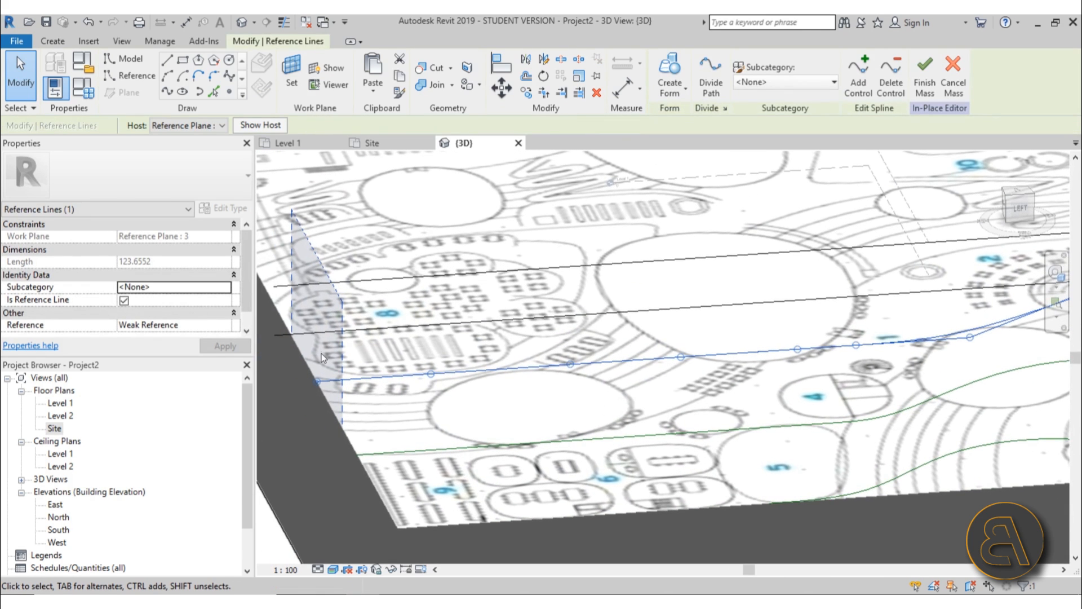
scroll(319, 380, up, 2)
drag(308, 393, 308, 366)
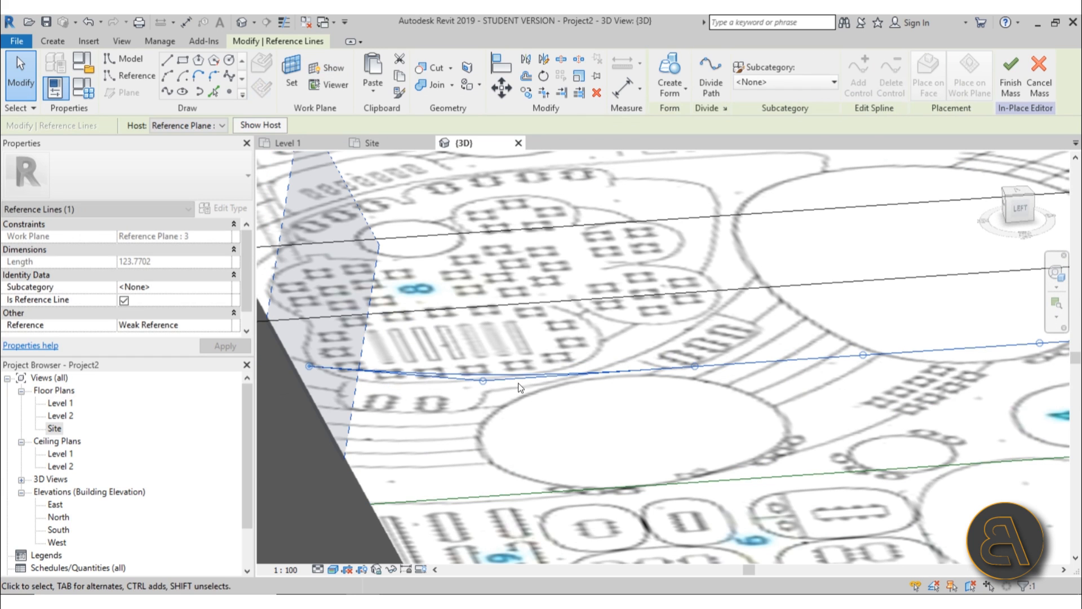
drag(485, 382, 484, 356)
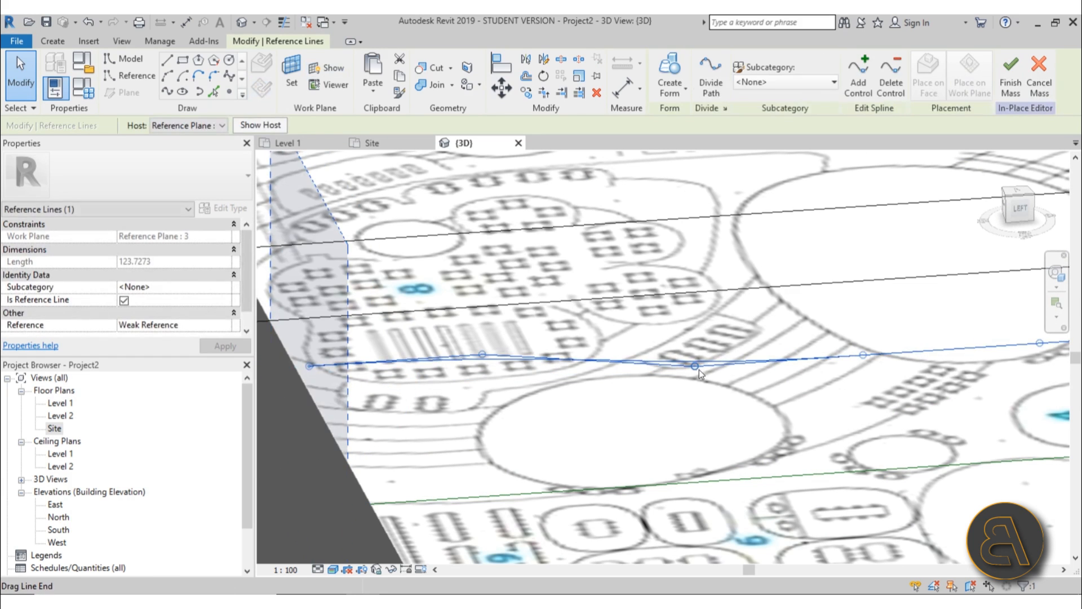
drag(695, 365, 696, 341)
middle_drag(708, 383, 474, 412)
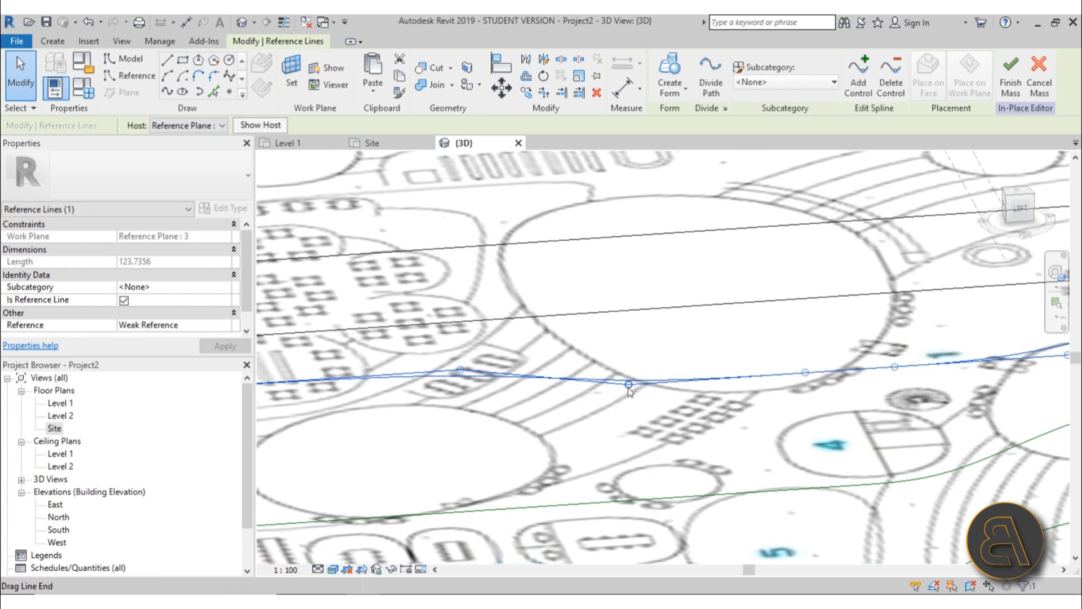
Select both straight model lines and change their host to Reference Plane : 4
scroll(626, 380, down, 4)
shift+middle_drag(626, 380, 507, 364)
click(592, 309)
ctrl+click(661, 242)
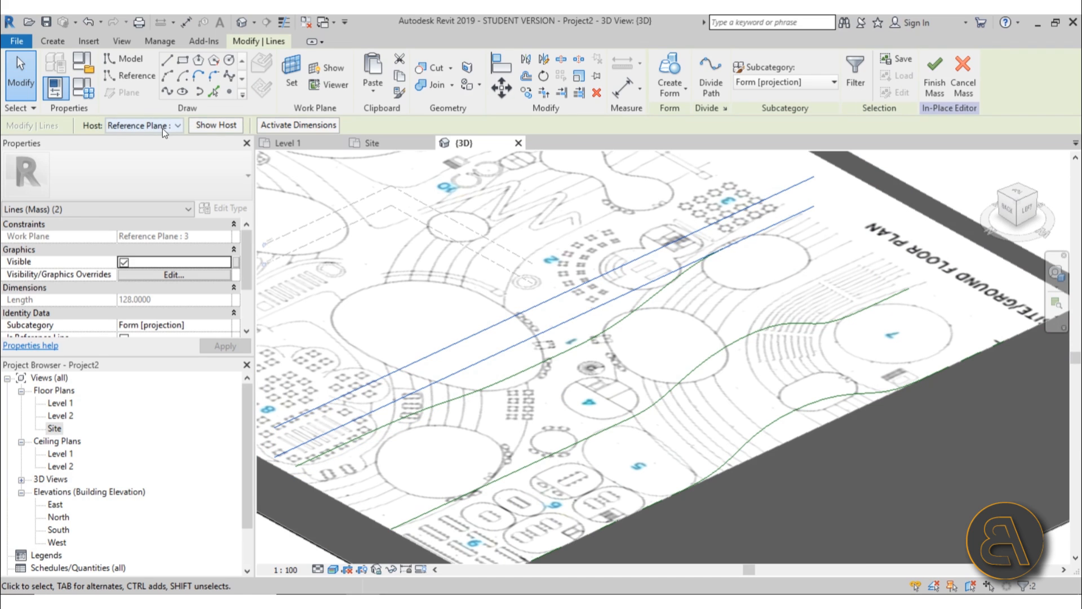
scroll(550, 309, down, 2)
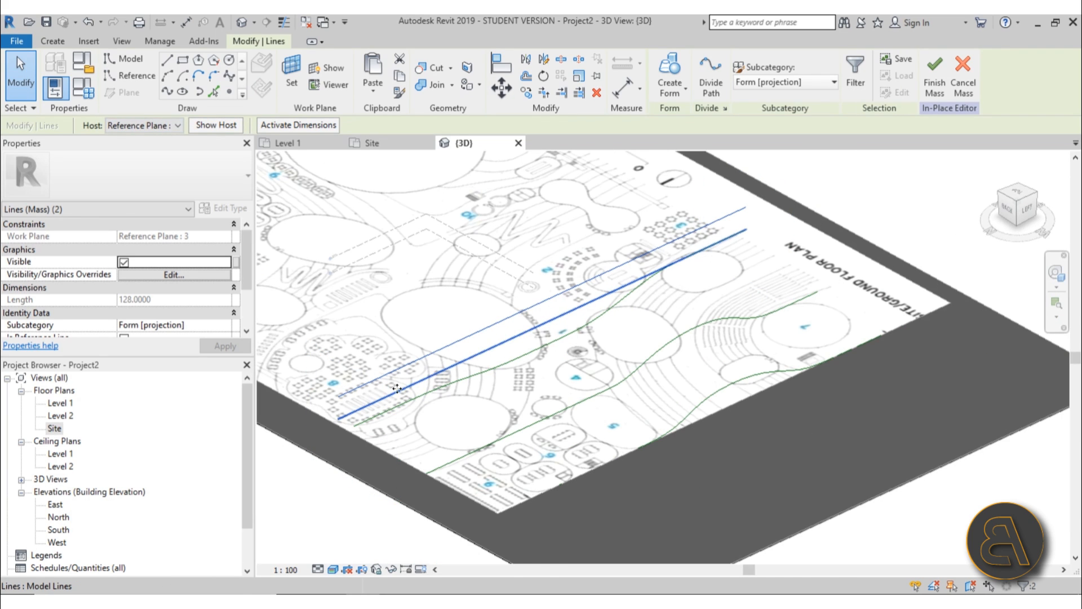
click(133, 126)
click(130, 181)
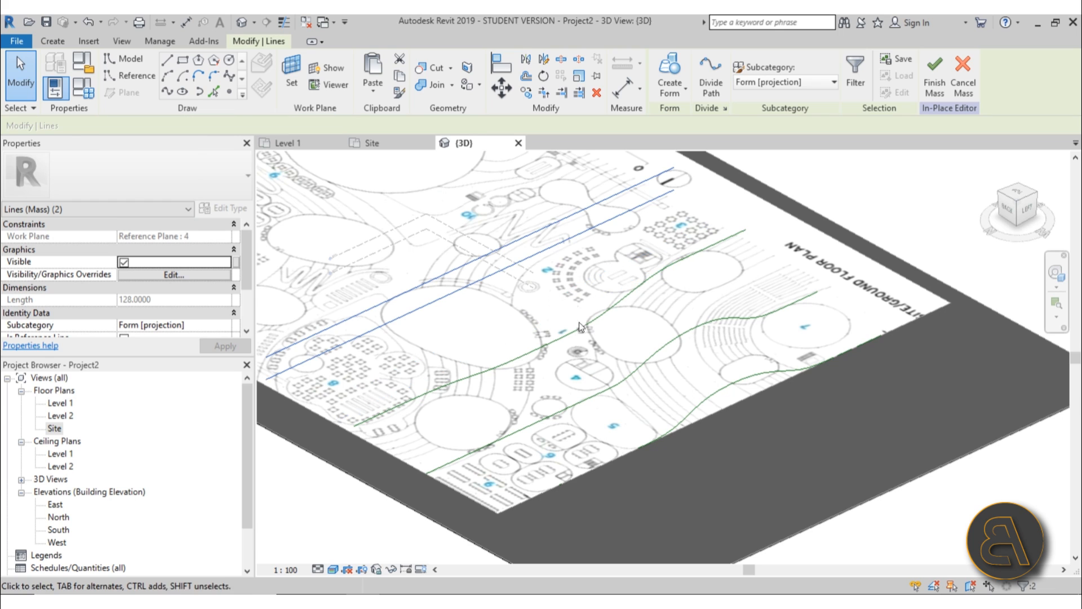
Copy the spline from Reference Plane : 3, paste it aligned to the same place, and host it on Reference Plane : 4
click(630, 299)
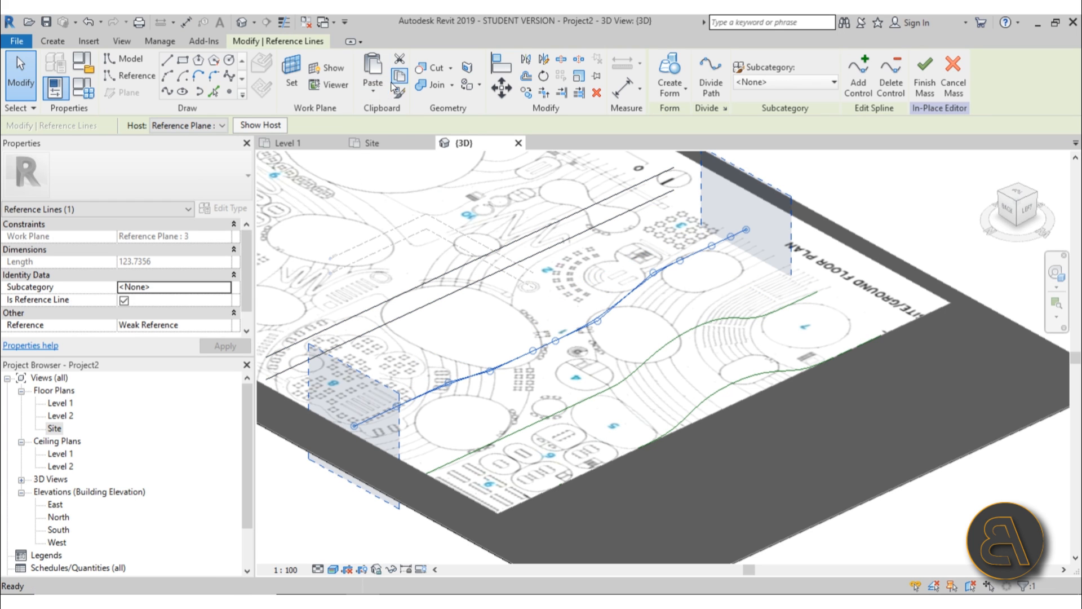
click(374, 95)
click(331, 226)
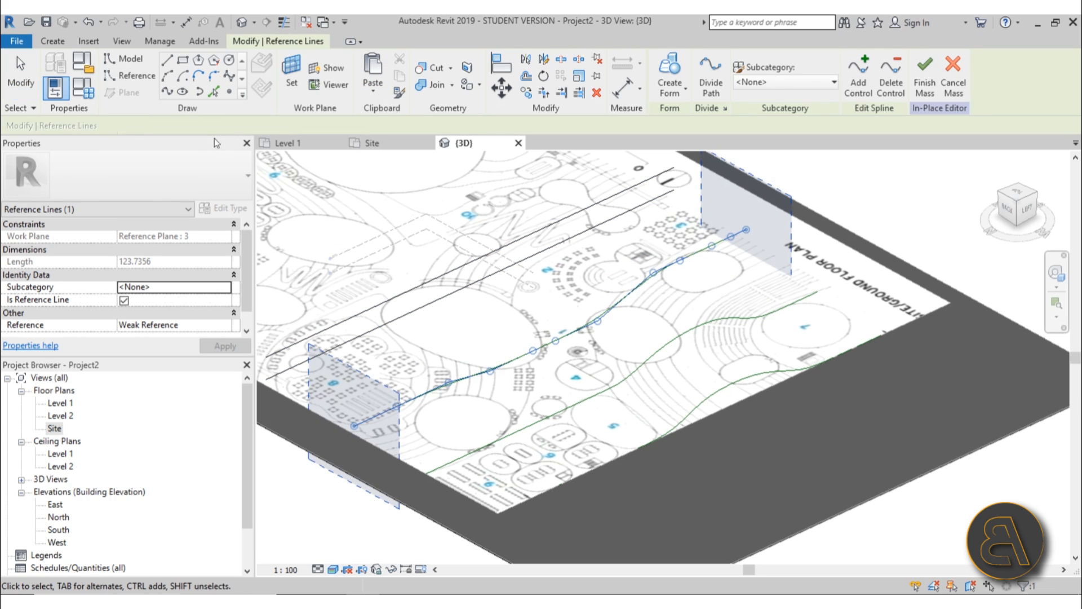
click(167, 126)
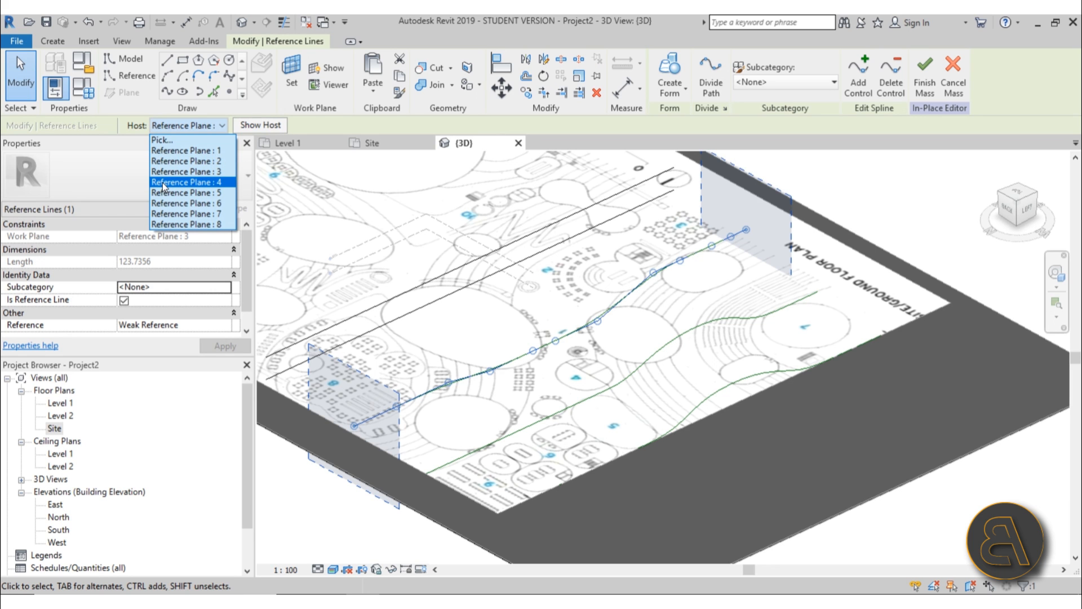
click(163, 183)
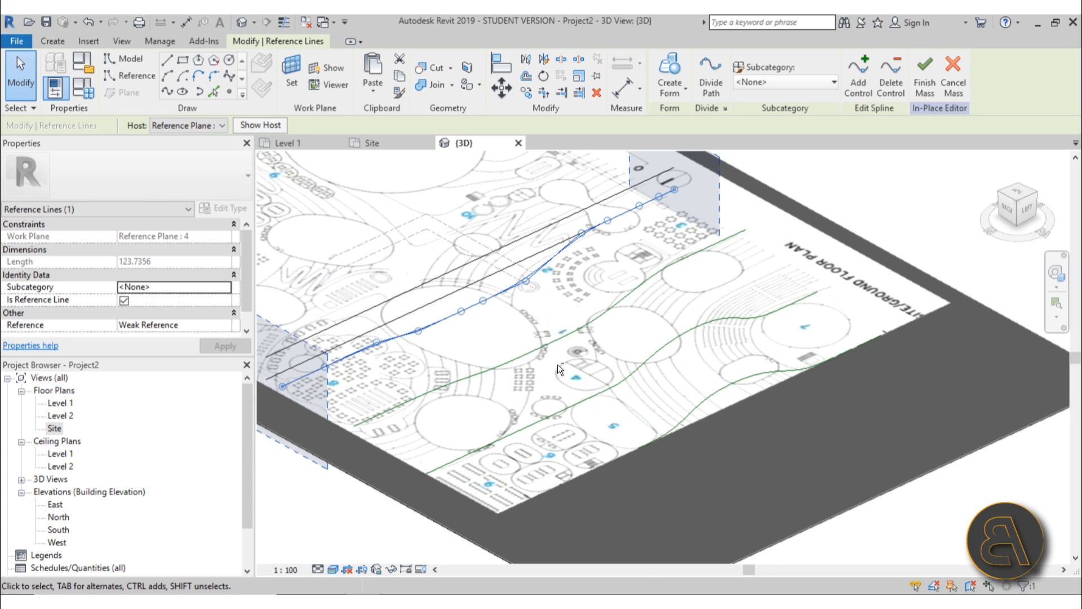
Raise the end point beside area 8 and the next two control points of the spline on Reference Plane : 4 to the lower straight line
shift+middle_drag(557, 364, 451, 376)
middle_drag(456, 375, 569, 403)
scroll(412, 396, up, 4)
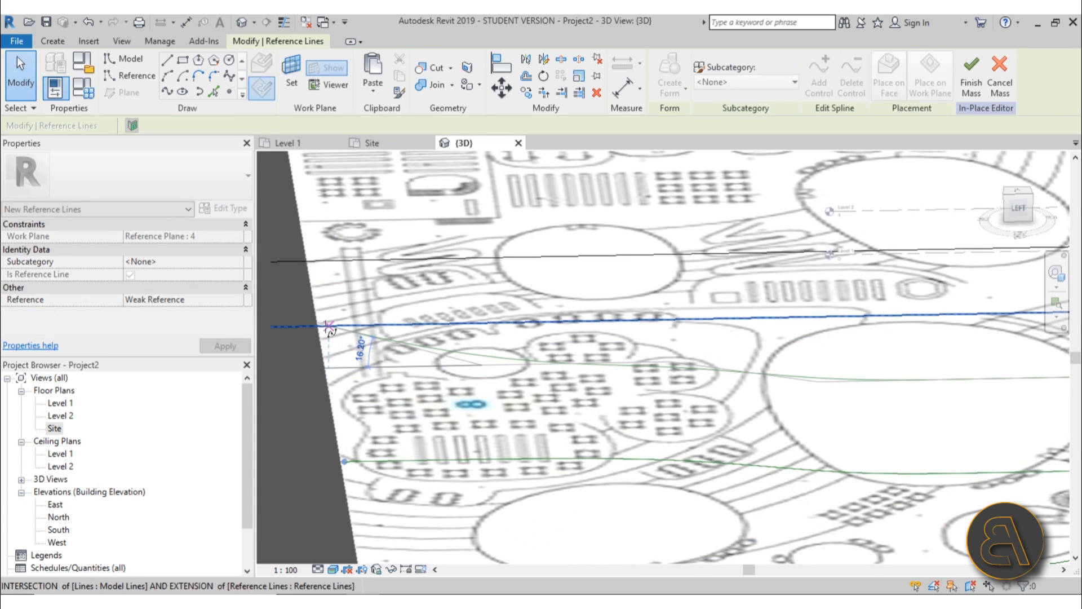
drag(484, 366, 485, 325)
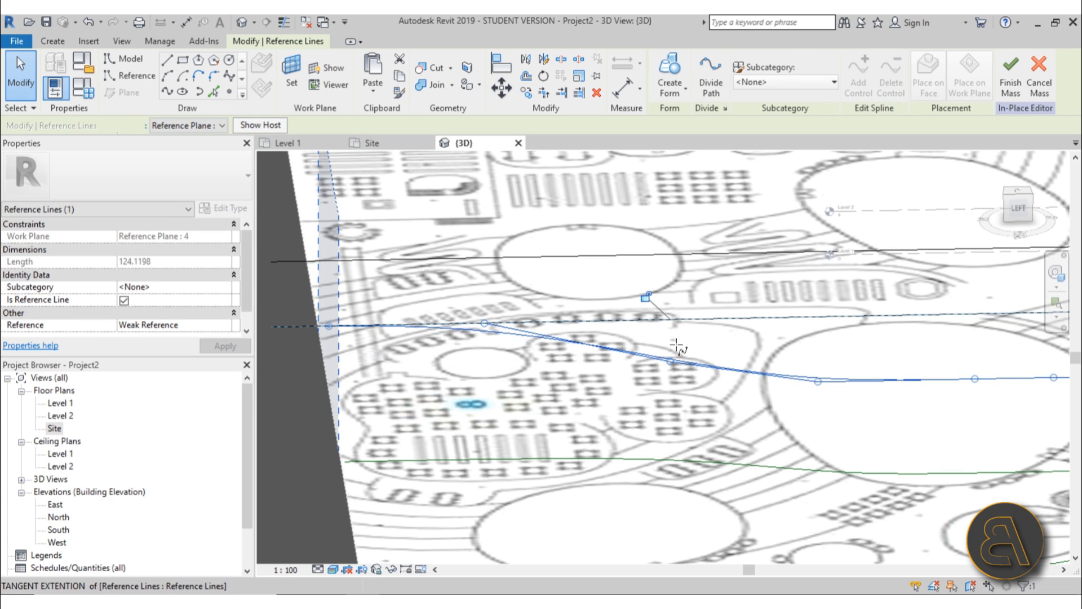
drag(676, 345, 679, 326)
Align two more control points across the large oval with the lower straight line and pull down the one near area 2 to form a dip
scroll(681, 332, down, 2)
shift+middle_drag(693, 349, 699, 395)
middle_drag(699, 395, 590, 411)
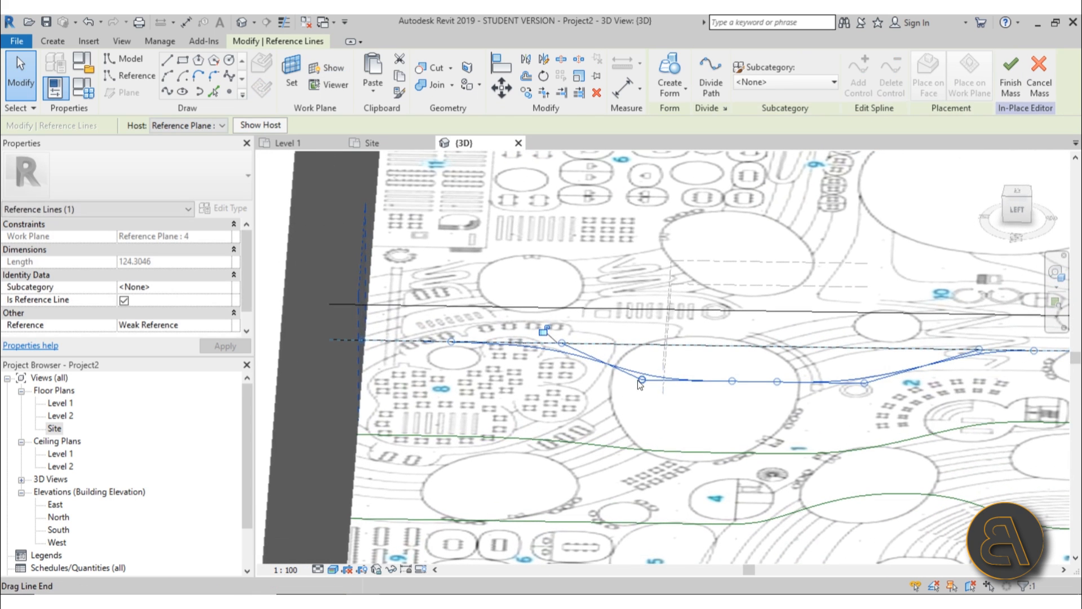
drag(641, 381, 642, 344)
drag(732, 382, 736, 345)
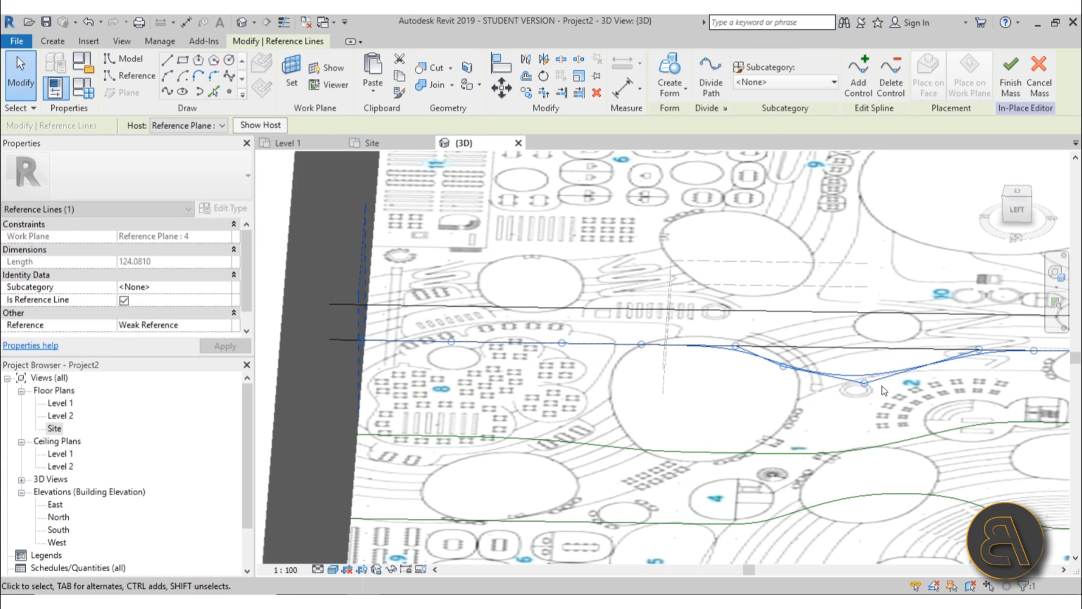
middle_drag(883, 390, 636, 367)
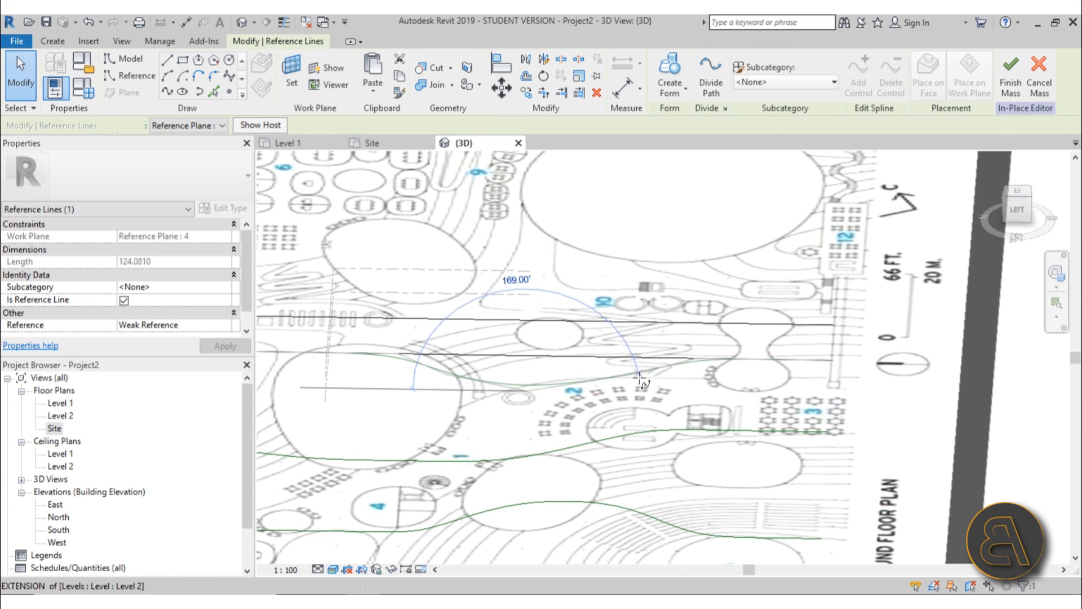
drag(640, 377, 642, 390)
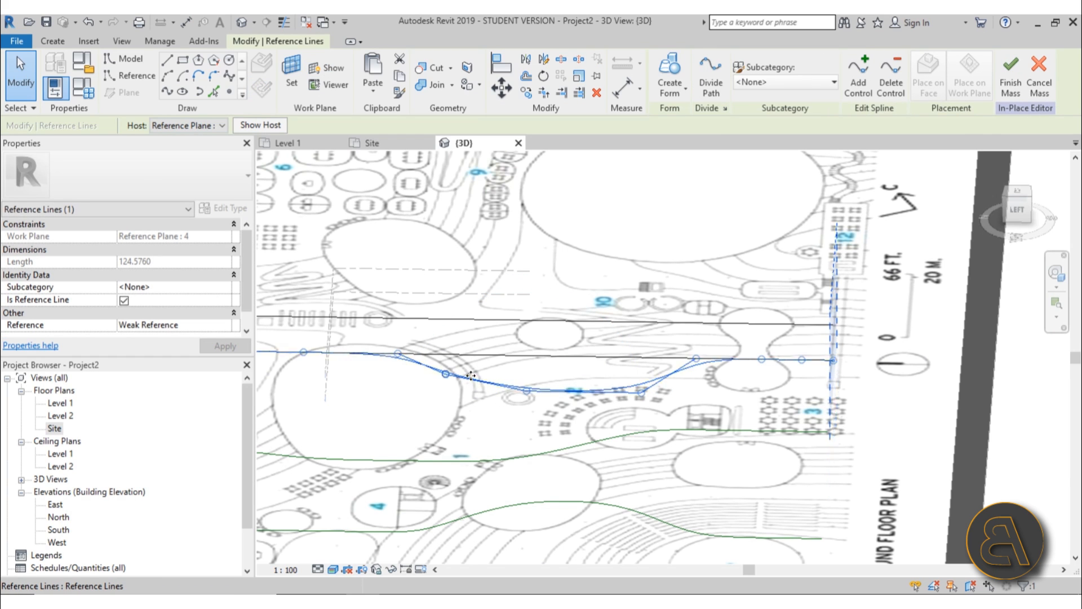
Add a control point to the spline on Reference Plane : 4 between the large oval and area 2, and raise it slightly above the curve
click(861, 97)
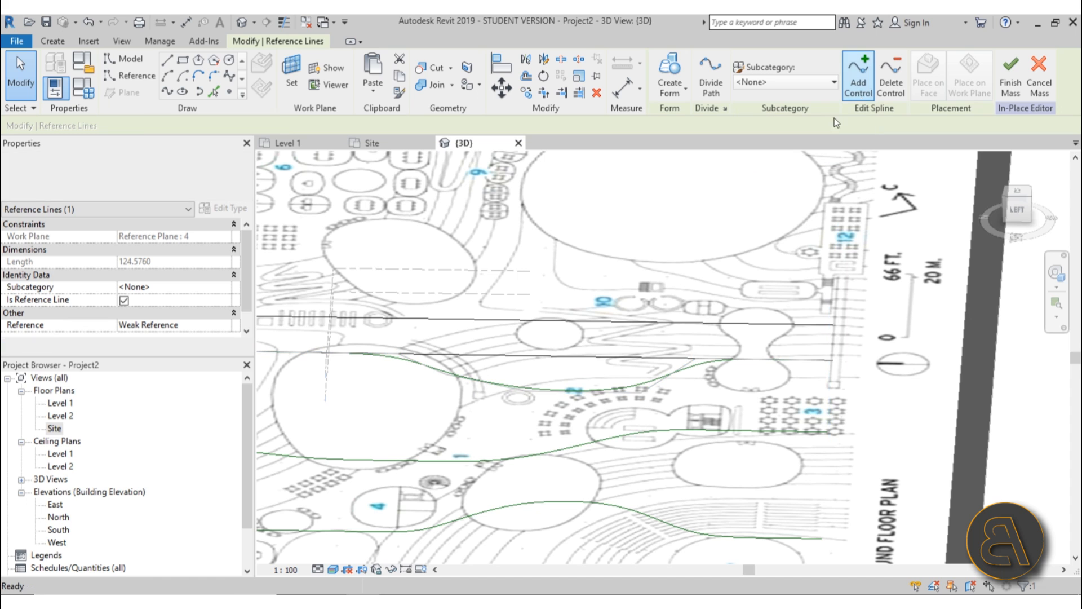
click(485, 384)
drag(486, 383, 487, 384)
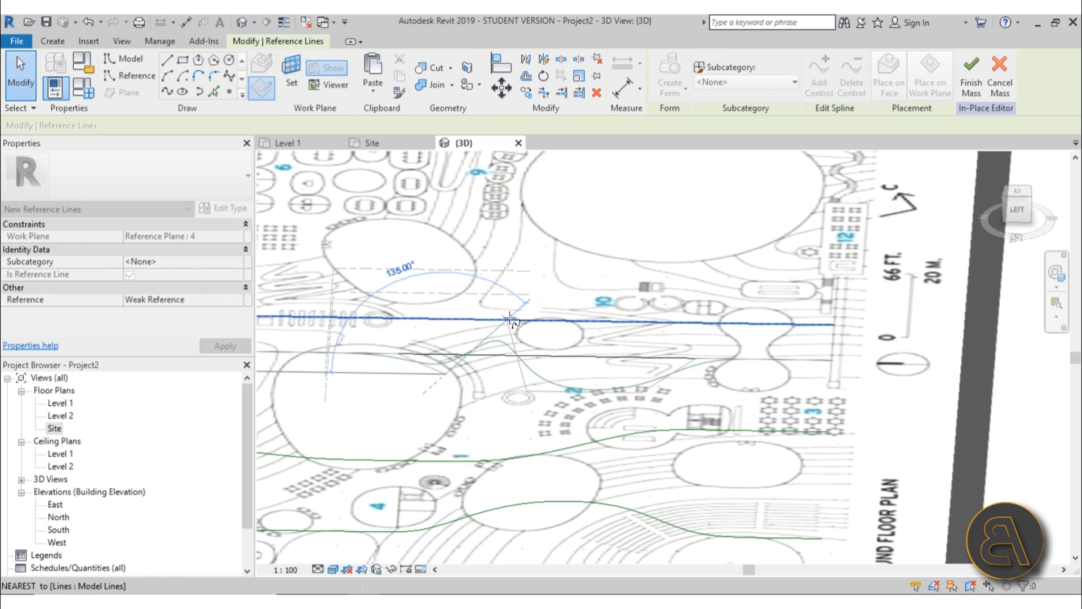
drag(463, 427, 481, 368)
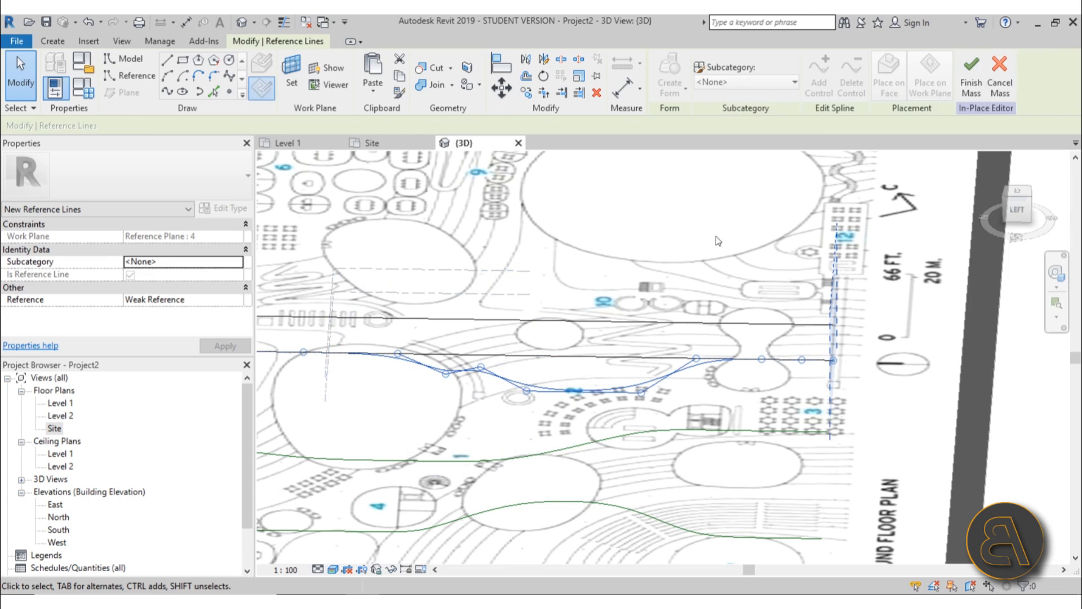
Delete a surplus control point between the large oval and area 2 from the spline on Reference Plane : 4
click(891, 88)
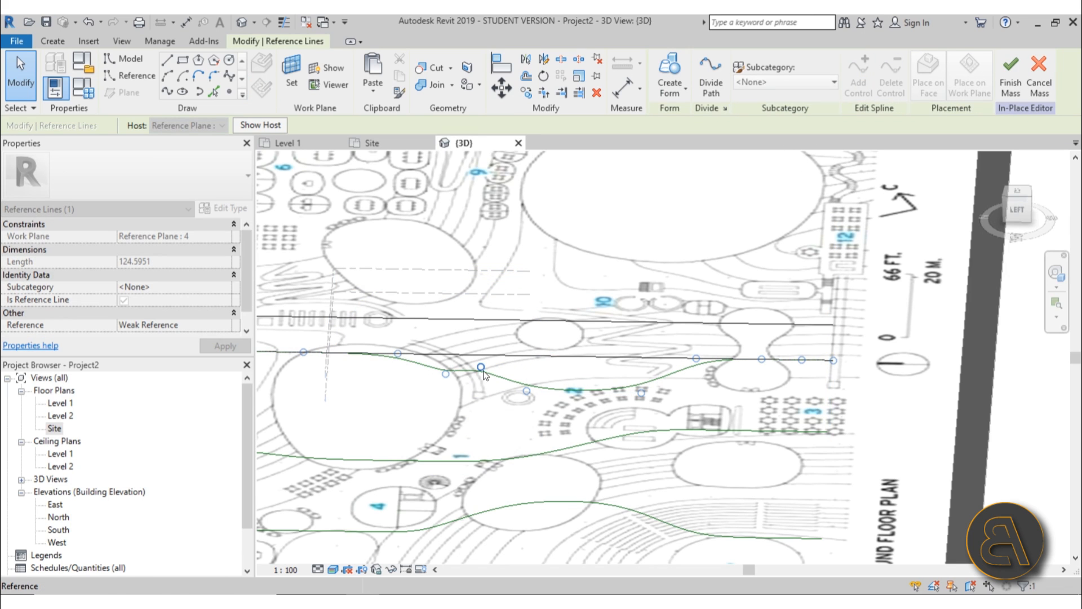
Lower the control points toward the area 3 end of the Reference Plane 4 spline to straighten that section
click(482, 369)
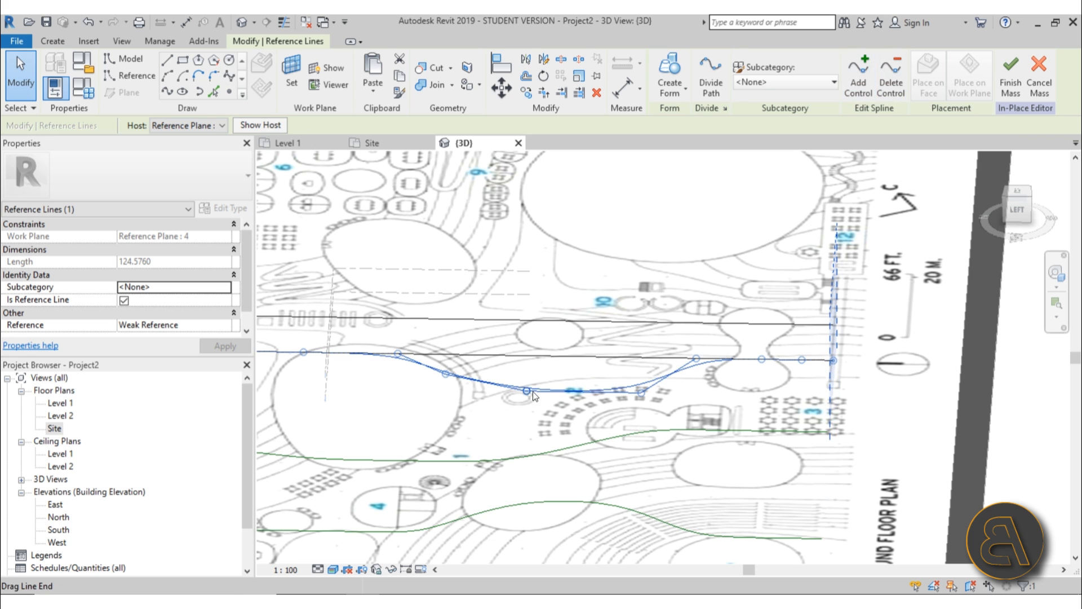
shift+middle_drag(628, 289, 702, 319)
scroll(697, 320, up, 3)
drag(665, 317, 796, 360)
drag(869, 286, 871, 348)
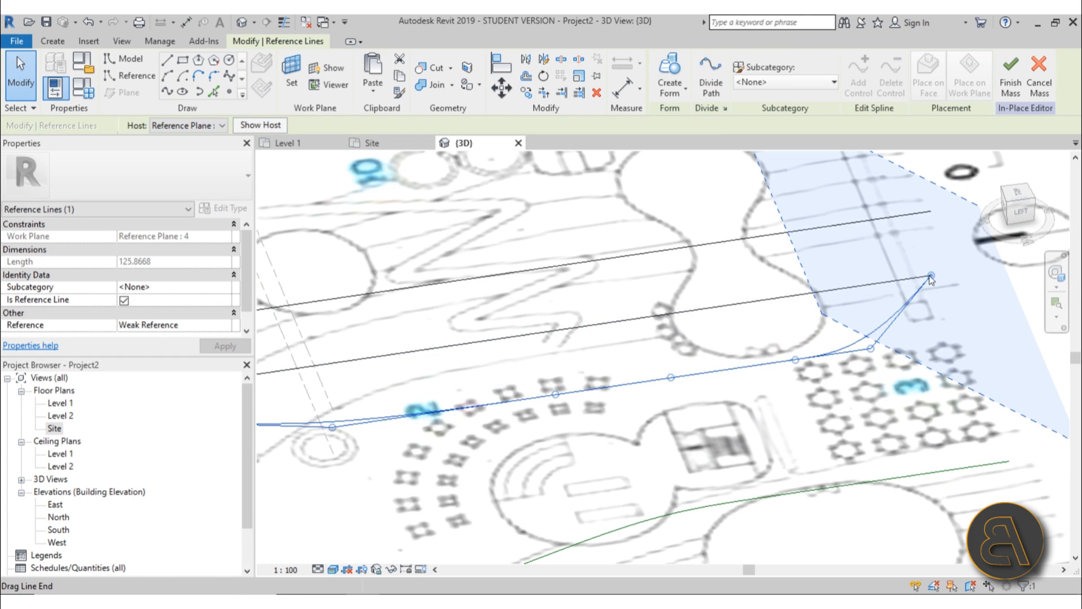
drag(932, 276, 933, 340)
scroll(852, 353, down, 3)
shift+middle_drag(746, 415, 762, 377)
click(373, 422)
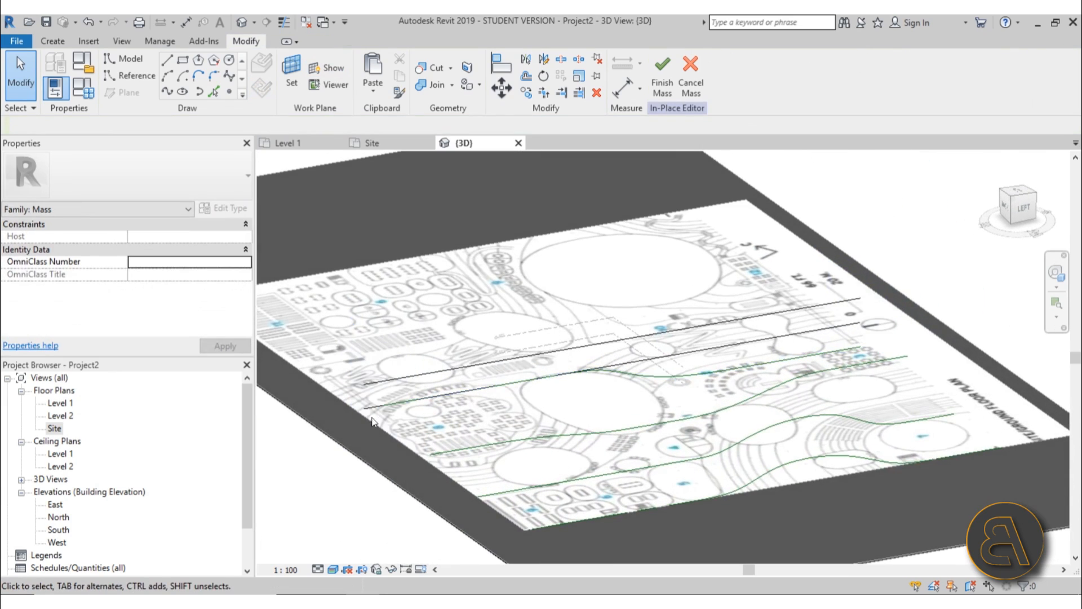
Examine the reshaped Reference Plane 4 spline against the site plan and neighbouring curves from above and at an angle
shift+middle_drag(372, 422, 516, 416)
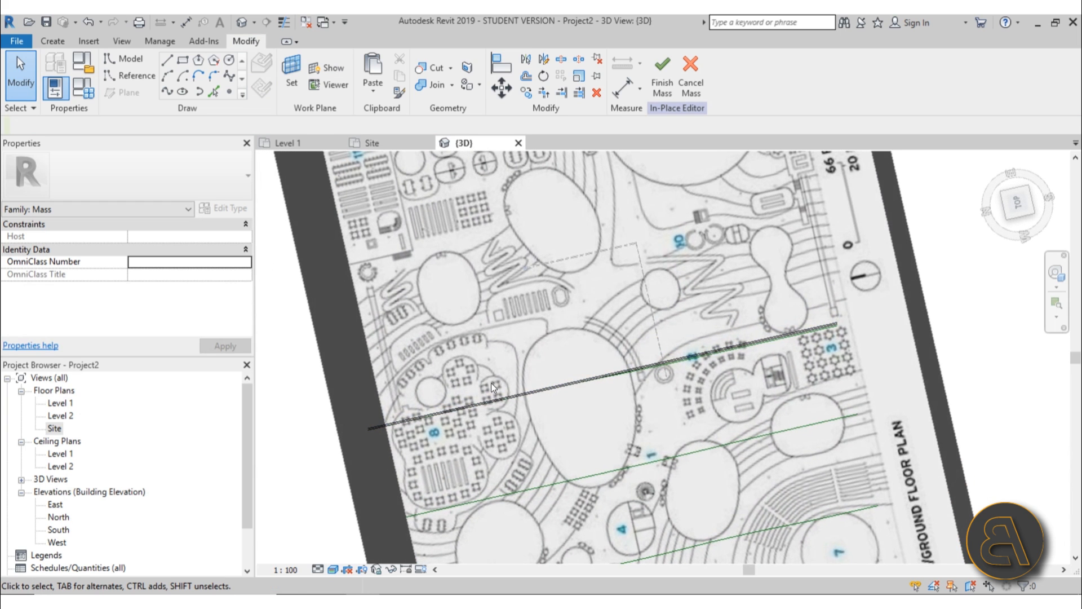
scroll(491, 381, down, 2)
scroll(509, 299, down, 2)
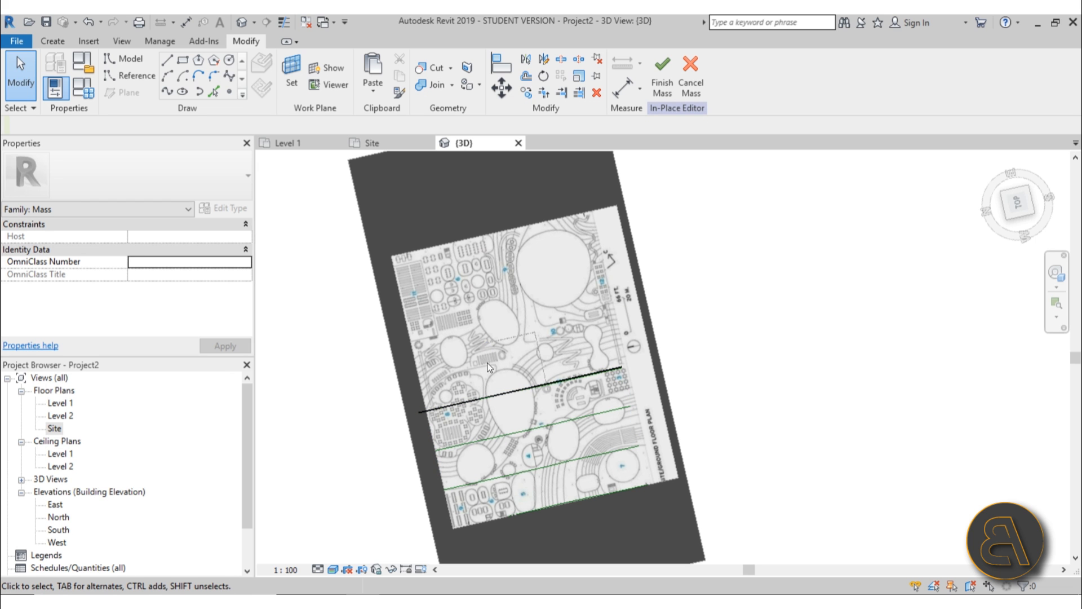
mouse_move(531, 381)
shift+middle_down()
mouse_move(536, 220)
mouse_move(558, 270)
mouse_move(553, 228)
mouse_move(529, 370)
shift+middle_up()
scroll(529, 369, up, 3)
scroll(529, 370, up, 3)
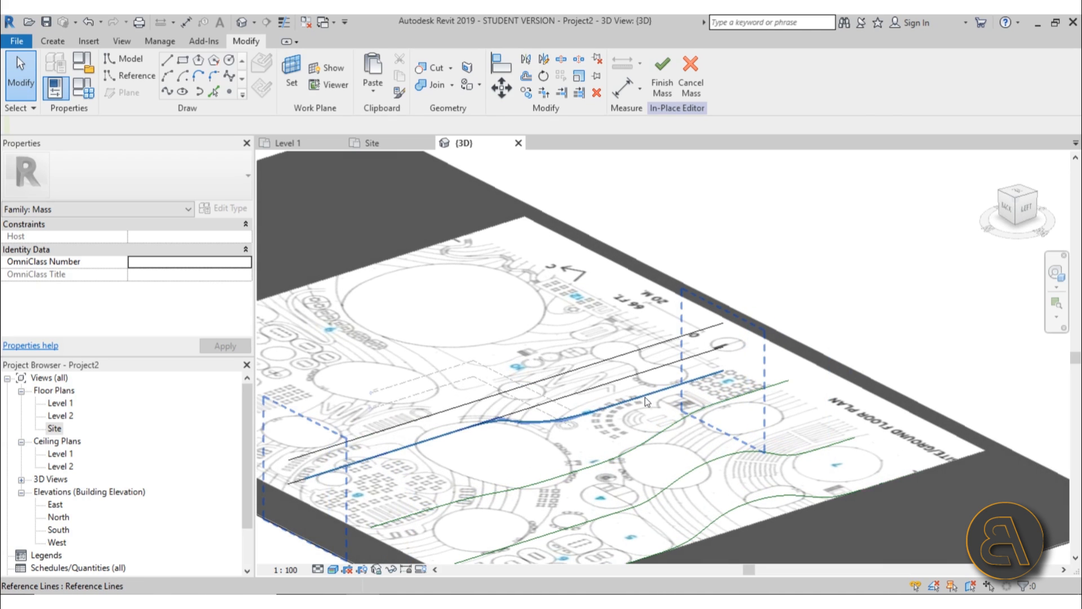
click(645, 400)
shift+middle_drag(567, 453, 608, 320)
scroll(643, 316, up, 3)
scroll(644, 313, down, 4)
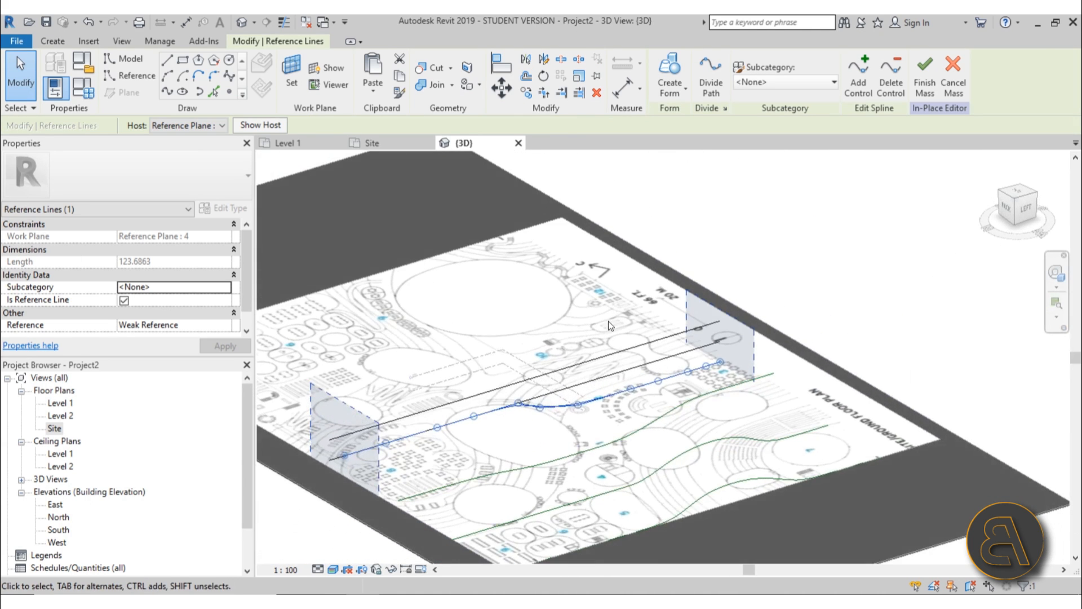
Rehost the two straight model lines on Reference Plane 5, and paste a same-place copy of the Reference Plane 4 spline hosted on Reference Plane 5
click(619, 348)
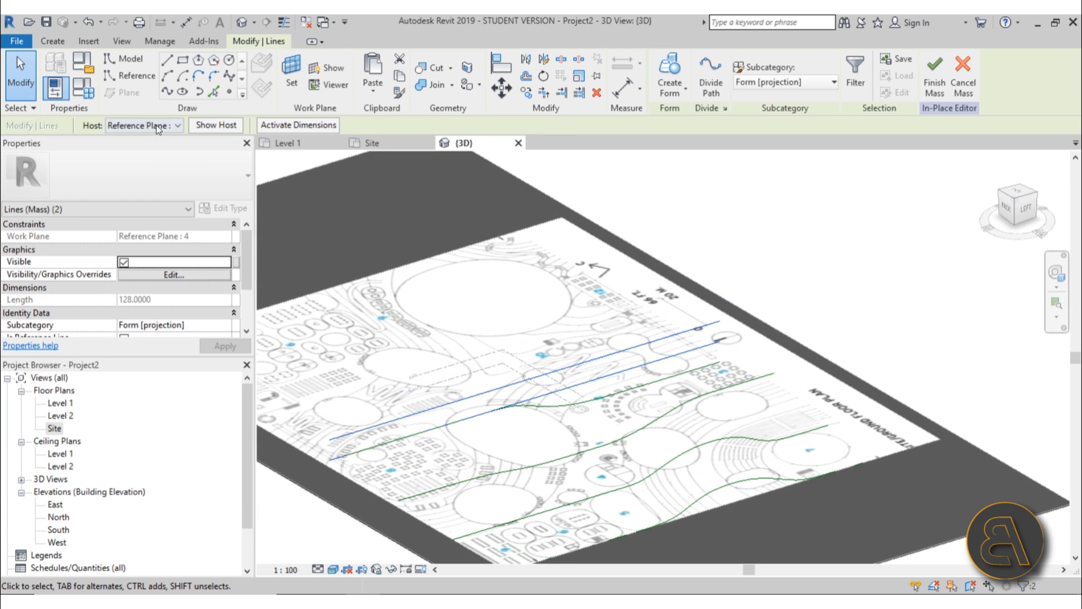
click(139, 193)
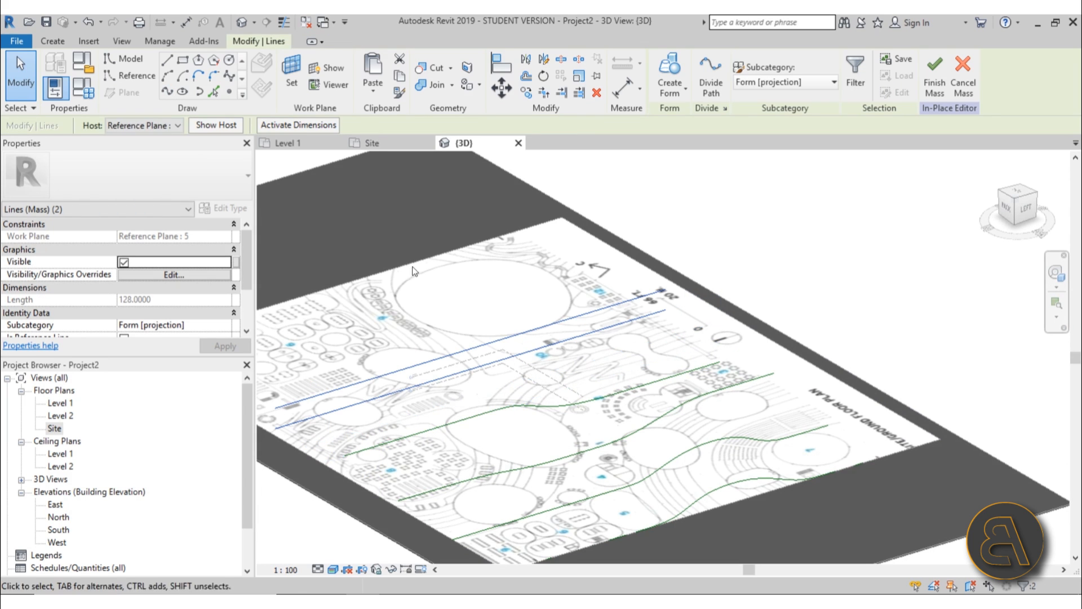
click(642, 390)
click(377, 102)
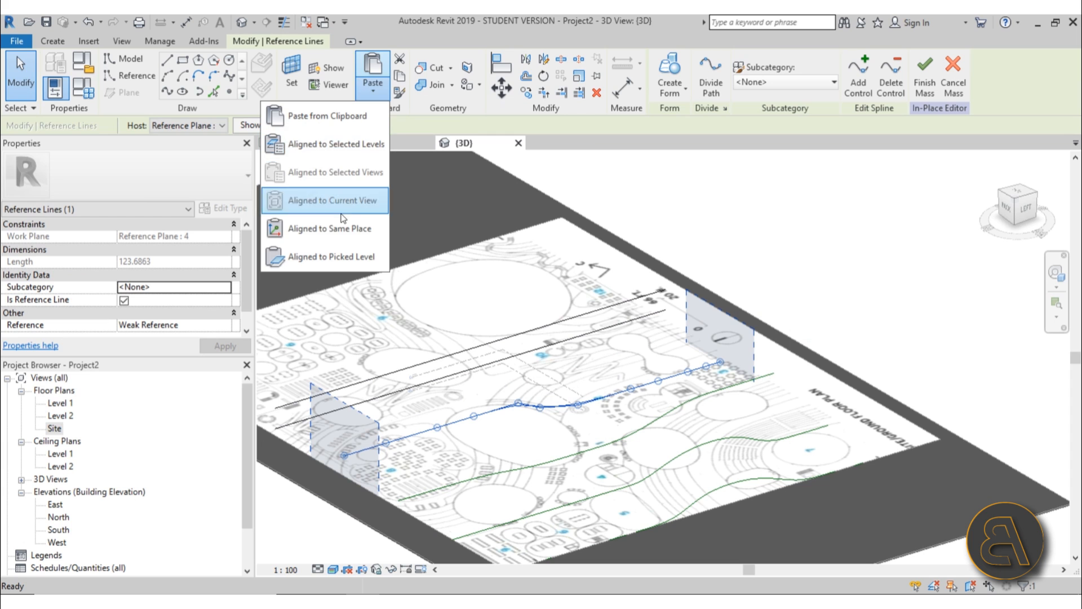
click(186, 125)
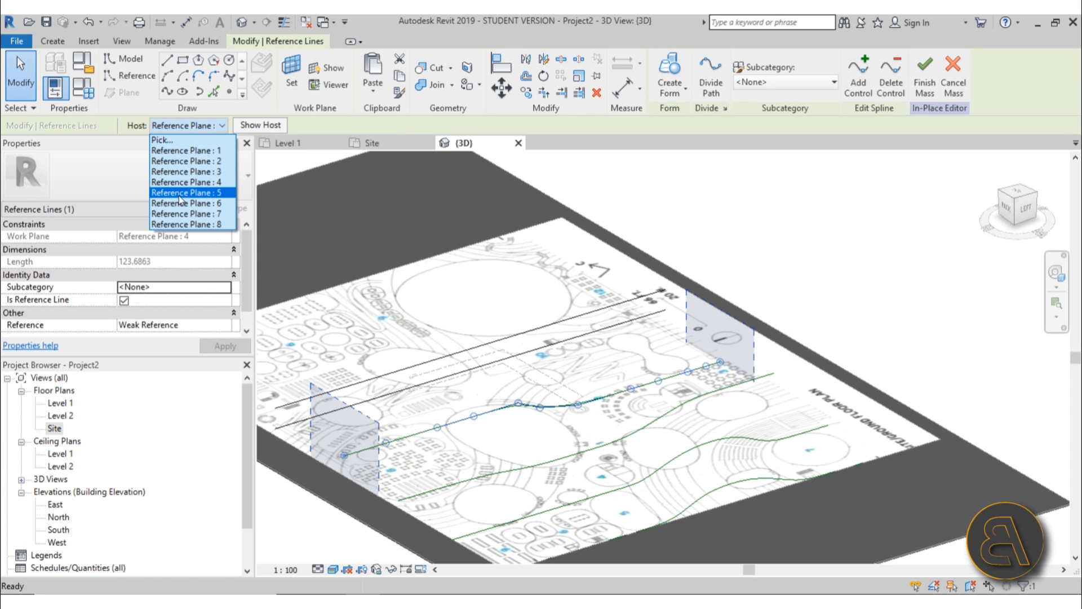
click(178, 194)
click(792, 298)
Reshape the Reference Plane 5 spline by lowering its control points from the area 11 side up to the oval
shift+middle_drag(789, 300, 711, 414)
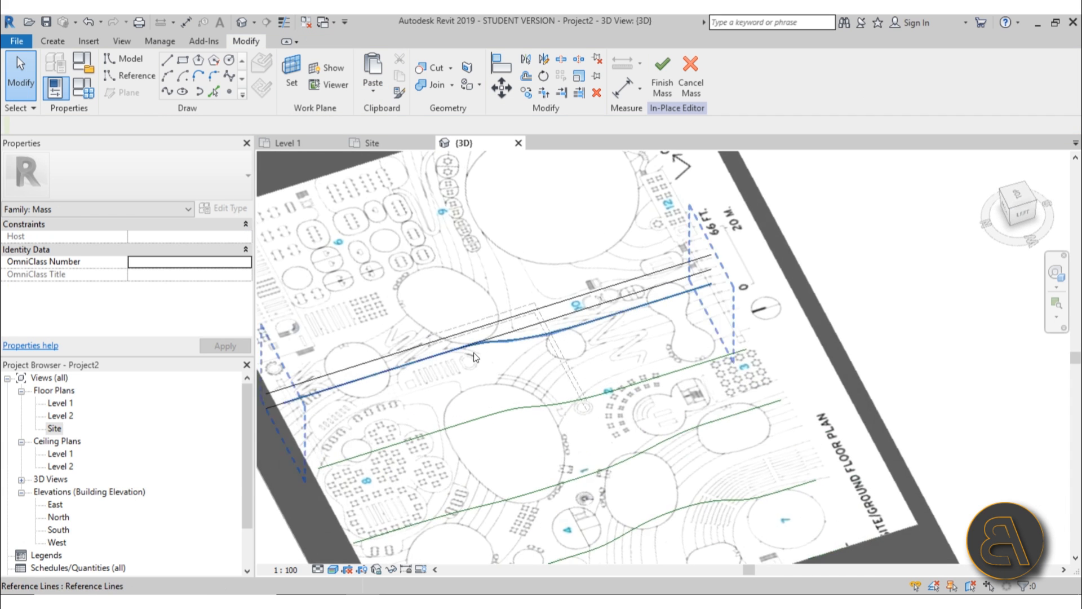
scroll(474, 353, up, 3)
click(519, 338)
shift+middle_drag(467, 364, 316, 338)
scroll(518, 281, down, 3)
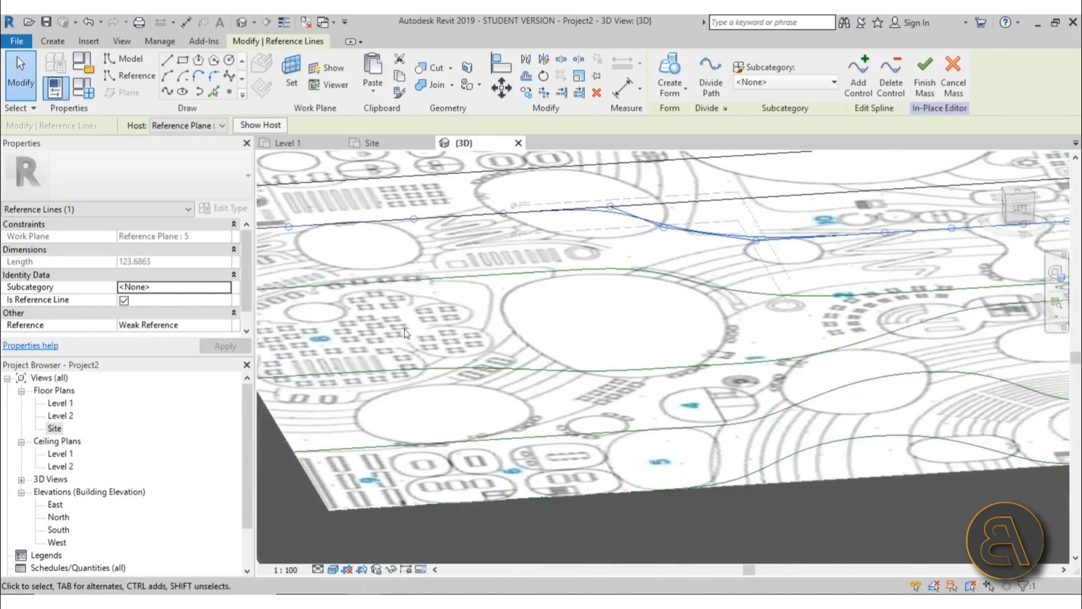
scroll(301, 309, up, 5)
drag(319, 310, 319, 326)
drag(498, 297, 496, 314)
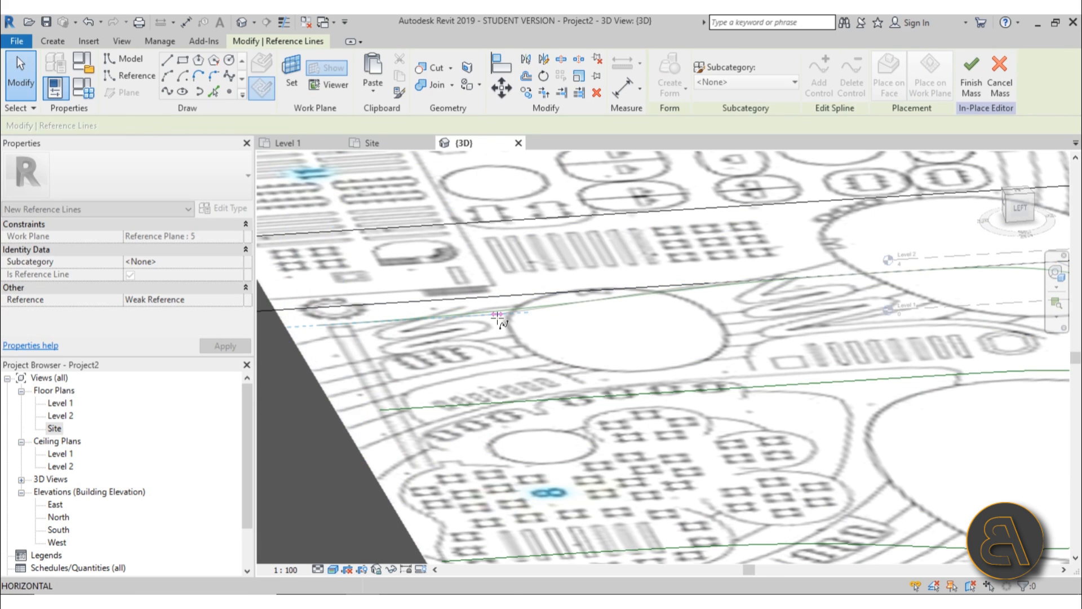
drag(714, 284, 714, 301)
middle_drag(751, 340, 408, 357)
drag(527, 290, 526, 309)
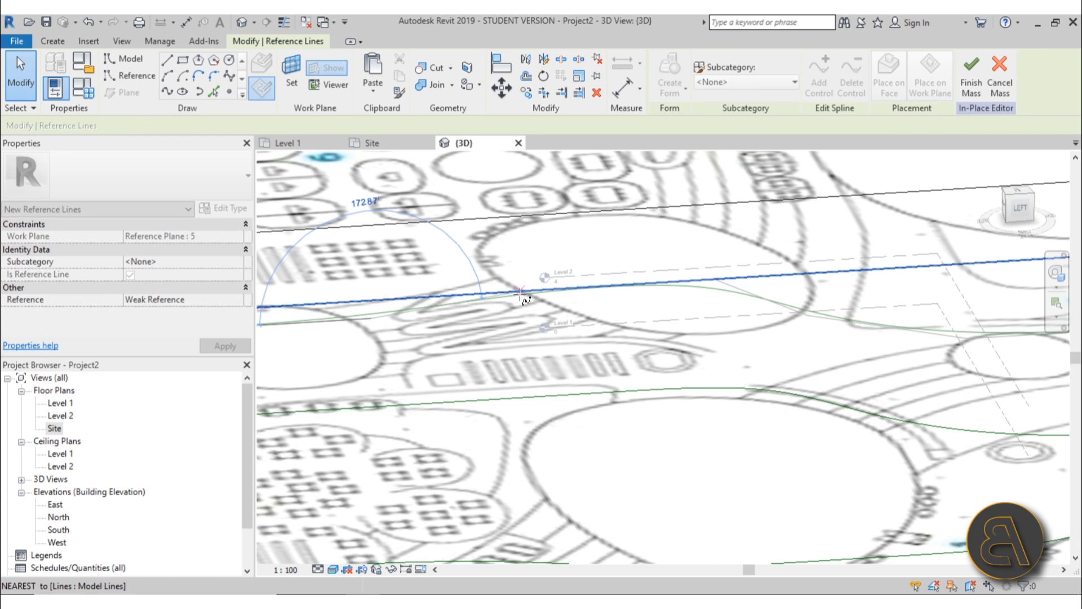
drag(371, 318, 370, 319)
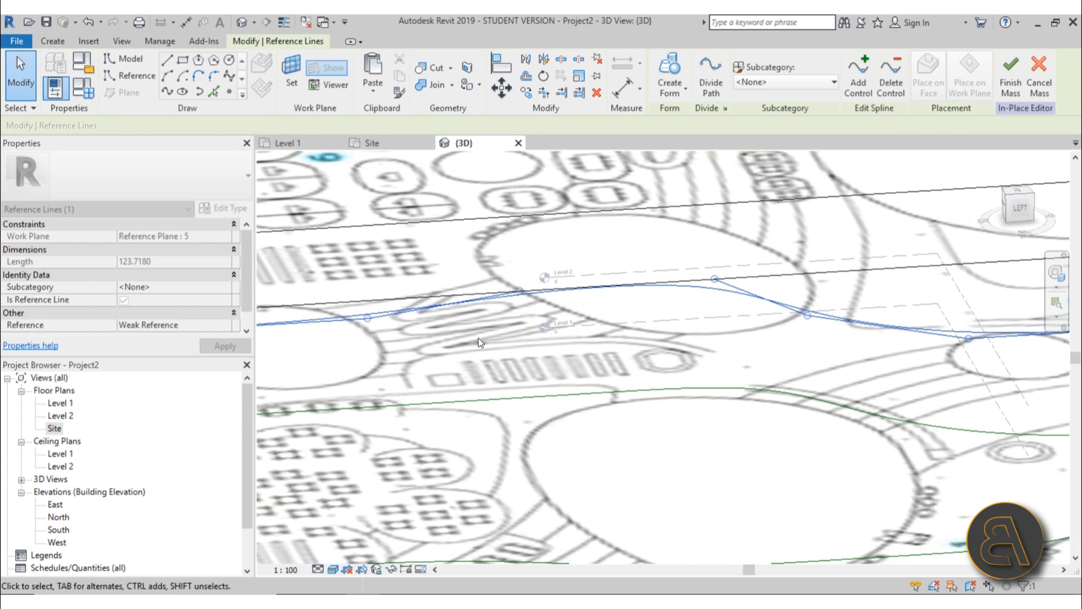
Lower the Reference Plane 5 spline's crest over the oval and raise its control points from area 10 to the scale-bar end
scroll(478, 337, down, 3)
shift+middle_drag(480, 338, 558, 369)
middle_drag(685, 346, 697, 381)
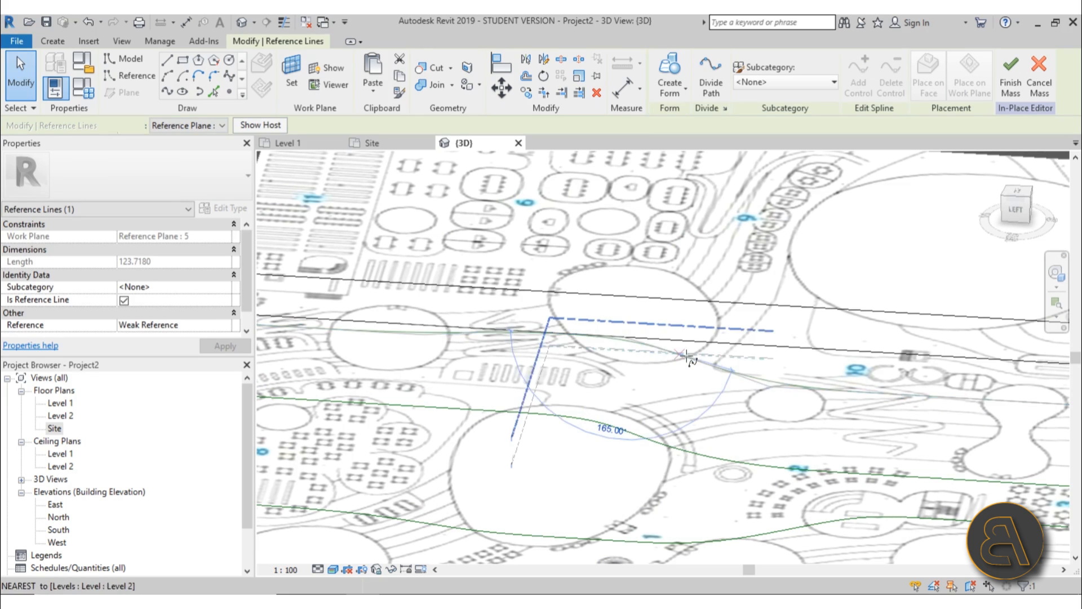
drag(687, 356, 688, 358)
shift+middle_drag(736, 384, 575, 424)
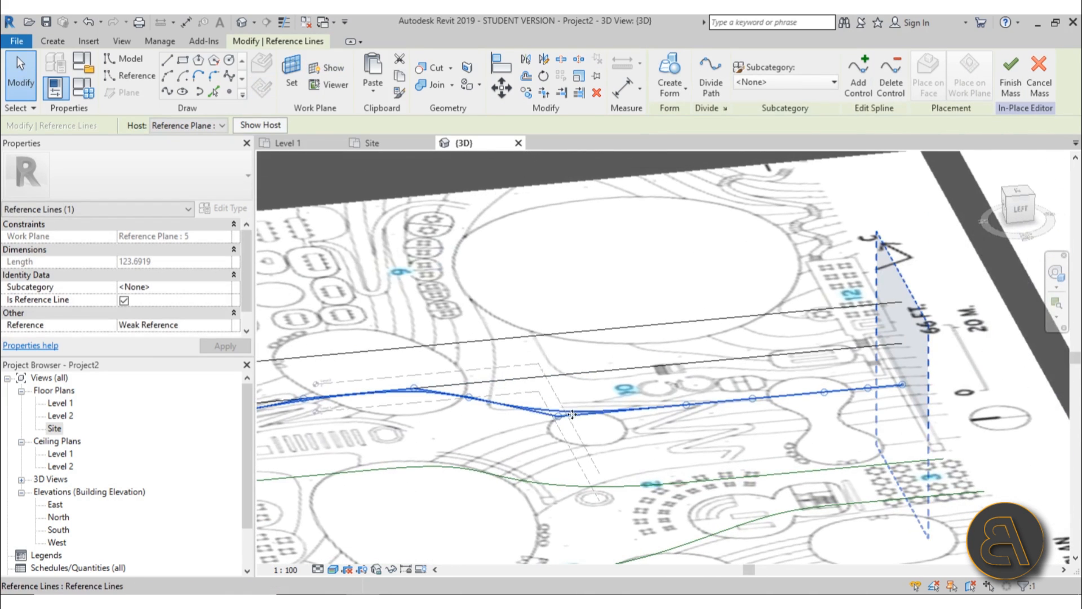
drag(564, 400, 566, 394)
drag(691, 406, 691, 384)
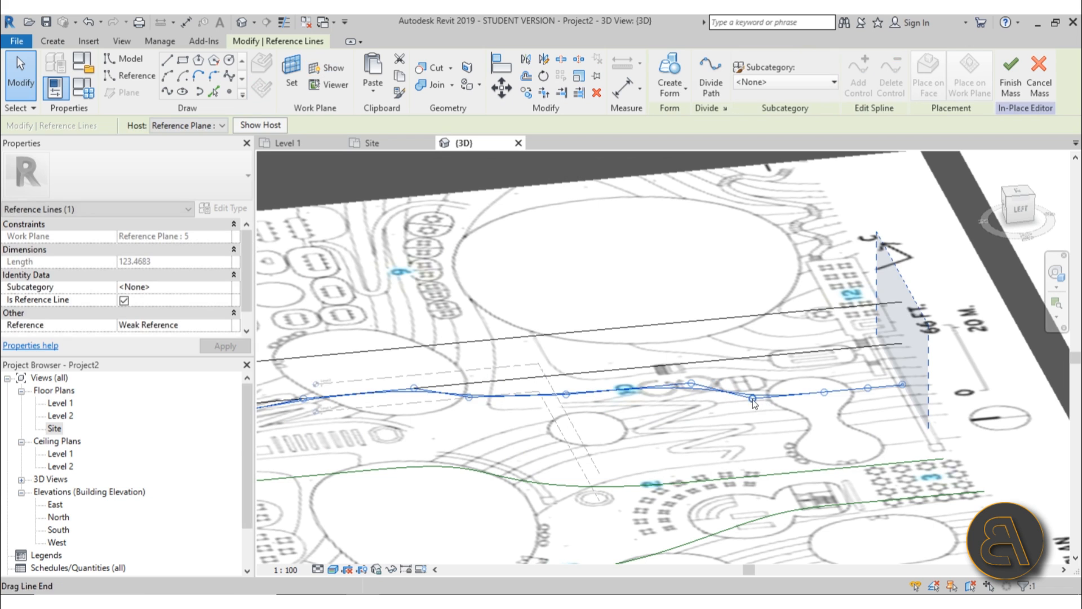
drag(753, 400, 754, 383)
drag(825, 392, 902, 370)
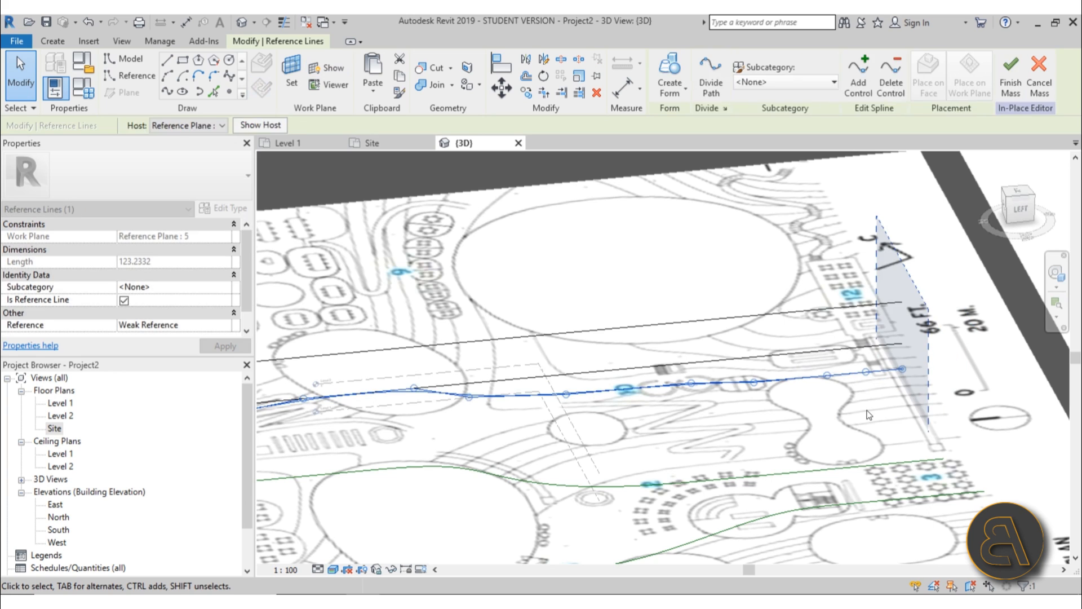
click(870, 416)
Rehost the two straight model lines from Reference Plane 5 to Reference Plane 6
shift+middle_drag(812, 421, 607, 385)
click(607, 384)
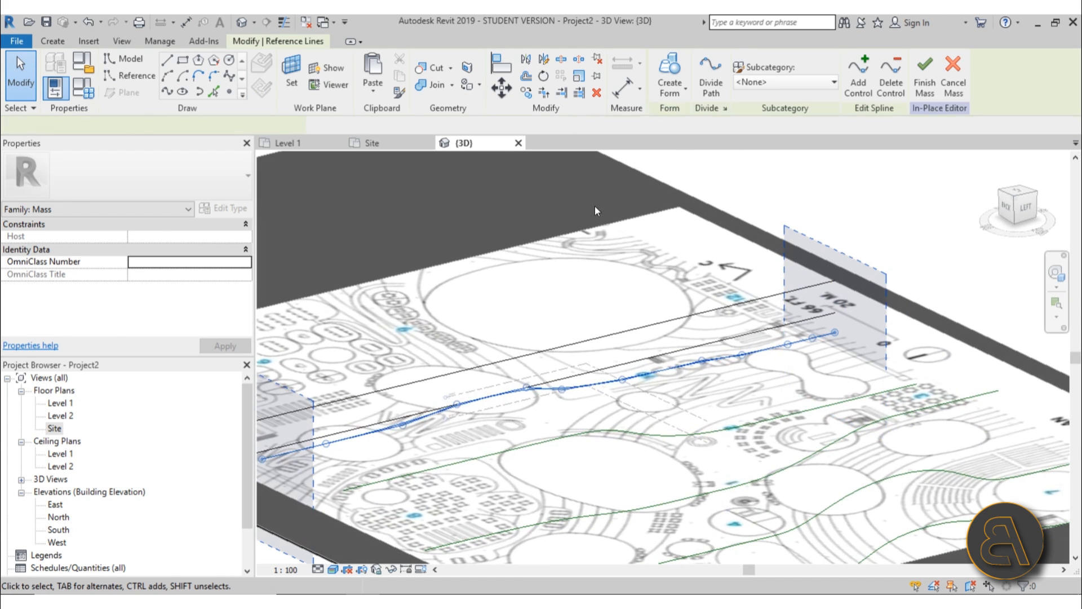
click(635, 320)
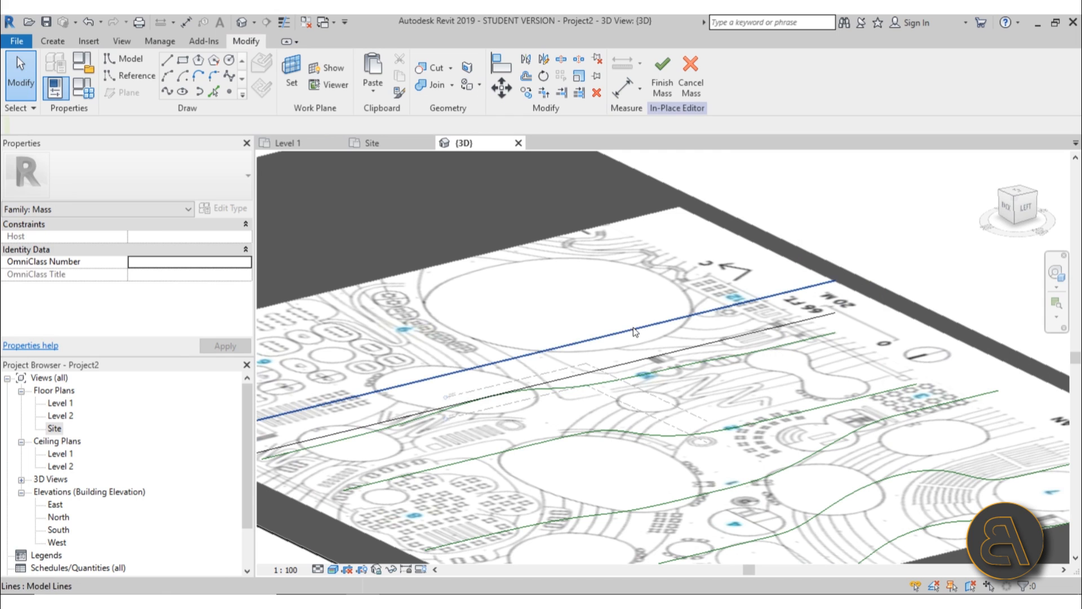
click(646, 356)
ctrl+click(611, 341)
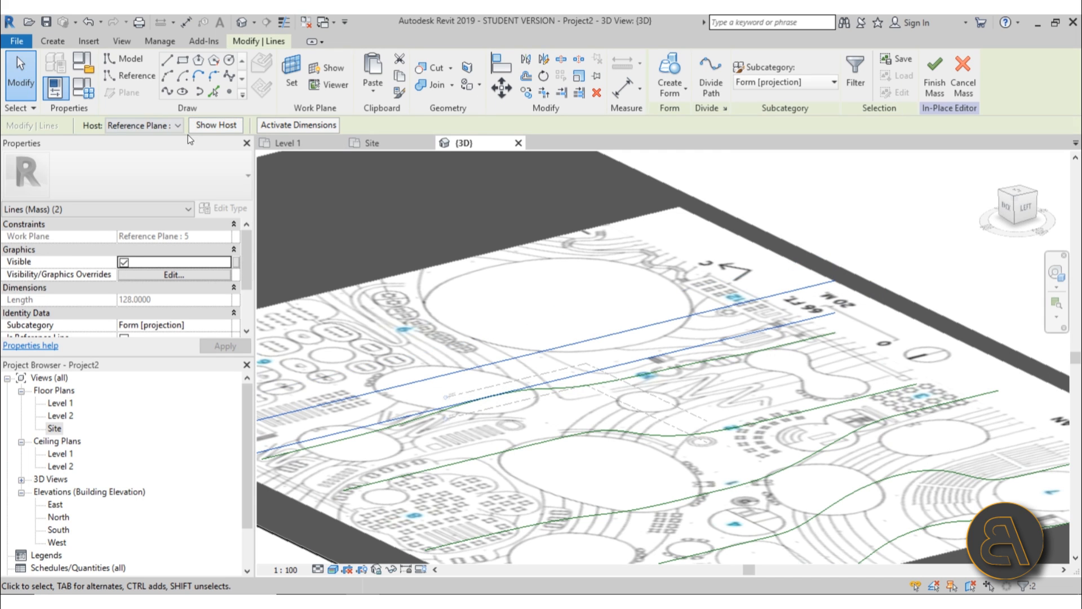
click(133, 207)
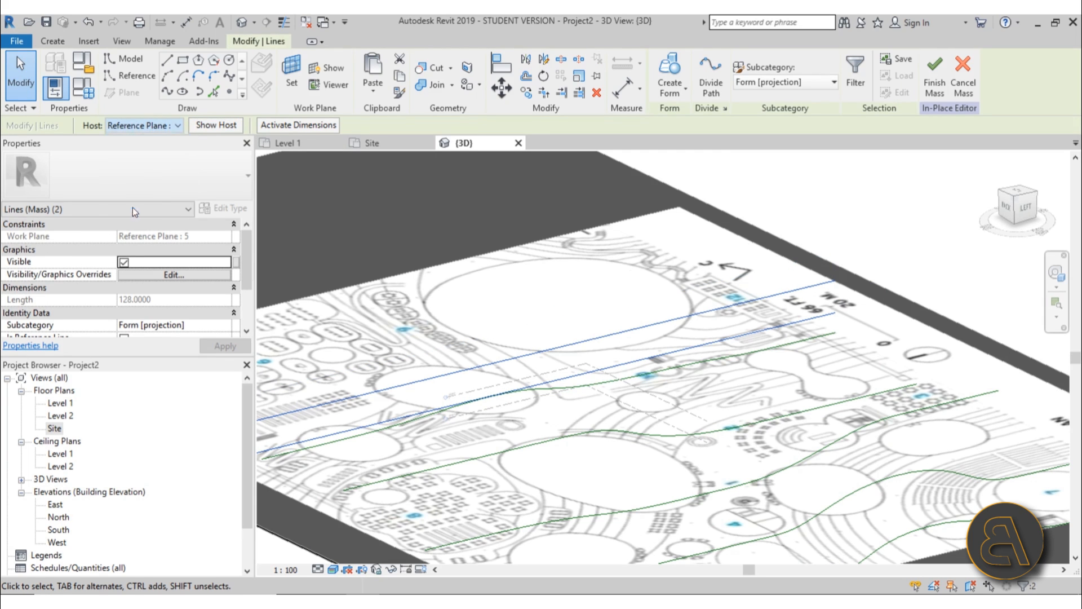
Paste a copy of the Reference Plane 5 spline aligned to the same place and host it on Reference Plane 6
click(669, 367)
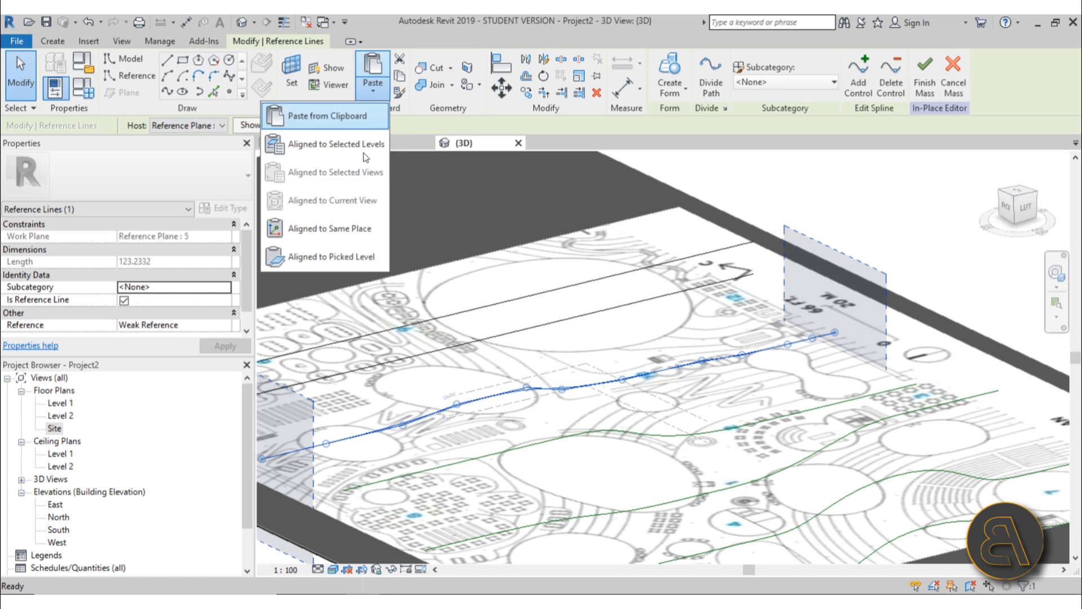
click(329, 229)
click(186, 126)
click(178, 202)
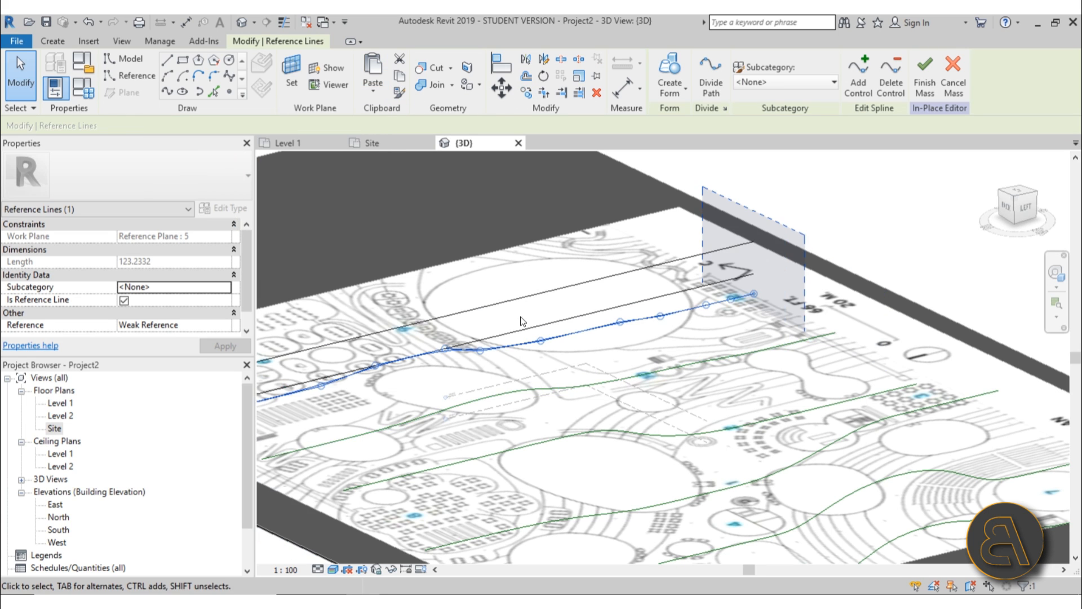
Lower the end point and adjacent control points of the Reference Plane 6 spline at its area 11 end
mouse_move(620, 395)
shift+middle_down()
mouse_move(672, 424)
mouse_move(643, 414)
mouse_move(684, 282)
mouse_move(663, 312)
mouse_move(652, 383)
mouse_move(665, 389)
mouse_move(649, 360)
mouse_move(639, 211)
mouse_move(633, 220)
shift+middle_up()
middle_drag(632, 220, 612, 271)
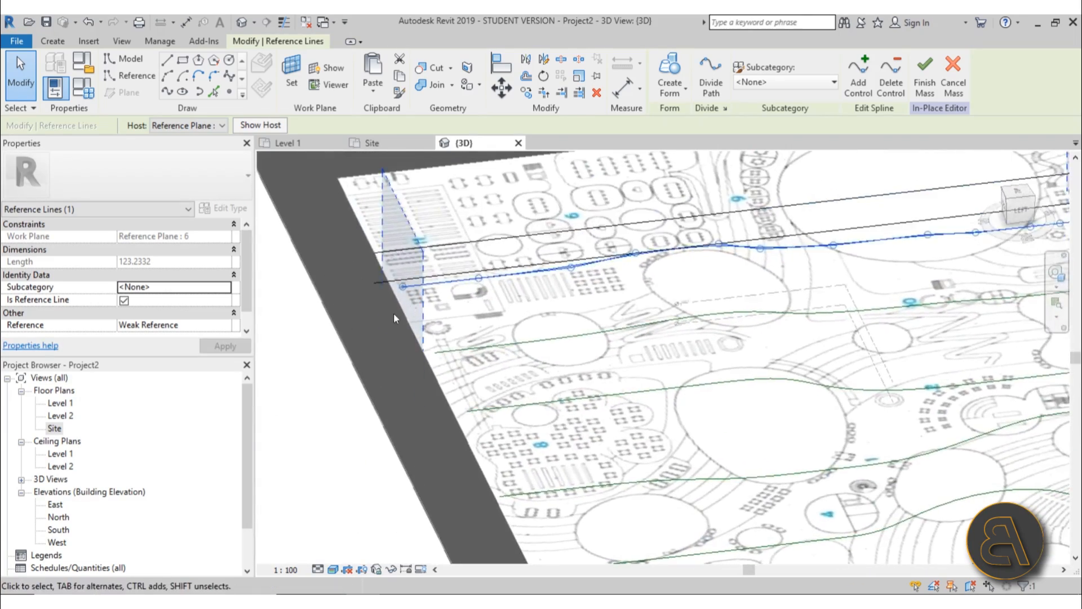
scroll(408, 267, up, 3)
drag(406, 270, 406, 270)
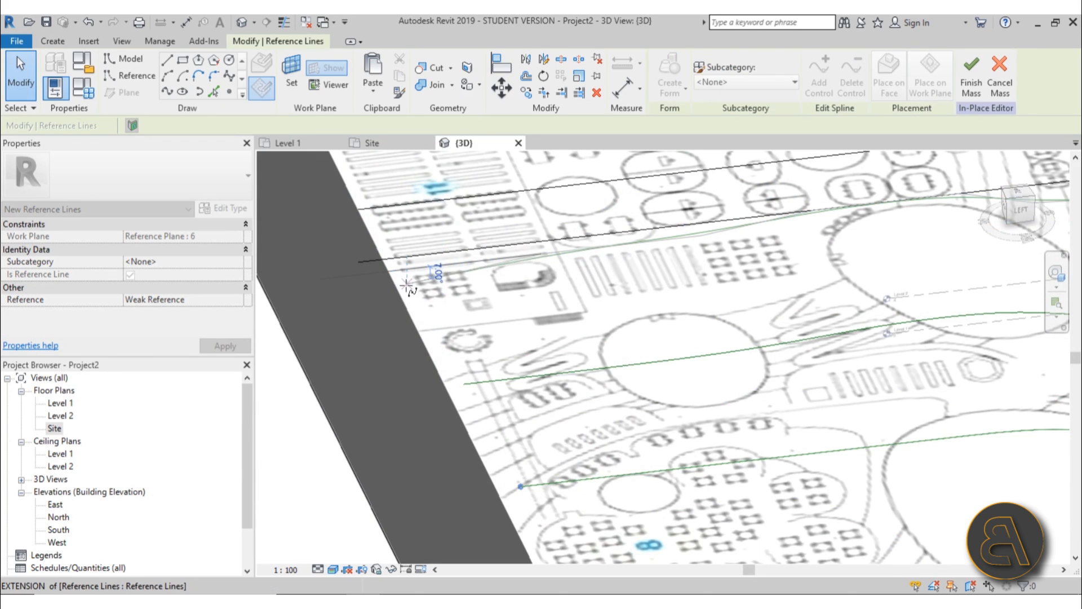
drag(407, 309, 408, 310)
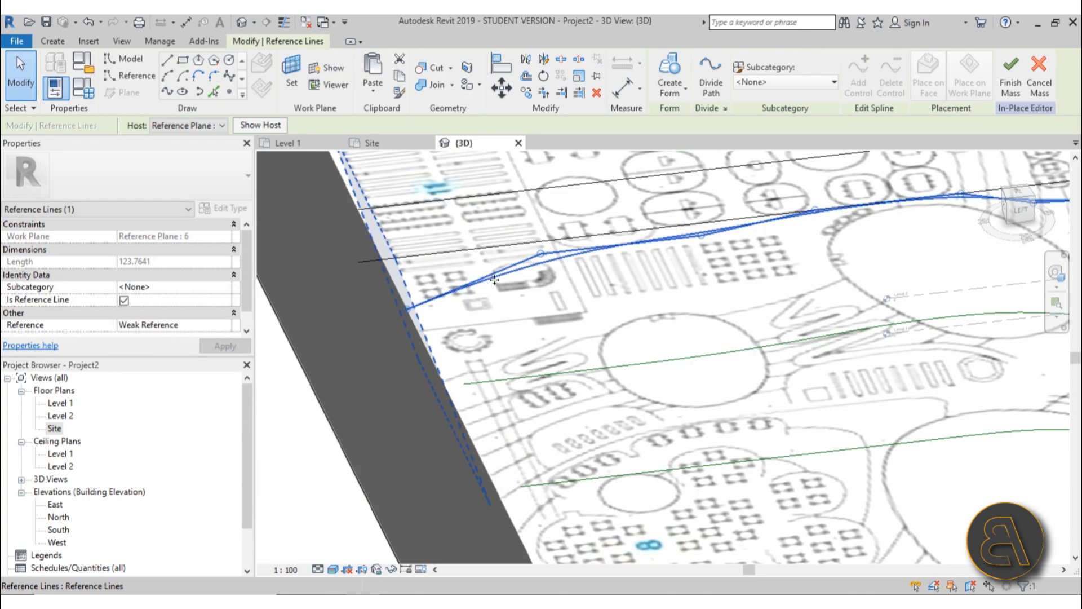
scroll(549, 332, down, 3)
shift+middle_drag(550, 332, 546, 275)
drag(539, 296, 722, 299)
Lower the Reference Plane 6 spline's control points over the oval between areas 6 and 9
shift+middle_drag(677, 326, 462, 531)
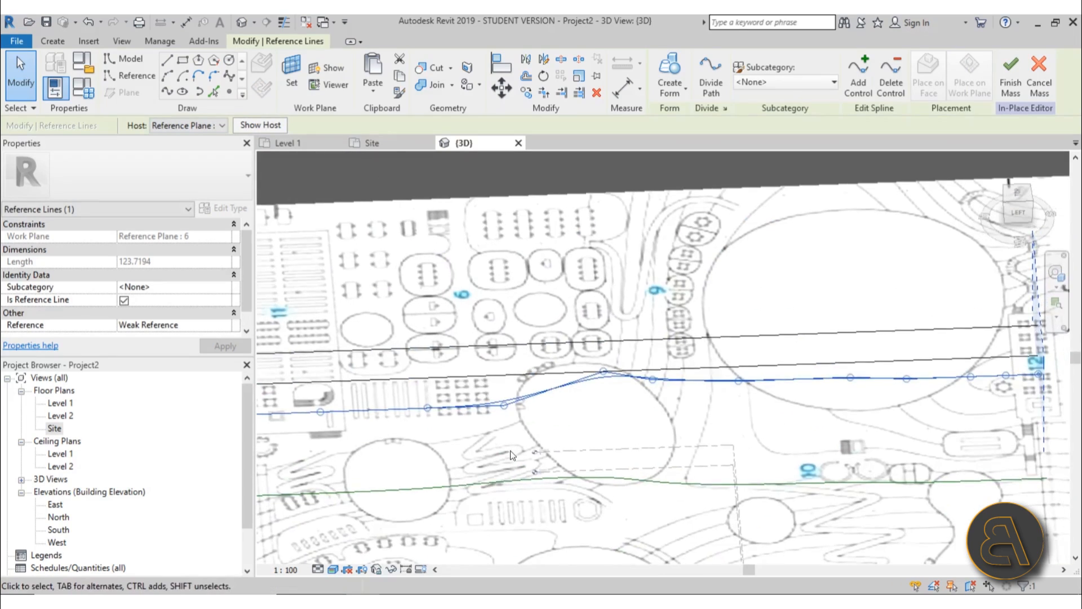
shift+middle_drag(628, 421, 627, 374)
scroll(611, 365, up, 2)
drag(611, 366, 580, 417)
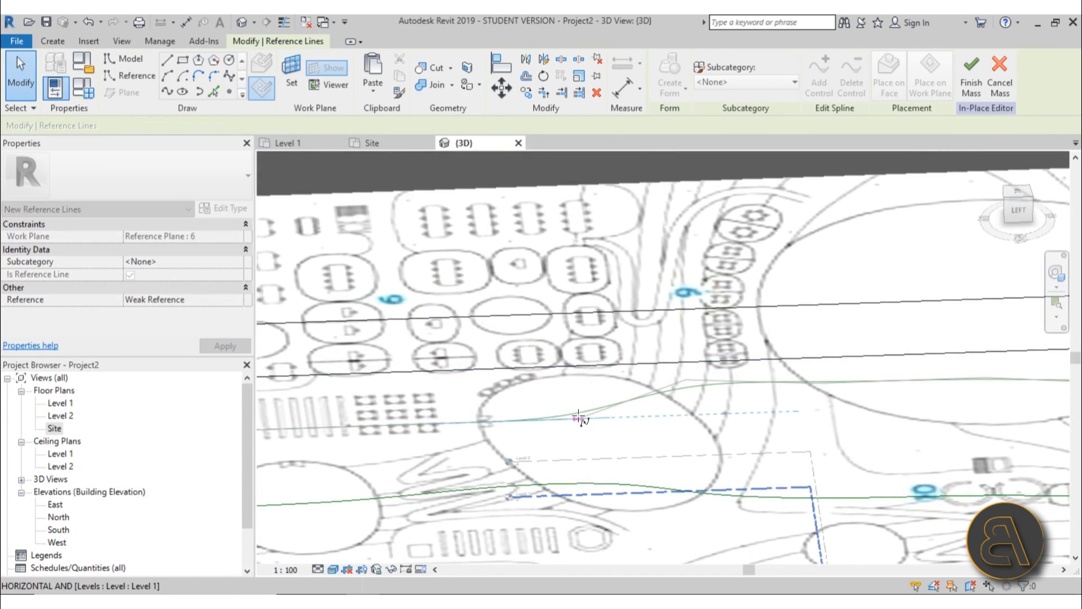
drag(685, 374, 682, 379)
Raise the Reference Plane 6 spline's control points across the large circle into a shallow arch descending to area 12
middle_drag(817, 396, 577, 394)
drag(576, 380, 575, 354)
middle_drag(564, 398, 415, 386)
drag(598, 362, 606, 337)
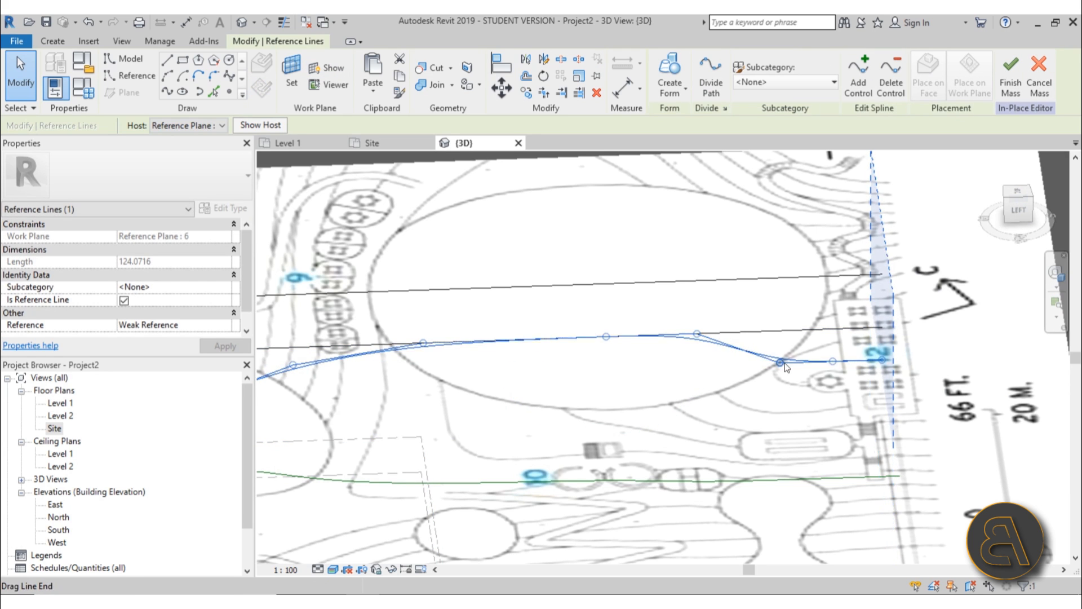
mouse_move(782, 362)
mouse_down()
mouse_move(787, 331)
mouse_move(788, 341)
mouse_up()
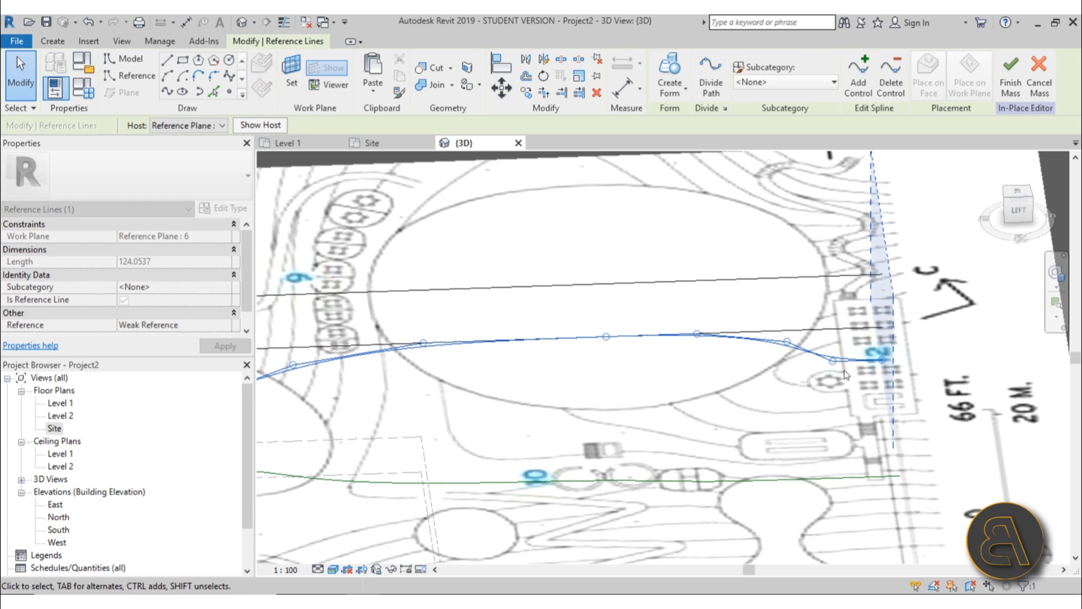
click(883, 361)
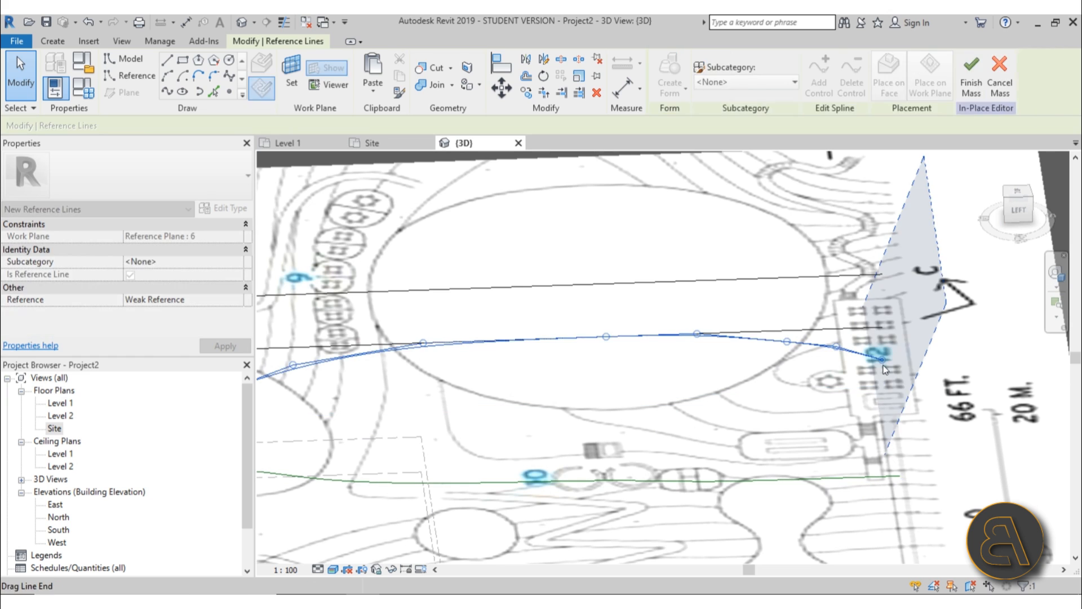
key(Escape)
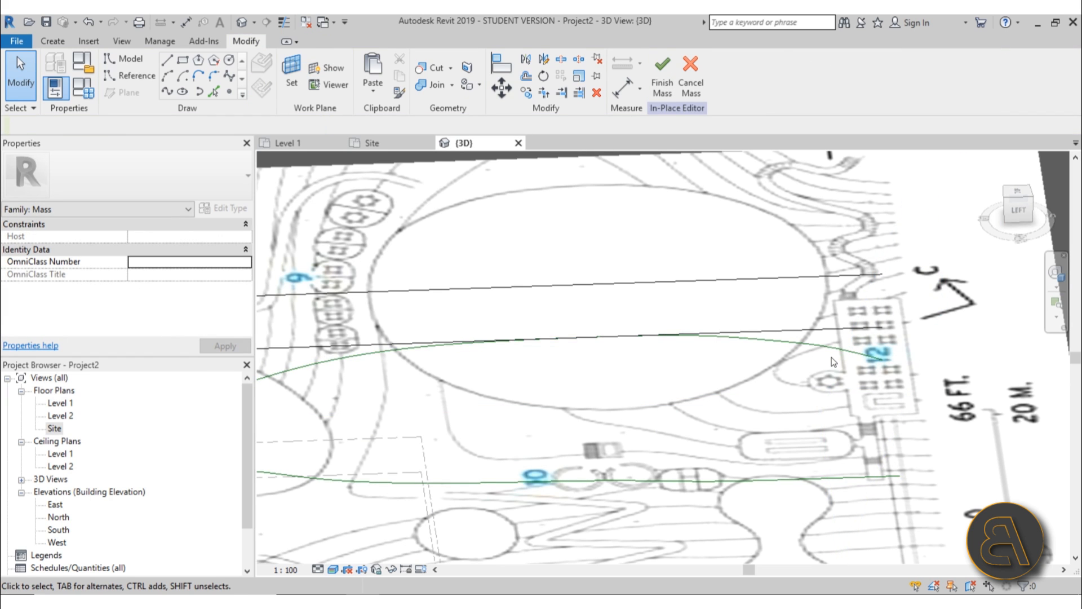
Adjust the Reference Plane 6 spline's control point at its area 12 end to reshape the final stretch
click(883, 361)
drag(883, 360, 842, 355)
scroll(772, 351, down, 4)
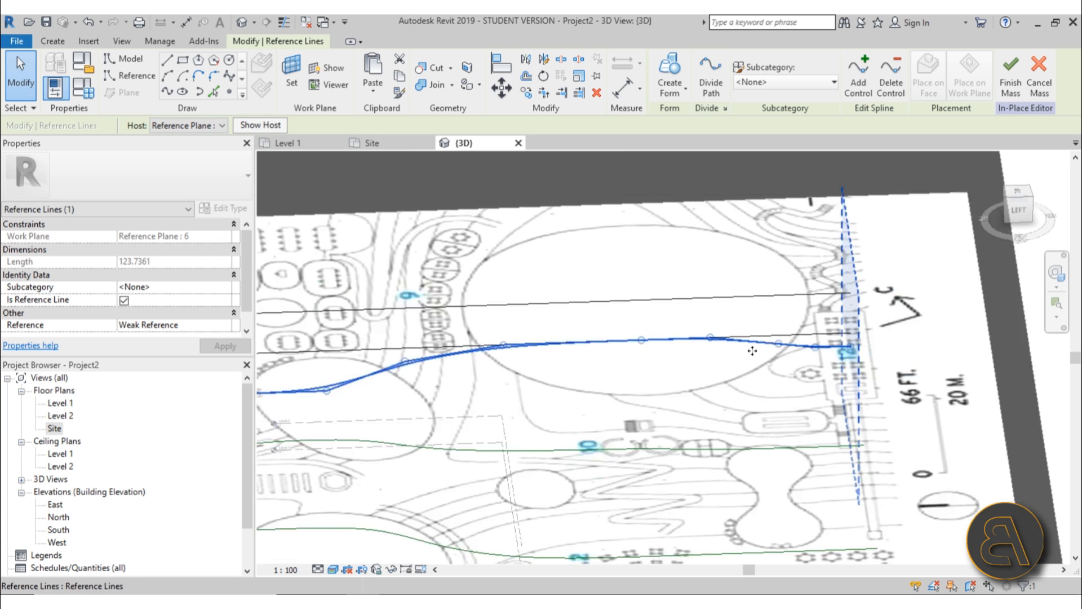
shift+middle_drag(677, 361, 597, 345)
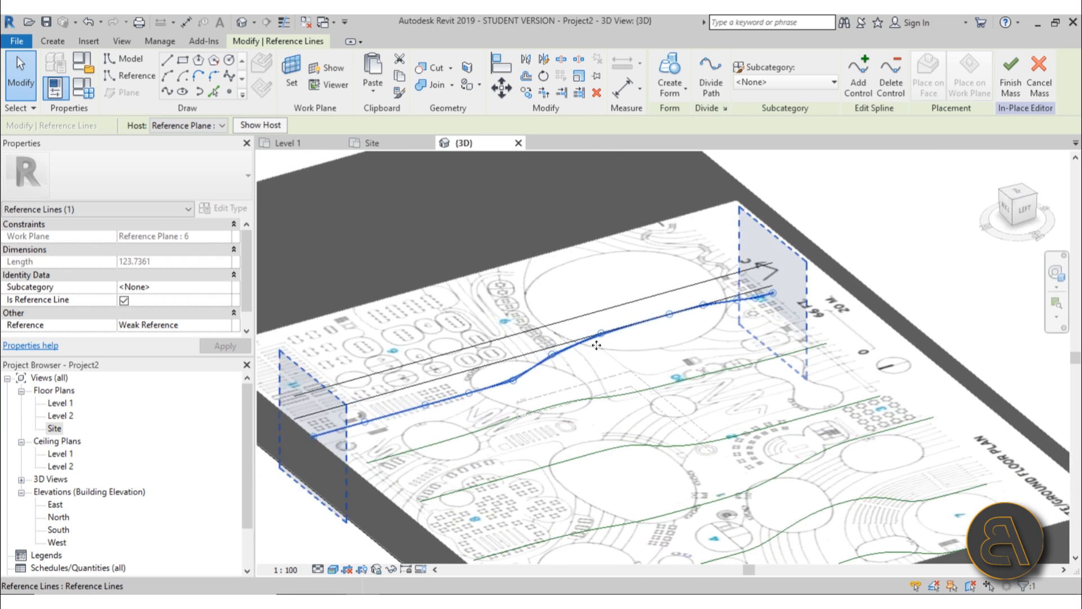
Host the two straight model lines on Reference Plane 7
click(520, 350)
click(519, 356)
ctrl+click(511, 338)
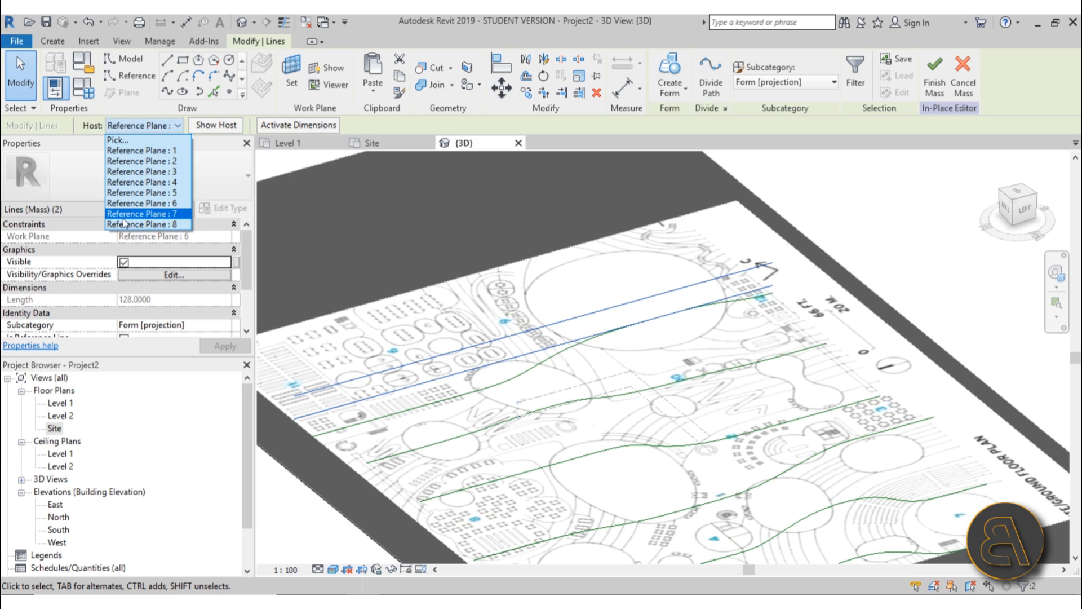
click(124, 218)
Paste a copy of the Reference Plane 6 spline aligned to the same place and host it on Reference Plane 7
click(667, 317)
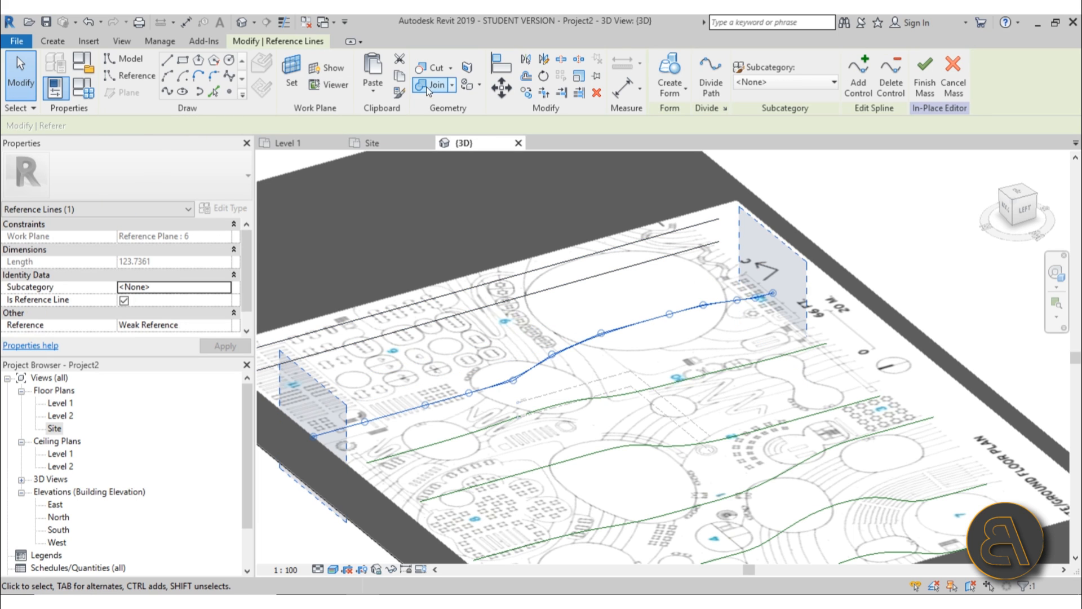
click(374, 92)
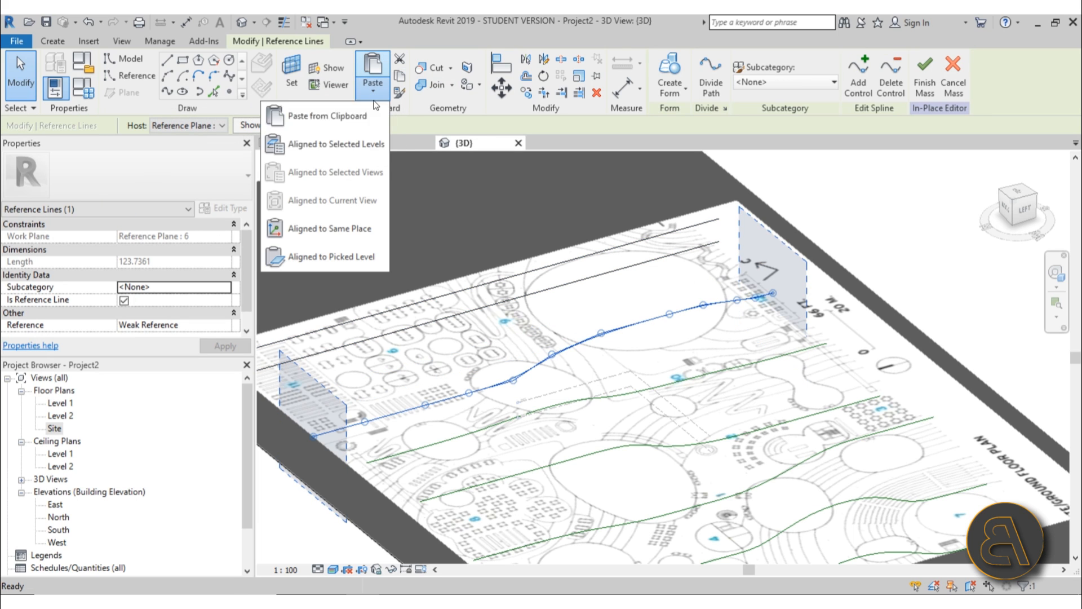
click(330, 229)
click(185, 217)
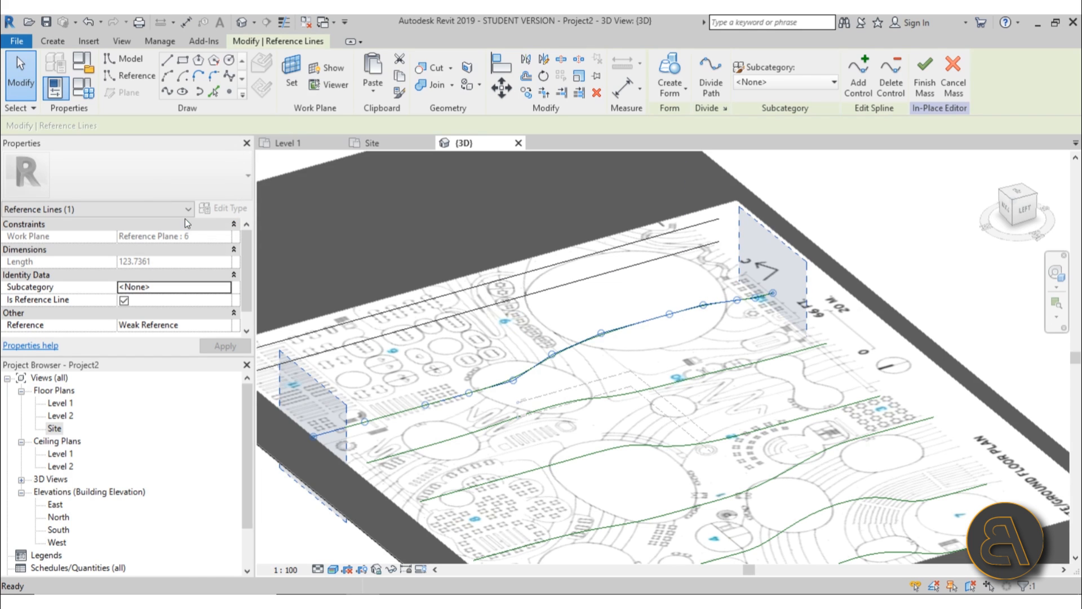
Shift the Reference Plane 7 spline's rising control points around area 9 toward the large circle
shift+middle_drag(677, 395, 755, 405)
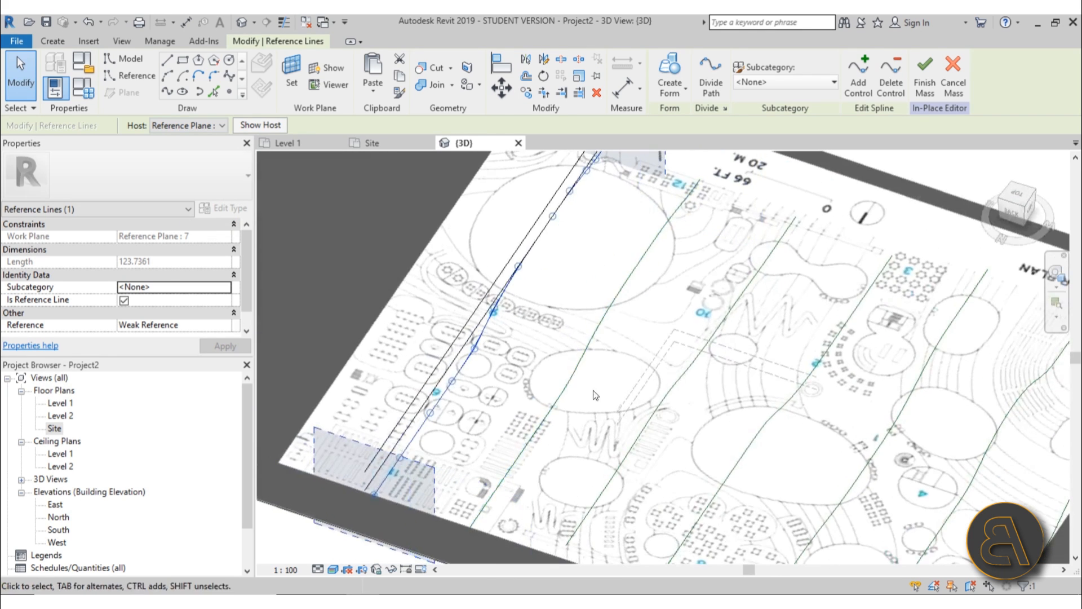
shift+middle_drag(593, 390, 533, 384)
scroll(471, 201, up, 4)
click(472, 202)
scroll(563, 219, down, 1)
shift+middle_drag(558, 277, 467, 233)
click(466, 335)
scroll(458, 322, up, 3)
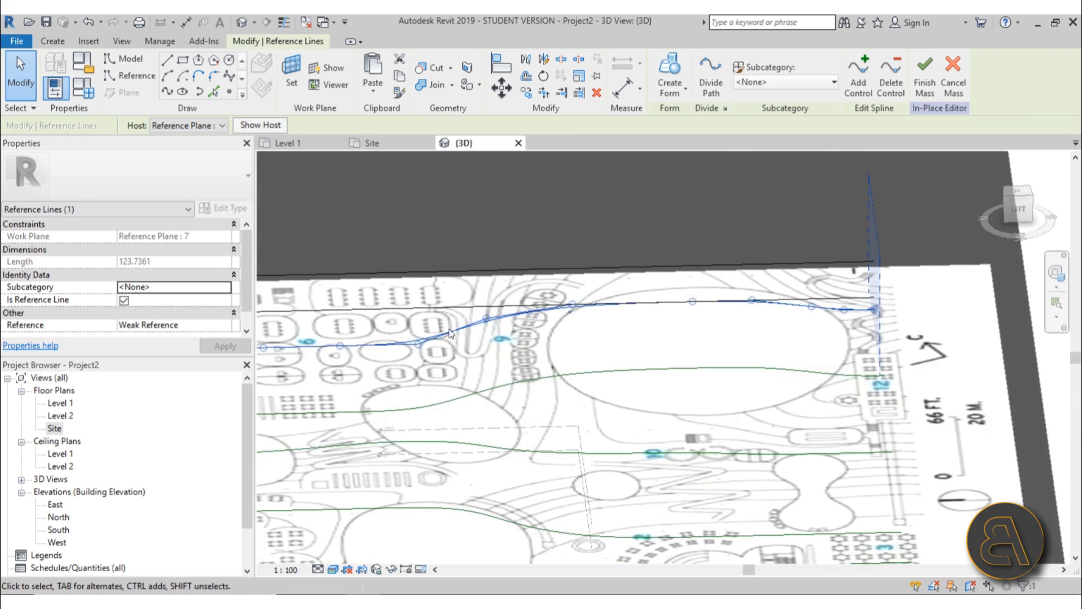
drag(401, 355, 468, 349)
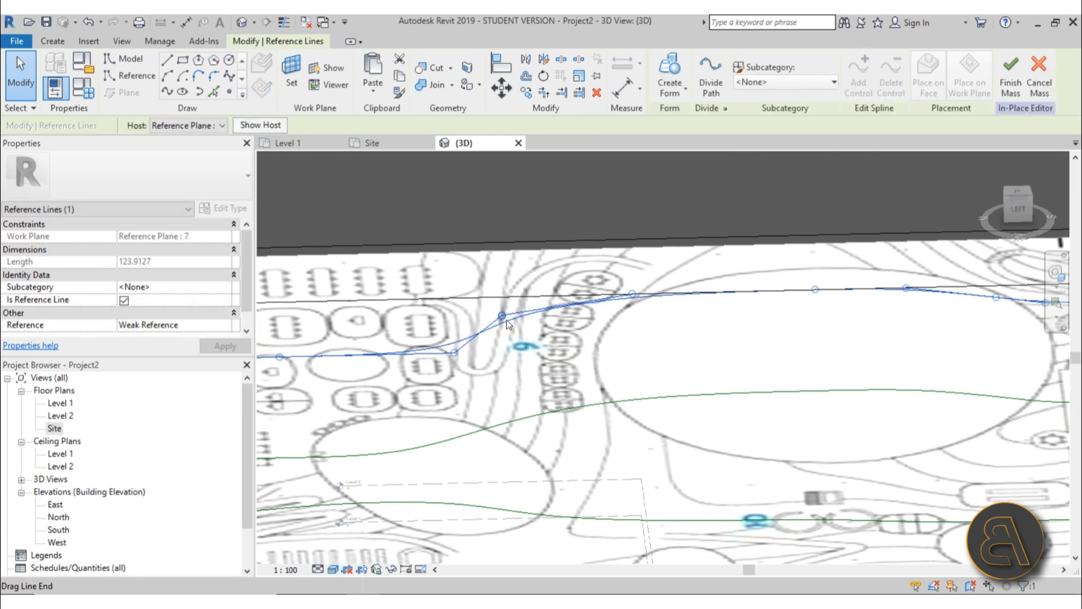
drag(506, 318, 535, 324)
drag(628, 296, 670, 294)
drag(538, 327, 552, 329)
scroll(616, 342, down, 2)
shift+middle_drag(617, 345, 558, 319)
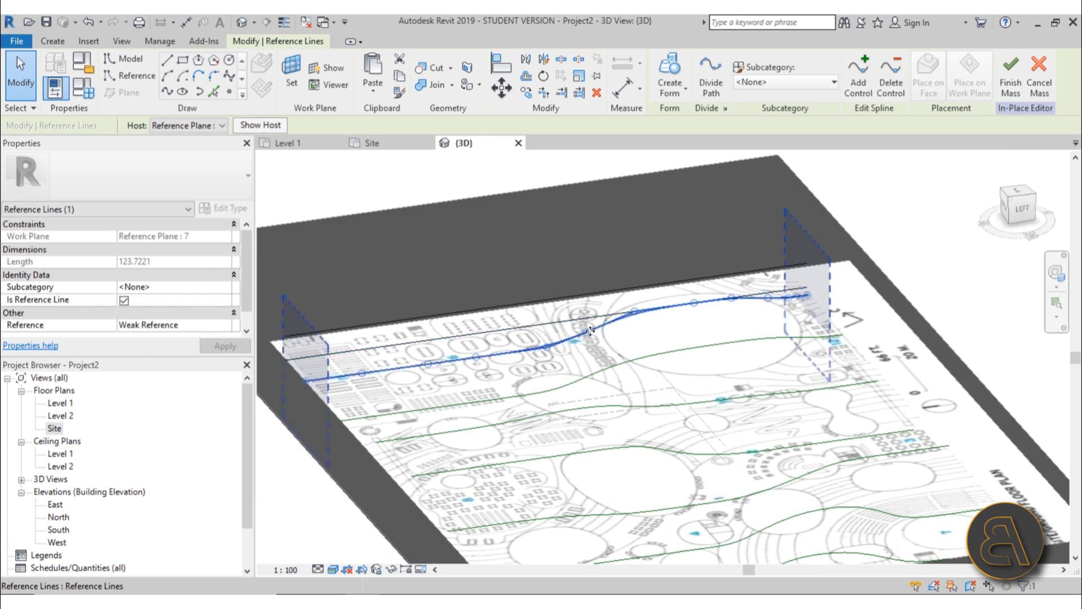
Host the two straight model lines on Reference Plane 8
click(465, 324)
ctrl+click(460, 313)
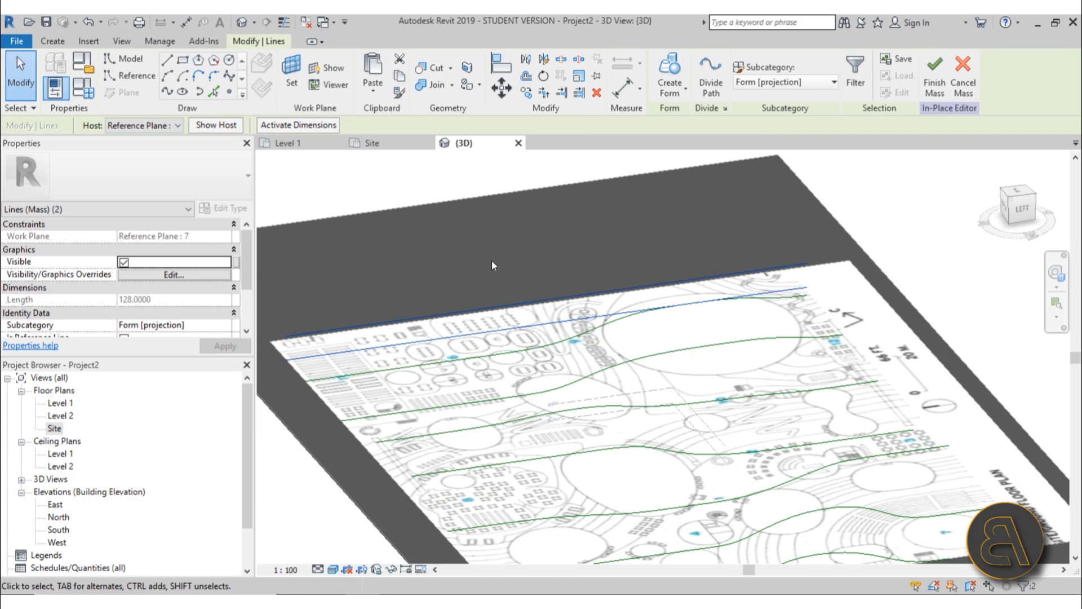
shift+middle_drag(492, 260, 423, 185)
click(144, 134)
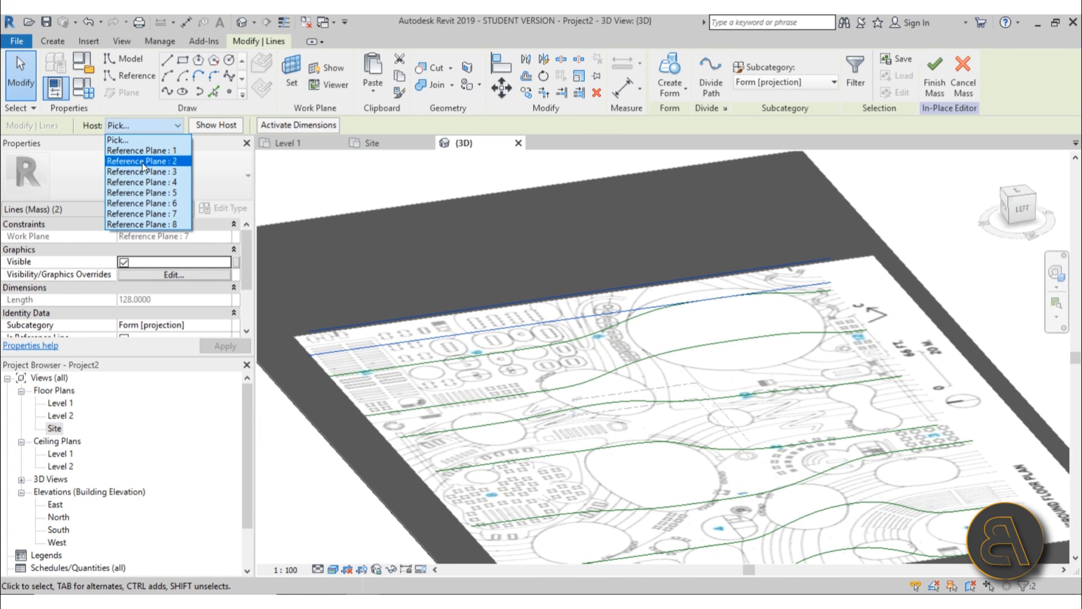
click(137, 230)
Paste a copy of the Reference Plane 7 spline aligned to the same place and host it on Reference Plane 8
click(661, 310)
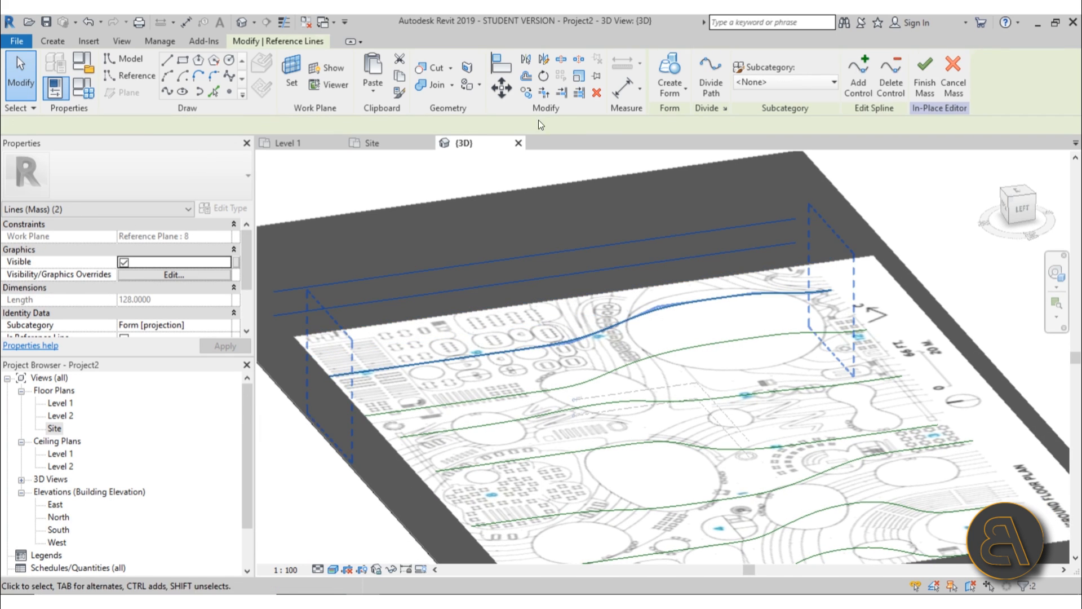
click(401, 80)
click(372, 92)
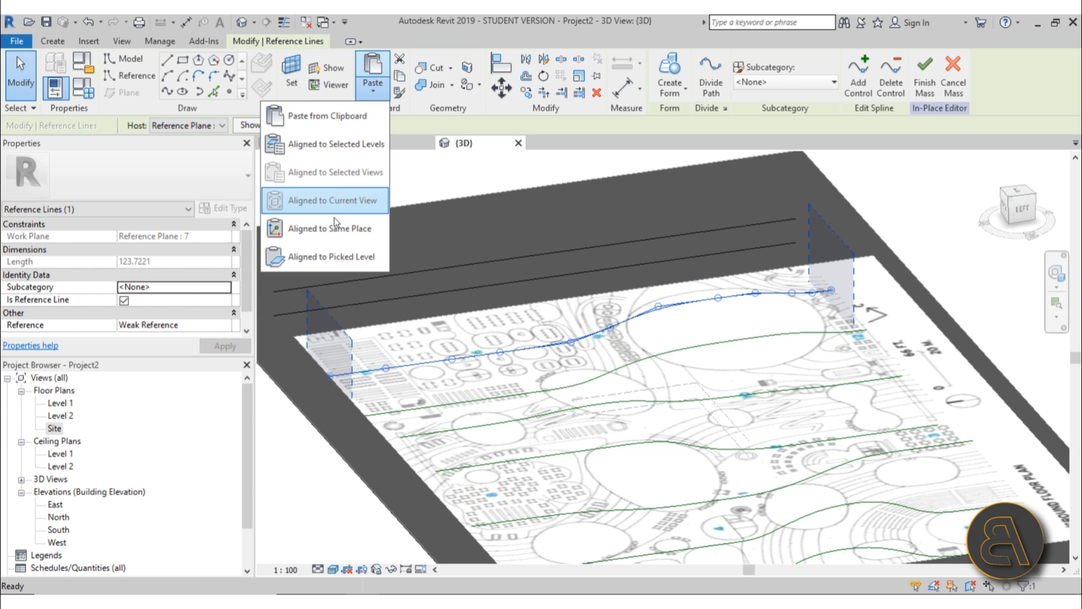
click(167, 131)
click(186, 218)
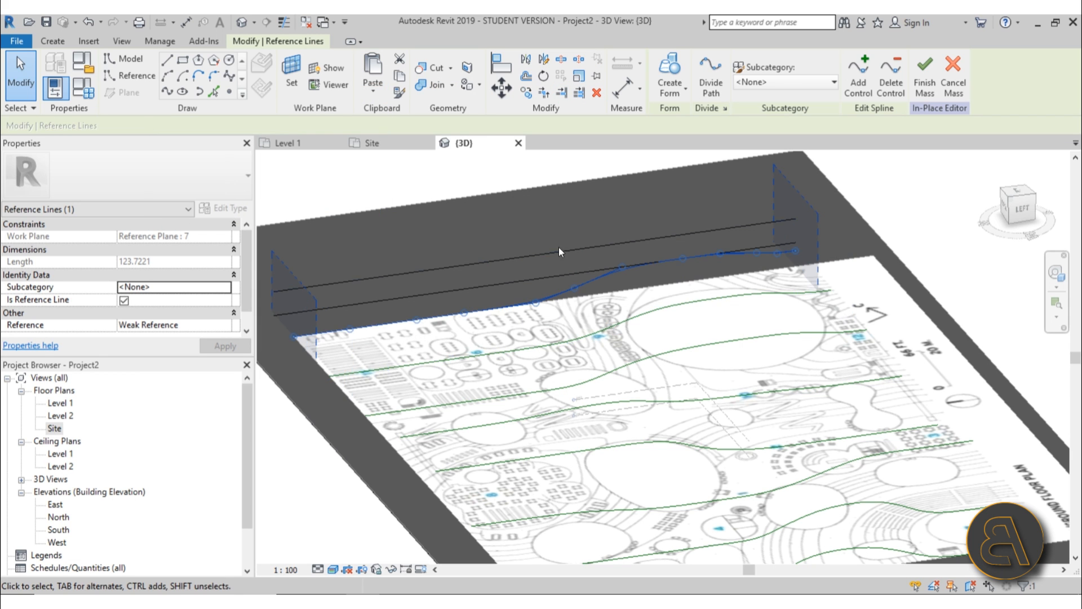
Shift the three control points on the Reference Plane 8 spline's rising slope toward its area 12 end
shift+middle_drag(574, 251, 559, 282)
scroll(536, 348, up, 3)
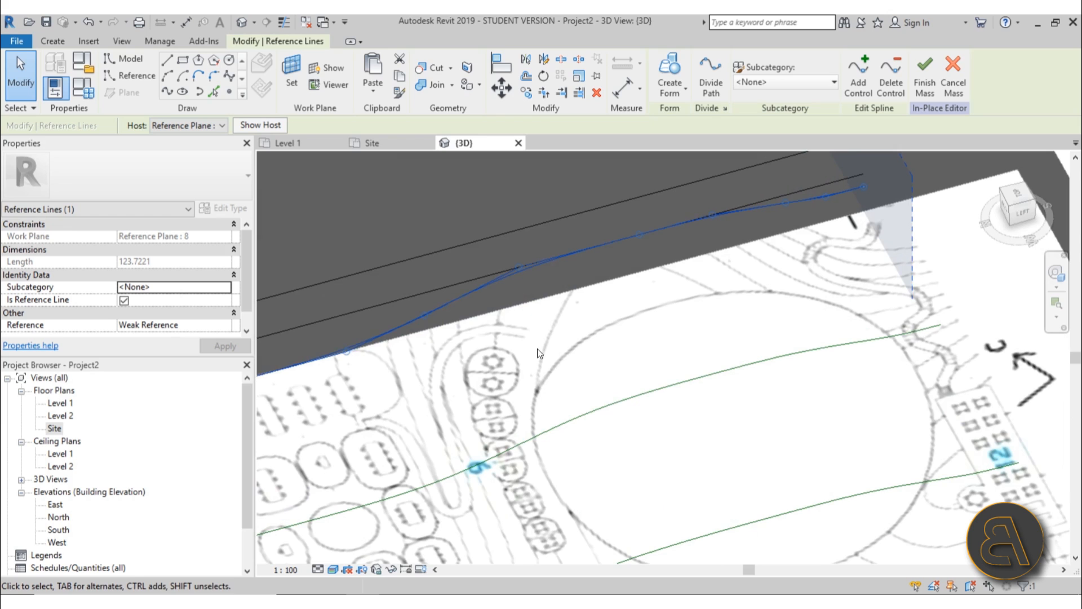
shift+middle_drag(537, 349, 521, 237)
drag(527, 292, 572, 289)
drag(428, 328, 501, 323)
drag(346, 352, 406, 349)
scroll(499, 366, down, 3)
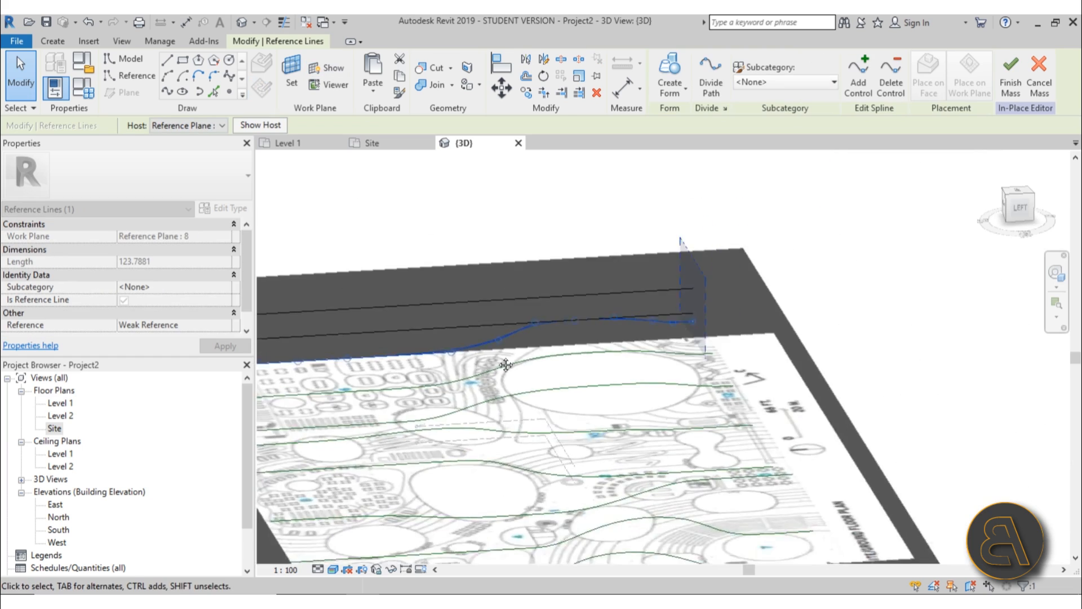
shift+middle_drag(505, 365, 519, 316)
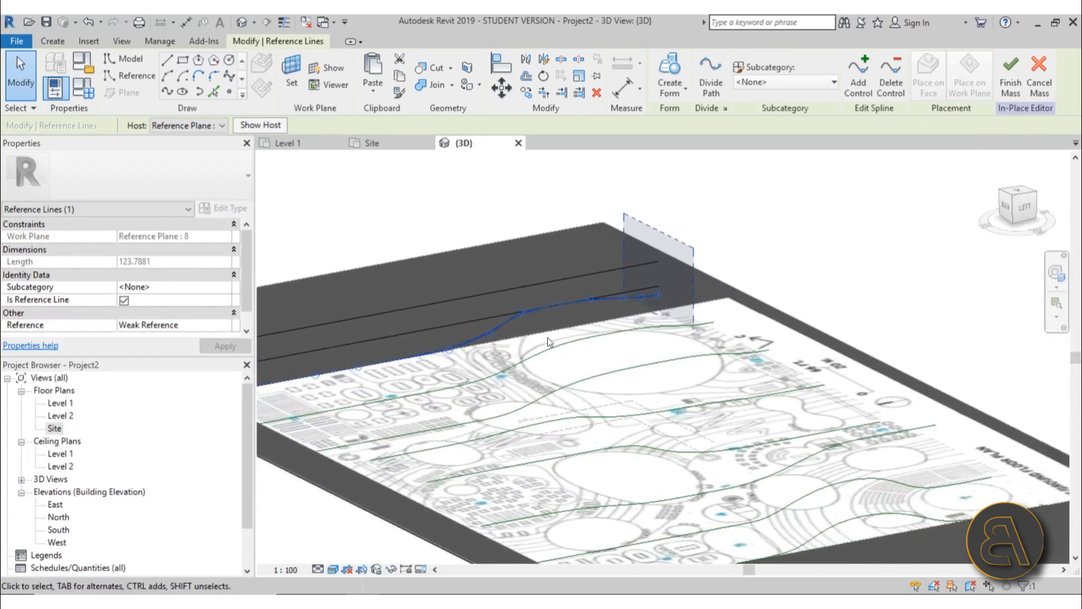
Lower the Reference Plane 8 spline's crest control points to flatten the stretch toward its area 12 end
scroll(515, 313, up, 3)
drag(496, 303, 497, 315)
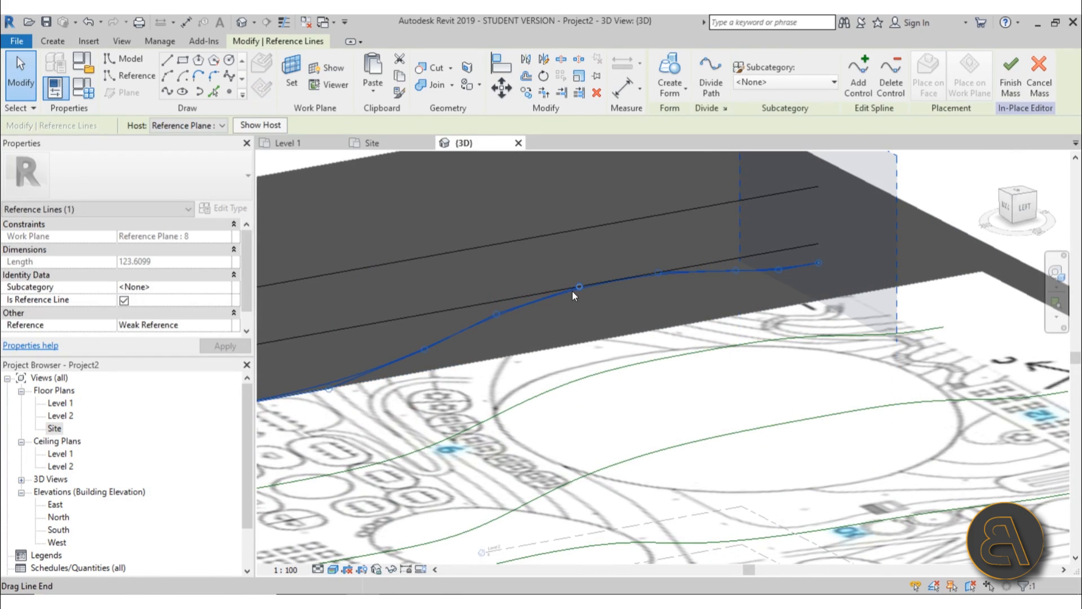
drag(579, 288, 581, 299)
drag(658, 273, 662, 283)
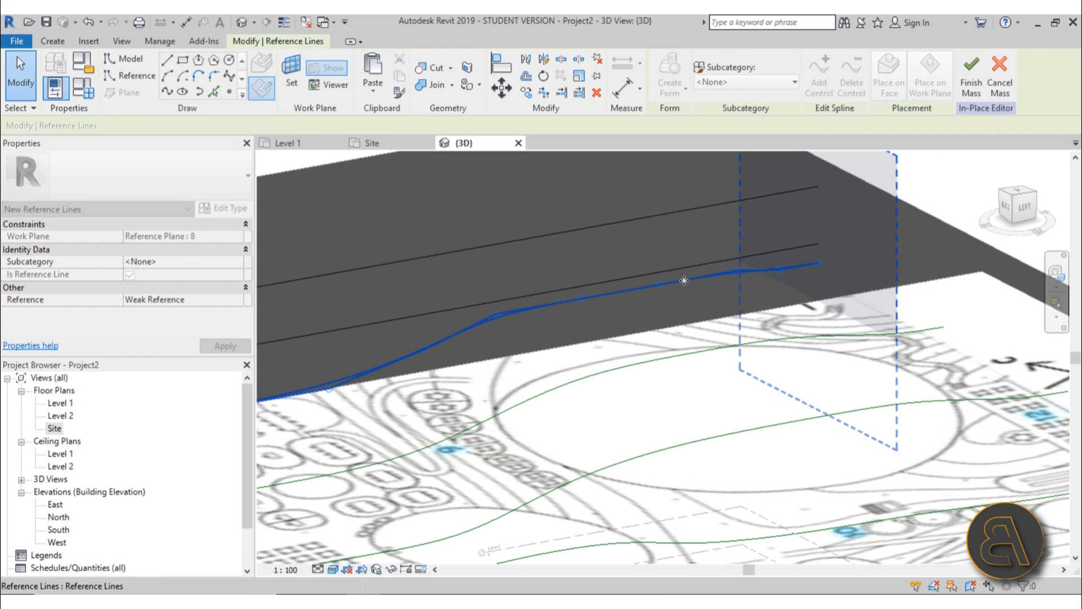
drag(736, 271, 735, 273)
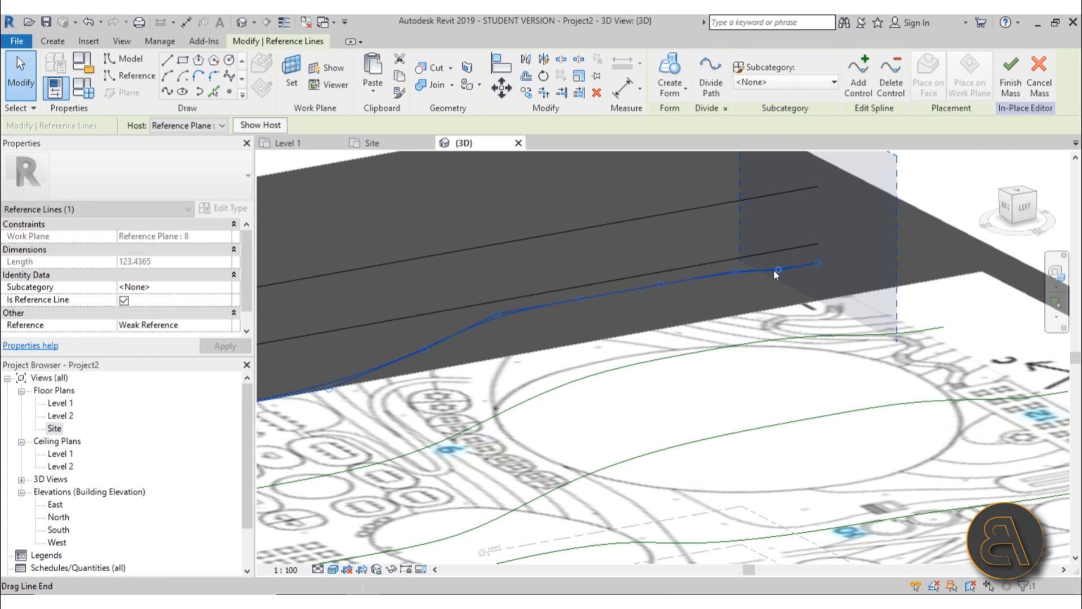
scroll(787, 268, up, 3)
scroll(684, 222, down, 4)
scroll(685, 221, down, 4)
scroll(551, 270, up, 2)
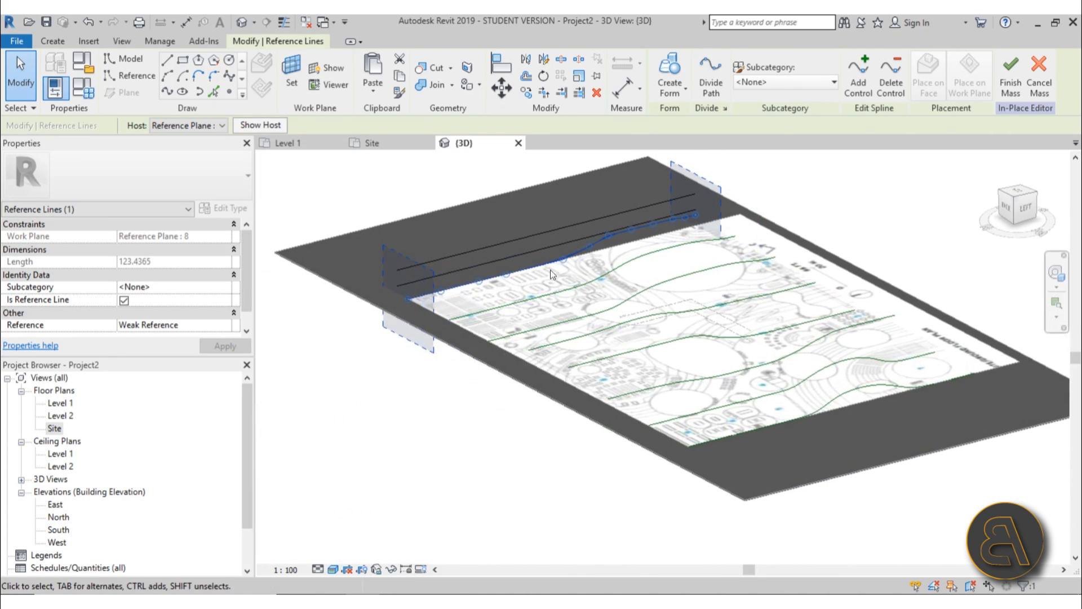
Delete the two straight model lines hosted on Reference Plane 8
click(505, 259)
ctrl+click(497, 244)
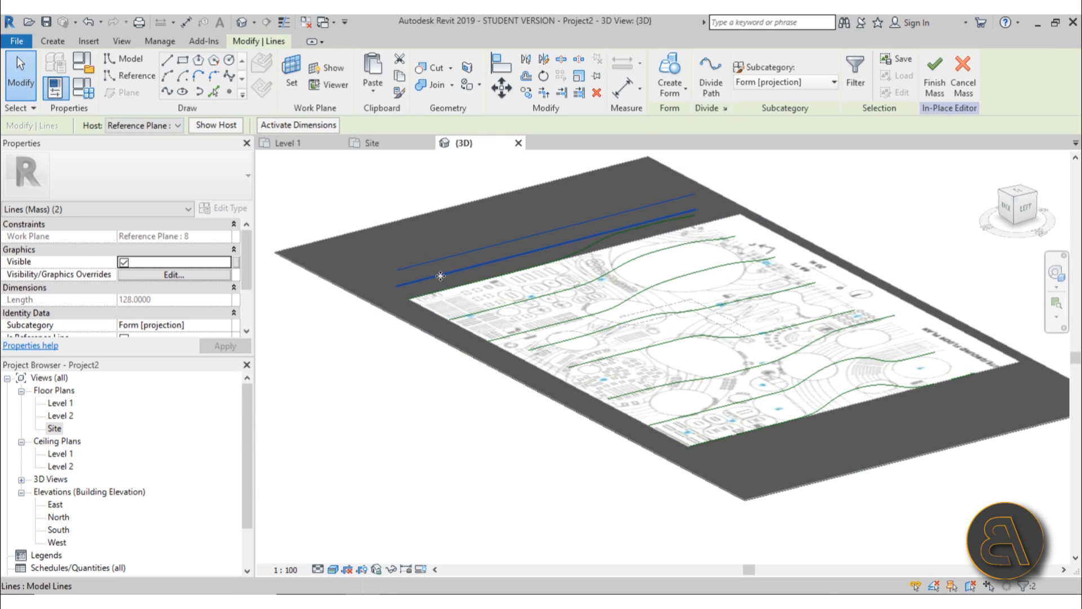
key(Delete)
shift+middle_drag(475, 243, 469, 273)
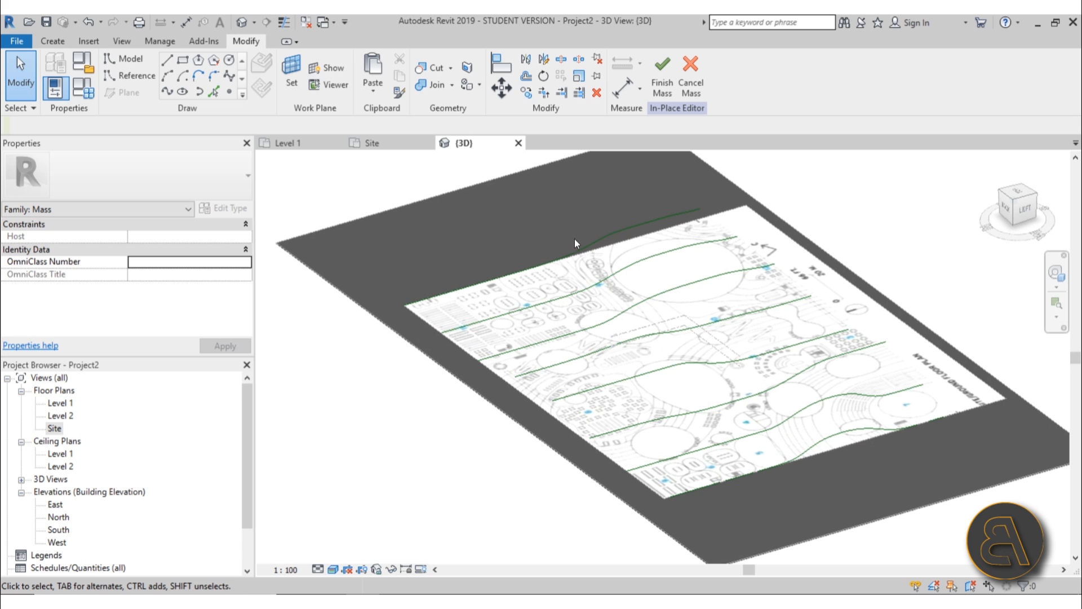
Create a form from all eight wavy spline reference lines
click(617, 228)
ctrl+click(654, 257)
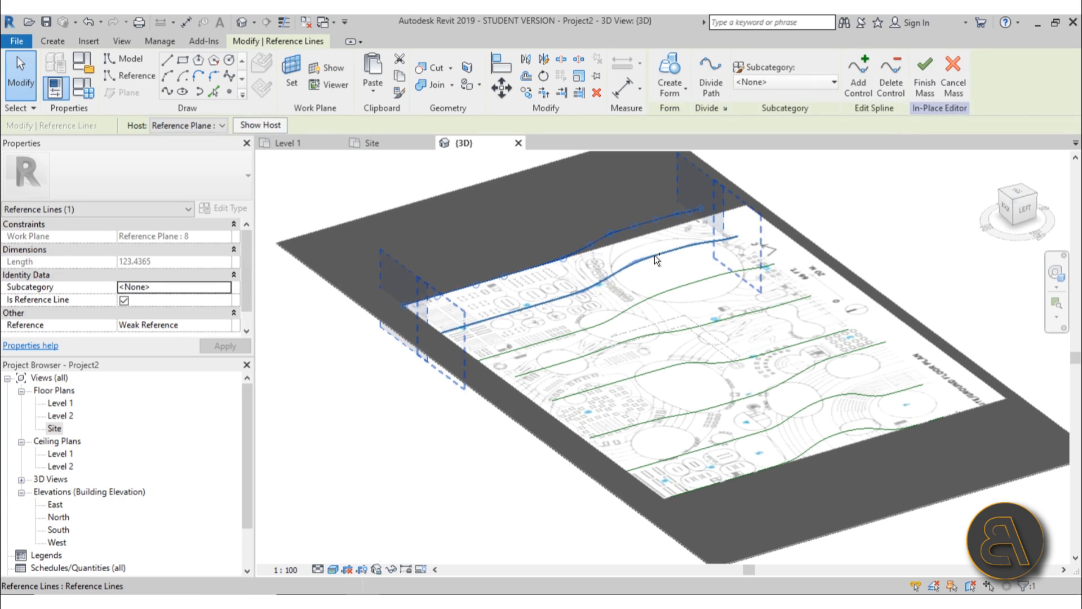
ctrl+click(689, 282)
ctrl+click(749, 365)
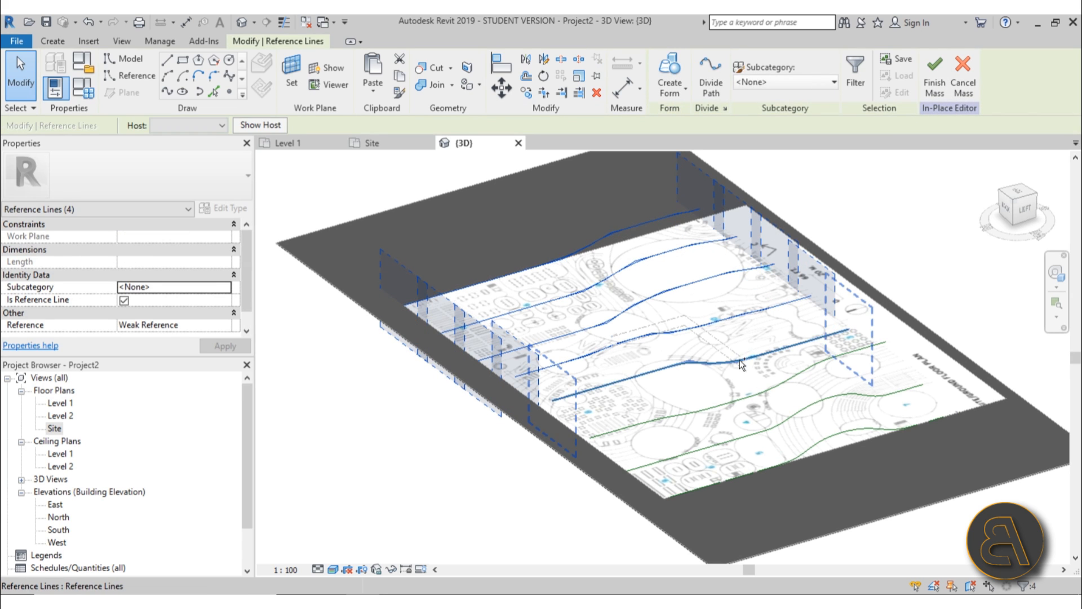
ctrl+click(783, 404)
ctrl+click(814, 408)
ctrl+click(813, 408)
ctrl+click(828, 436)
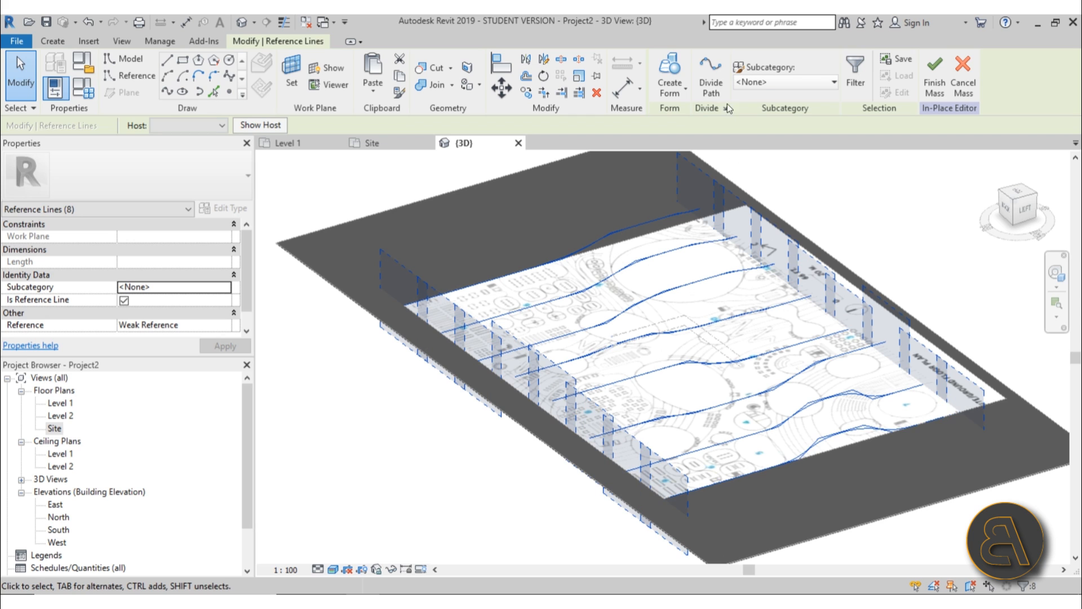
click(676, 79)
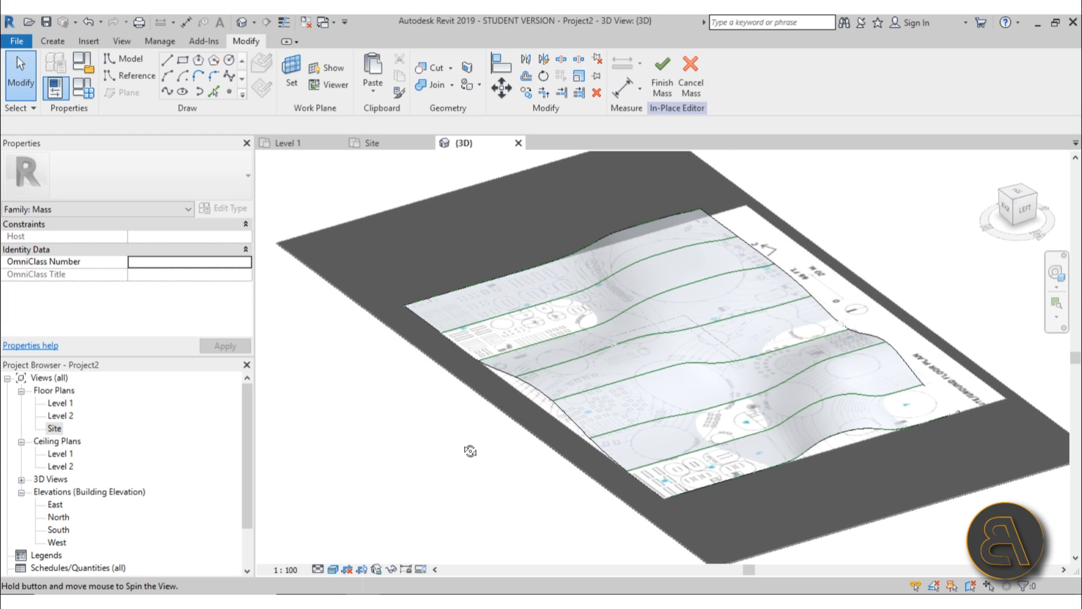
Select the whole wavy form and open the South elevation
shift+middle_drag(471, 451, 913, 352)
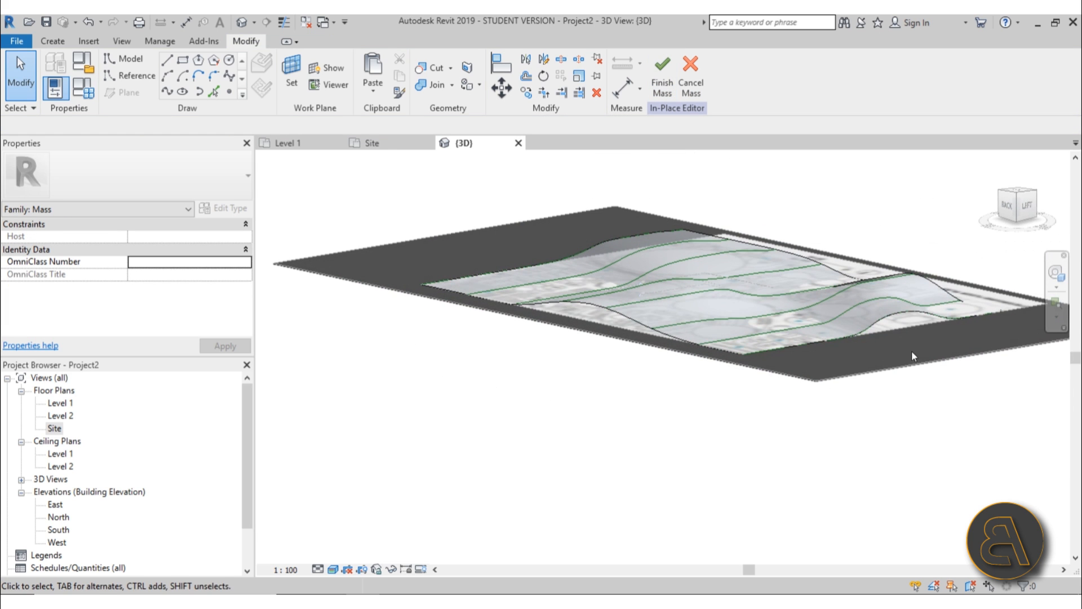
click(913, 301)
key(Escape)
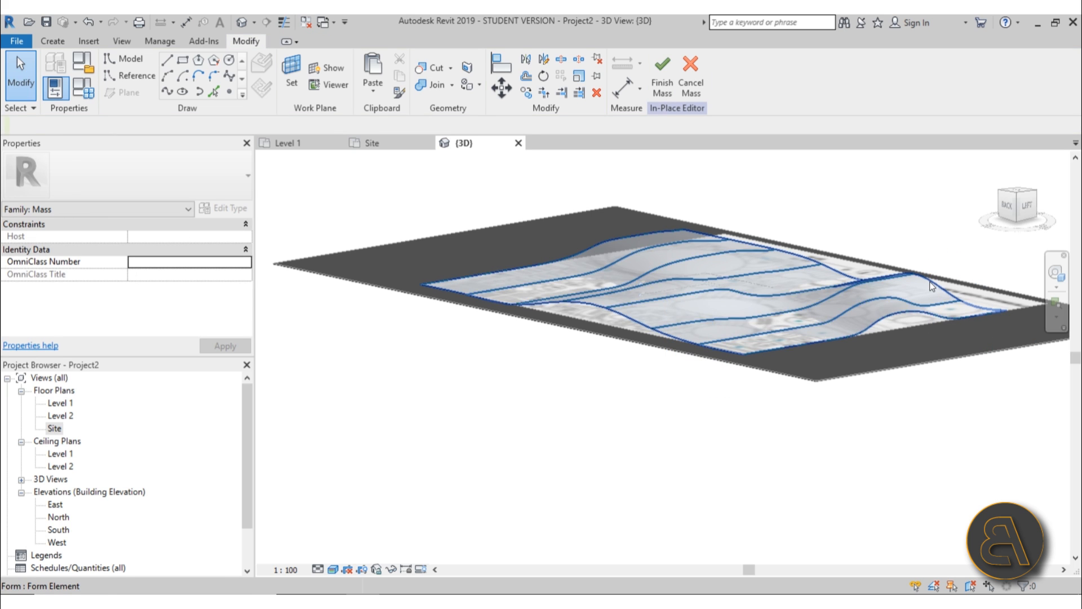
click(928, 281)
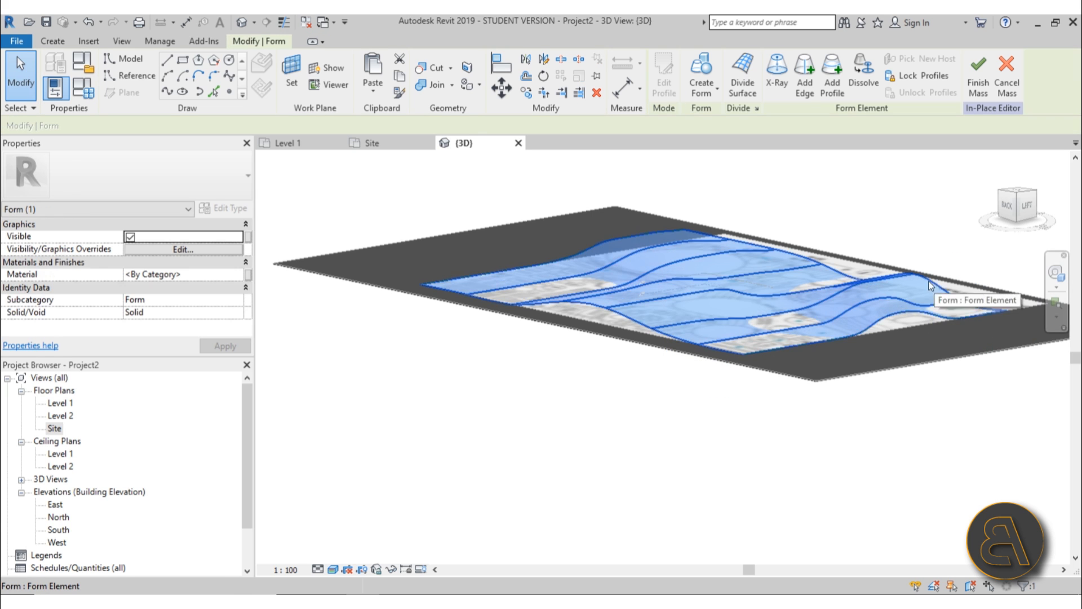
shift+middle_drag(929, 281, 344, 491)
double_click(58, 530)
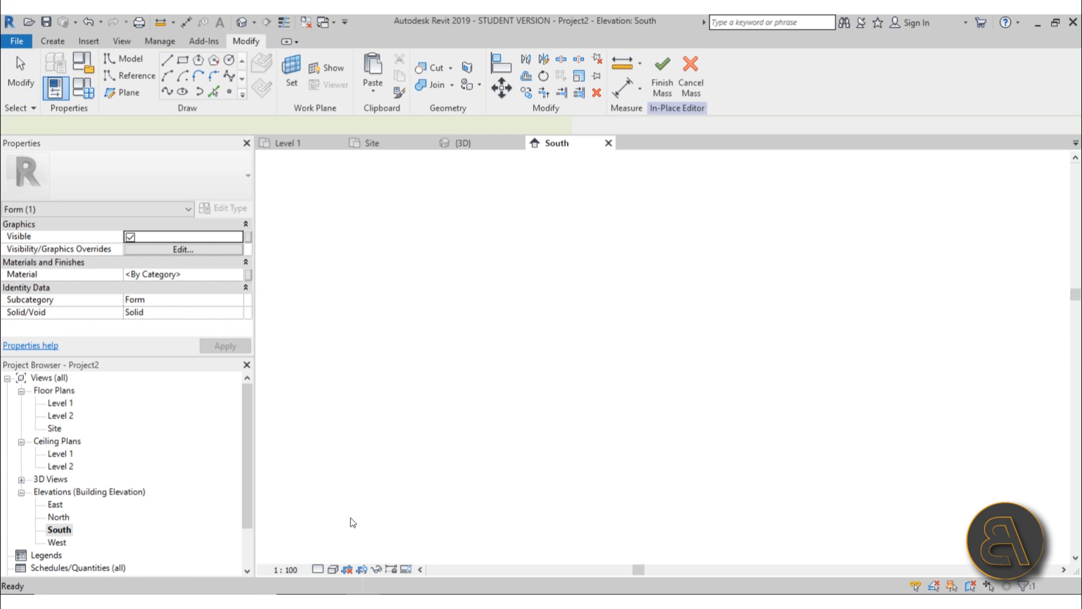
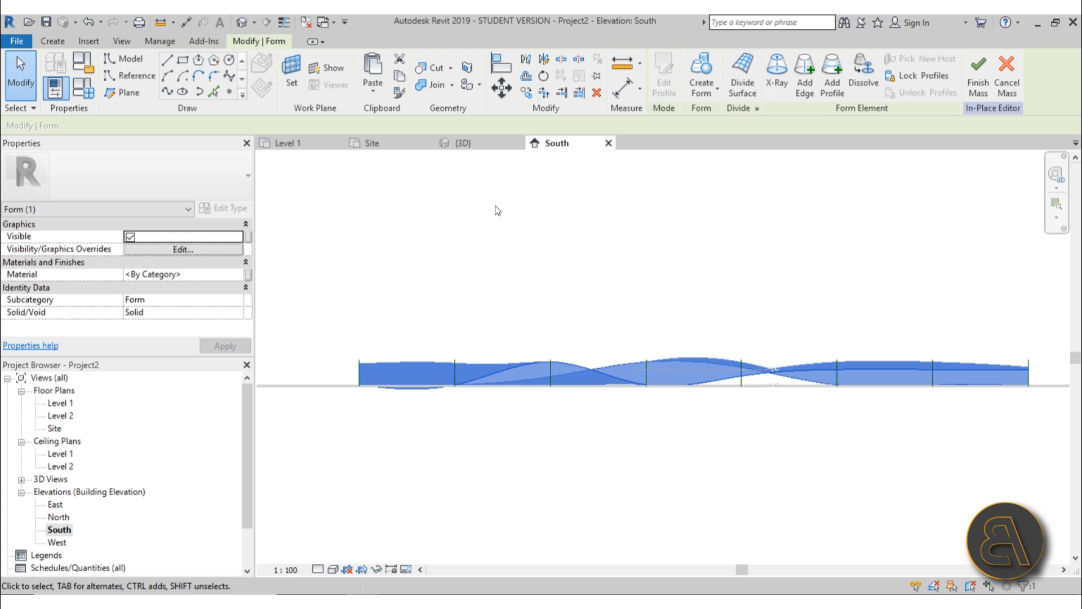
Copy the wavy form once, about 7 m straight up, with multiple copies turned off, and inspect both forms in 3D
key(m)
key(v)
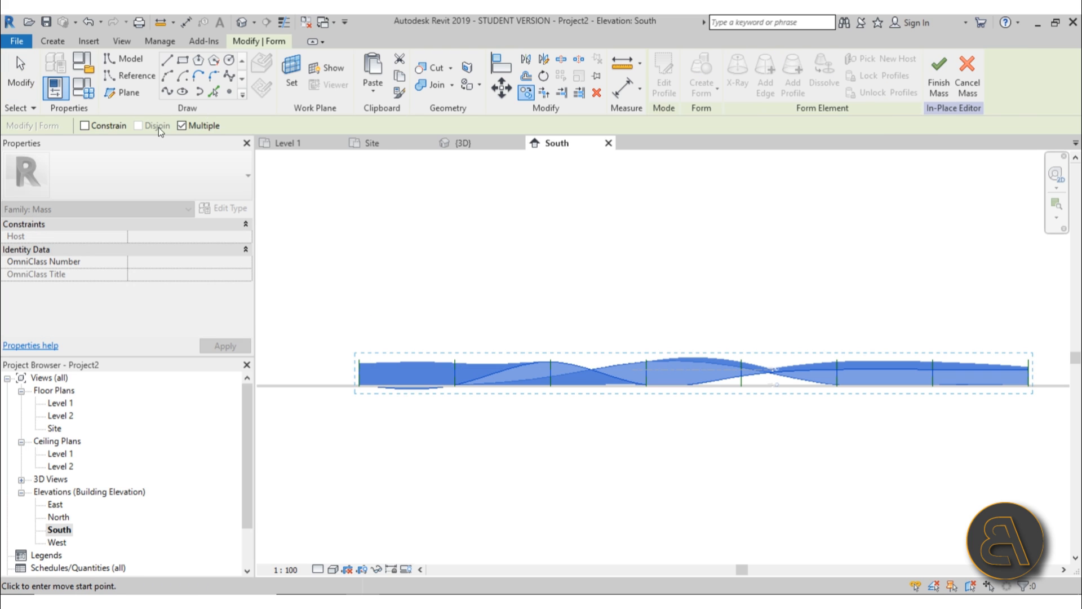
click(194, 127)
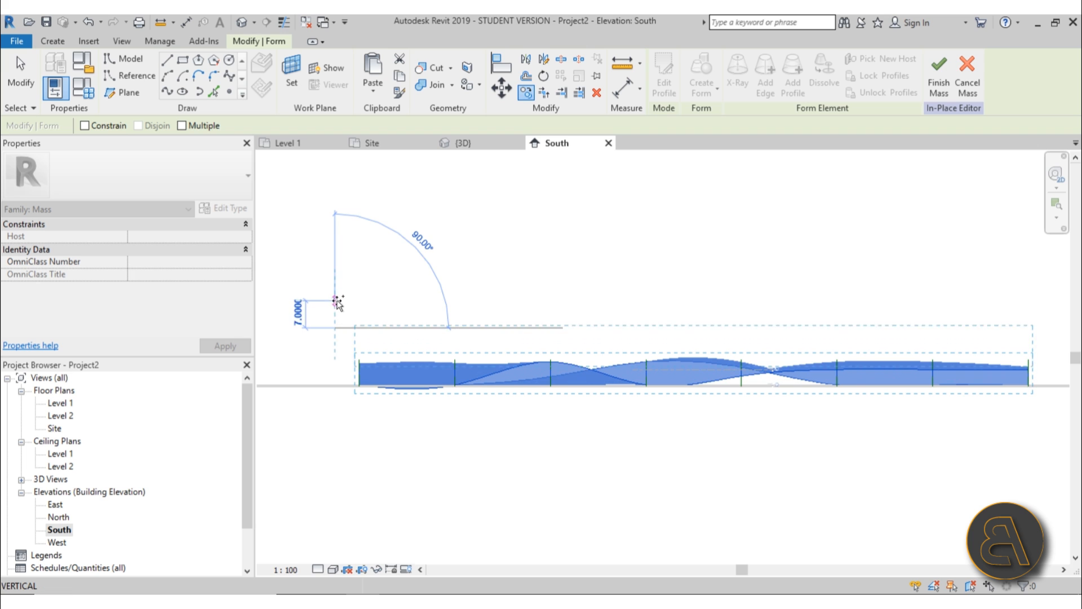
click(333, 304)
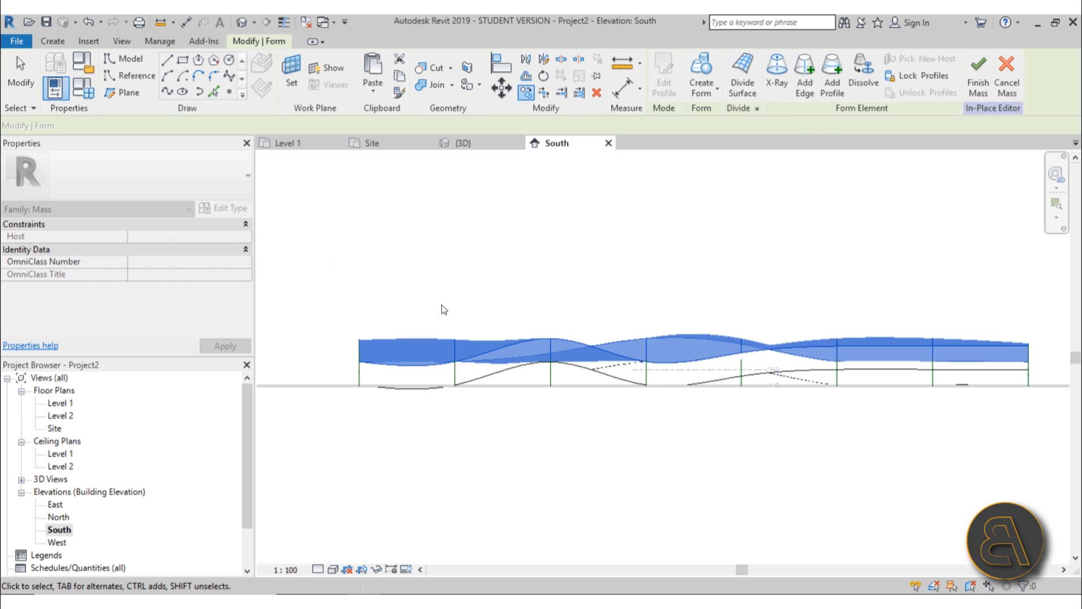
click(243, 23)
shift+middle_drag(377, 186, 512, 401)
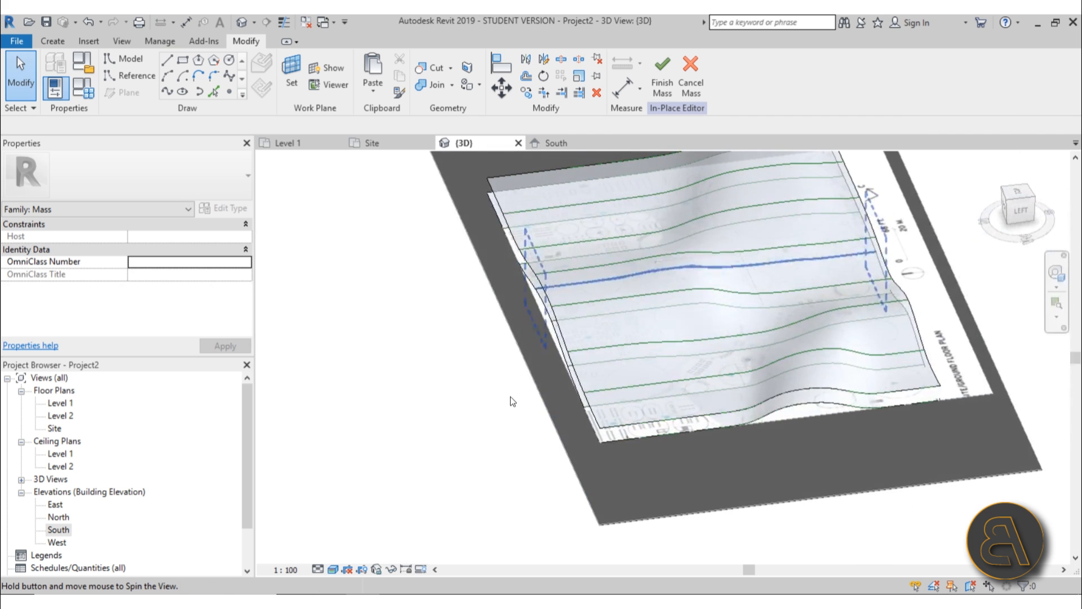
shift+middle_drag(515, 346, 485, 396)
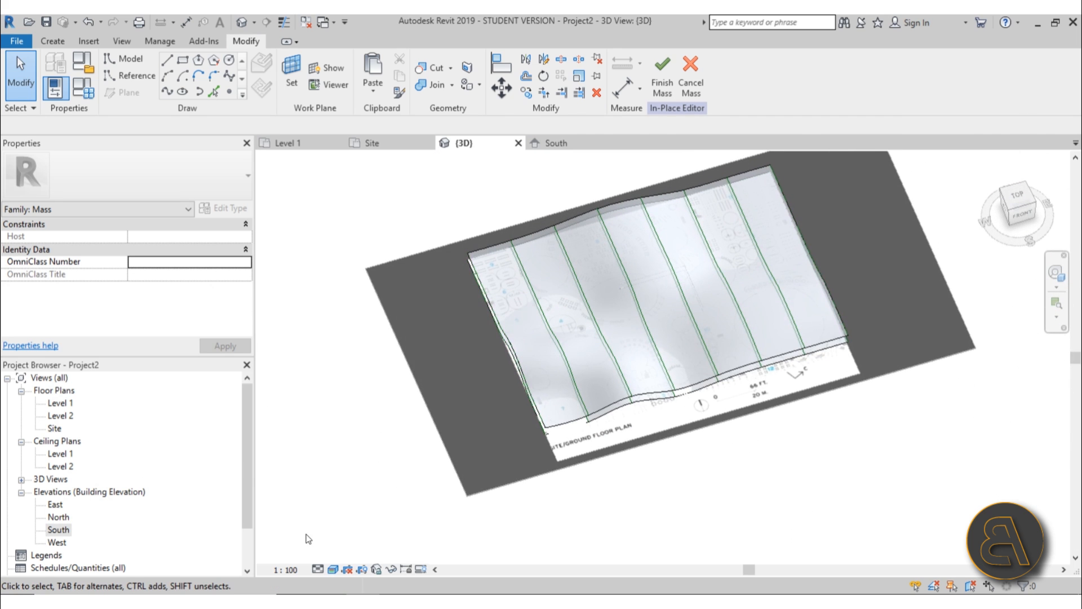
Set the Site plan's model display transparency to 60 so the underlying site drawing can be traced
click(54, 428)
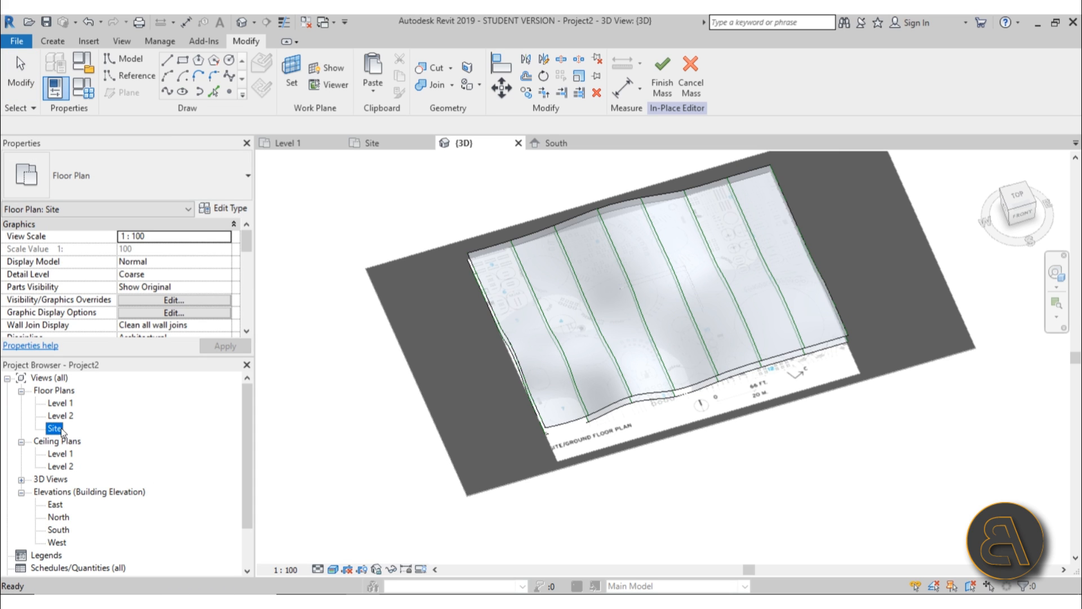
double_click(58, 431)
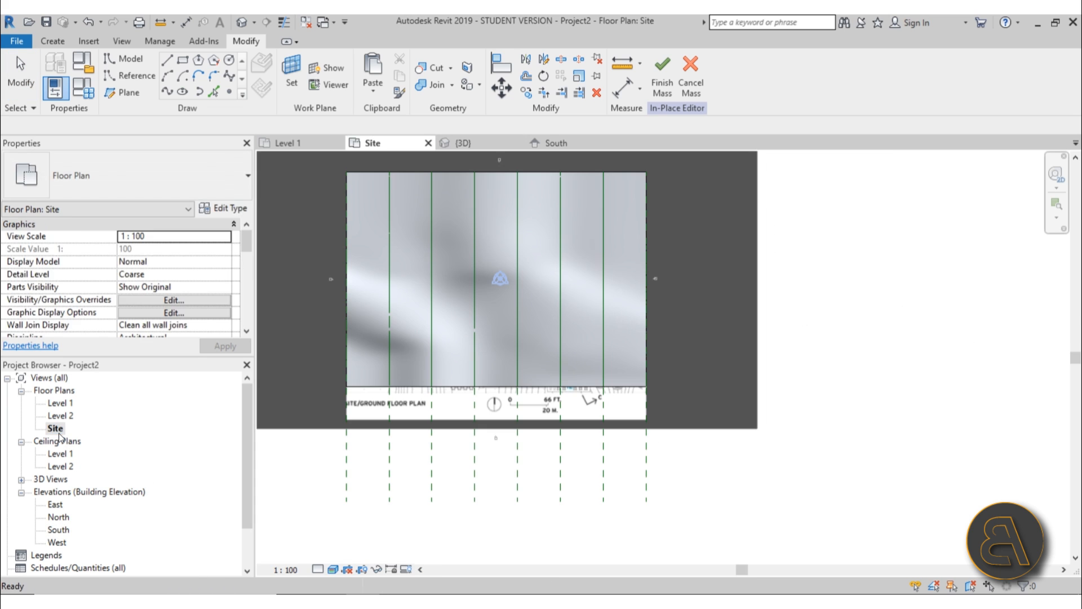
middle_drag(490, 170, 496, 244)
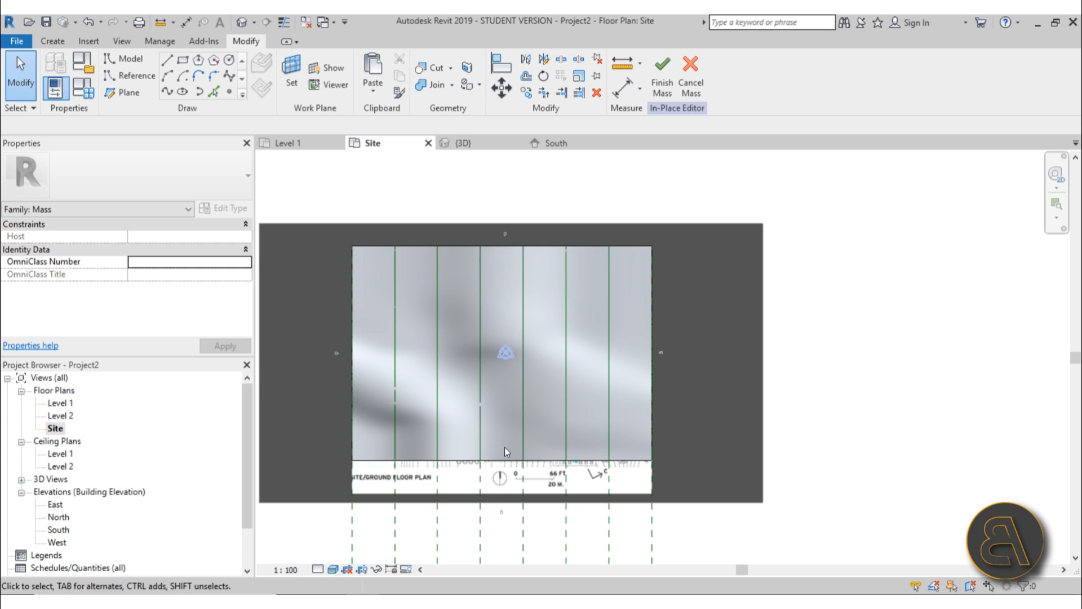
click(333, 569)
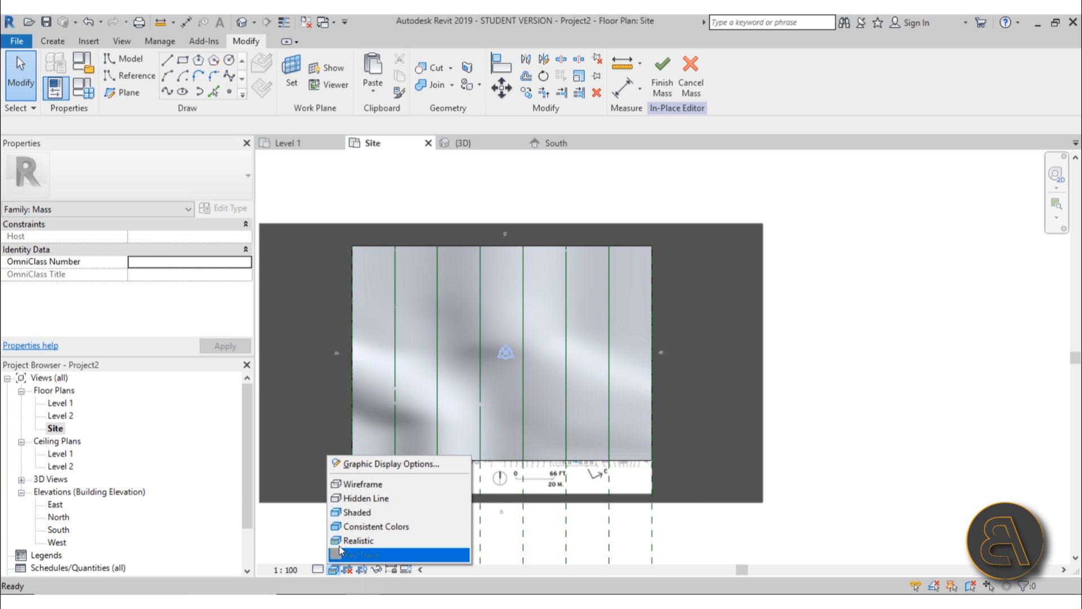
click(355, 465)
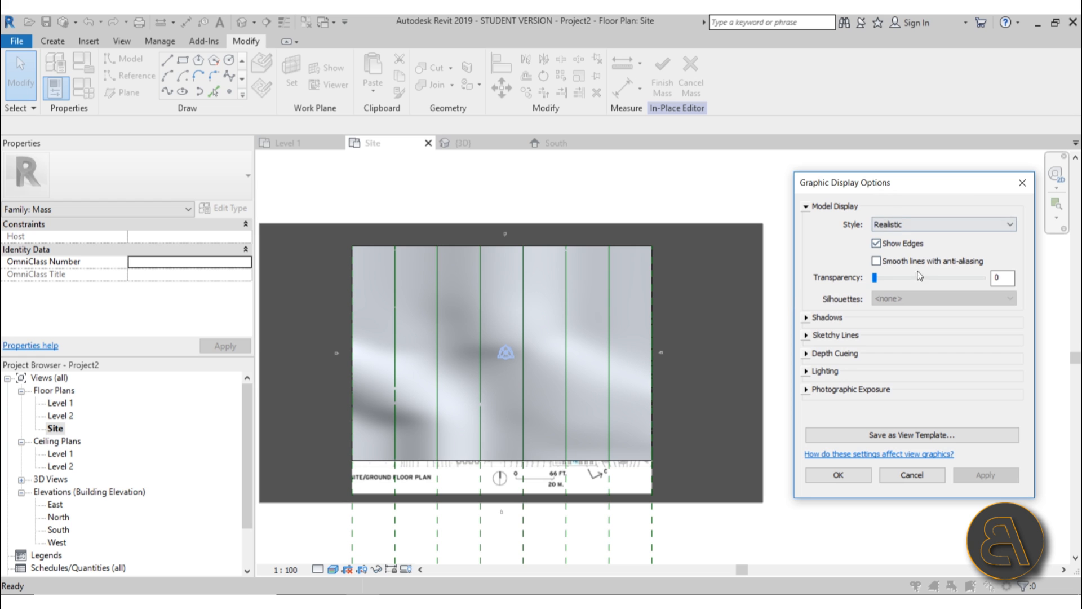
click(1013, 473)
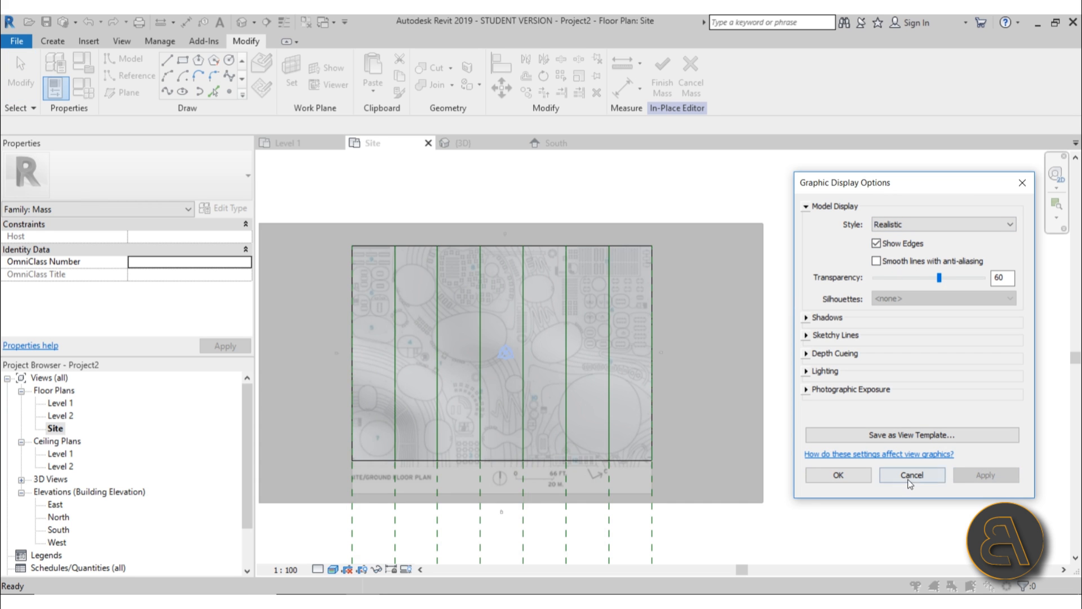
click(839, 475)
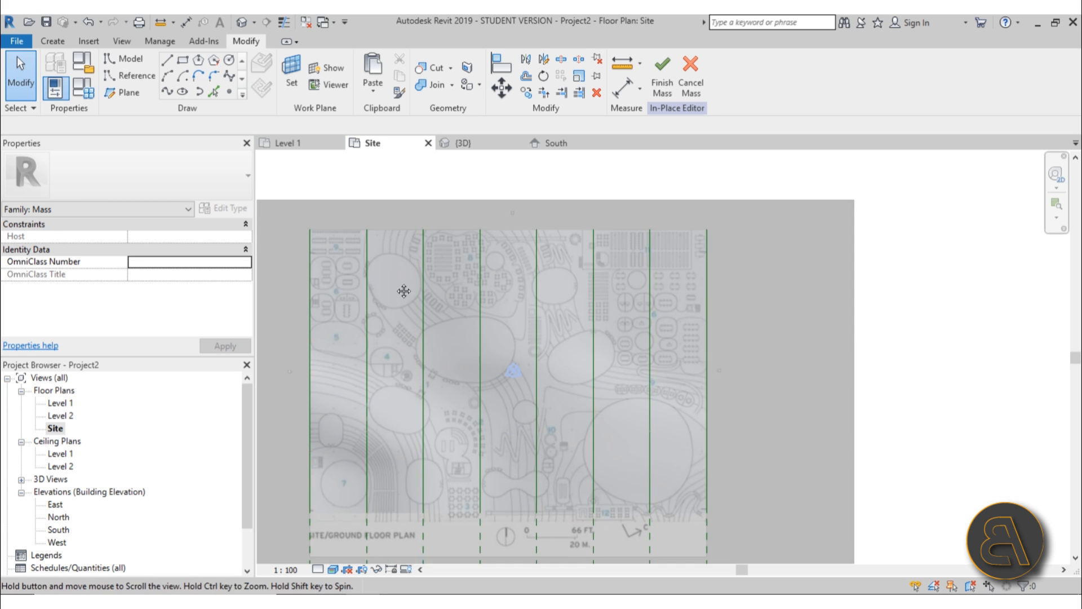
Draw a model line circle with a radius of about 23 m over the large round area between areas 9 and 12
scroll(425, 357, up, 2)
scroll(515, 352, up, 3)
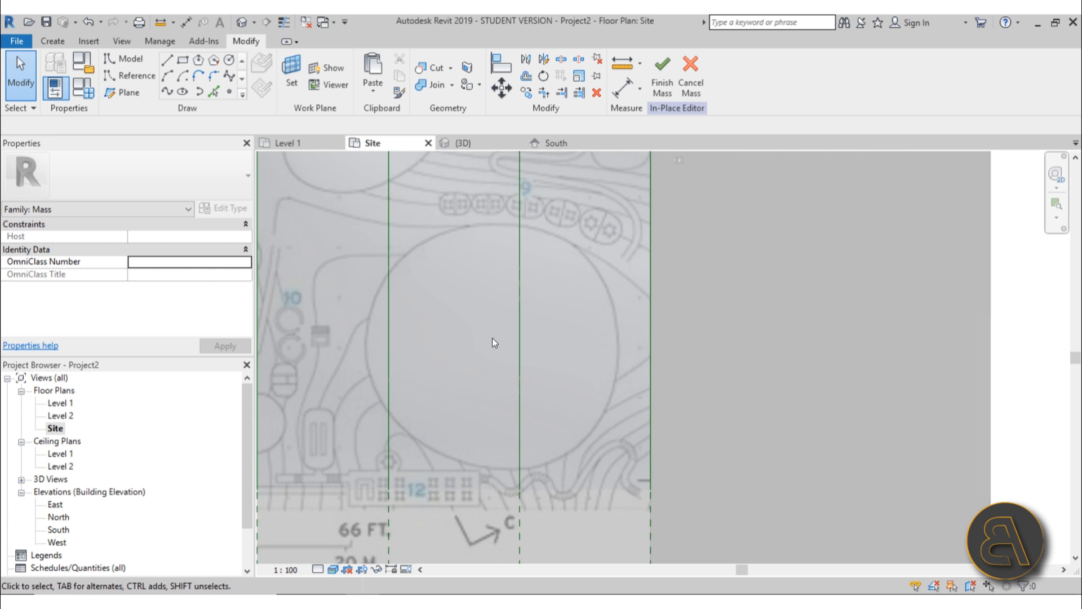
middle_drag(492, 339, 516, 398)
scroll(516, 398, up, 2)
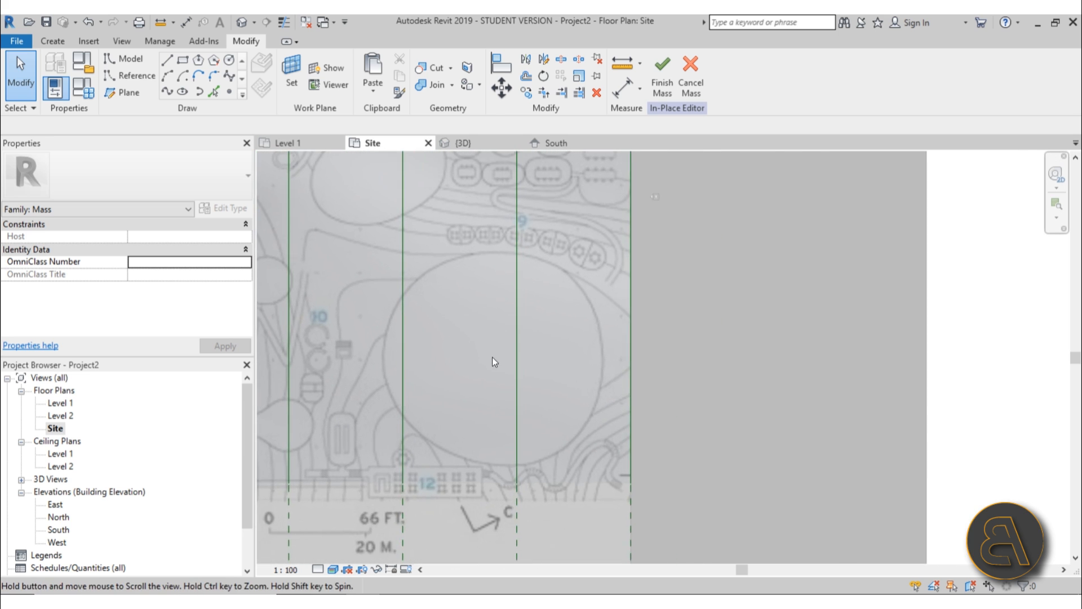
click(234, 61)
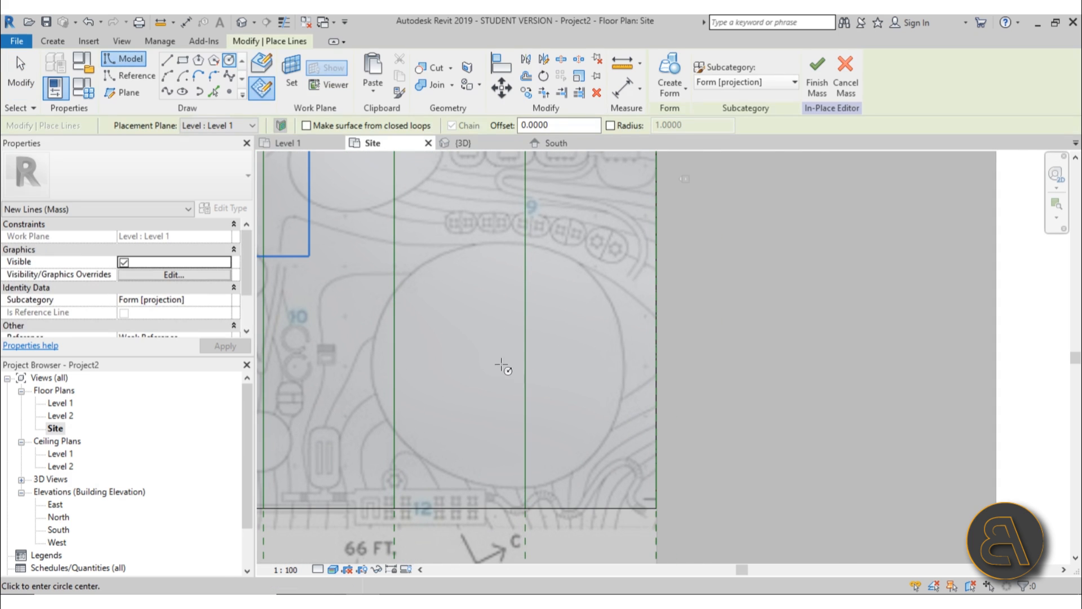
click(502, 365)
click(562, 259)
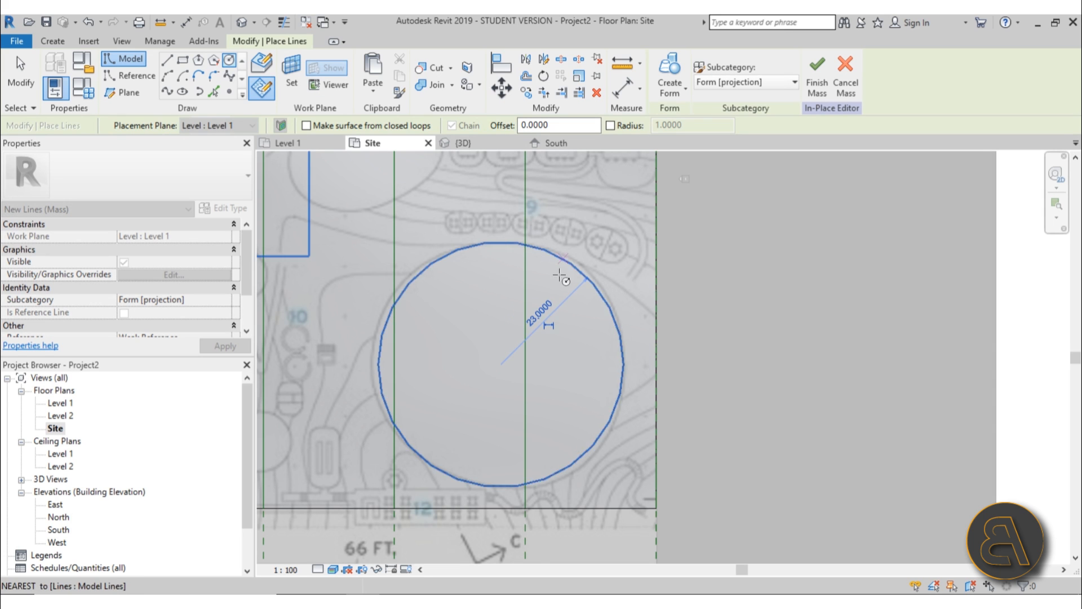
Draw a model line circle with a radius of about 4 m over the small round area beside area 8
scroll(513, 358, down, 2)
middle_drag(513, 359, 643, 355)
middle_drag(523, 392, 633, 509)
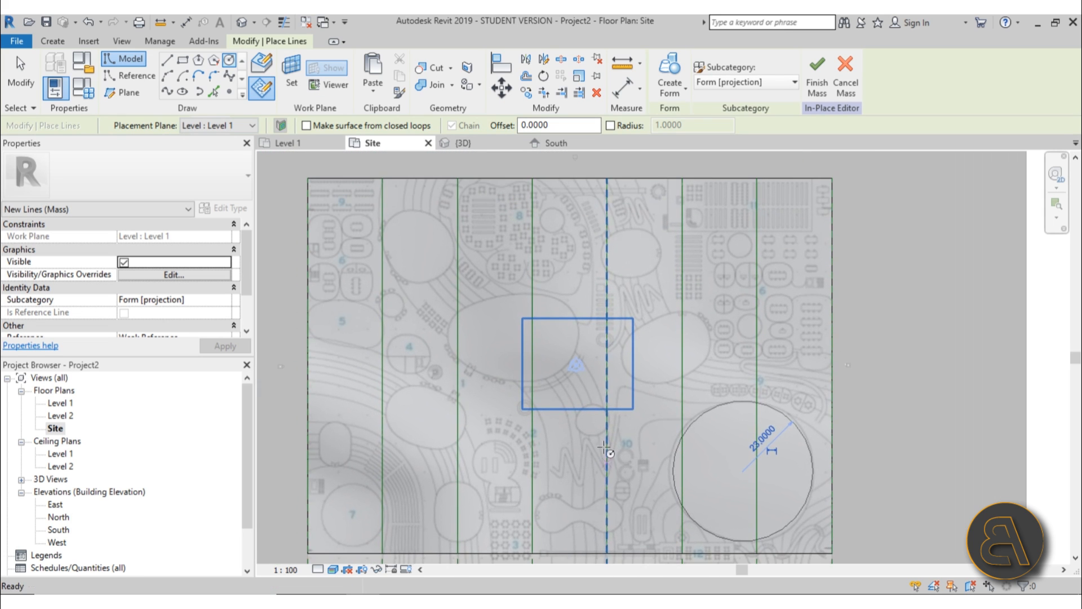
scroll(652, 247, up, 2)
middle_drag(589, 274, 543, 344)
scroll(479, 287, up, 2)
scroll(468, 299, down, 3)
scroll(422, 285, up, 4)
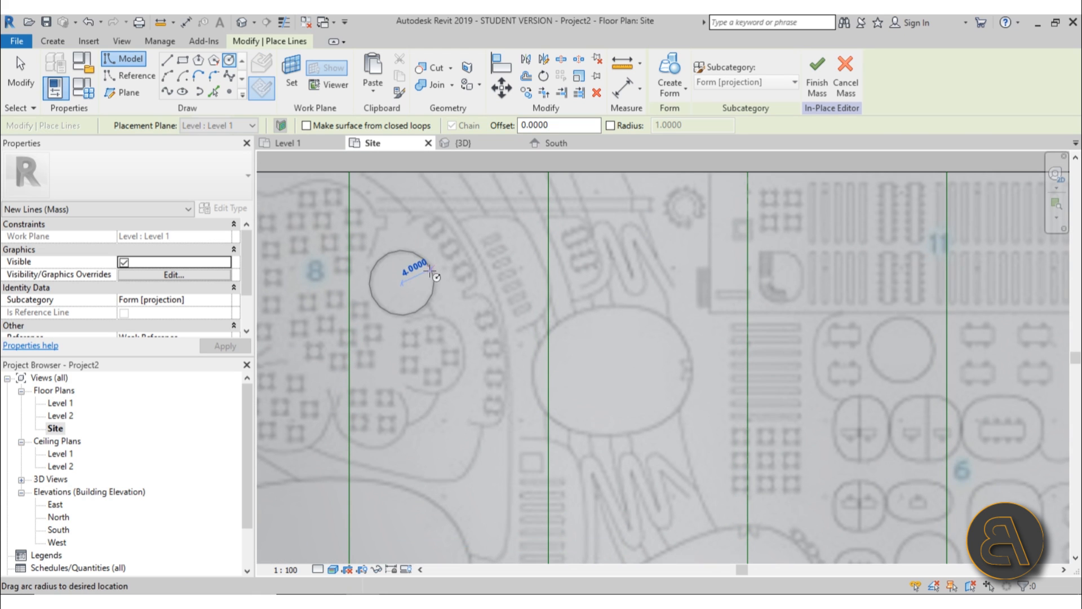
click(430, 271)
Draw a model line circle with a radius of about 5.4 m over the round area between areas 2 and 10
scroll(599, 260, down, 5)
middle_drag(634, 369, 634, 284)
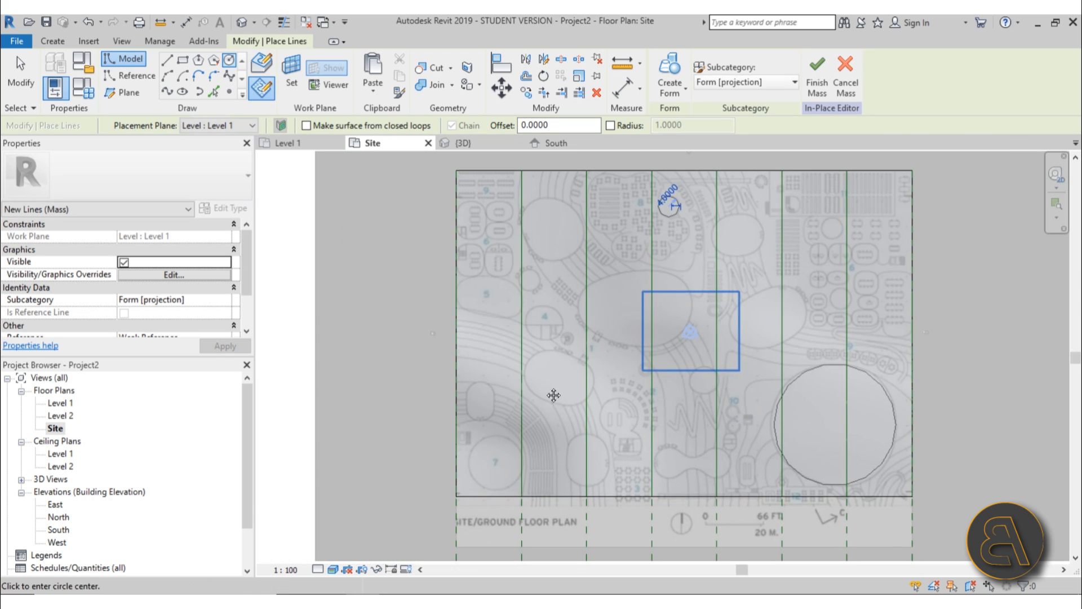
middle_drag(554, 395, 494, 341)
scroll(532, 417, up, 4)
scroll(550, 402, down, 1)
middle_drag(550, 402, 394, 454)
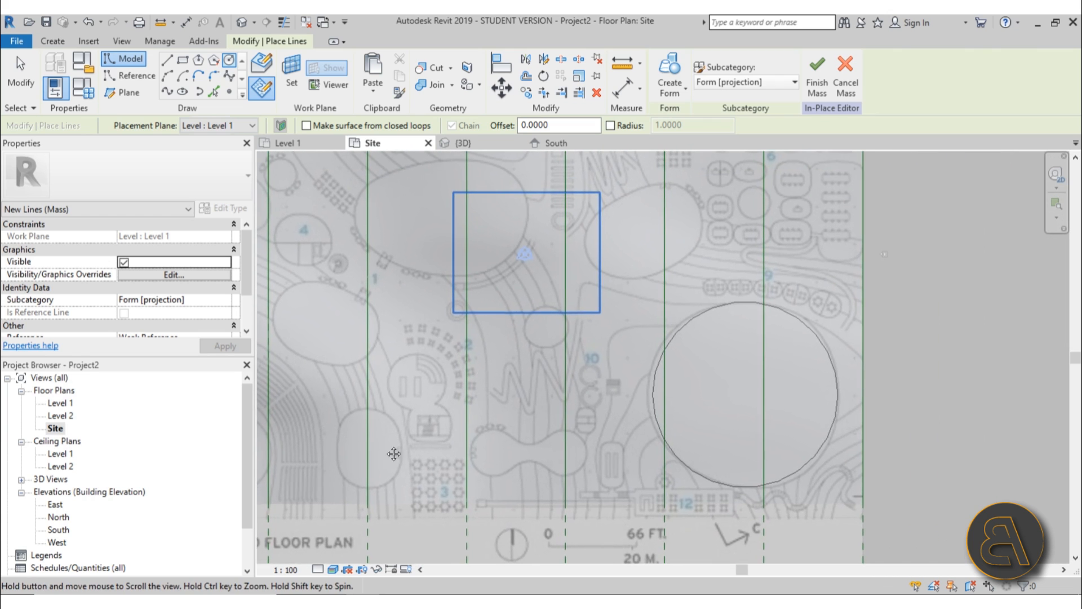
scroll(567, 317, up, 4)
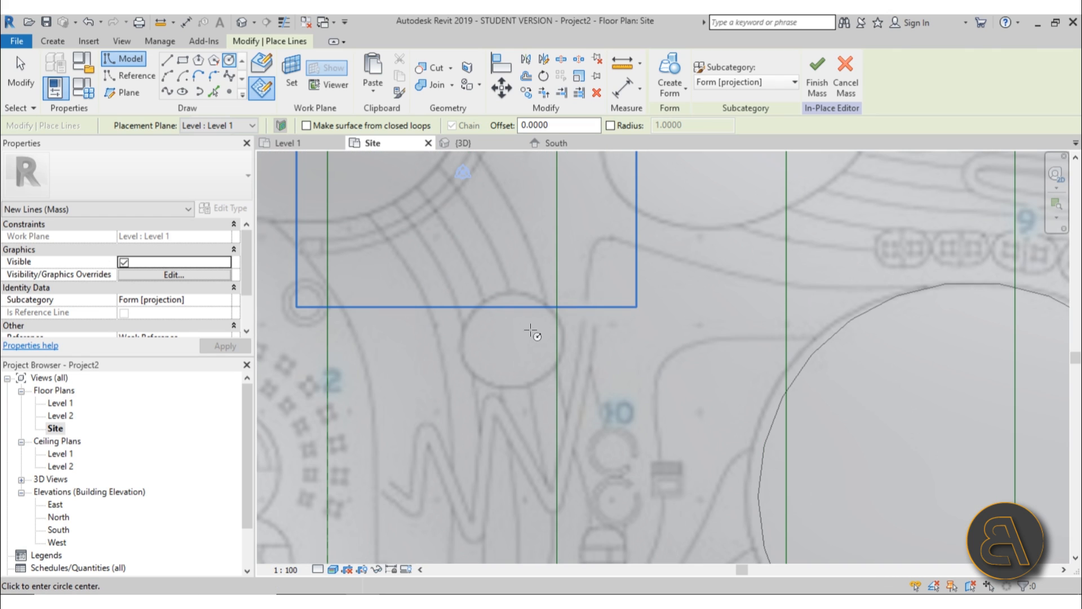
click(562, 334)
key(Escape)
In the 3D view, create a cylindrical void form from the 5.4 m radius circle
click(242, 24)
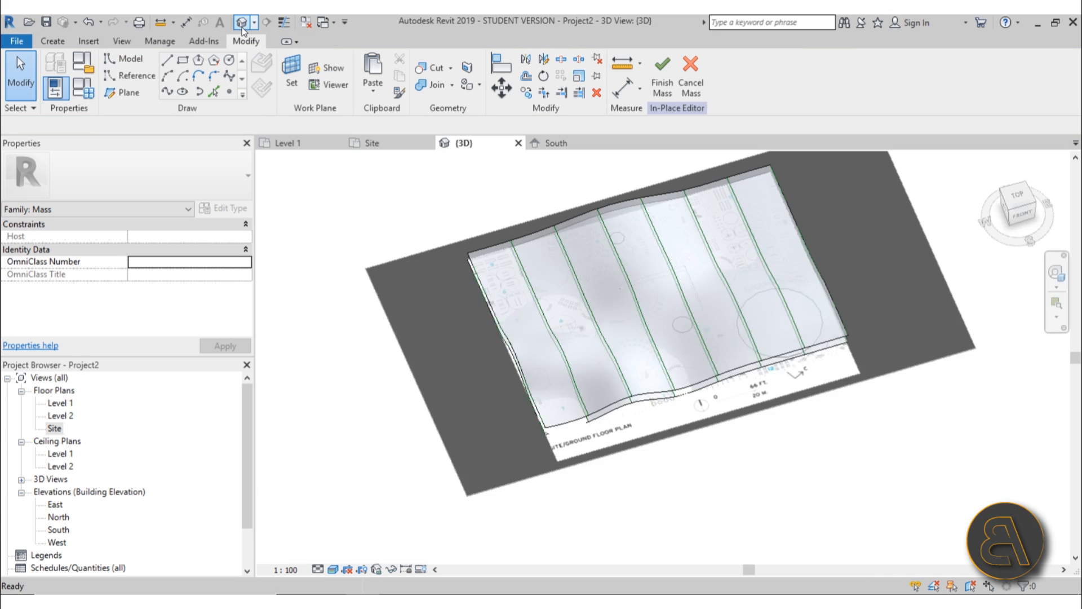
scroll(692, 310, up, 3)
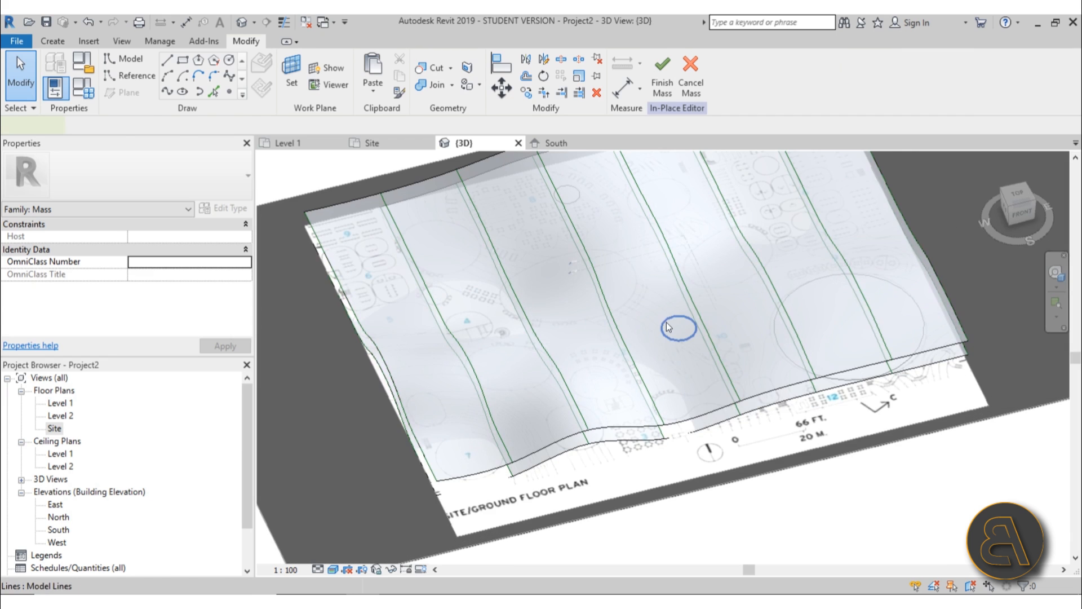
click(676, 326)
middle_drag(677, 326, 364, 351)
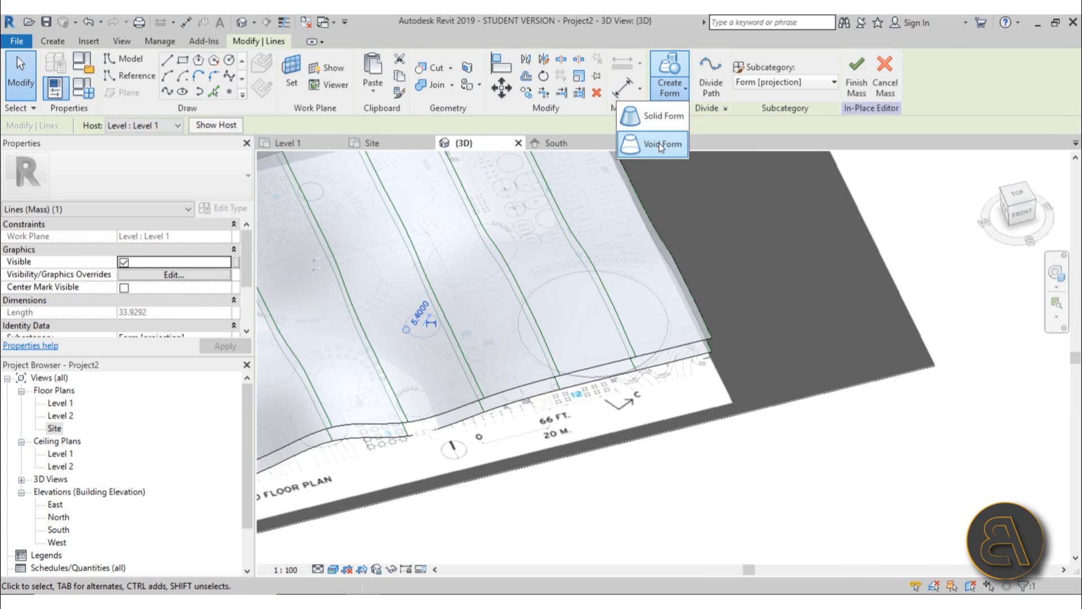
click(658, 145)
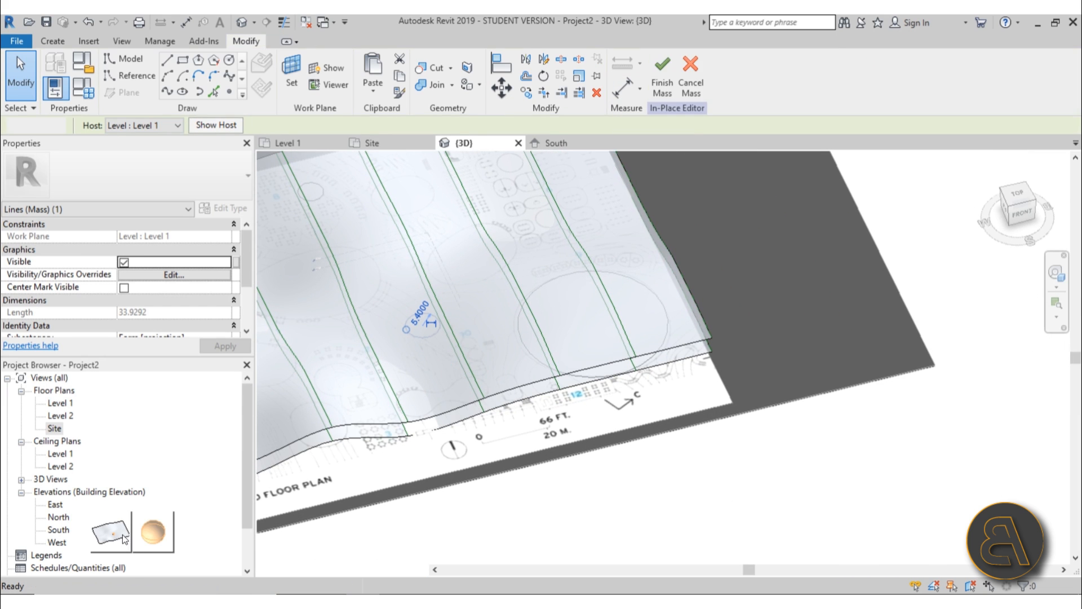
click(127, 542)
Stretch the cylindrical void vertically at both ends to a height of about 21 m so it spans both wavy forms
shift+middle_drag(418, 389, 423, 340)
scroll(422, 338, up, 2)
drag(426, 331, 427, 287)
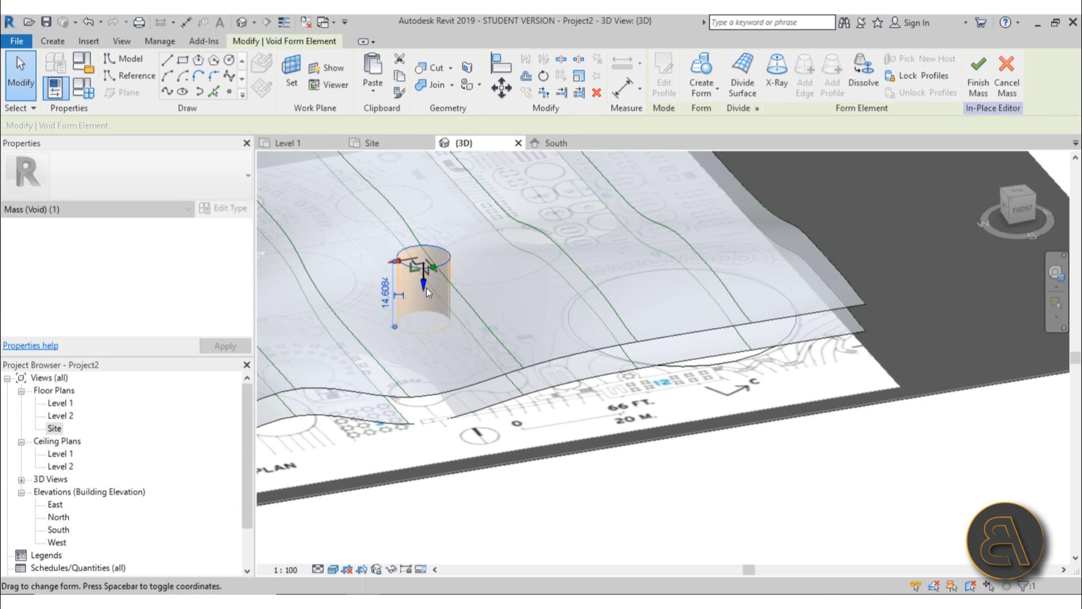
click(428, 334)
drag(426, 299, 427, 325)
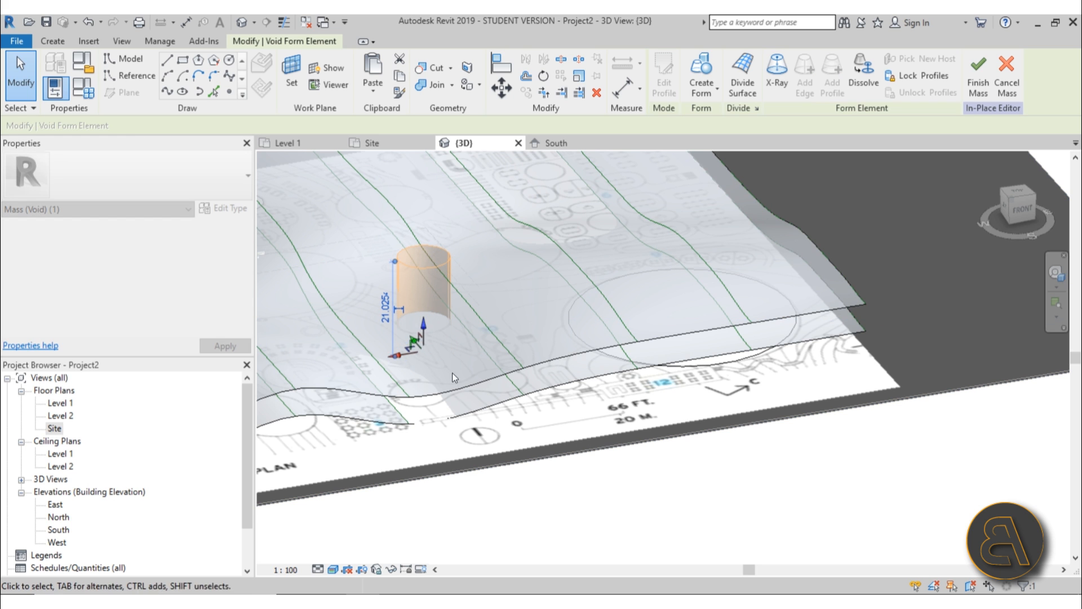
click(619, 500)
Cut the upper wavy form with the small cylindrical void using Cut Geometry
shift+middle_drag(618, 499, 473, 271)
shift+middle_drag(648, 462, 468, 265)
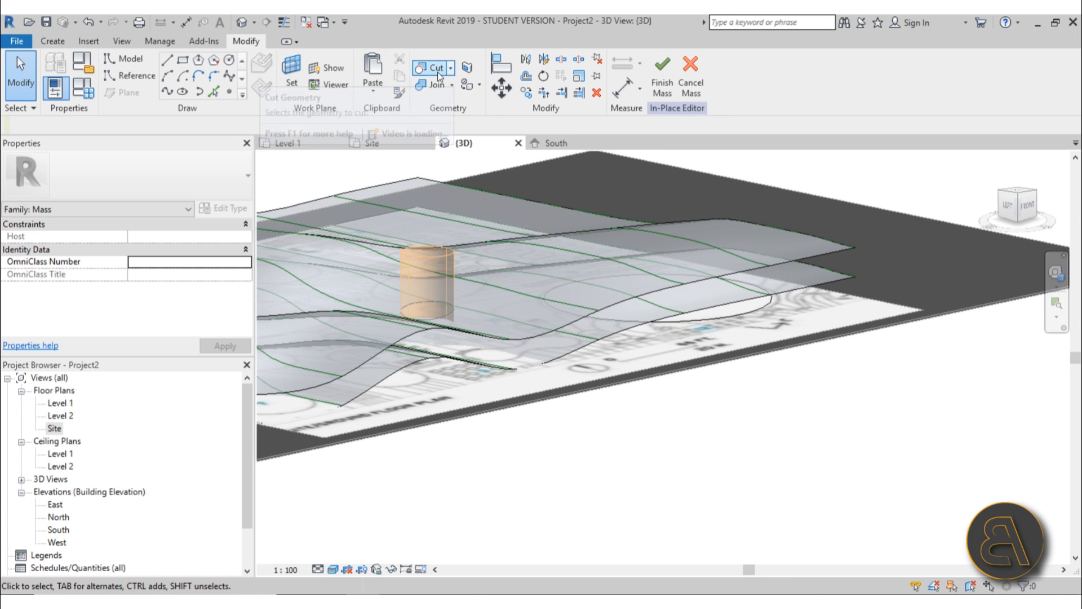
click(437, 69)
click(450, 257)
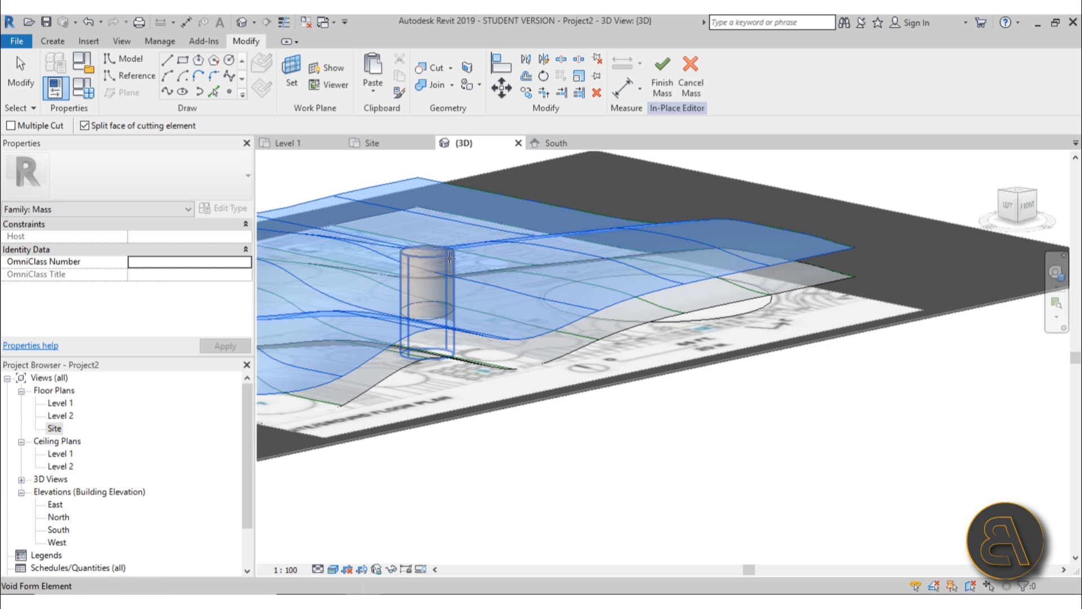
click(450, 257)
Create a cylindrical void form from the 23 m radius circle, passing through both wavy forms
shift+middle_drag(449, 257, 686, 391)
click(688, 390)
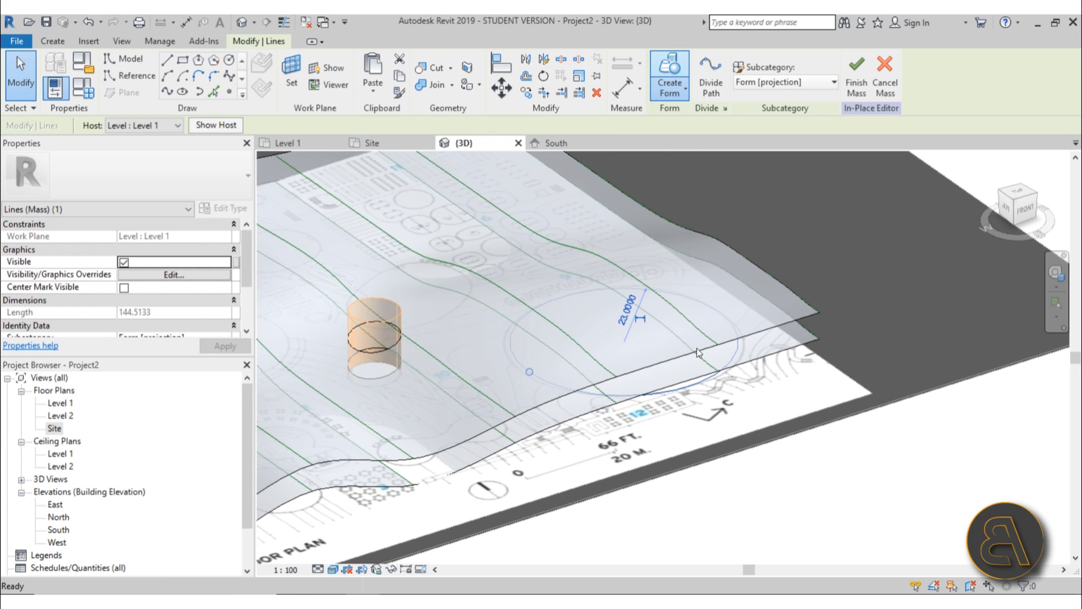
click(670, 73)
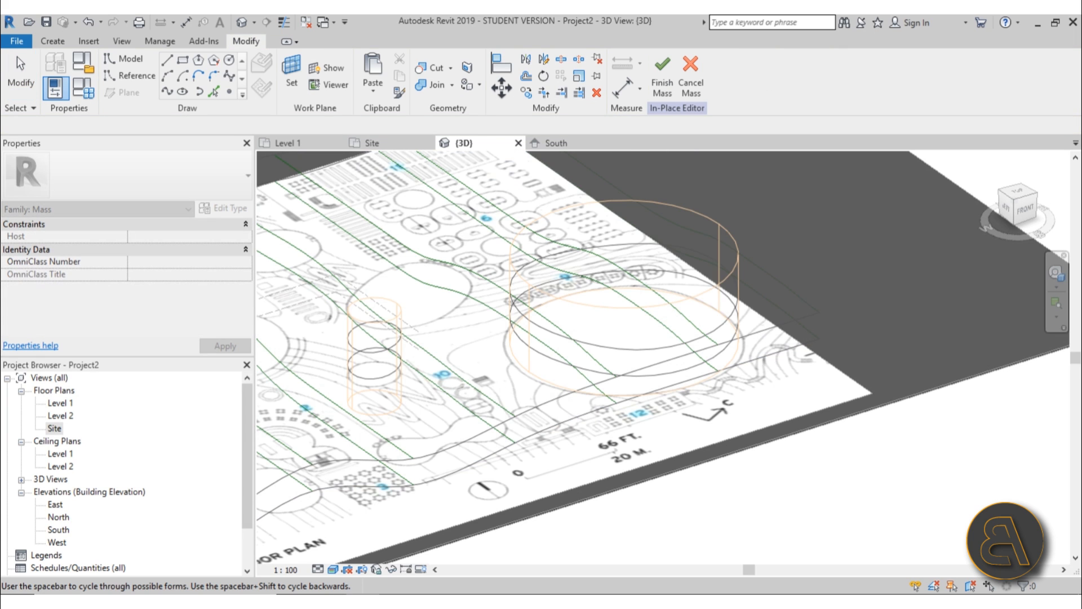
click(862, 473)
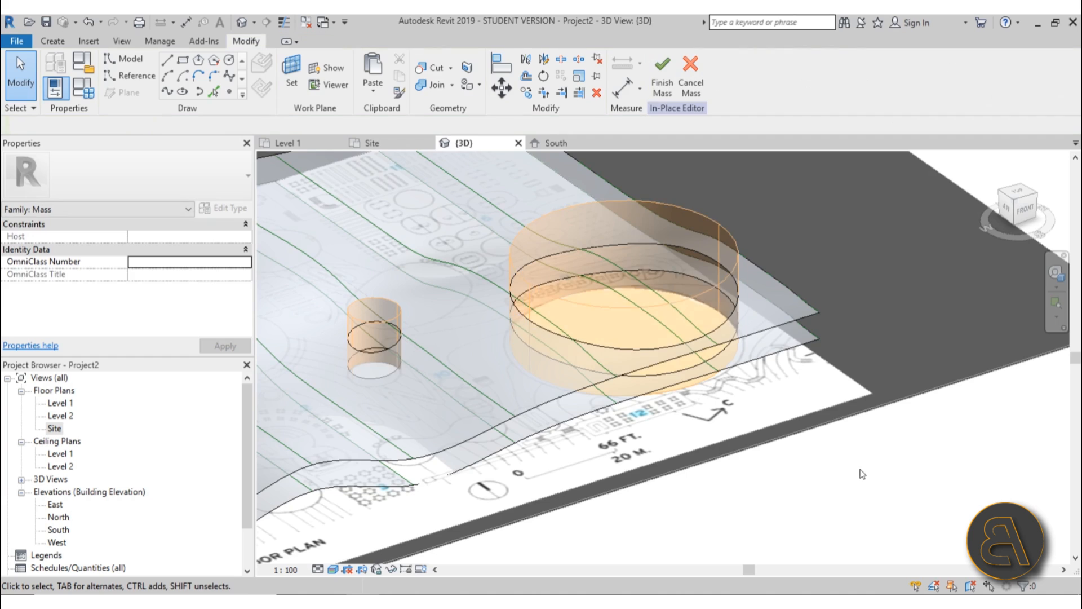
Create a cylindrical void form from the 4 m radius circle near the edge of the wavy forms
shift+middle_drag(691, 386, 610, 530)
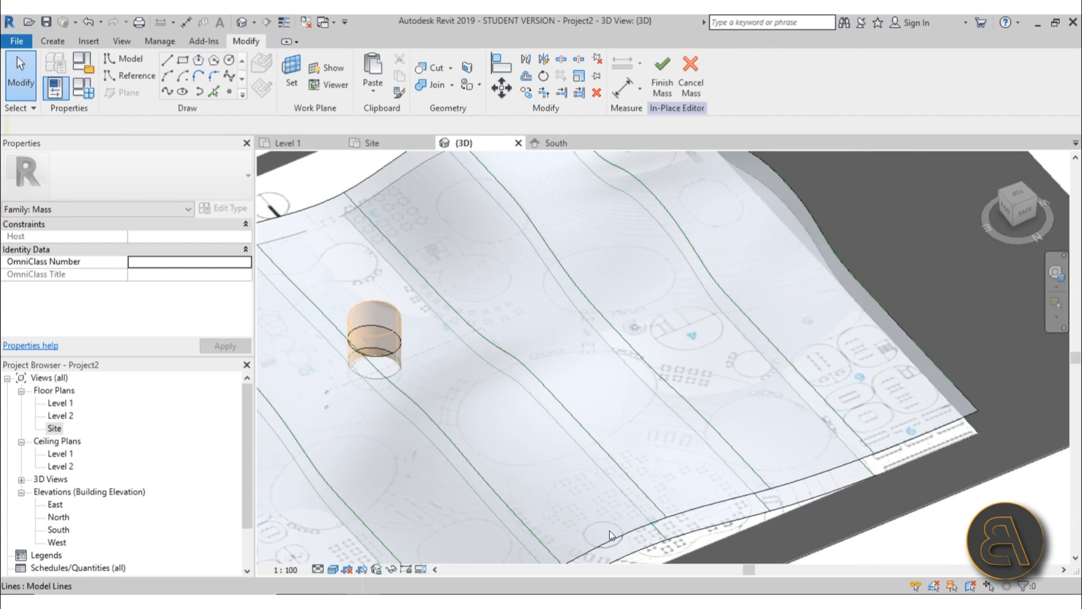
click(607, 522)
shift+middle_drag(546, 414, 567, 393)
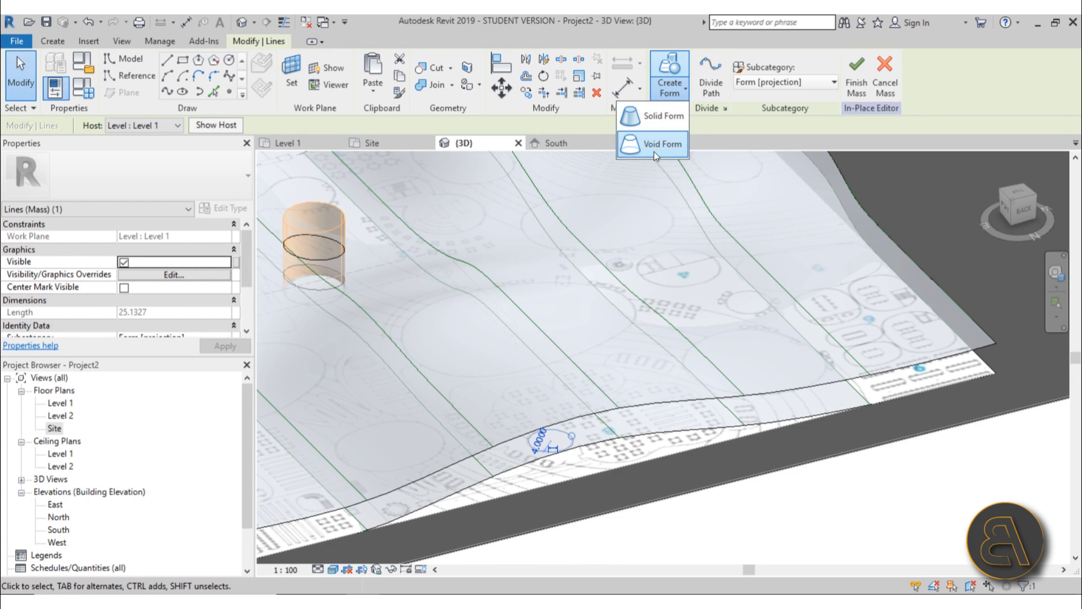
click(654, 145)
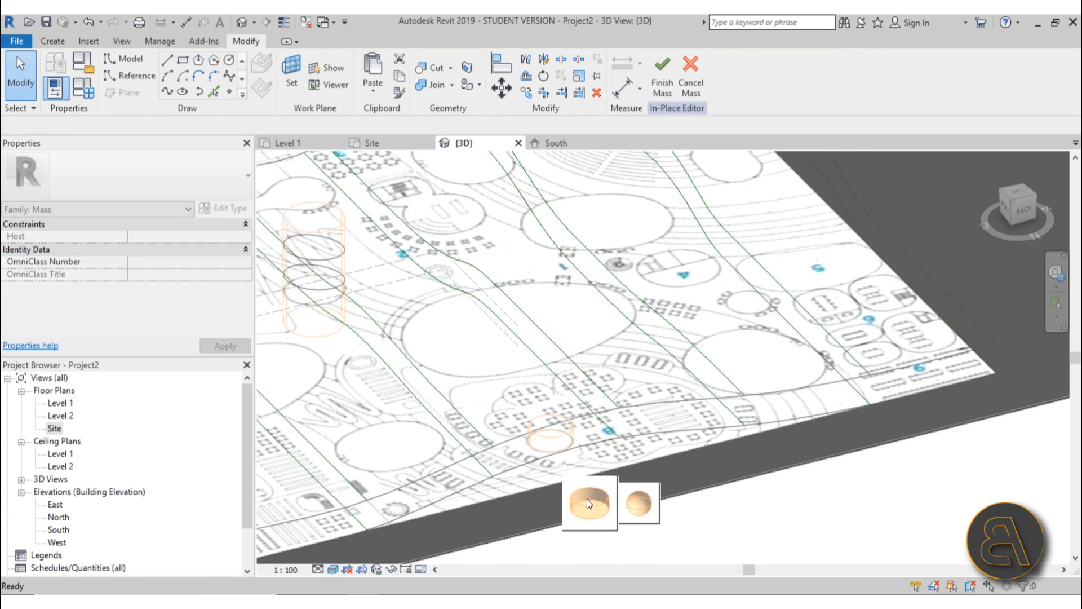
click(587, 500)
Stretch the top of the new cylindrical void upward so it passes through both wavy forms
drag(549, 453, 550, 385)
shift+middle_drag(558, 467, 586, 431)
shift+middle_drag(604, 467, 580, 446)
click(611, 489)
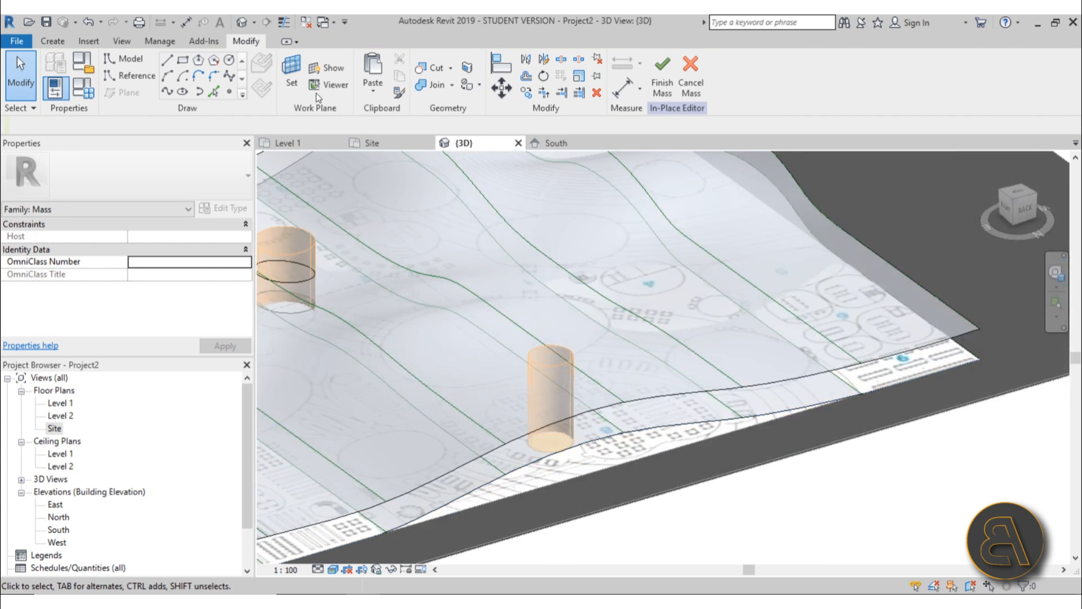
Cut the upper and lower wavy forms with the new cylindrical void using Cut Geometry
click(436, 72)
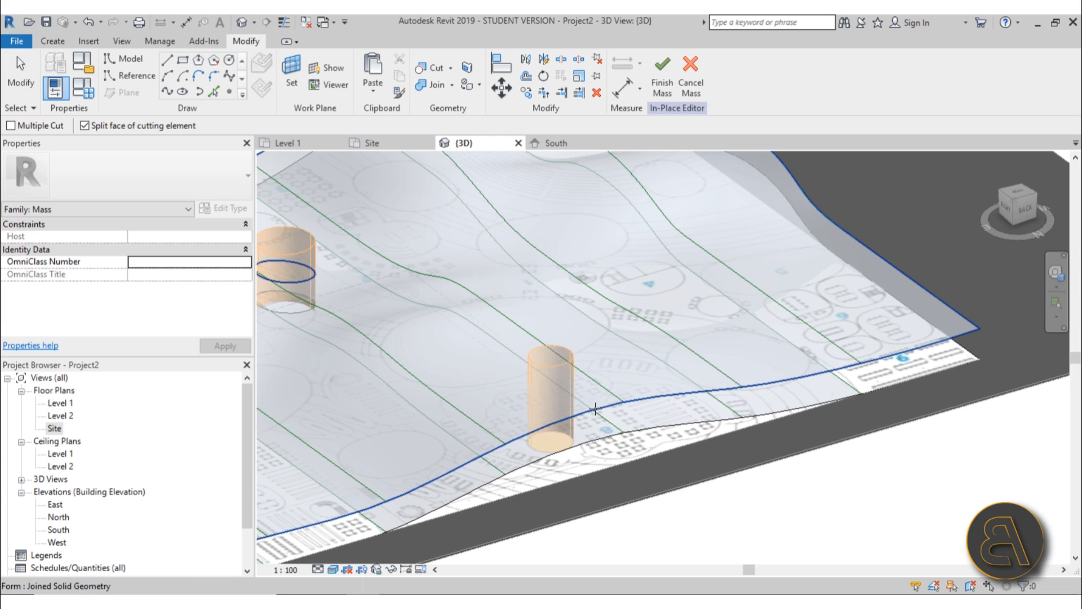
click(594, 410)
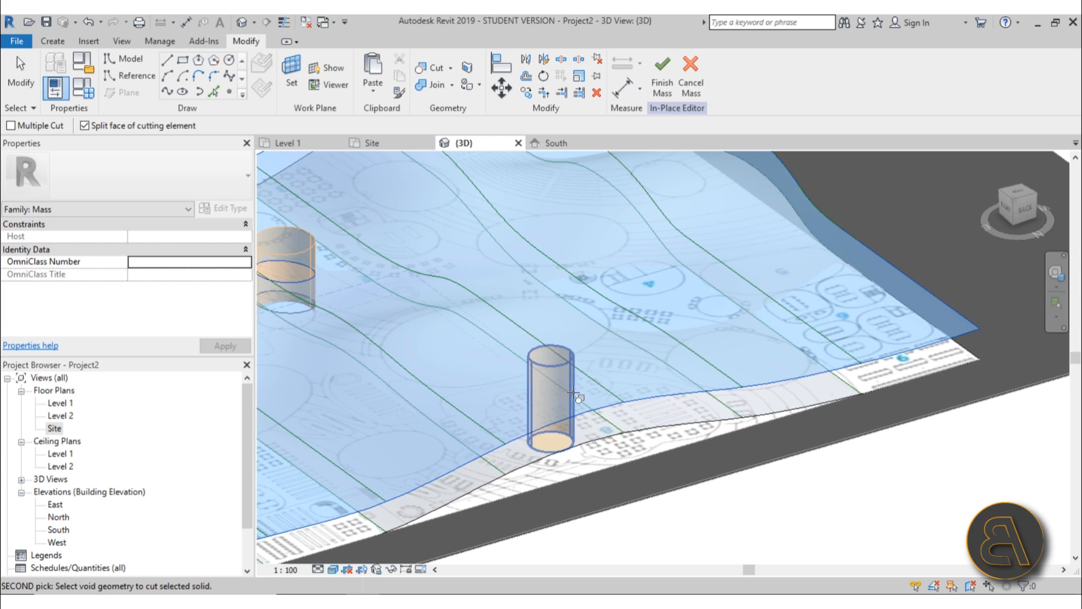
click(557, 362)
click(582, 443)
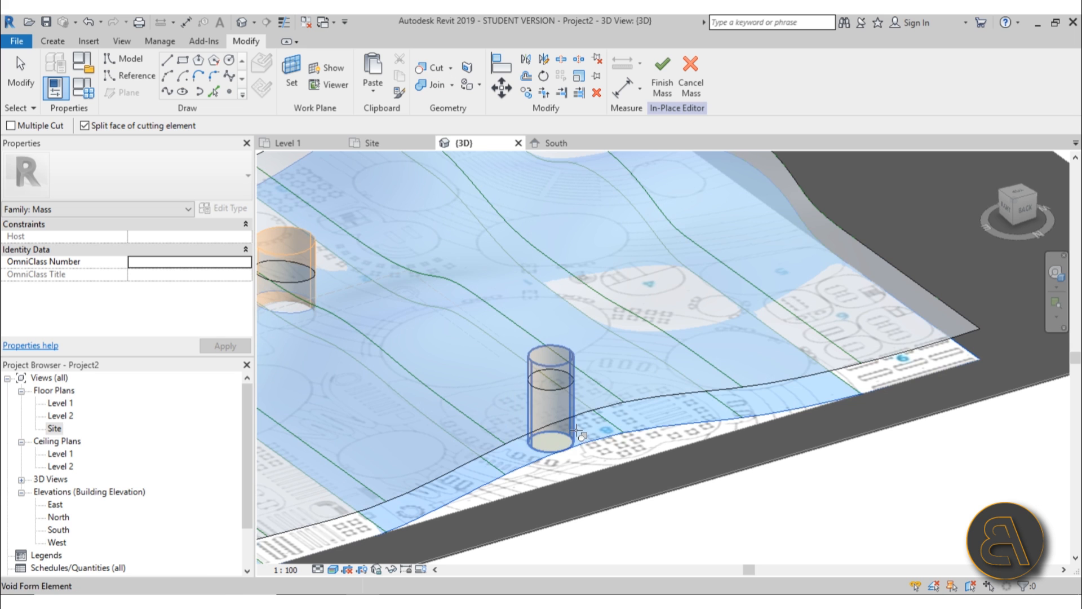
click(561, 413)
scroll(528, 344, down, 3)
key(Escape)
shift+middle_drag(533, 345, 625, 417)
In the Site floor plan, trace the peanut-shaped outline with a model-line spline, leaving a short gap at one end
double_click(54, 428)
scroll(581, 364, down, 3)
scroll(468, 307, up, 2)
middle_drag(510, 285, 446, 157)
scroll(538, 404, down, 1)
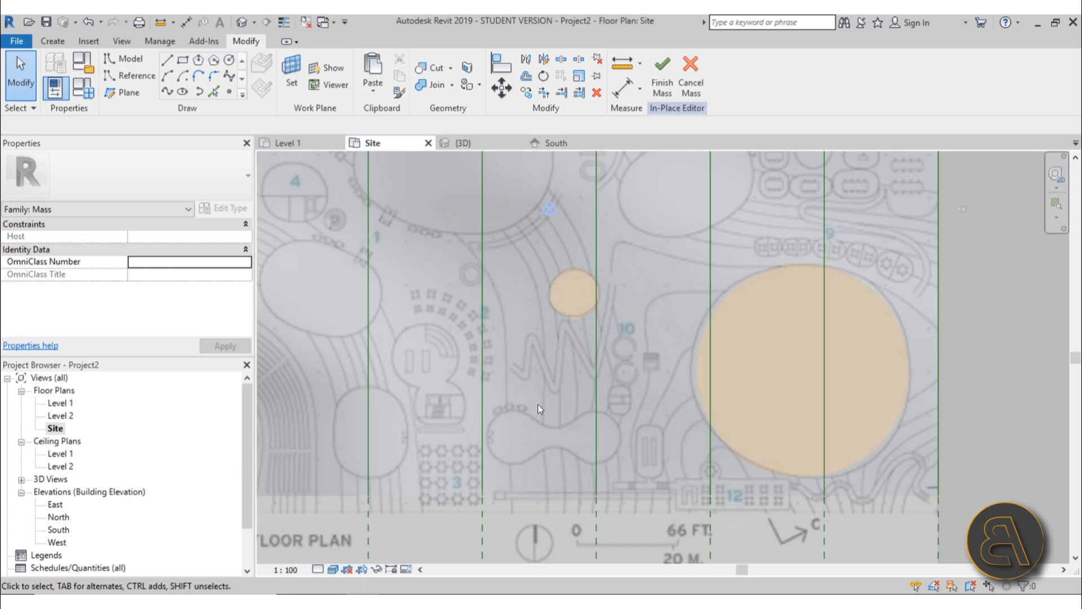
middle_drag(549, 440, 521, 382)
scroll(520, 381, up, 3)
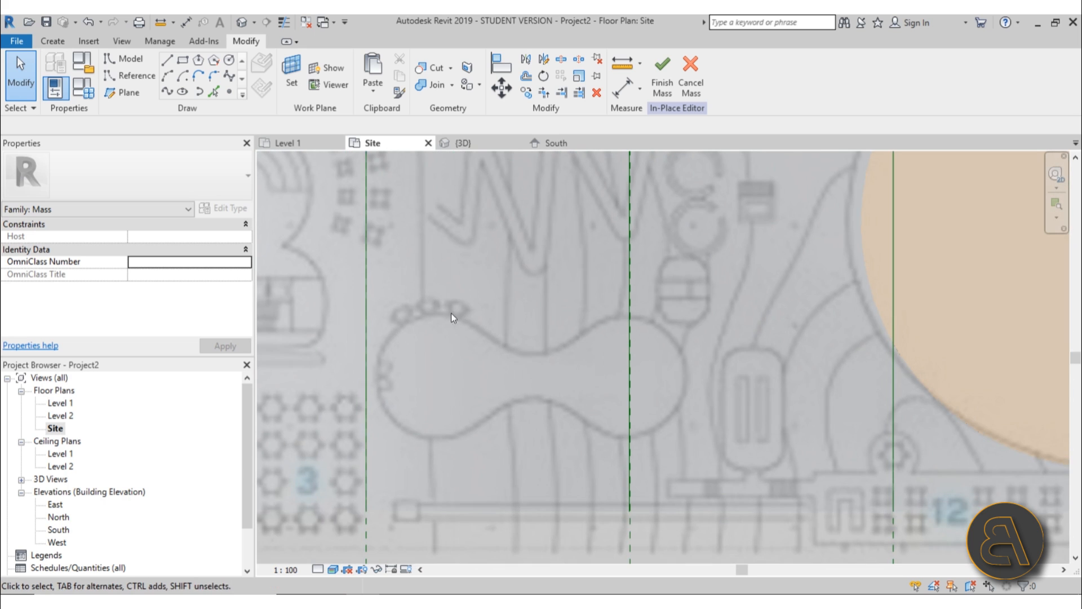
click(166, 95)
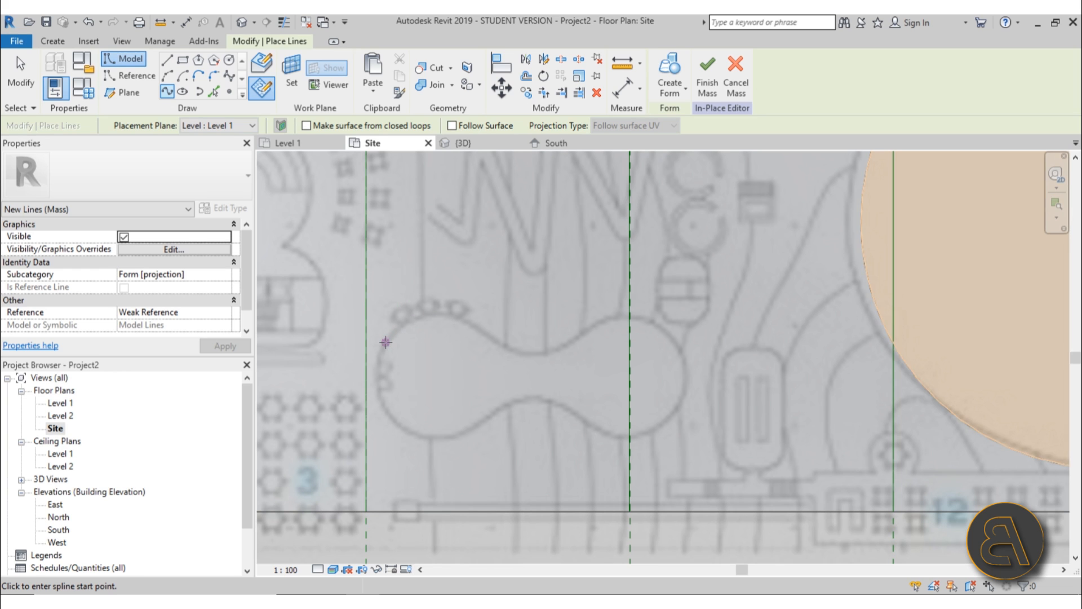
click(386, 342)
click(424, 310)
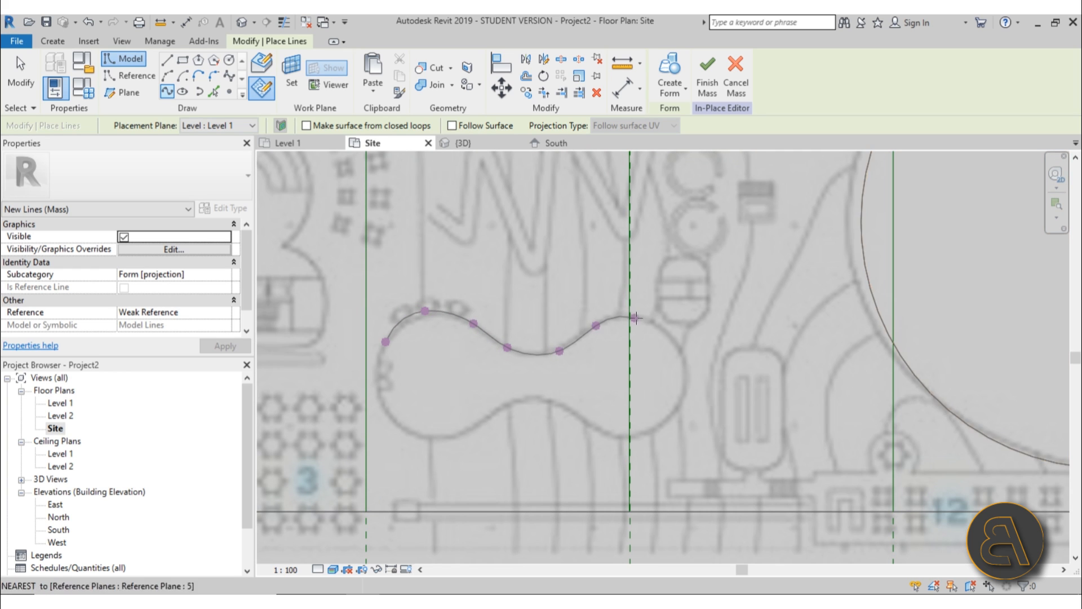
click(686, 353)
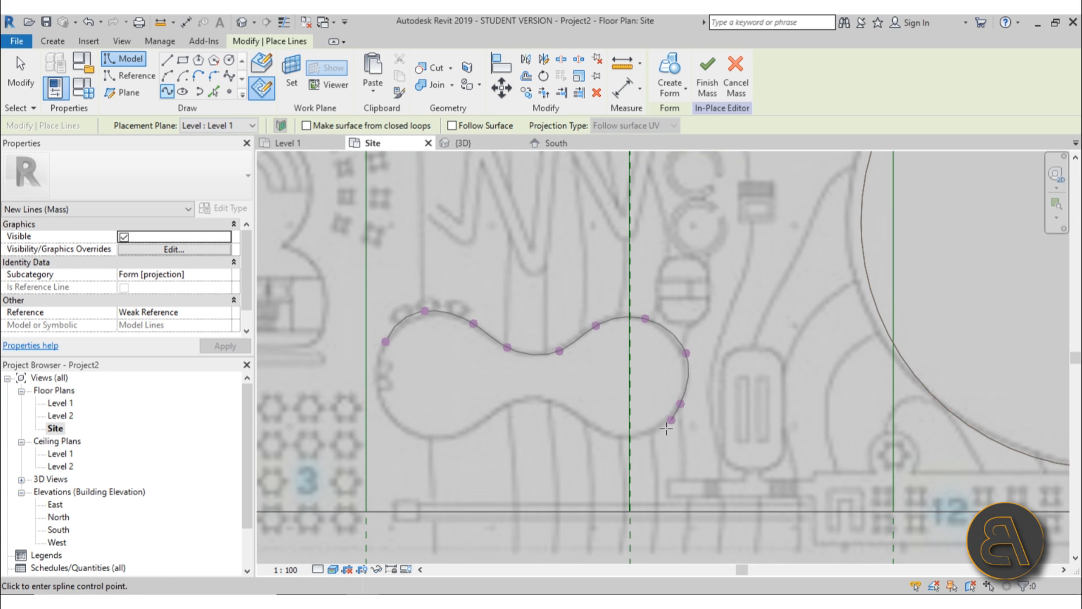
click(597, 429)
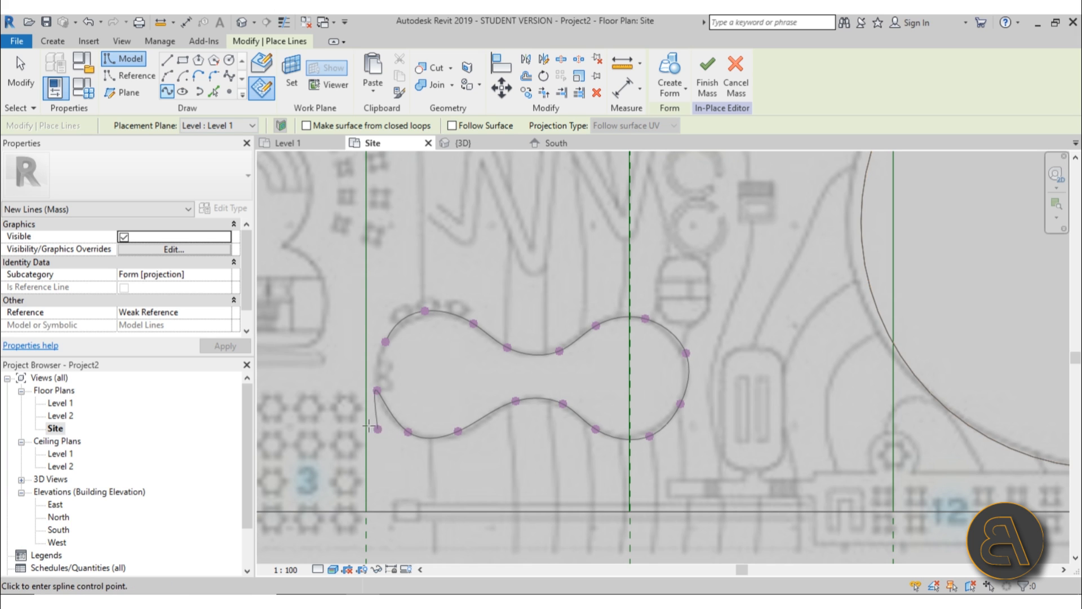
click(377, 390)
key(Escape)
key(Escape)
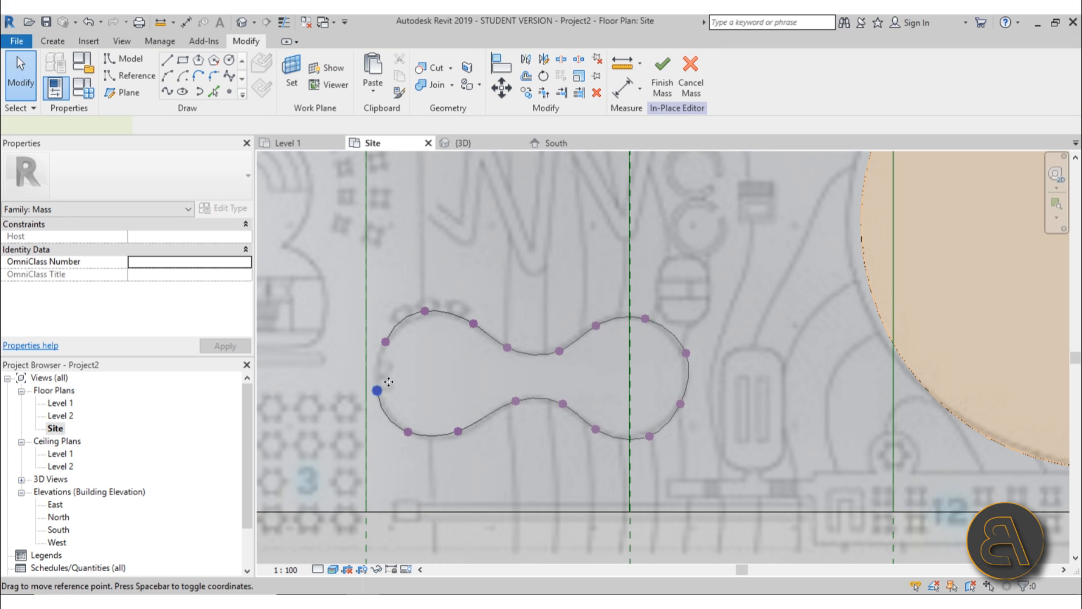
Close the gap in the peanut-shaped outline with a spline through its two end points and select the whole line chain
click(389, 381)
ctrl+click(388, 343)
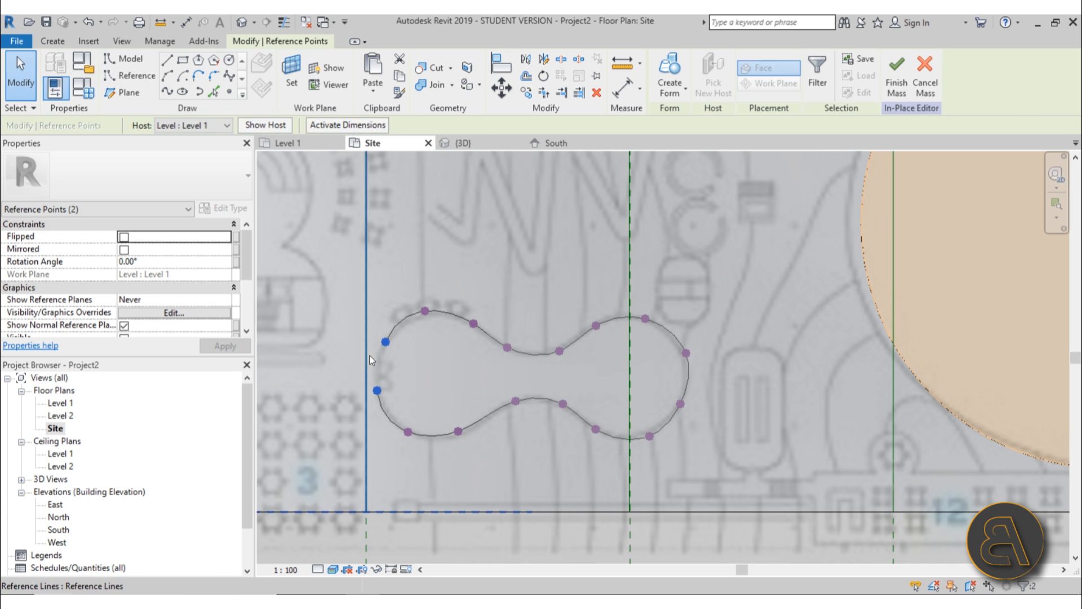
scroll(370, 355, up, 3)
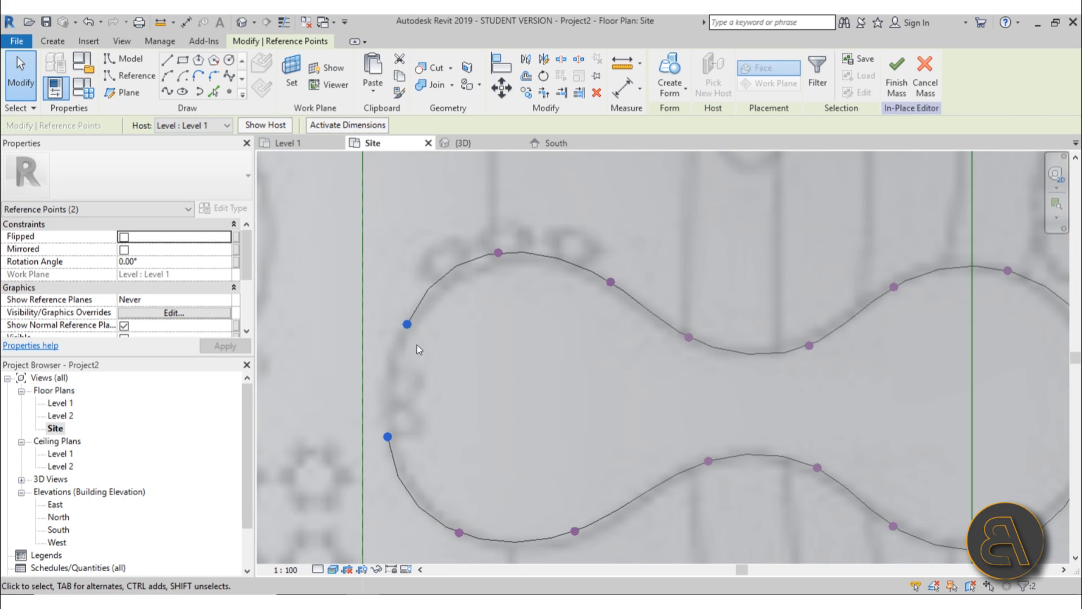
click(164, 93)
scroll(391, 356, down, 3)
scroll(356, 368, up, 3)
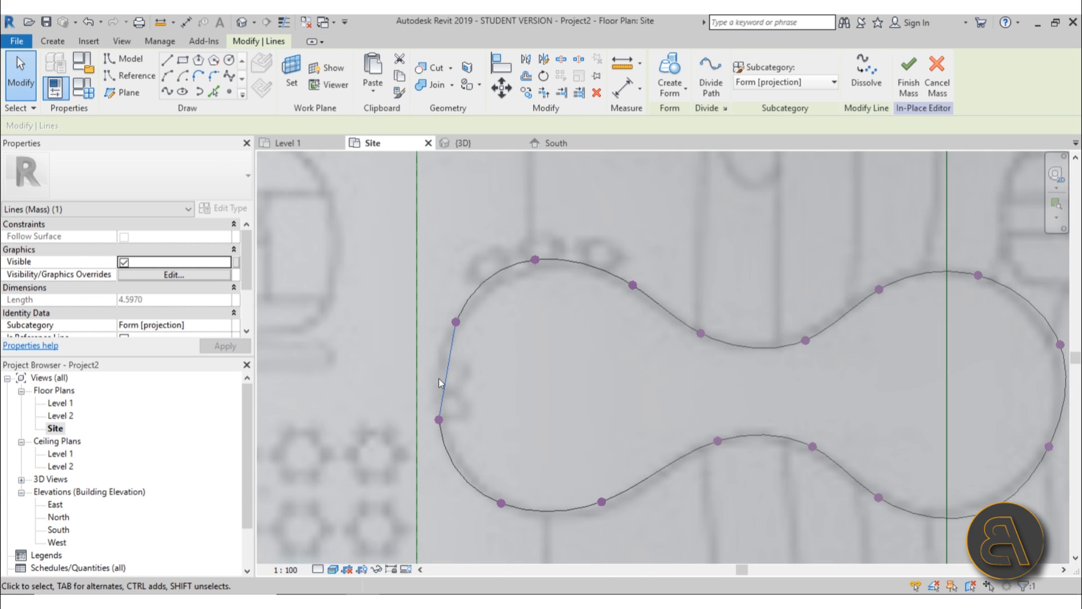
key(Escape)
key(Tab)
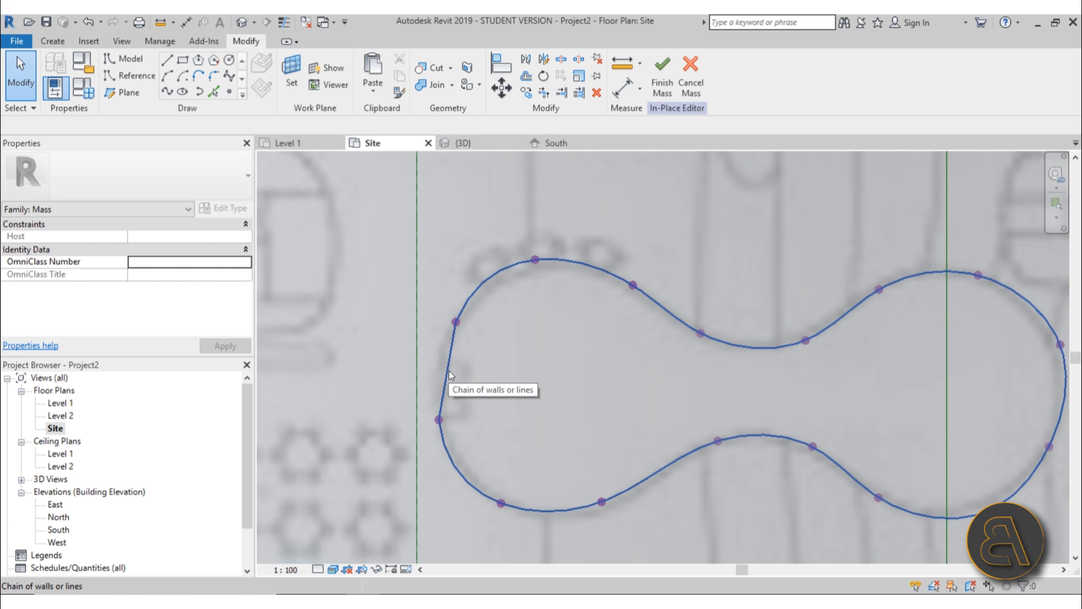
click(449, 370)
scroll(455, 354, down, 3)
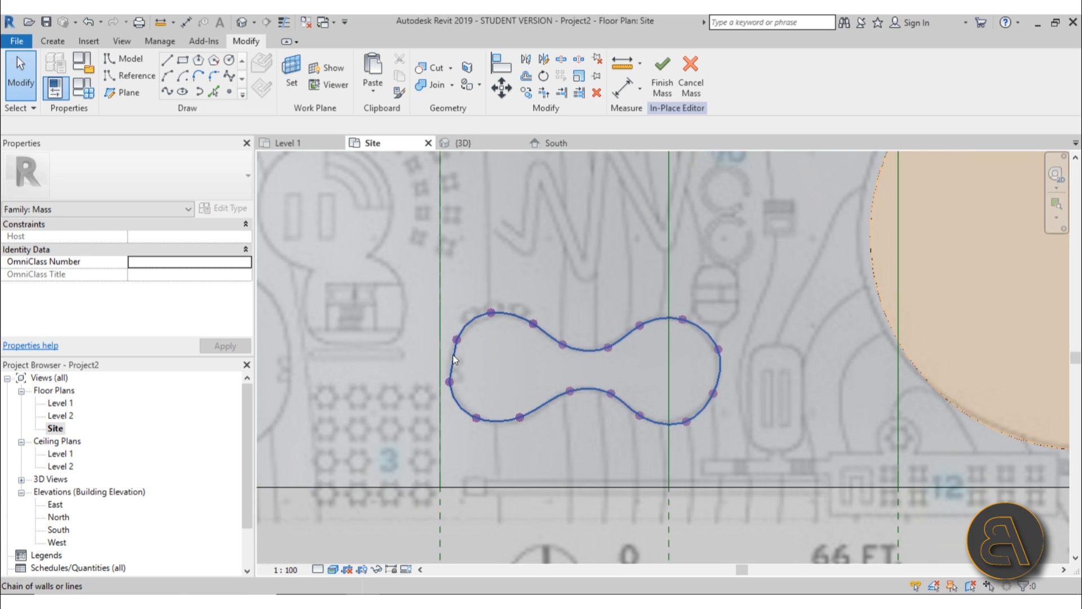
In the 3D view, select the closed peanut-shaped line chain and create a void form from it
click(244, 24)
shift+middle_drag(603, 370, 546, 292)
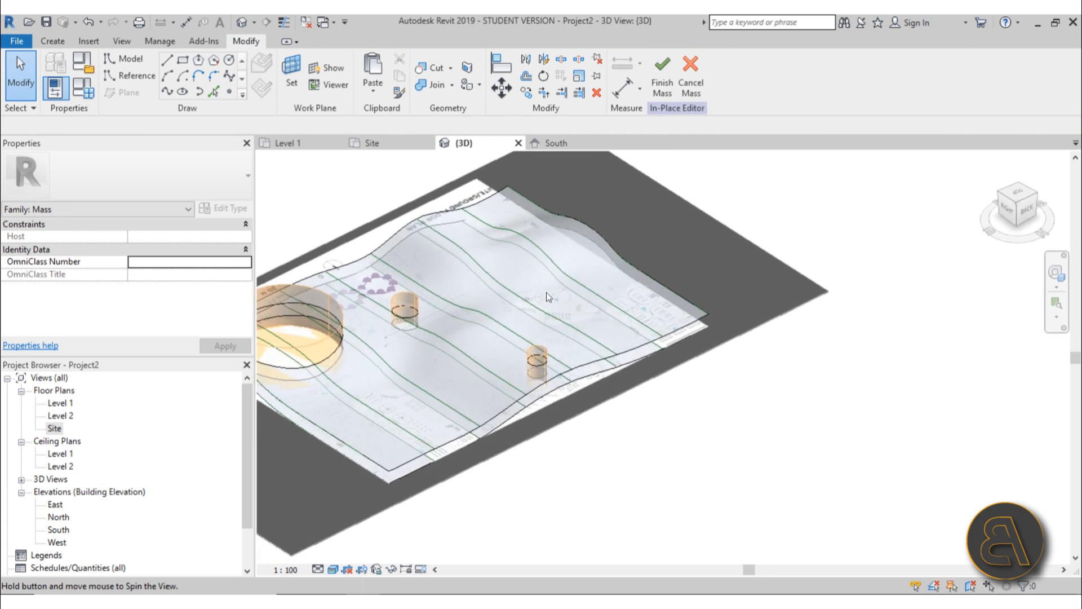
scroll(360, 298, up, 5)
scroll(360, 298, up, 3)
key(Tab)
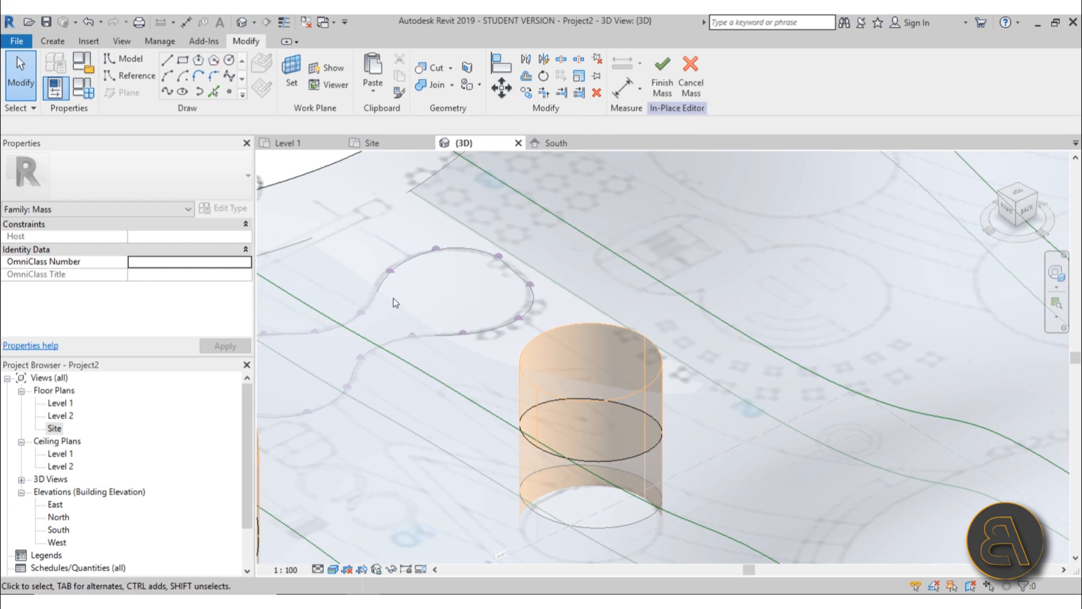
key(Tab)
click(380, 297)
middle_drag(442, 307, 543, 301)
click(668, 86)
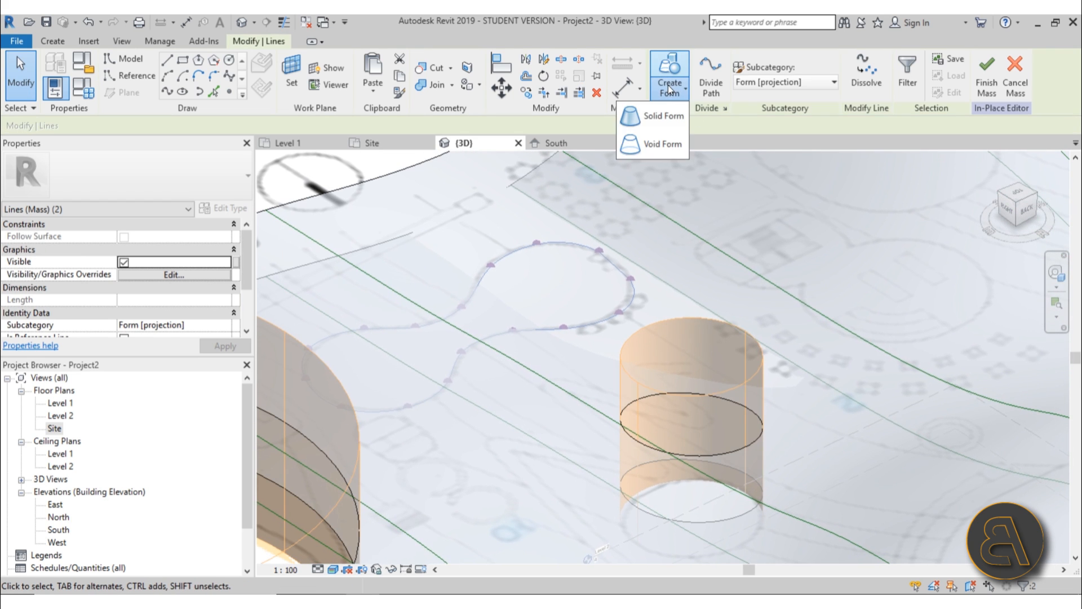
click(662, 145)
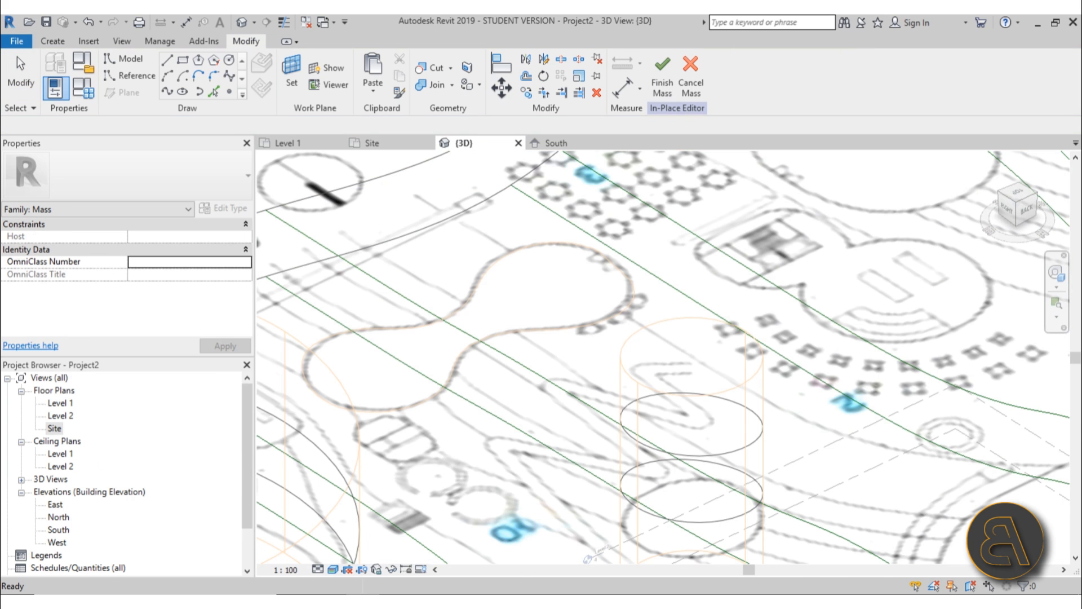
scroll(483, 384, down, 3)
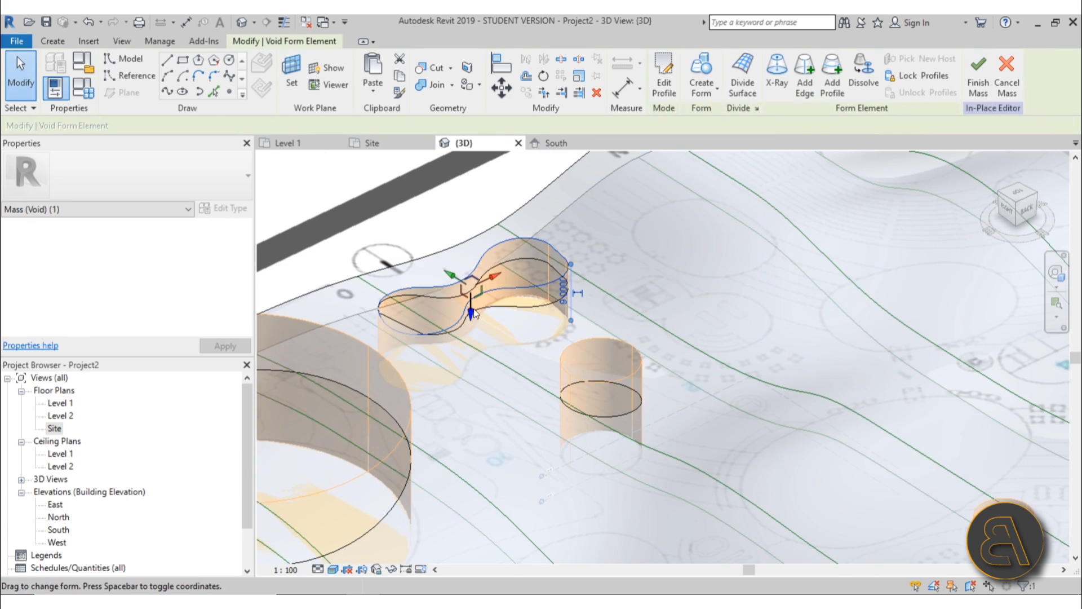
Stretch the peanut-shaped void vertically so it passes through the upper wavy form
drag(472, 316, 472, 297)
click(317, 205)
shift+middle_drag(475, 318, 654, 395)
scroll(651, 238, down, 5)
scroll(655, 410, up, 5)
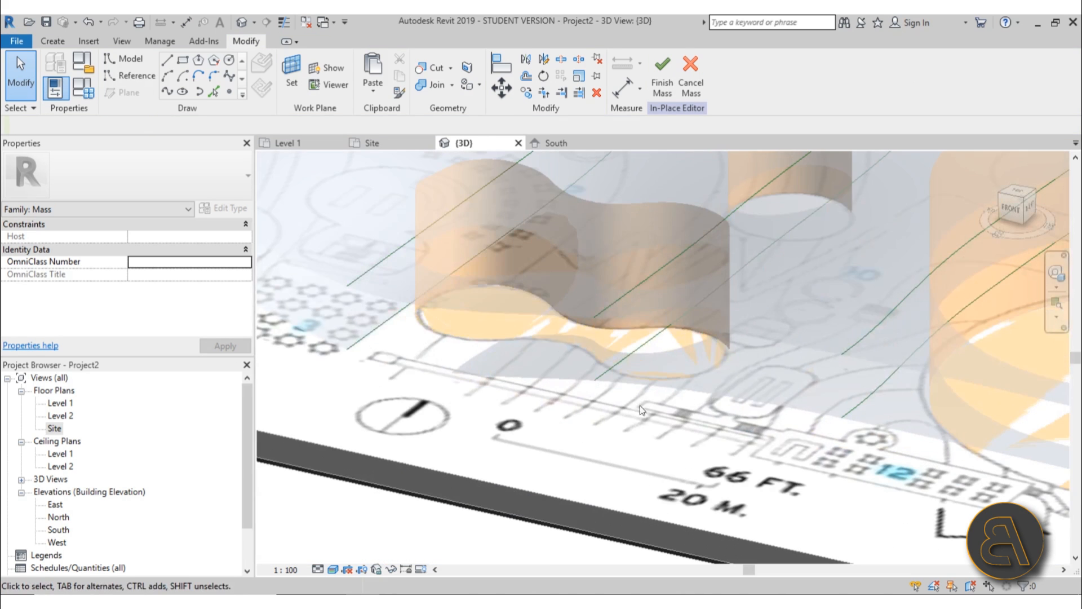
middle_drag(574, 438, 587, 407)
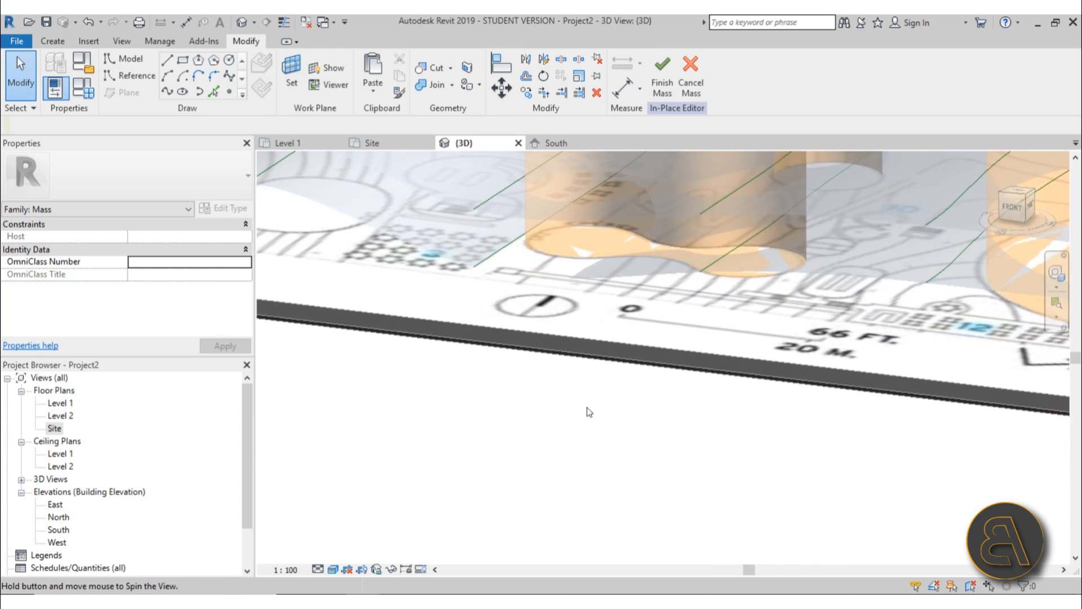
Extend the base of the peanut-shaped void down below the site plan image
click(722, 275)
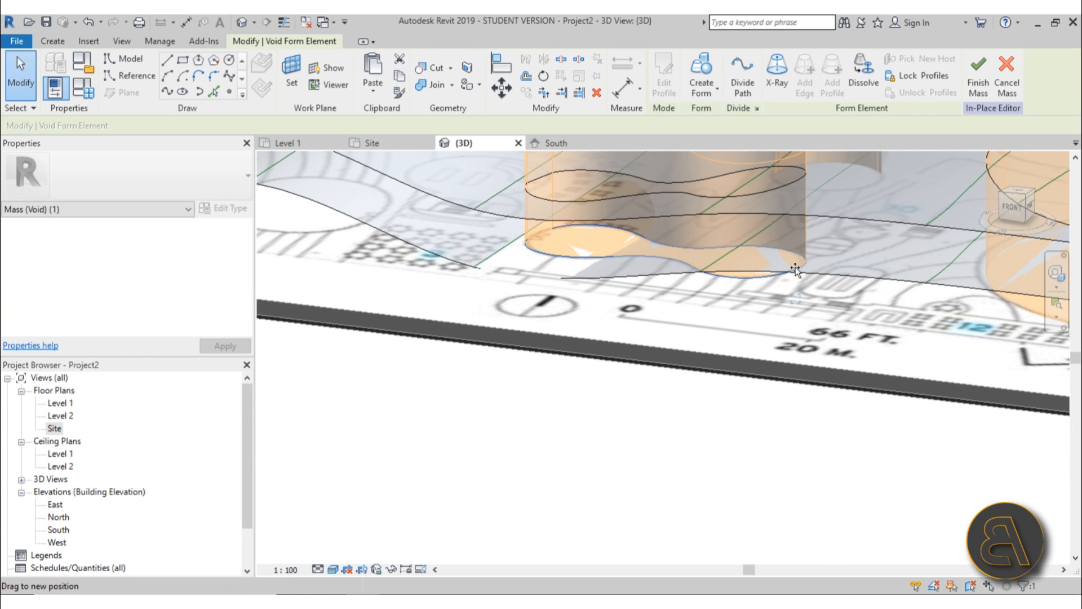
click(614, 438)
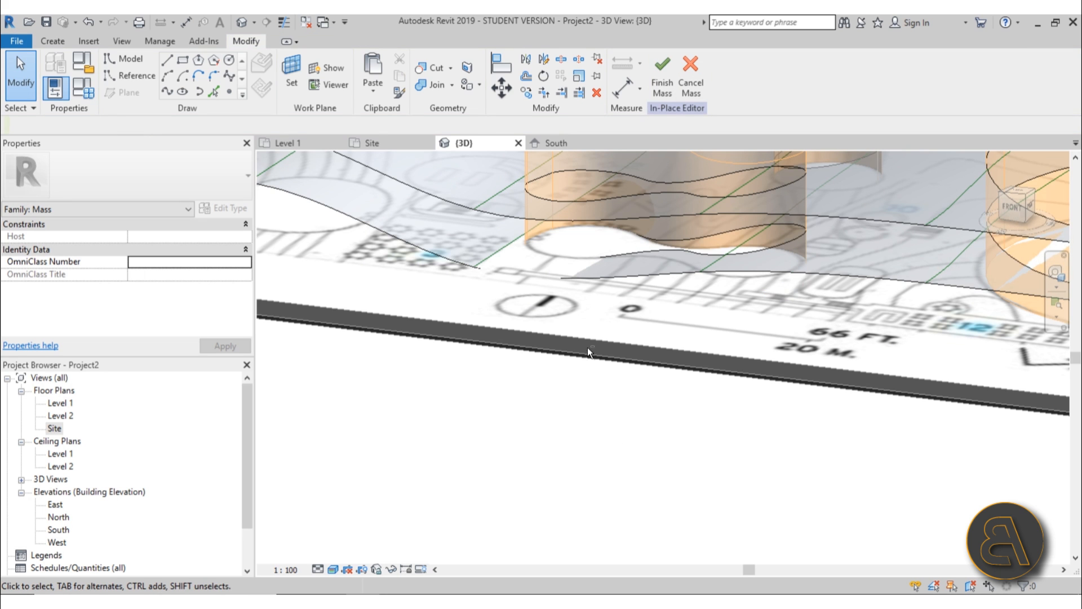
shift+middle_drag(587, 348, 581, 319)
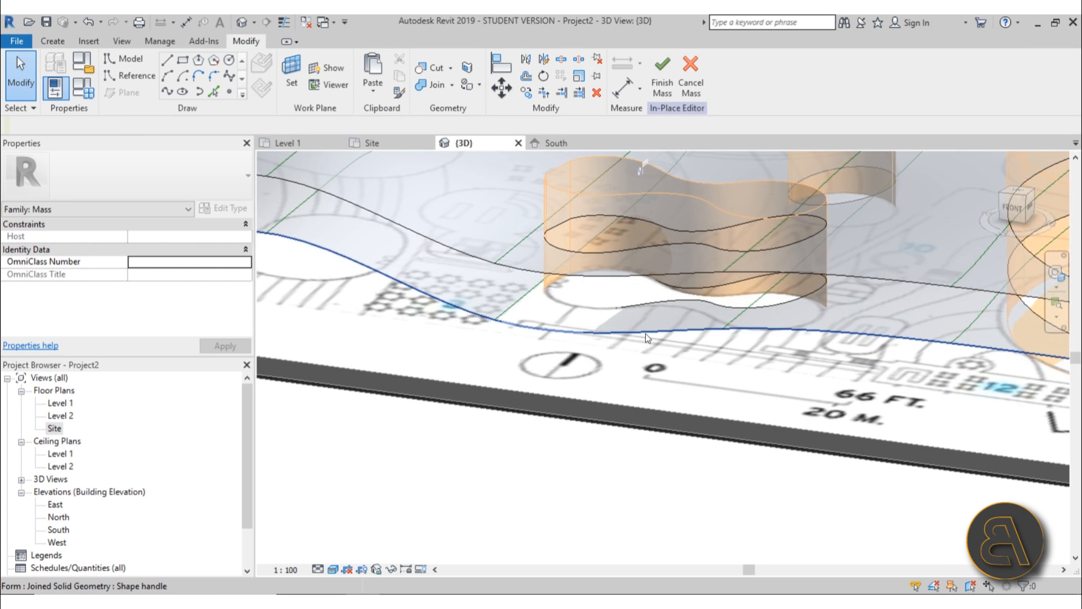
scroll(509, 305, down, 3)
shift+middle_drag(506, 306, 494, 395)
scroll(494, 395, down, 1)
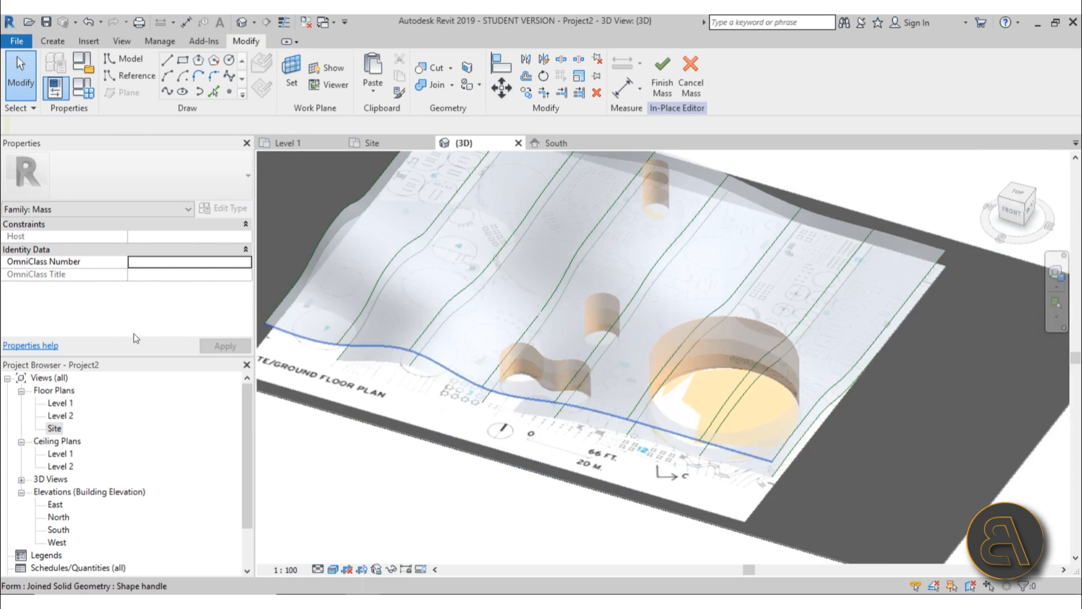
In the Site floor plan, trace the large central oval with a model-line spline, ending just short of its start point
double_click(56, 429)
scroll(542, 253, down, 1)
middle_drag(542, 257, 509, 440)
scroll(510, 440, down, 5)
middle_drag(516, 384, 556, 379)
middle_drag(475, 180, 469, 302)
scroll(431, 350, up, 1)
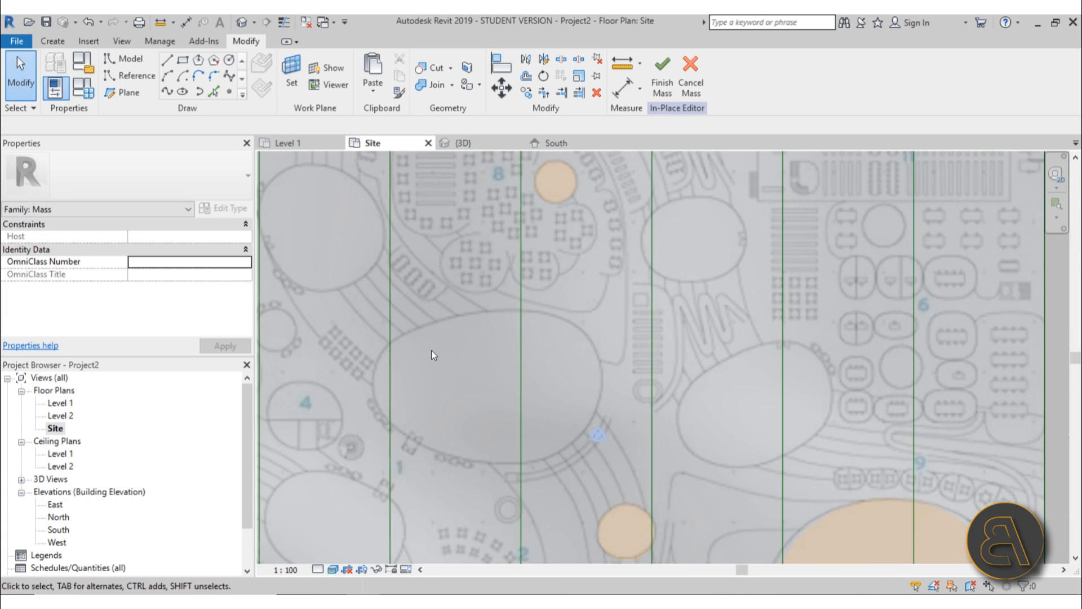
middle_drag(432, 350, 443, 309)
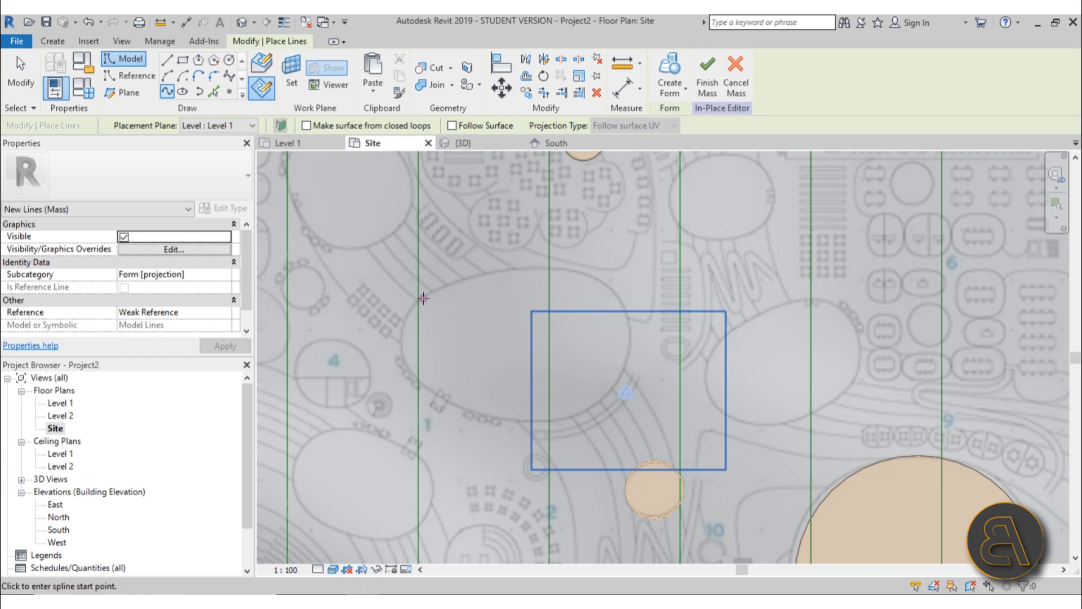
click(592, 274)
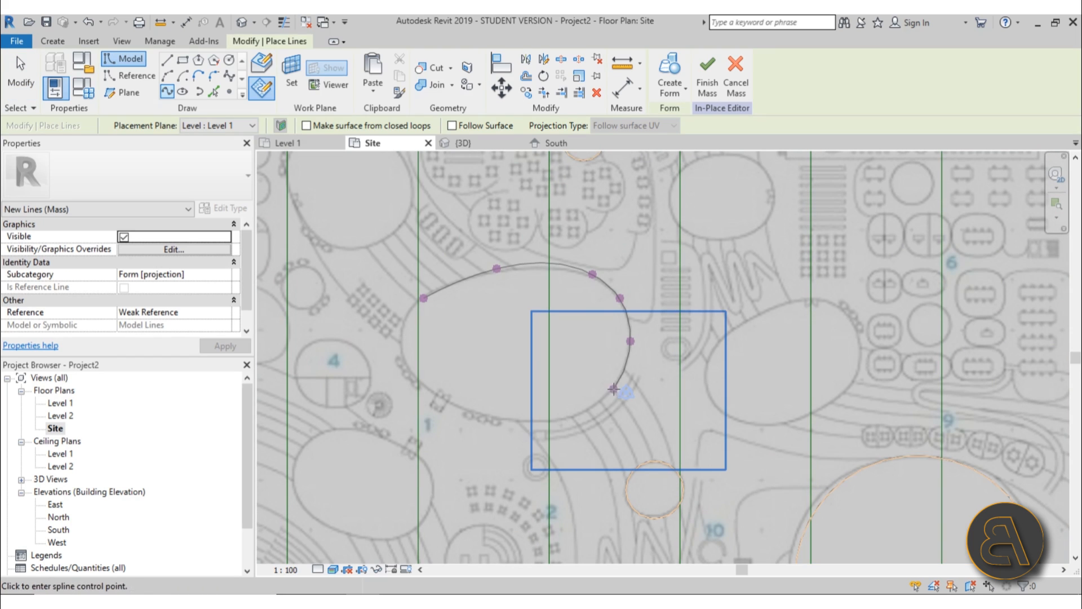
scroll(407, 315, up, 5)
click(406, 312)
key(Escape)
Close the large oval outline with a spline through its two end reference points
click(405, 312)
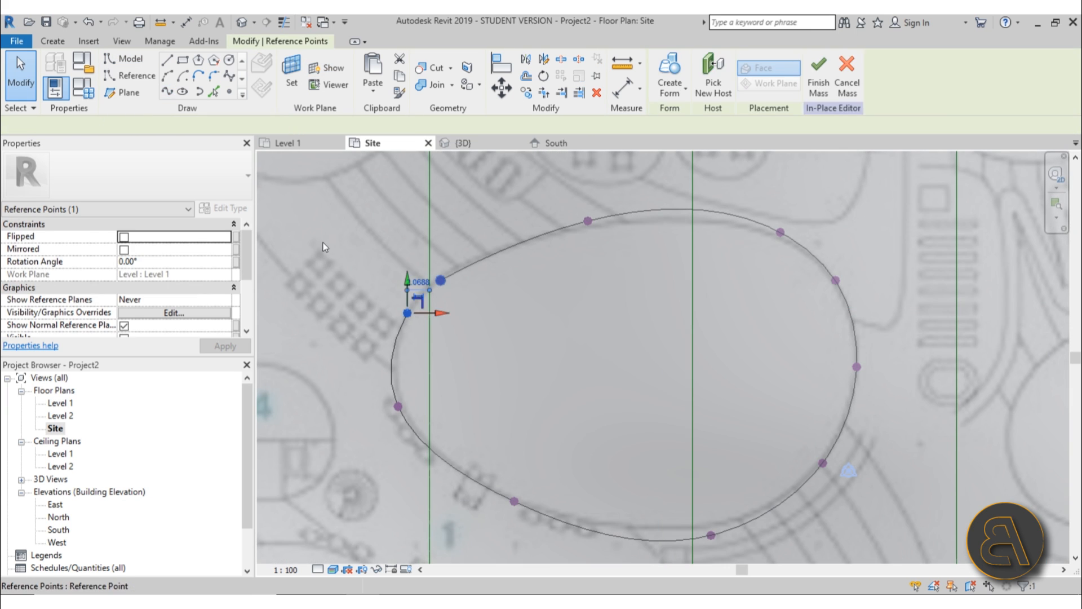
click(423, 296)
click(517, 303)
Trace the oval up and to the left of the large central oval with a model-line spline, ending short of its start point
scroll(516, 303, down, 4)
middle_drag(413, 182, 445, 312)
key(Return)
click(406, 220)
click(451, 233)
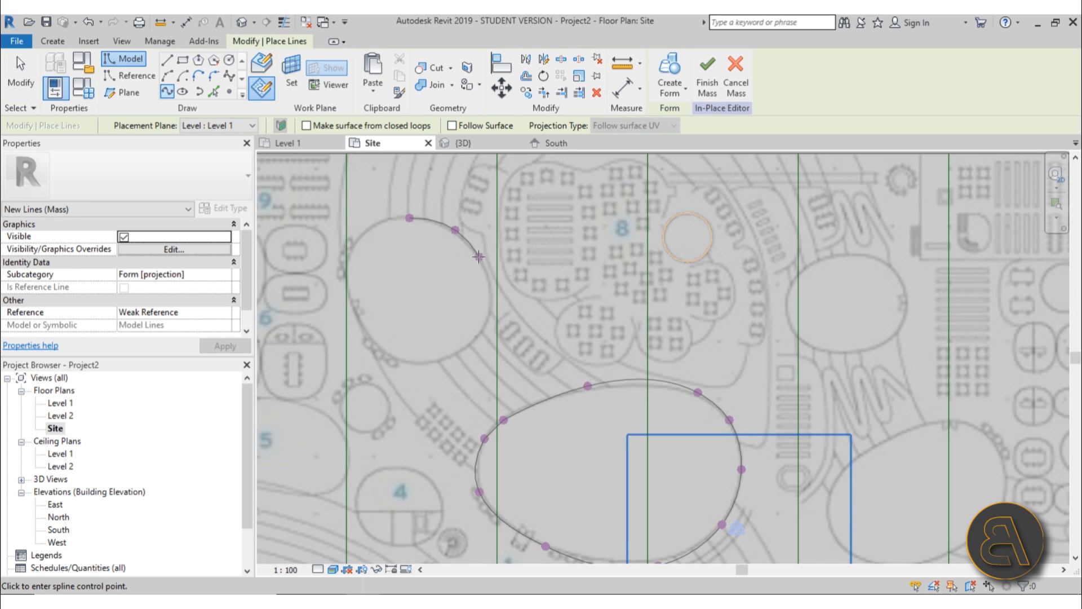
scroll(357, 311, up, 3)
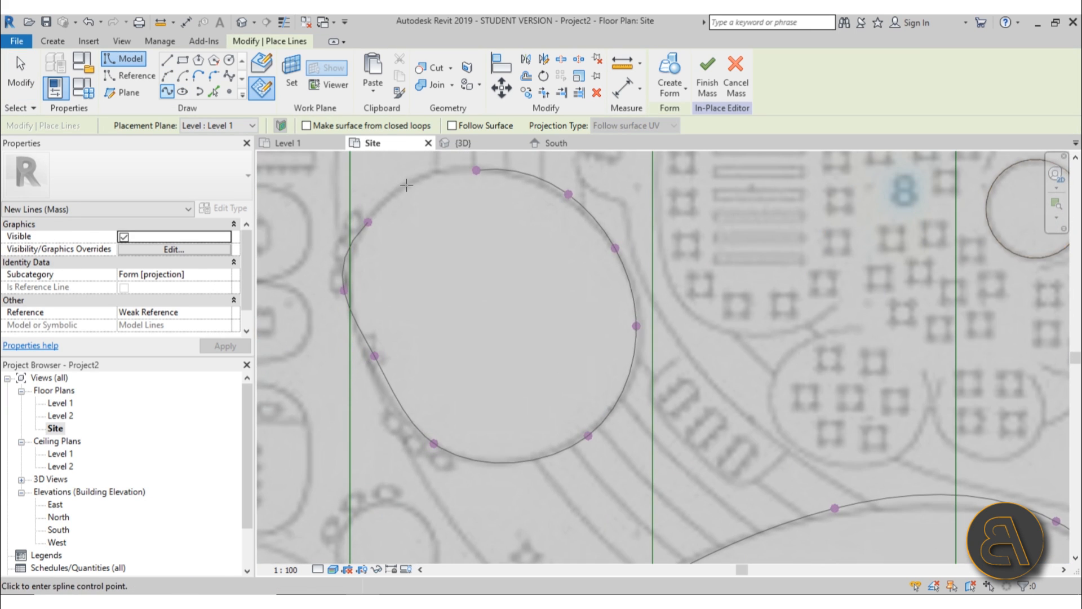
click(18, 82)
Close the upper-left oval outline with a spline through its two end reference points
scroll(470, 321, down, 2)
scroll(475, 252, up, 1)
click(434, 231)
ctrl+click(474, 226)
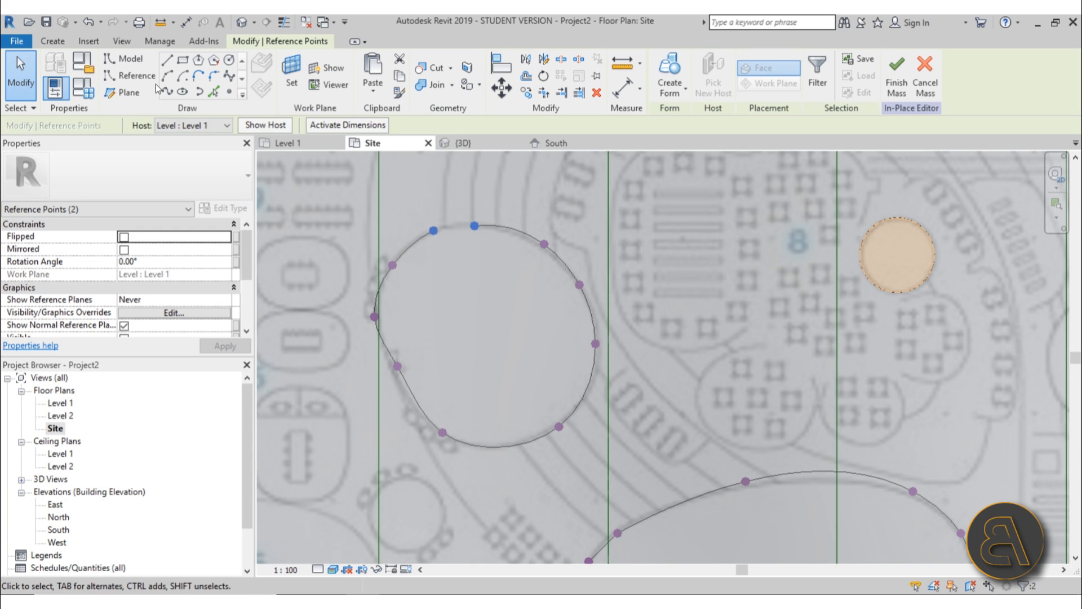
click(166, 91)
click(24, 90)
Trace the oval below area 4 of the site plan with a model-line spline, leaving a small gap at its start
scroll(555, 219, down, 3)
middle_drag(544, 451, 486, 273)
scroll(486, 272, up, 3)
click(167, 92)
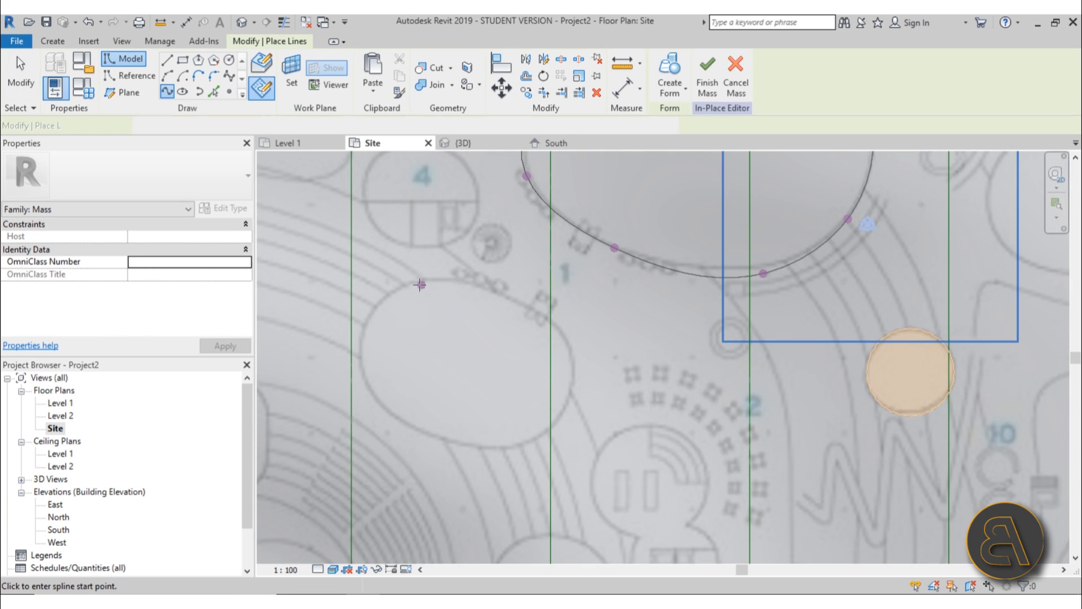
click(414, 283)
click(466, 280)
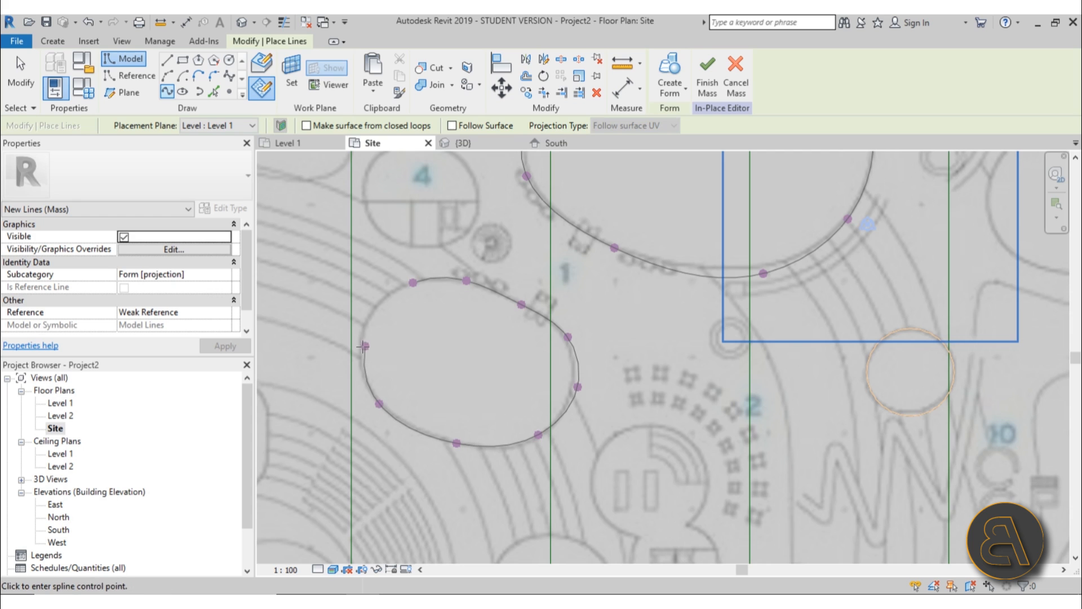
click(24, 87)
Close the outline of the oval below area 4 with a spline through its two end reference points
scroll(426, 372, down, 3)
middle_drag(427, 372, 451, 478)
scroll(451, 478, up, 3)
click(439, 388)
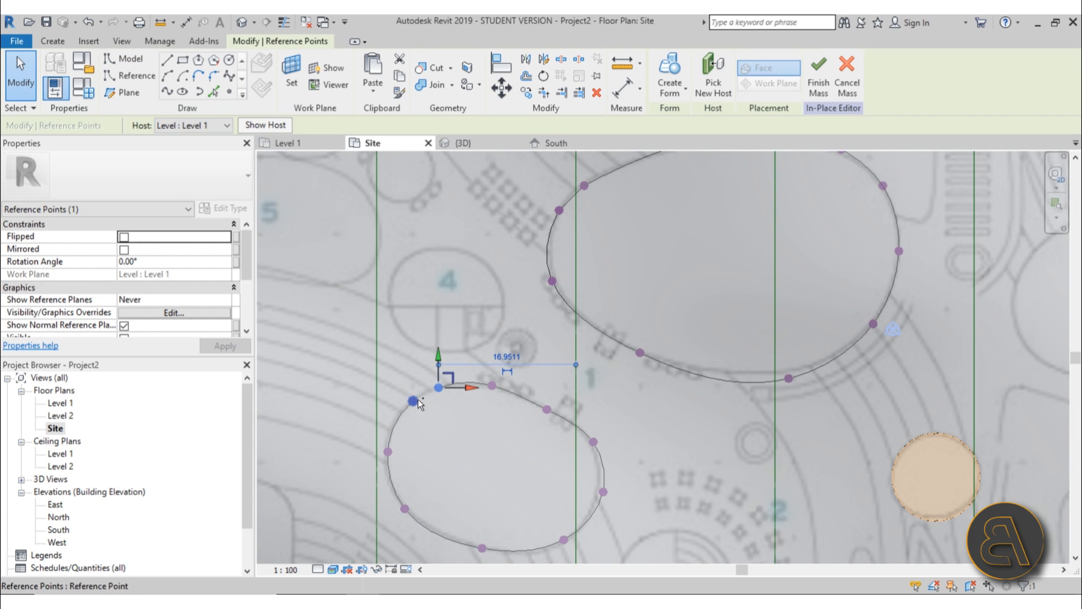
ctrl+click(415, 401)
click(167, 91)
click(23, 86)
Trace the oval between areas 8 and 11 of the site plan with a model-line spline, closing it at its start point
scroll(327, 169, down, 3)
middle_drag(394, 213, 378, 369)
scroll(657, 275, up, 2)
drag(657, 274, 548, 325)
click(167, 92)
scroll(529, 277, up, 4)
click(492, 276)
click(550, 272)
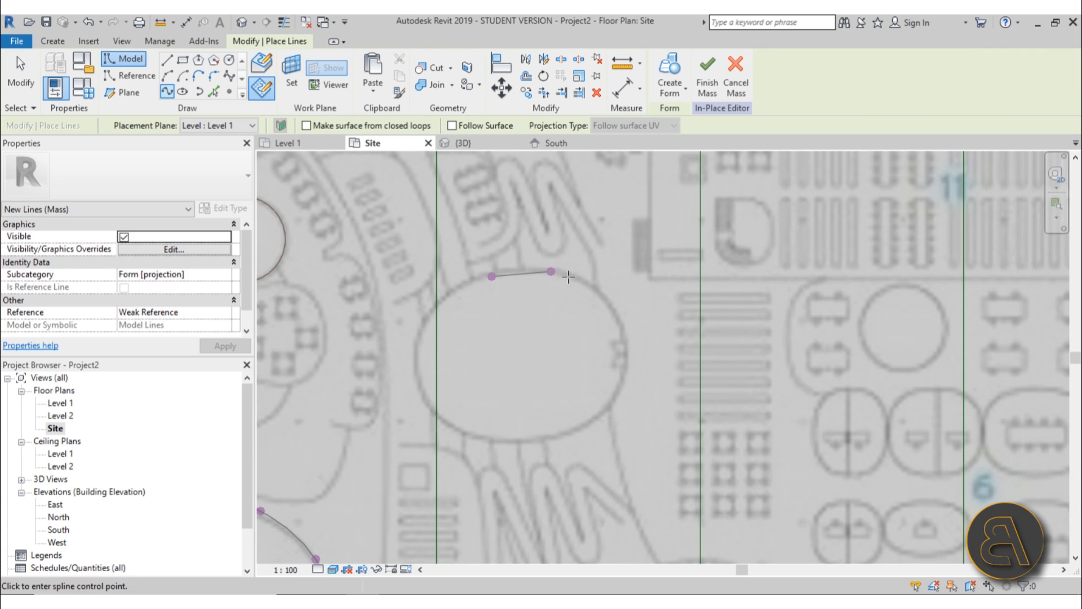
click(608, 290)
click(630, 345)
click(610, 410)
click(537, 442)
click(491, 277)
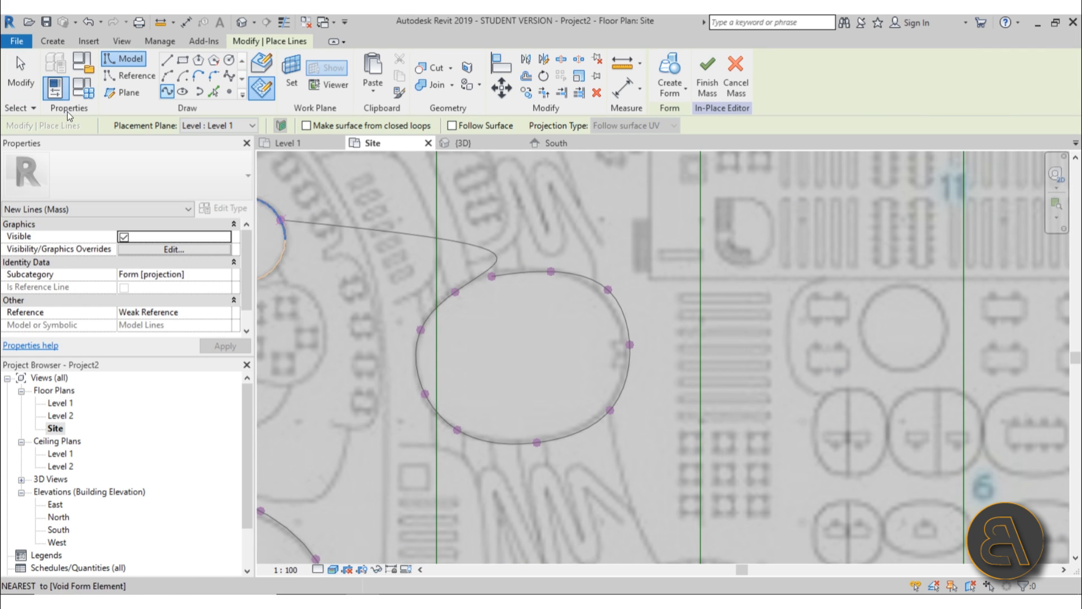
click(21, 73)
Trace the slanted oval beside areas 6 and 9 with a model-line spline, leaving a small gap at its start
scroll(451, 338, down, 4)
middle_drag(572, 494, 521, 322)
scroll(521, 322, up, 1)
click(166, 91)
click(452, 320)
click(501, 299)
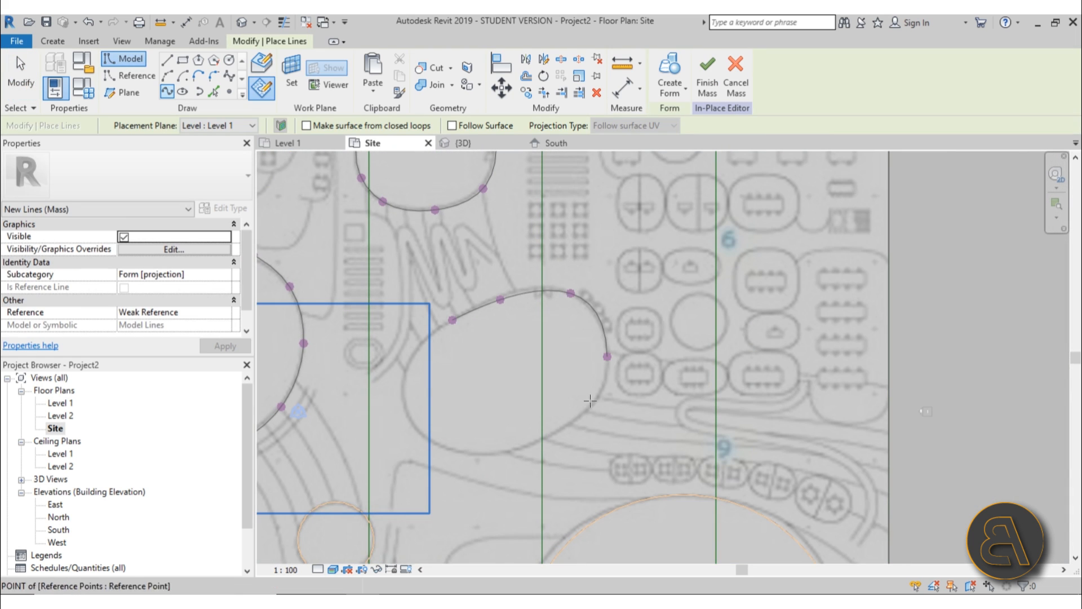
click(570, 425)
click(482, 452)
click(413, 427)
key(Escape)
key(Escape)
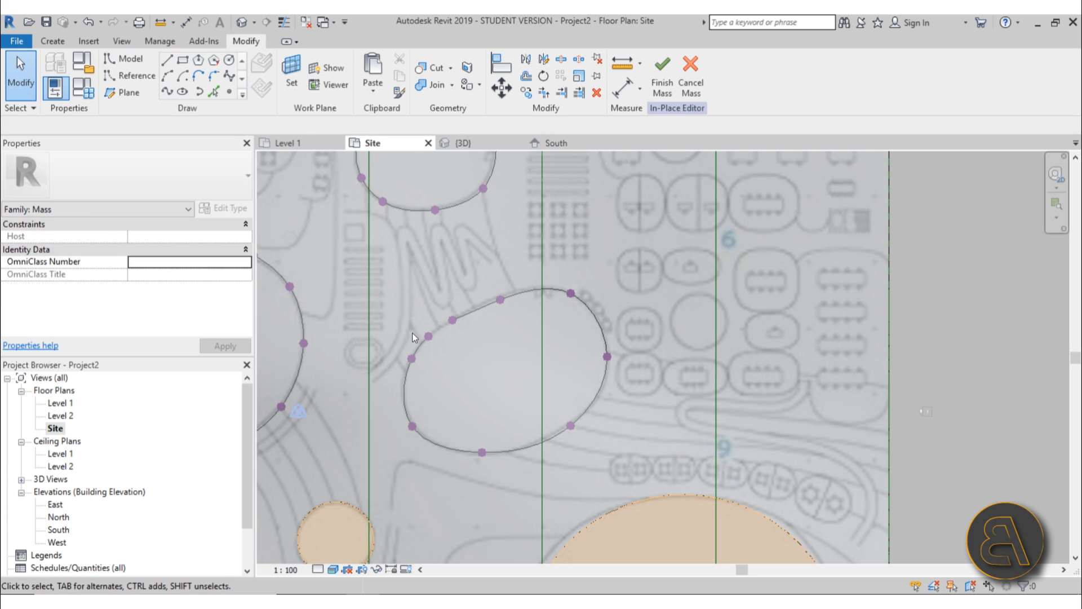
Close the slanted oval outline beside areas 6 and 9 with a spline through its two end reference points
click(430, 336)
ctrl+click(453, 320)
click(167, 92)
click(522, 356)
Trace the small upright oval to the left of area 3 with a model-line spline, ending short of its start point
scroll(522, 356, down, 3)
middle_drag(350, 528, 596, 354)
scroll(485, 328, up, 4)
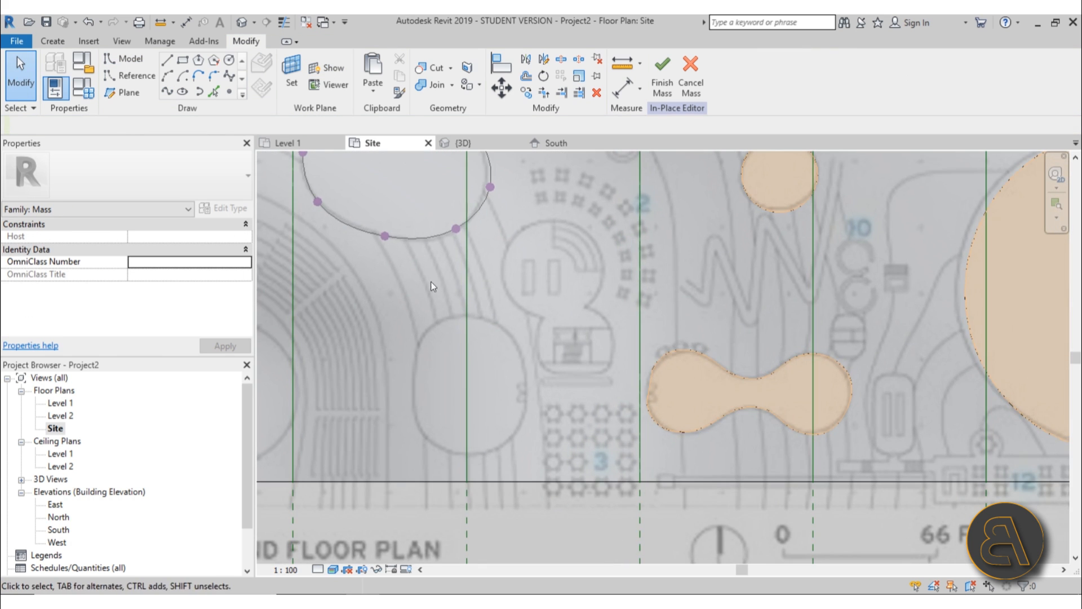
click(167, 92)
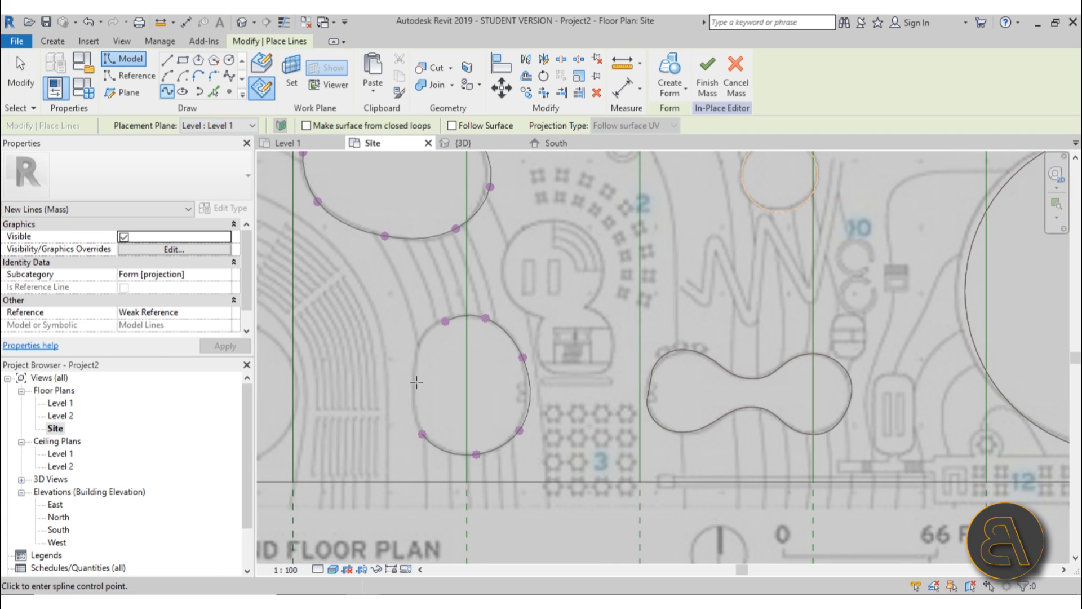
key(Escape)
key(Escape)
Close the small oval outline beside area 3 with a spline through its two end reference points
click(426, 337)
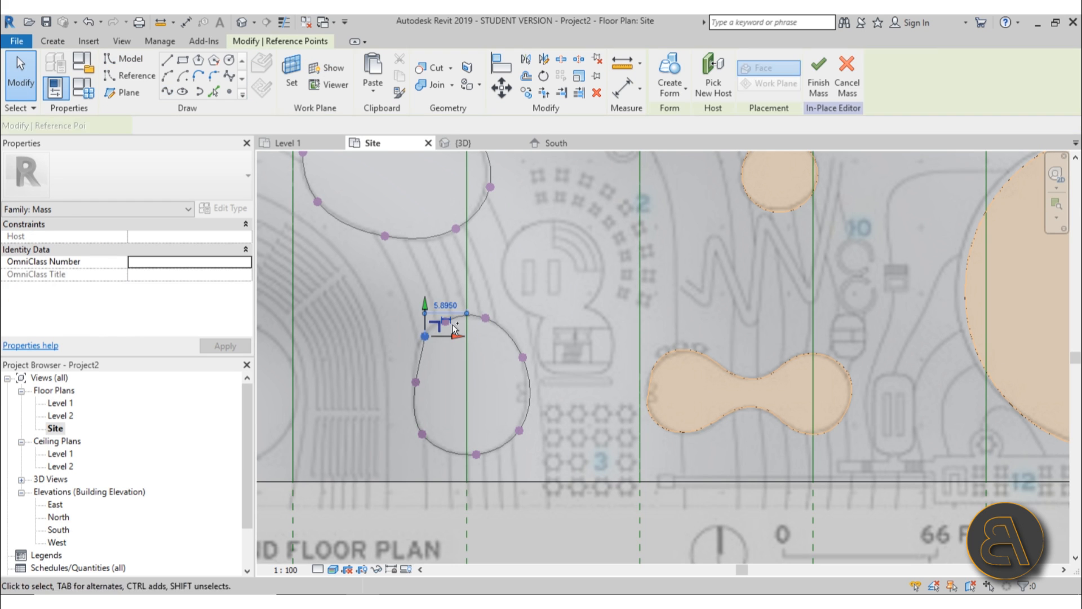
ctrl+click(445, 322)
click(167, 92)
click(468, 422)
In the 3D view, create an extruded void form from the large central oval outline and stretch it through both wavy forms
scroll(469, 421, down, 4)
middle_drag(469, 422, 404, 517)
scroll(427, 460, down, 3)
scroll(712, 239, up, 4)
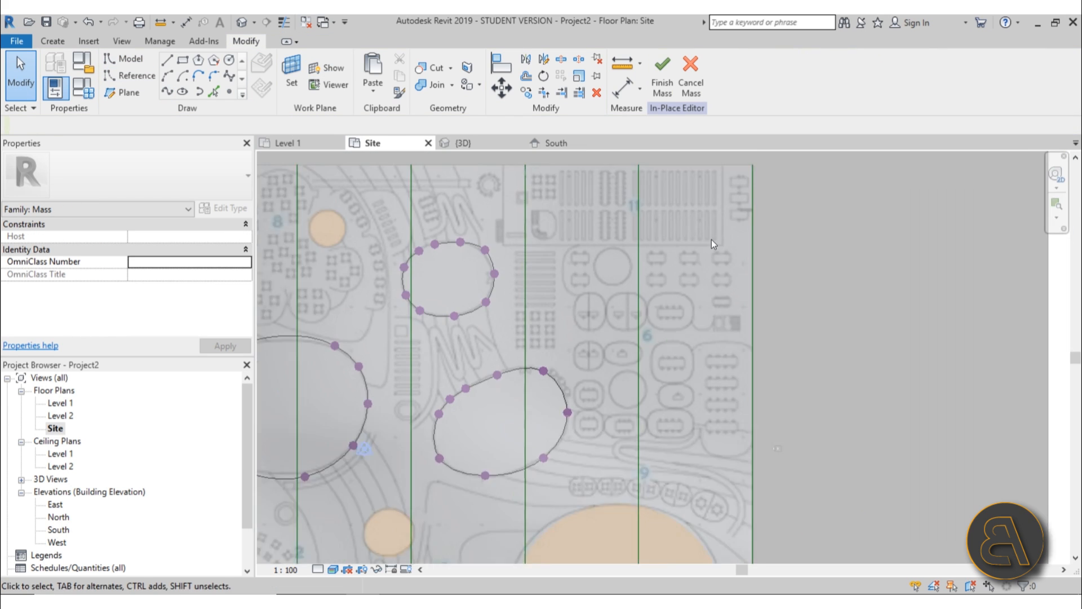
click(242, 22)
key(Tab)
click(626, 261)
click(671, 91)
click(664, 145)
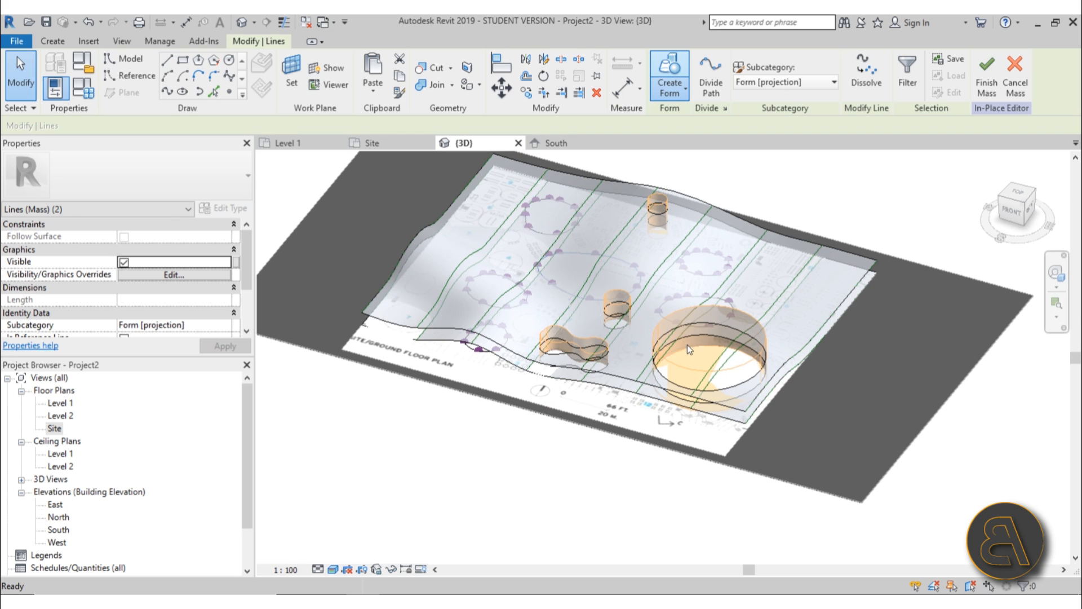
click(423, 472)
scroll(595, 239, up, 3)
click(519, 357)
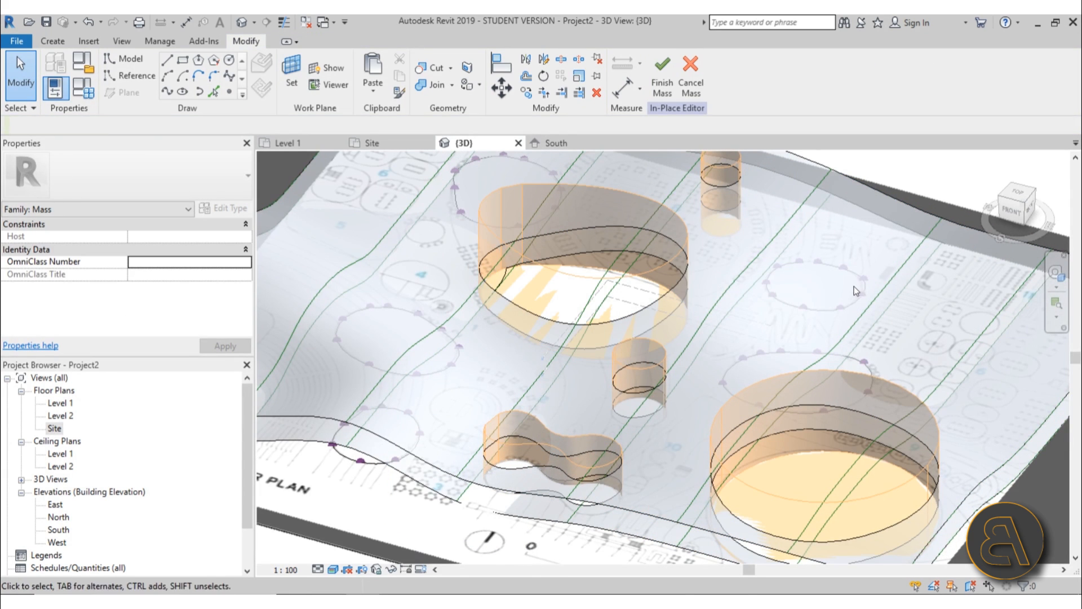
Create a void form from the oval outline between areas 8 and 11 and stretch it through both wavy forms
click(817, 263)
click(821, 274)
scroll(817, 264, up, 5)
click(811, 263)
ctrl+click(683, 259)
click(166, 92)
scroll(673, 282, down, 6)
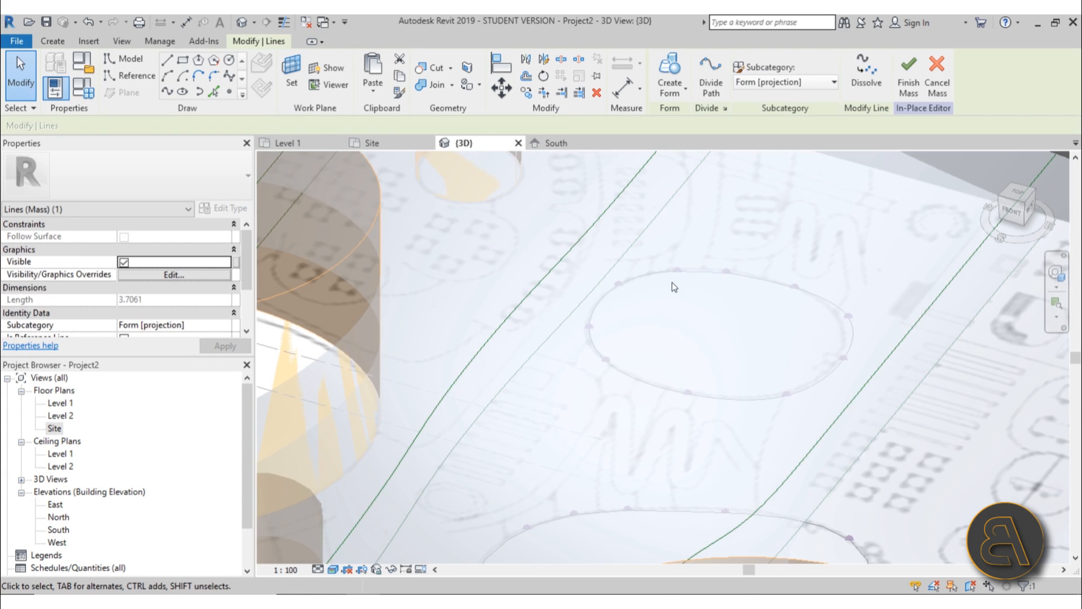
click(89, 561)
click(783, 198)
Create a void form from the slanted oval outline beside areas 6 and 9 and stretch it up through the upper wavy form
shift+middle_drag(626, 338, 625, 418)
click(338, 375)
ctrl+click(353, 350)
click(671, 90)
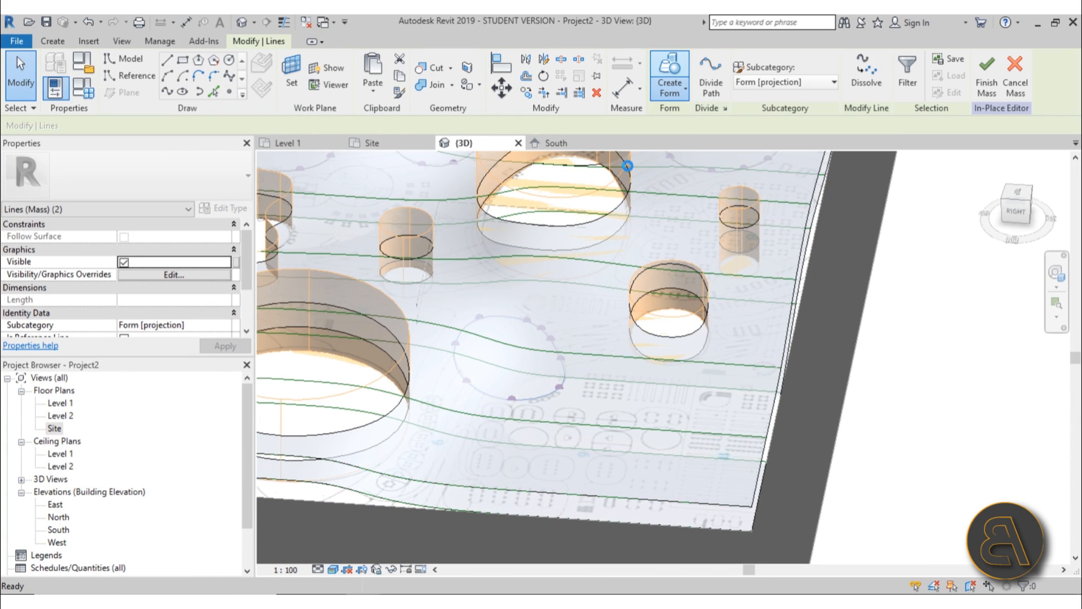
click(546, 375)
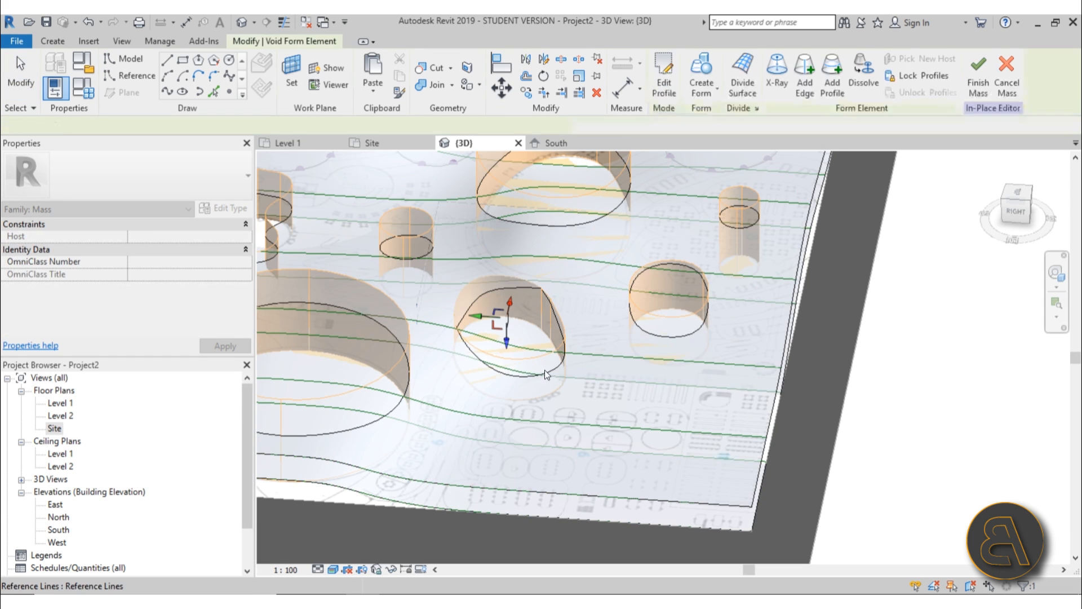
Extend the base of the slanted oval void down below the site plan image
click(664, 455)
shift+middle_drag(664, 455, 460, 349)
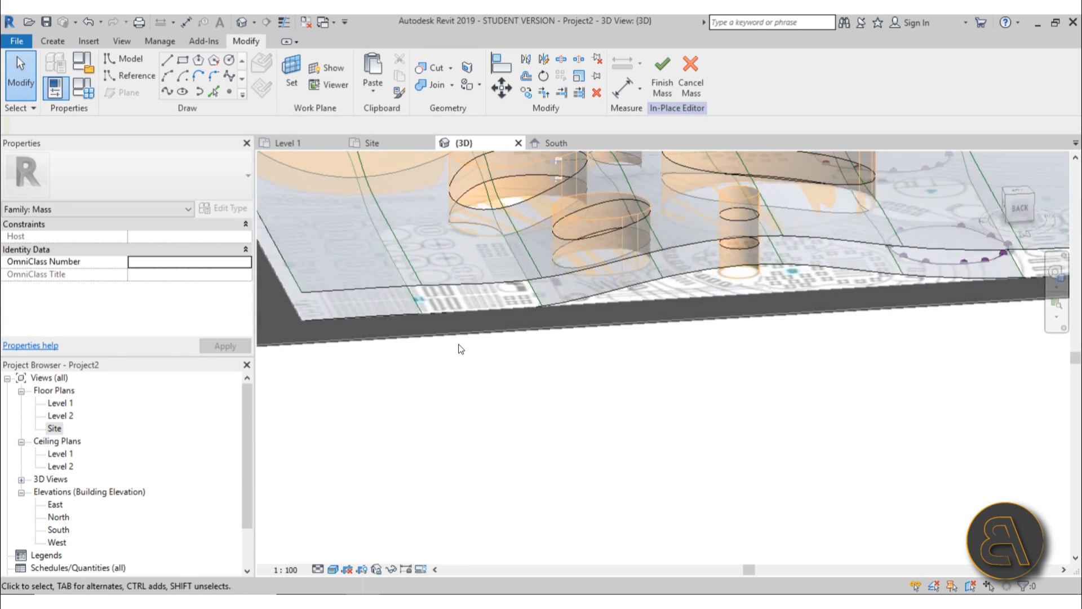
scroll(461, 349, down, 3)
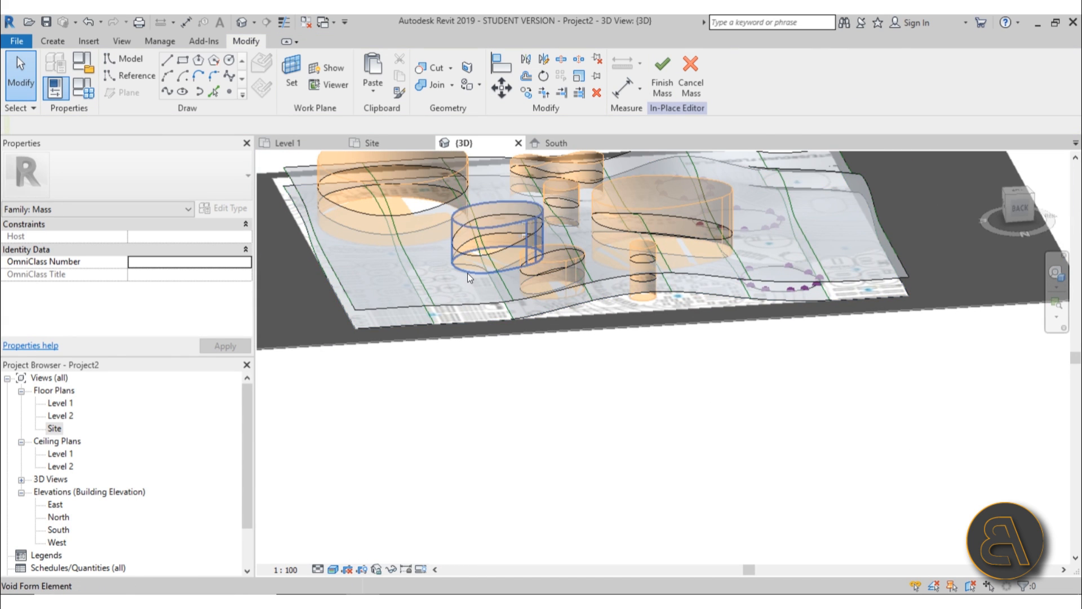
click(468, 273)
click(526, 370)
Create an extruded void form from the upper-left oval outline of the site plan
shift+middle_drag(526, 370, 494, 455)
scroll(636, 369, up, 2)
key(Tab)
click(636, 370)
click(668, 90)
click(658, 142)
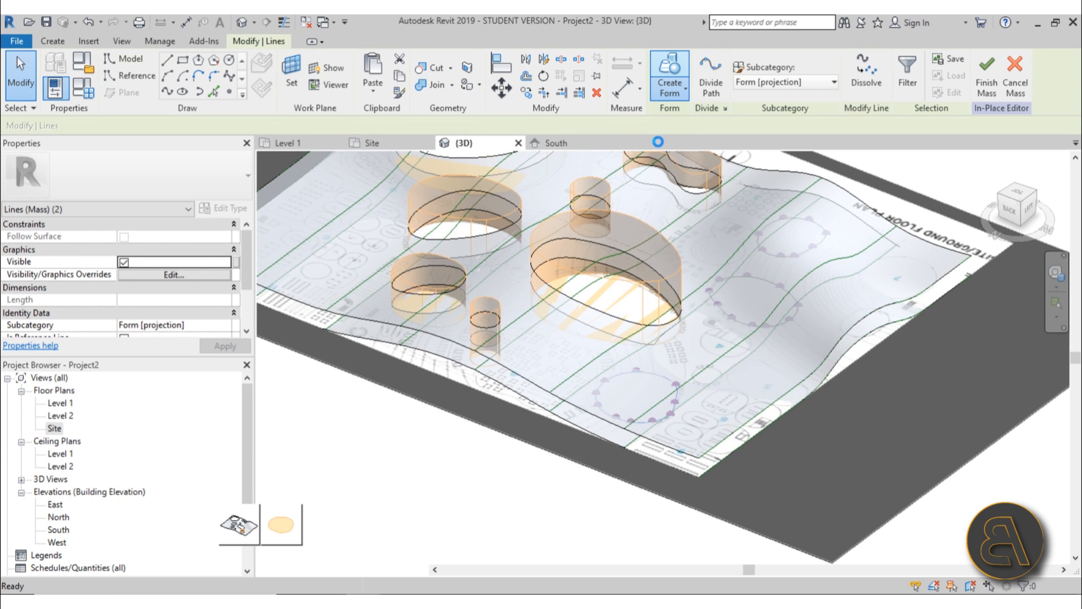
click(239, 527)
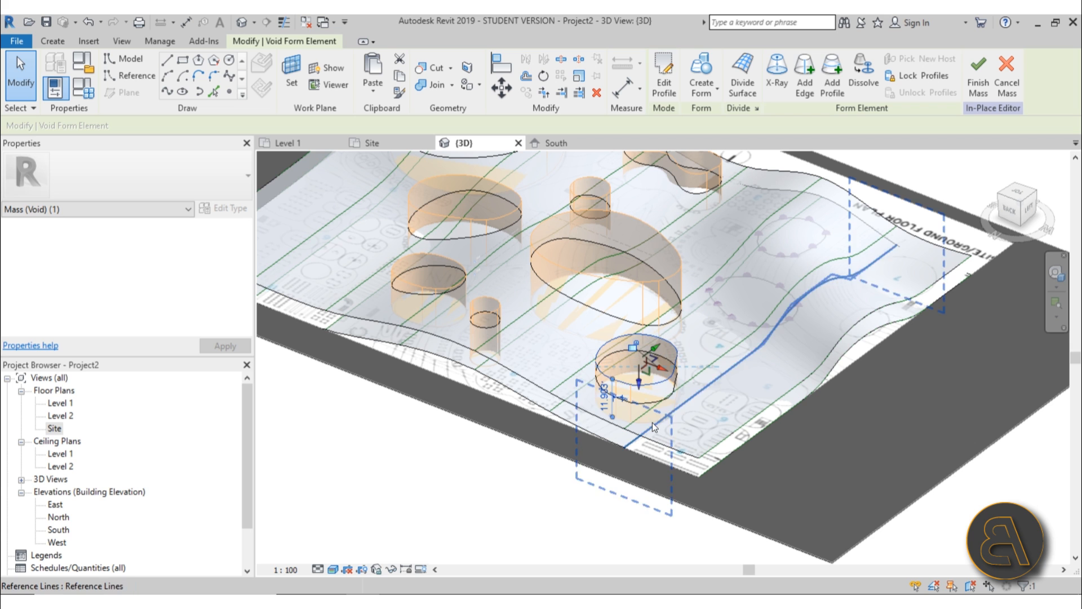
Extend the base of the upper-left oval void down below the site plan image
key(Tab)
click(645, 421)
drag(638, 374, 640, 387)
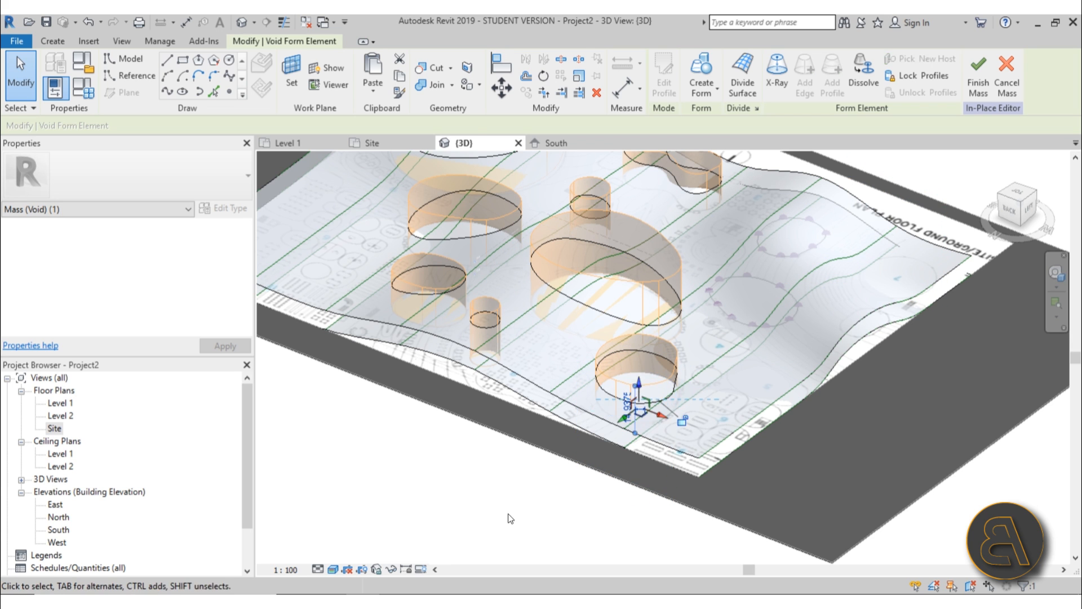
click(510, 517)
Create an extruded void form from the oval outline below area 4
shift+middle_drag(795, 395, 757, 365)
click(756, 364)
scroll(757, 364, up, 2)
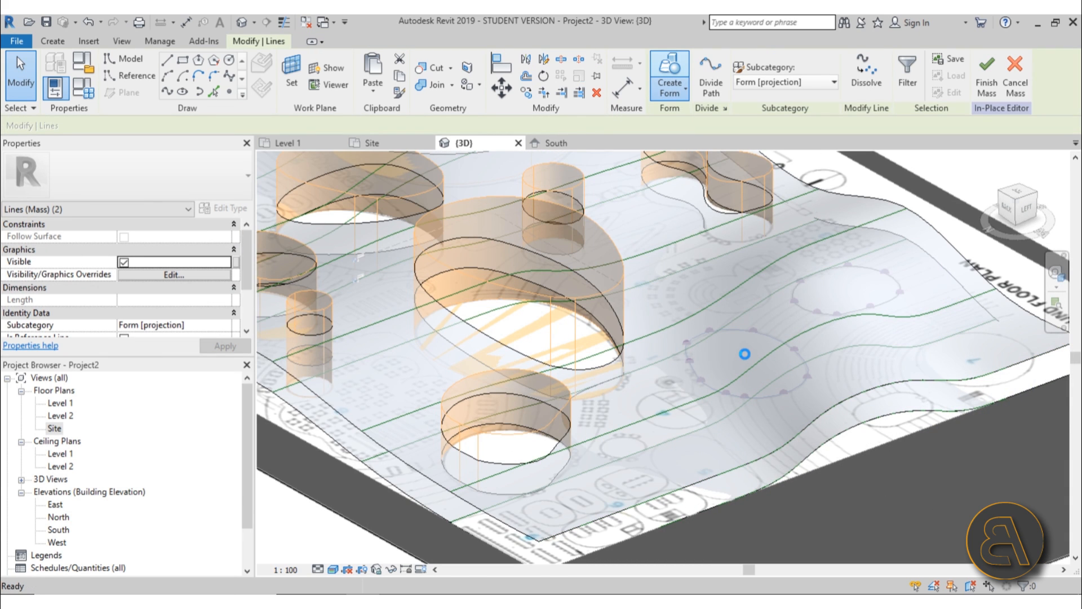
click(740, 349)
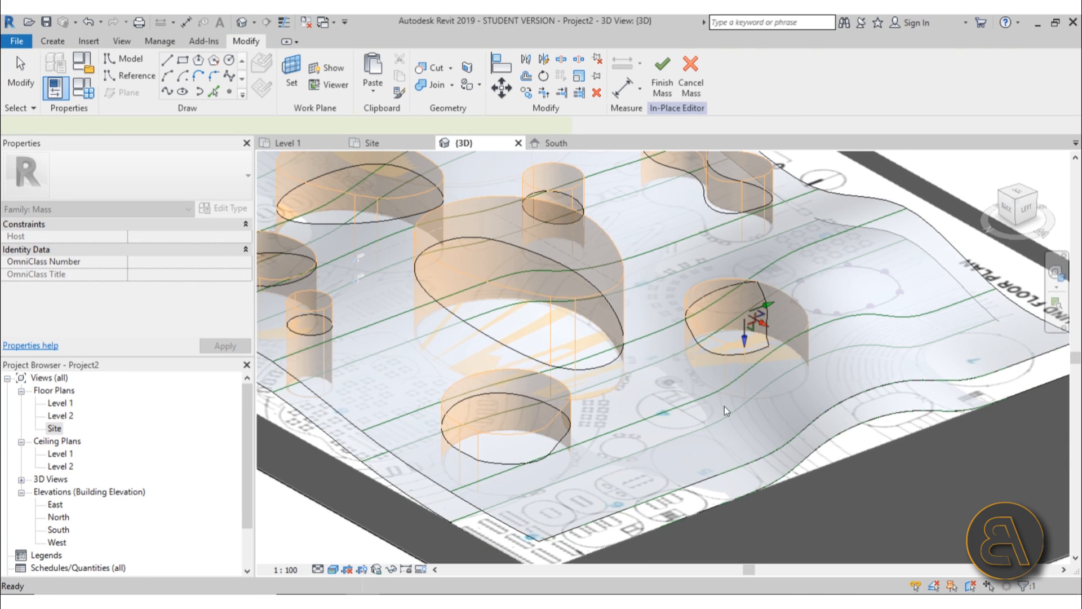
Stretch the void below area 4 up through the upper wavy form and down below the site plan image
click(747, 302)
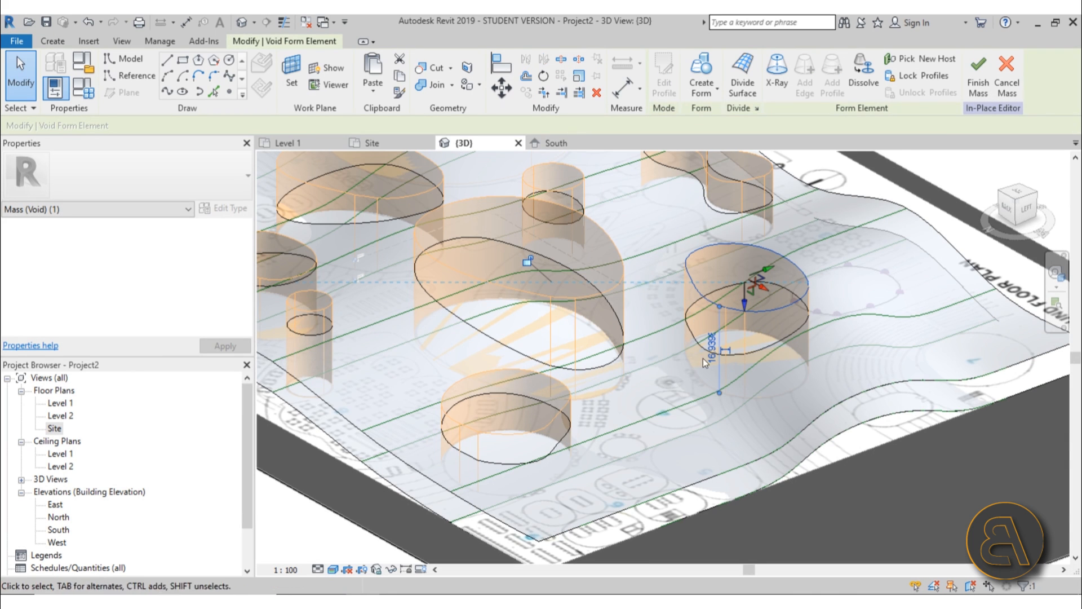
click(744, 357)
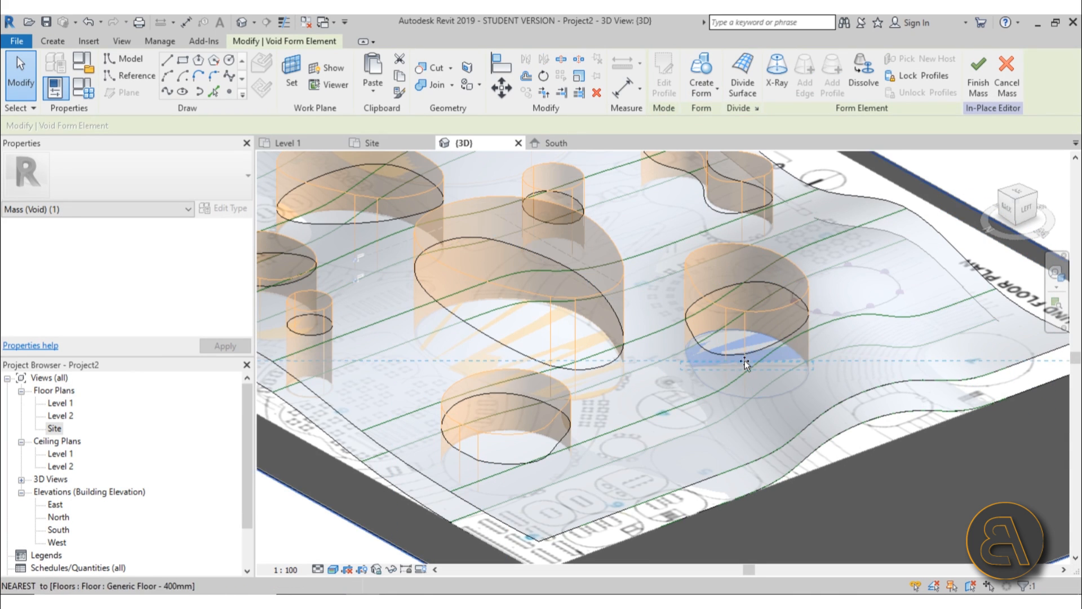
click(867, 491)
Create an extruded void form from the small oval outline beside area 3, near the front edge of the wavy forms
shift+middle_drag(867, 491, 608, 486)
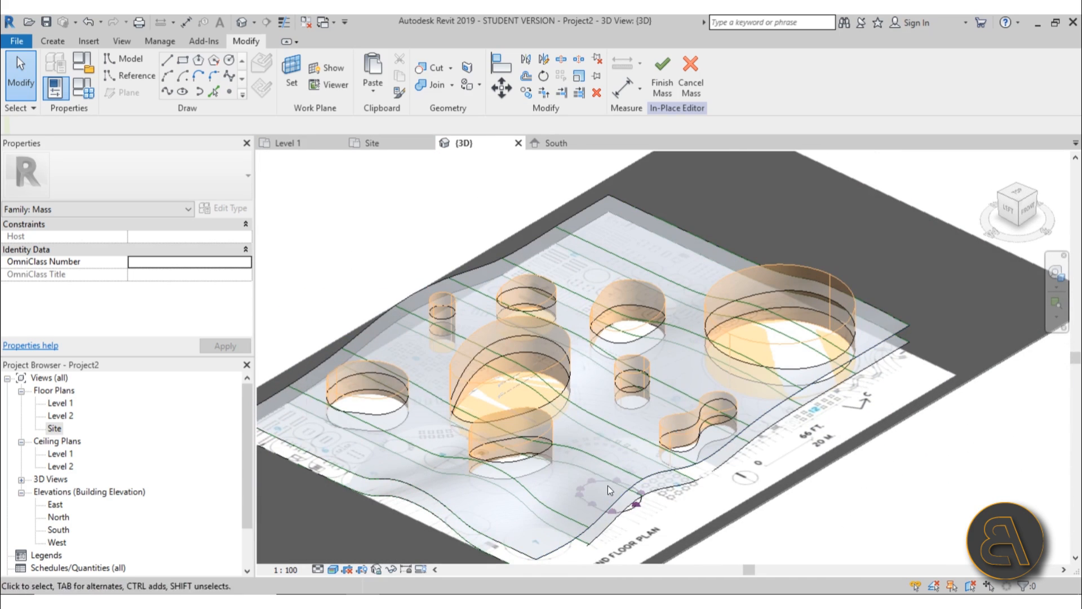
click(642, 500)
click(675, 93)
click(667, 142)
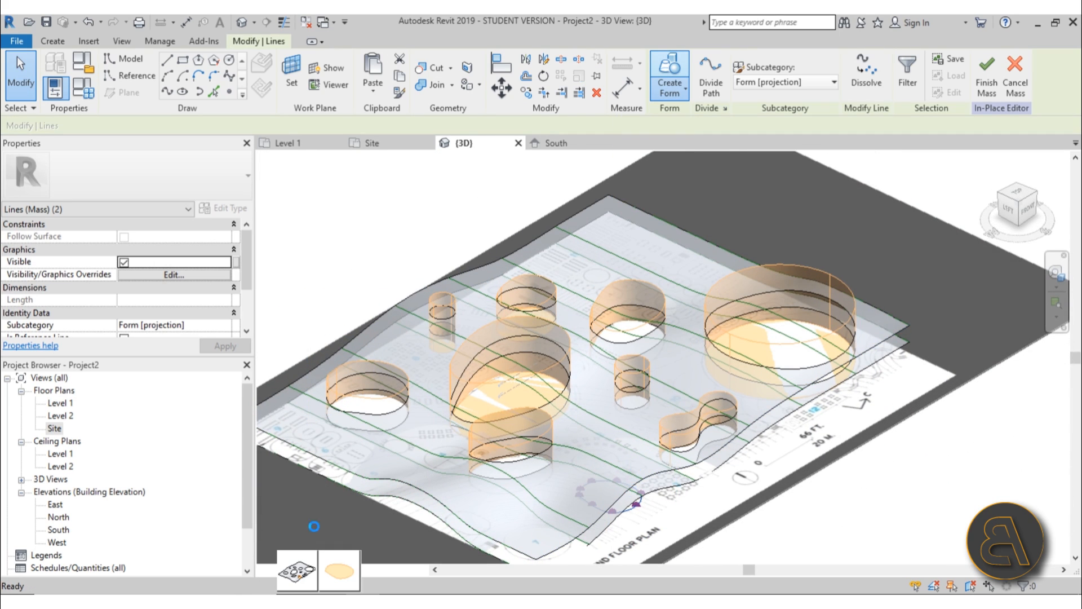
click(301, 576)
Stretch the small oval void beside area 3 vertically so it passes through the upper wavy form
scroll(604, 491, up, 3)
drag(618, 481, 619, 443)
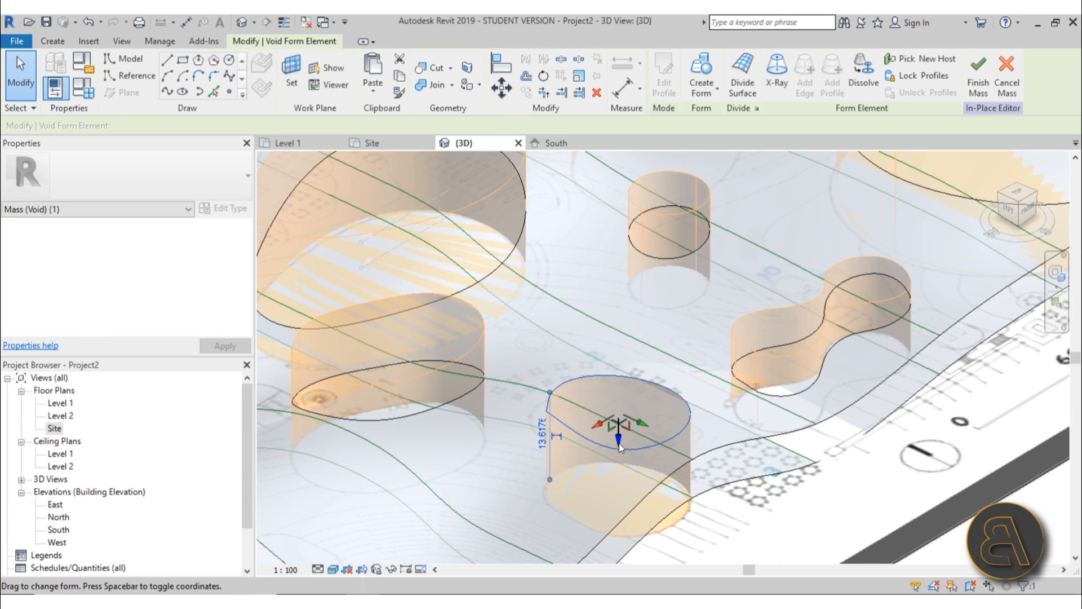
click(766, 523)
shift+middle_drag(766, 523, 689, 401)
click(434, 68)
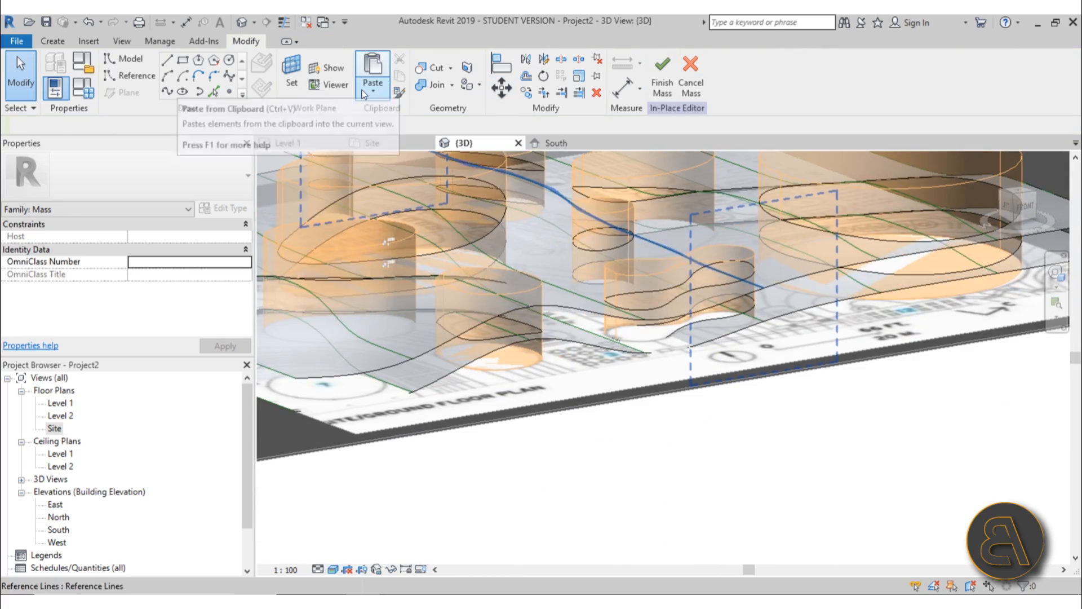
click(556, 305)
key(Escape)
Check the void openings through both wavy forms and finish the in-place mass
scroll(569, 361, down, 3)
shift+middle_drag(568, 373, 609, 403)
scroll(508, 327, up, 4)
shift+middle_drag(508, 327, 536, 345)
scroll(645, 342, up, 3)
middle_drag(716, 324, 772, 431)
scroll(624, 374, down, 6)
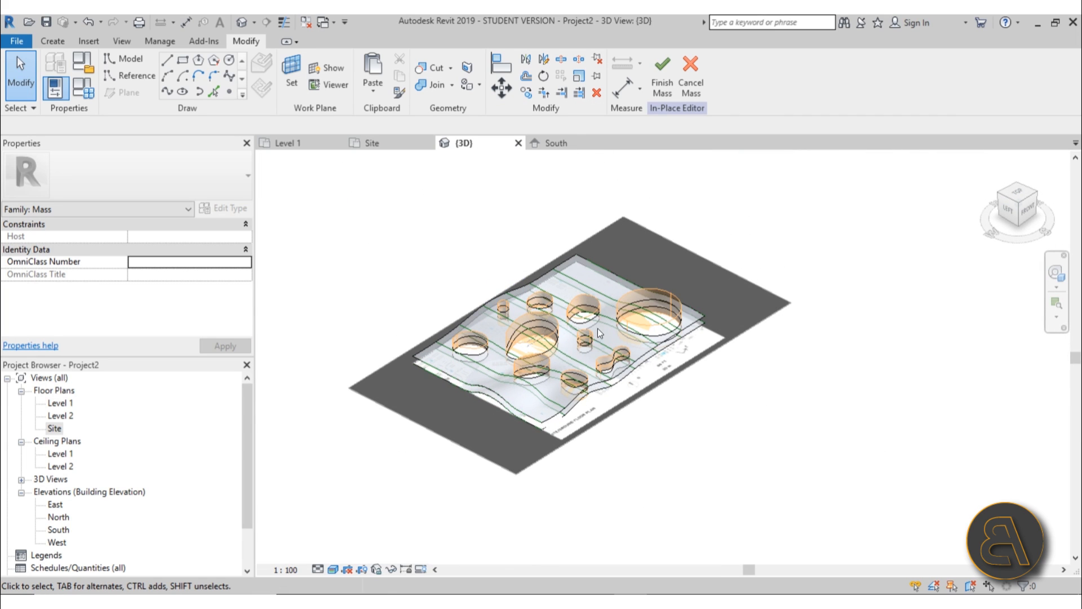
scroll(576, 345, up, 2)
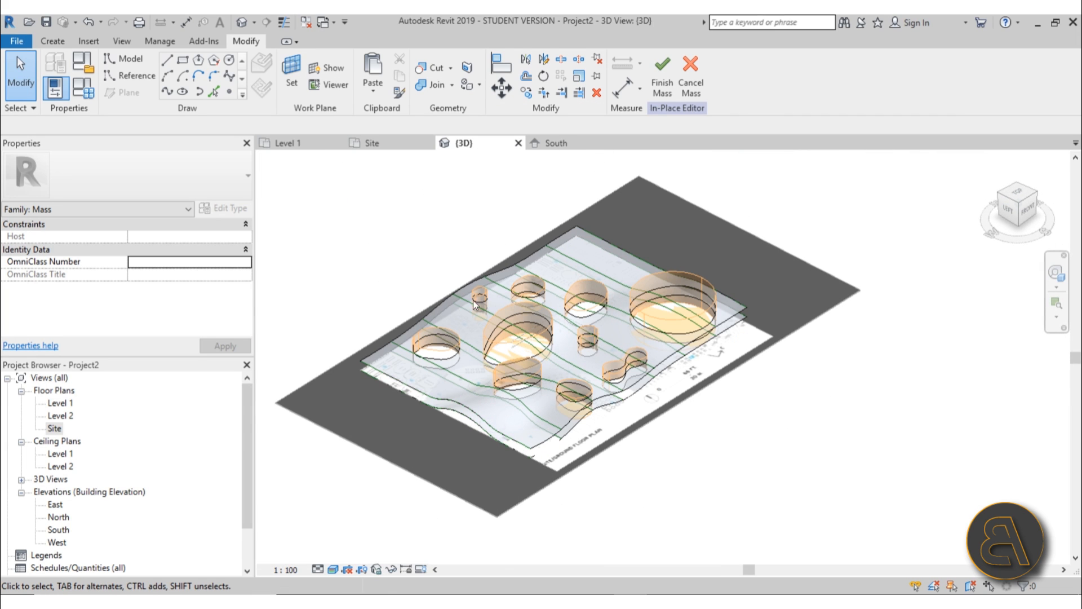
click(668, 97)
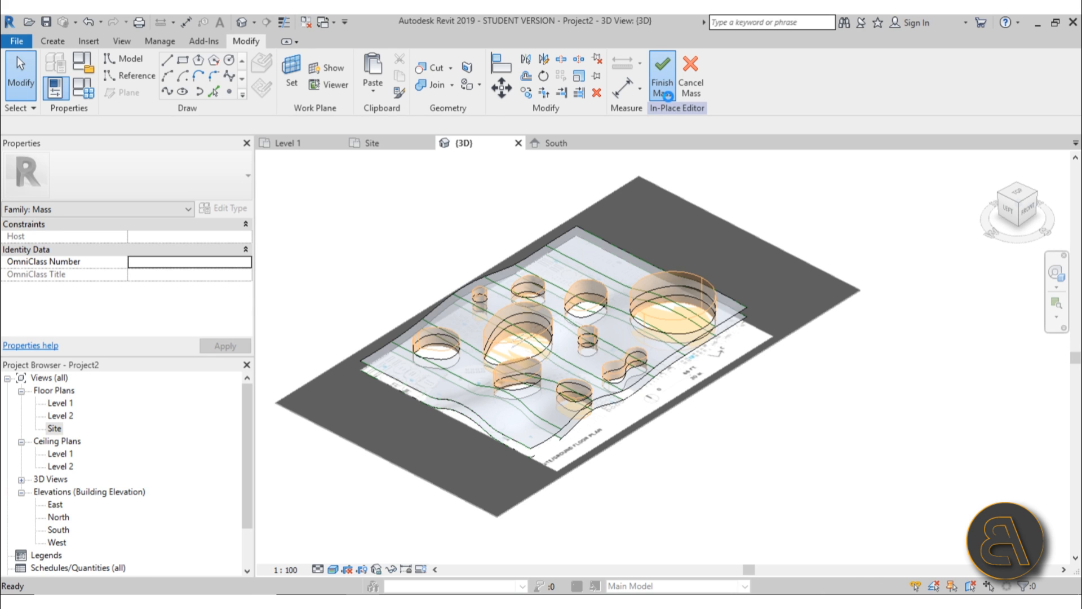
Create Generic Roof - 500mm roofs by face on the top faces of both wavy mass forms
click(815, 414)
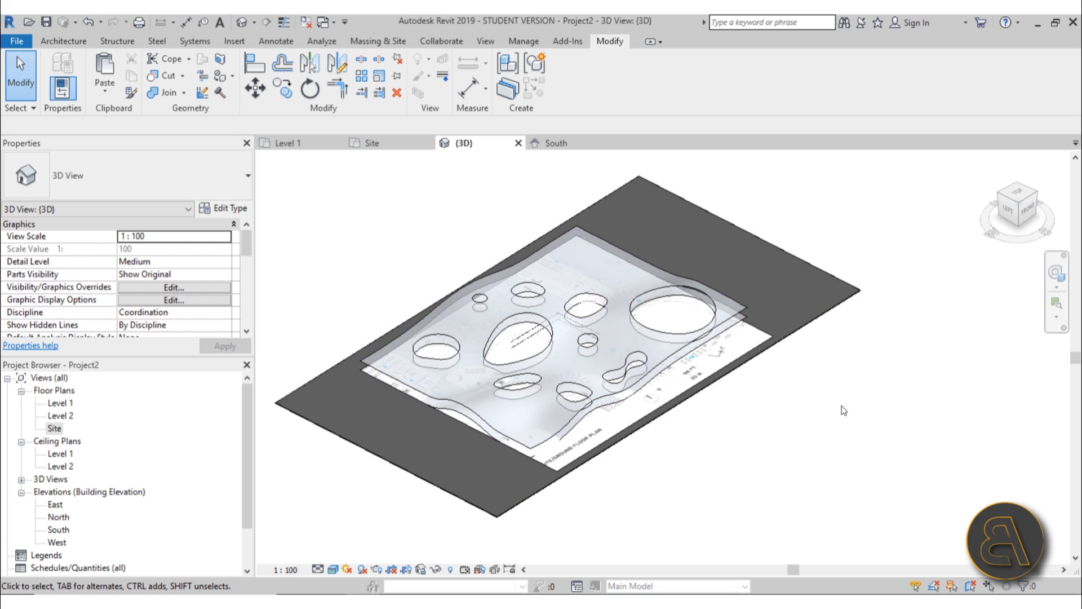
scroll(652, 367, up, 5)
scroll(704, 371, down, 2)
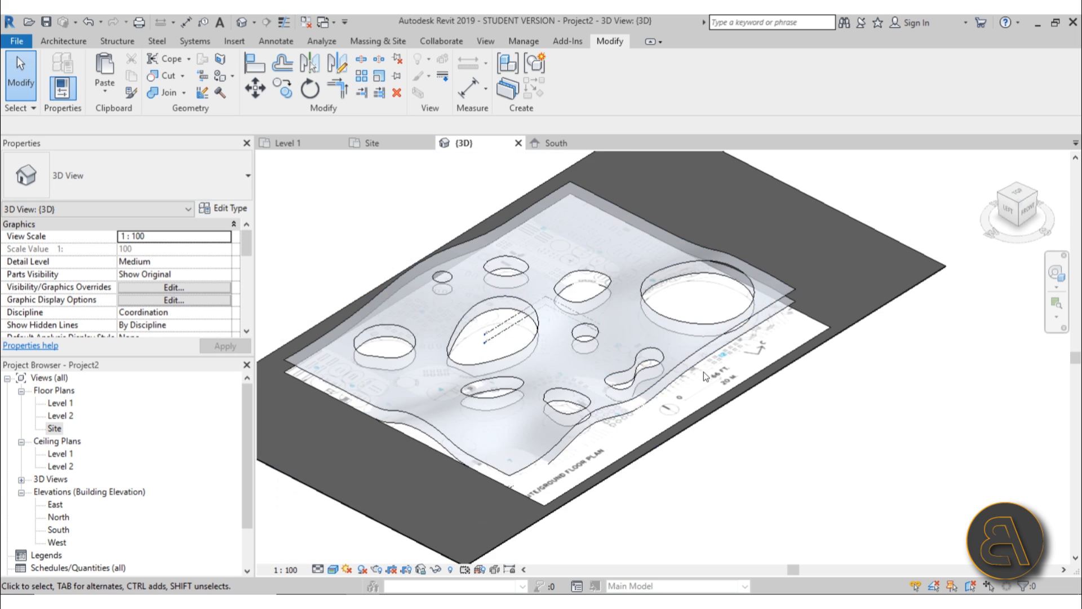
shift+middle_drag(752, 418, 754, 404)
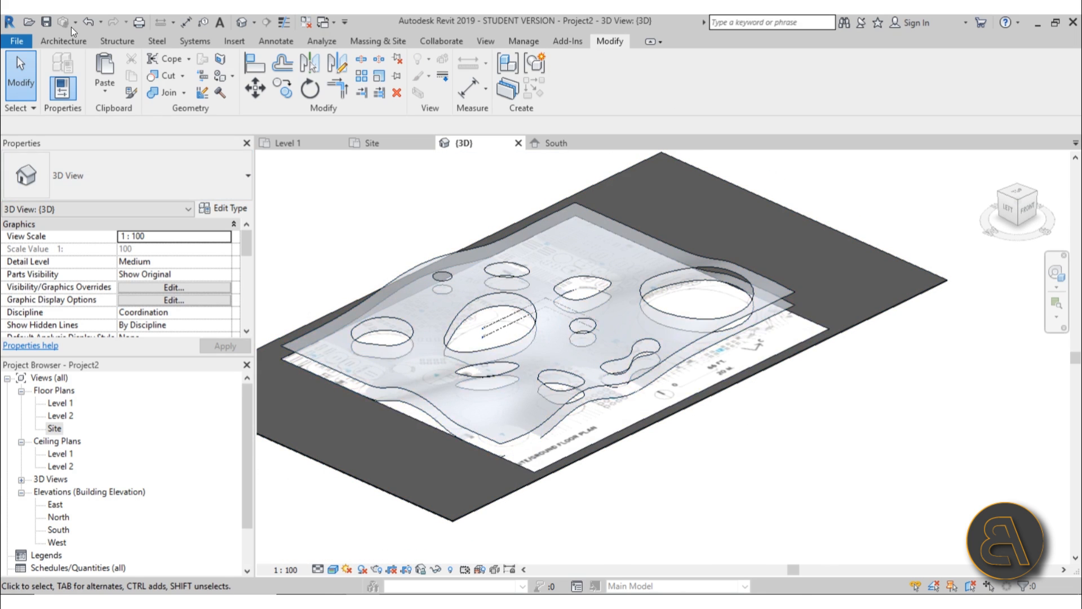
click(63, 42)
click(378, 41)
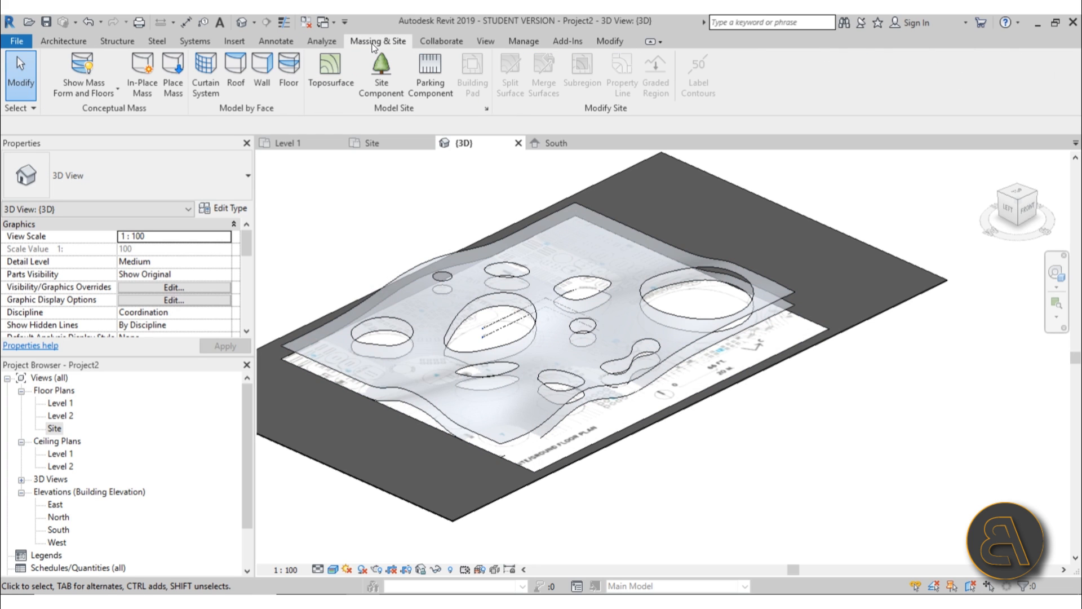
click(234, 88)
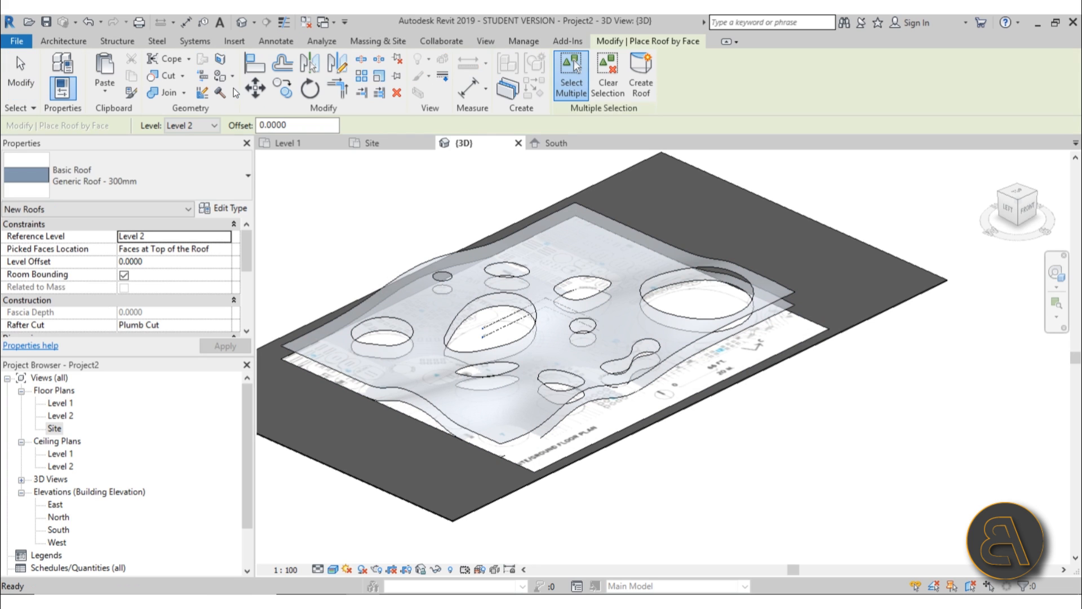
click(118, 197)
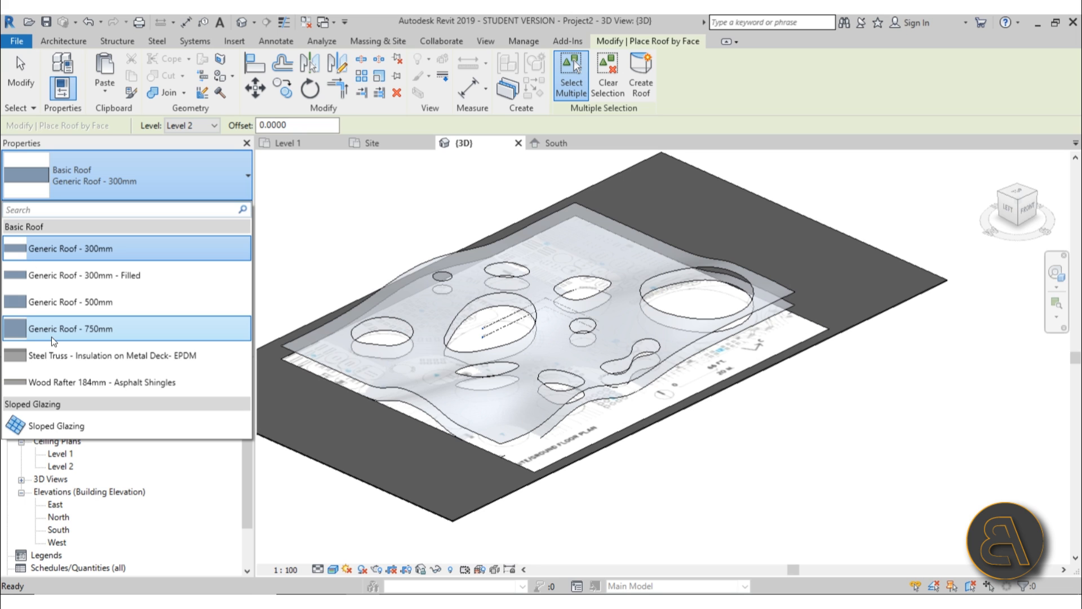
click(63, 302)
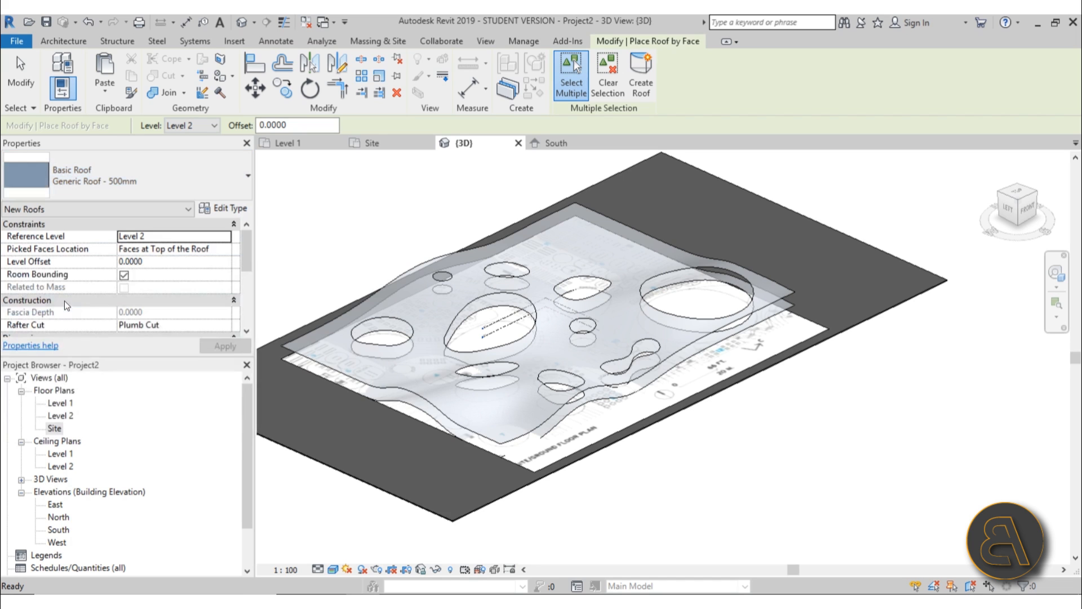
click(420, 266)
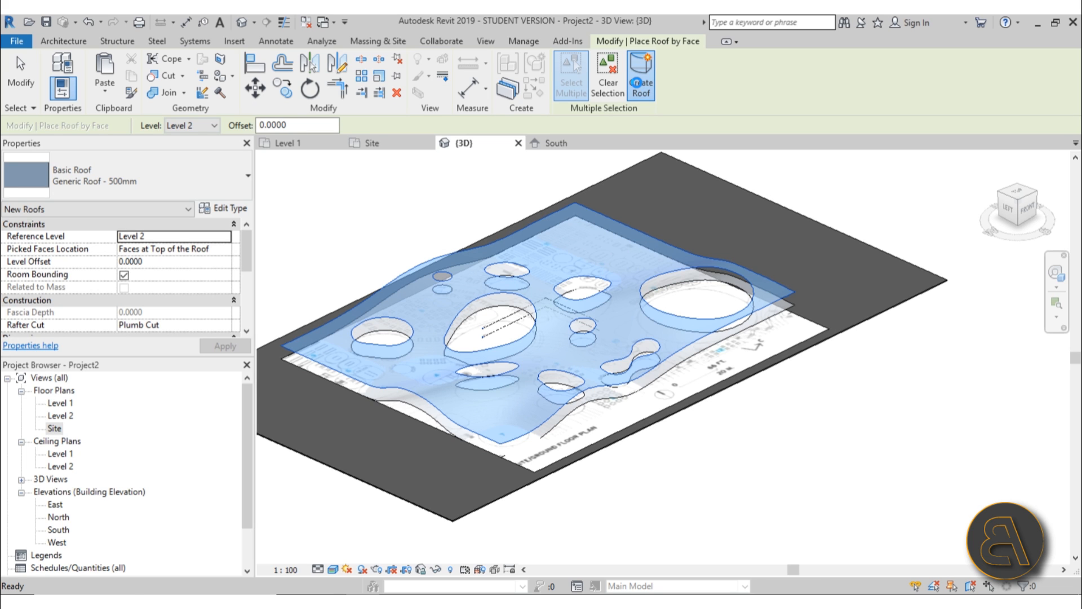
click(636, 83)
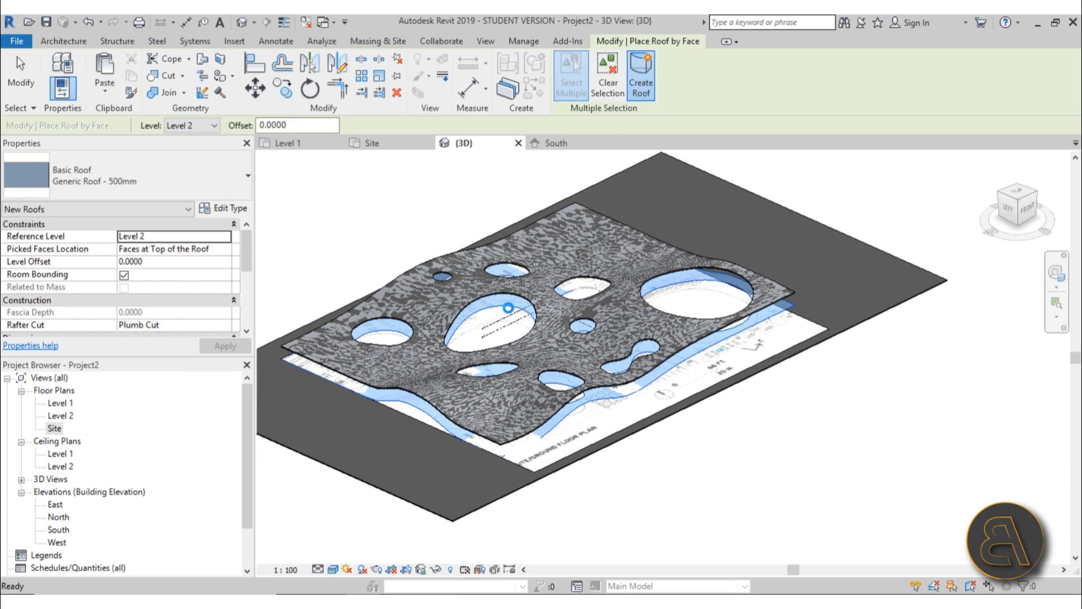
click(508, 308)
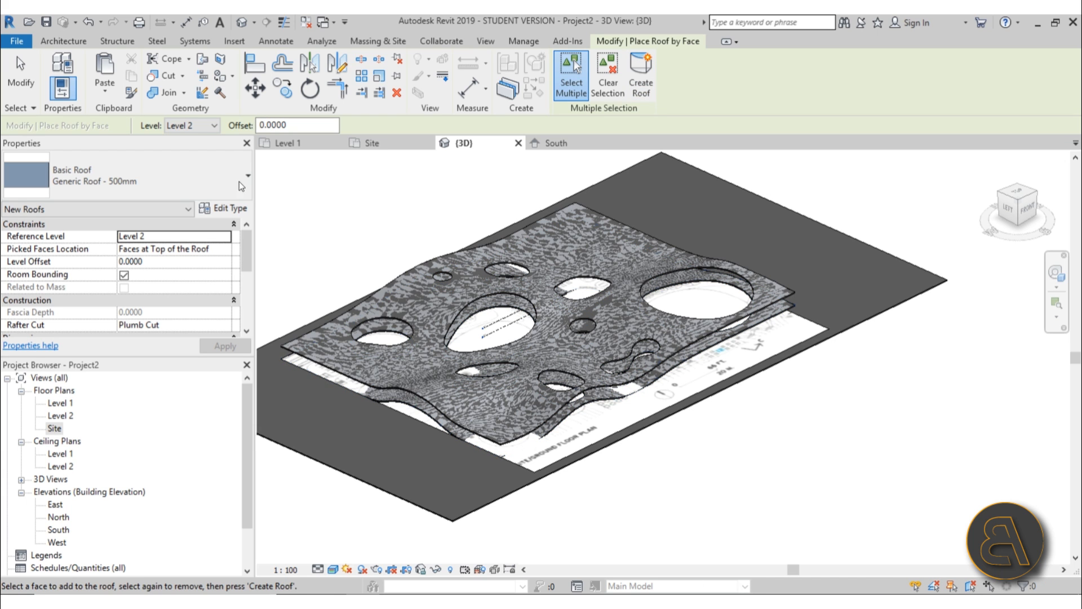
click(26, 71)
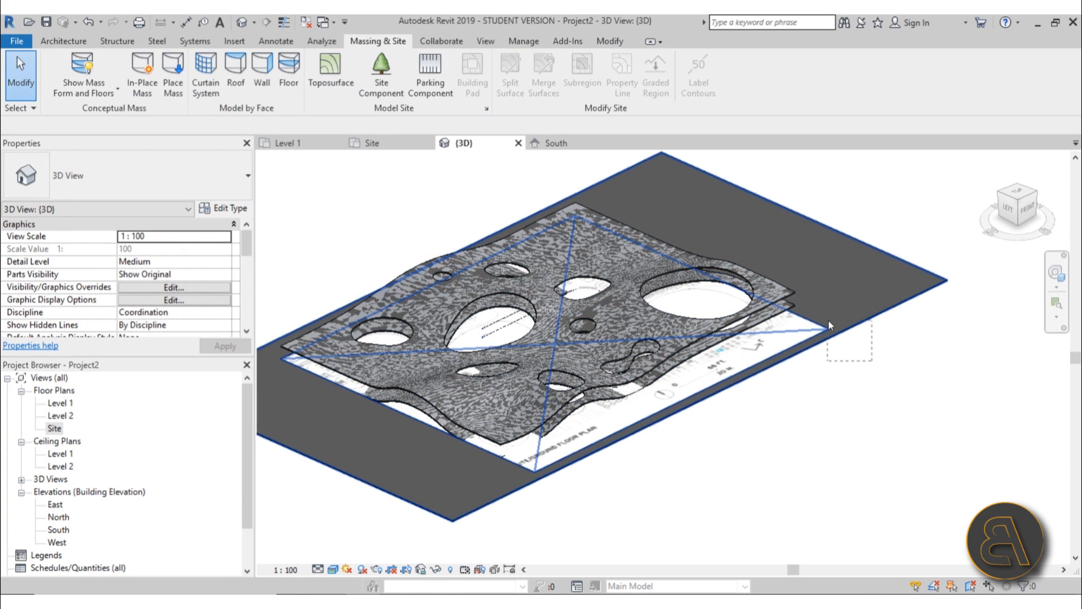
Hide the site plan image and the dark ground surface in the 3D view, and set the mass display to follow view settings
drag(872, 361, 820, 317)
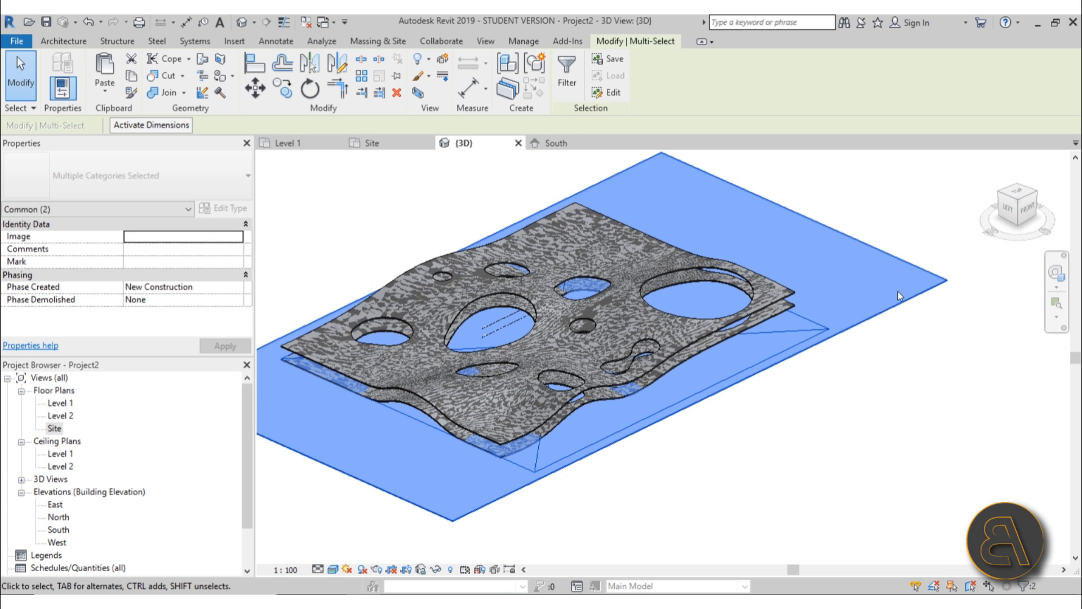
click(870, 403)
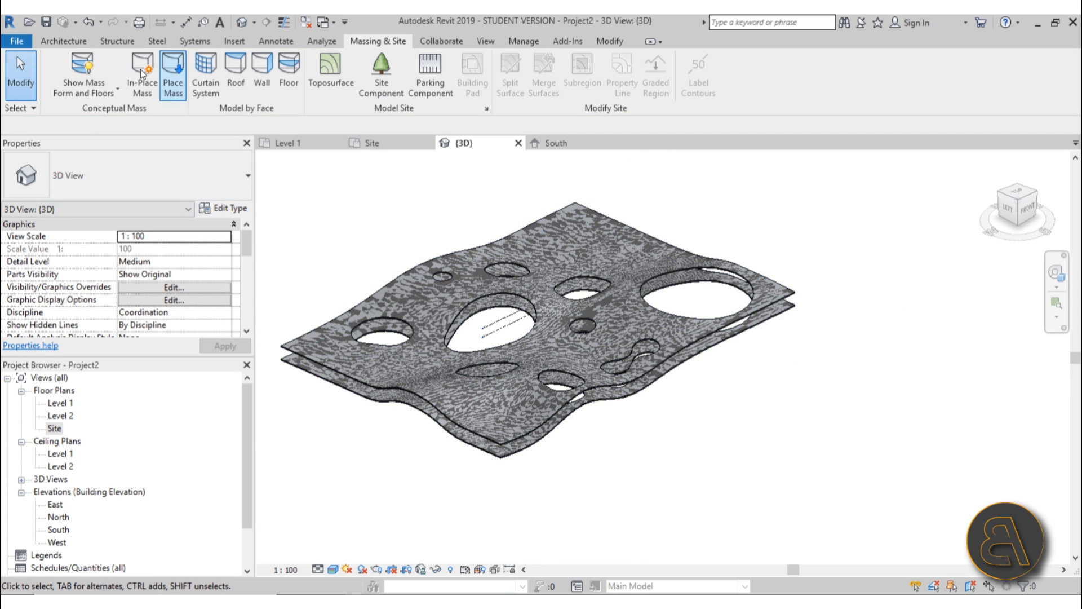
click(74, 69)
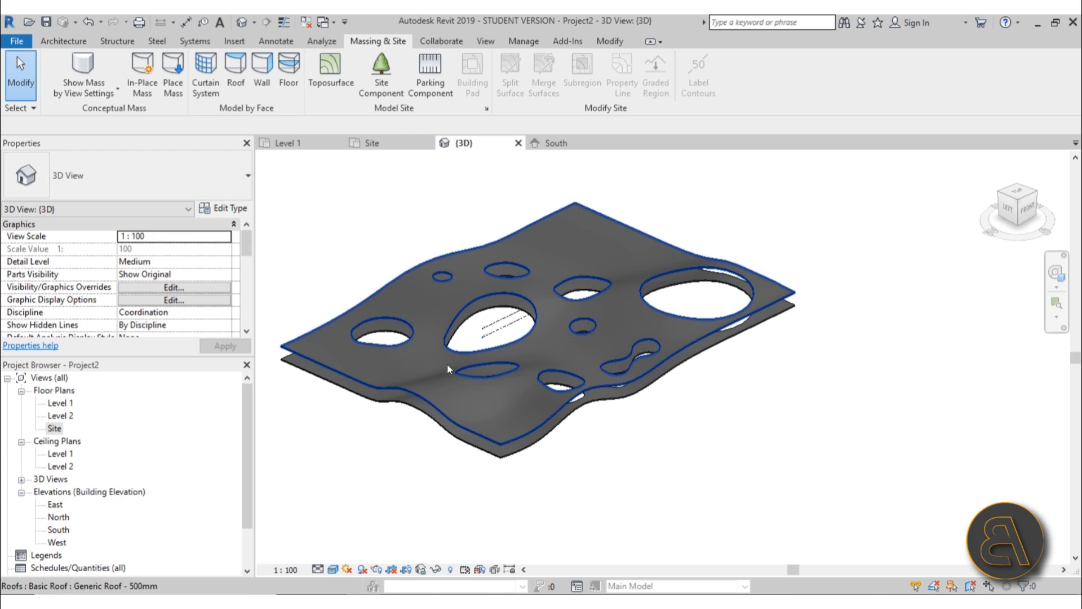
Set the 3D view's visual style to Hidden Line and turn on cast shadows and ambient shadows
click(333, 569)
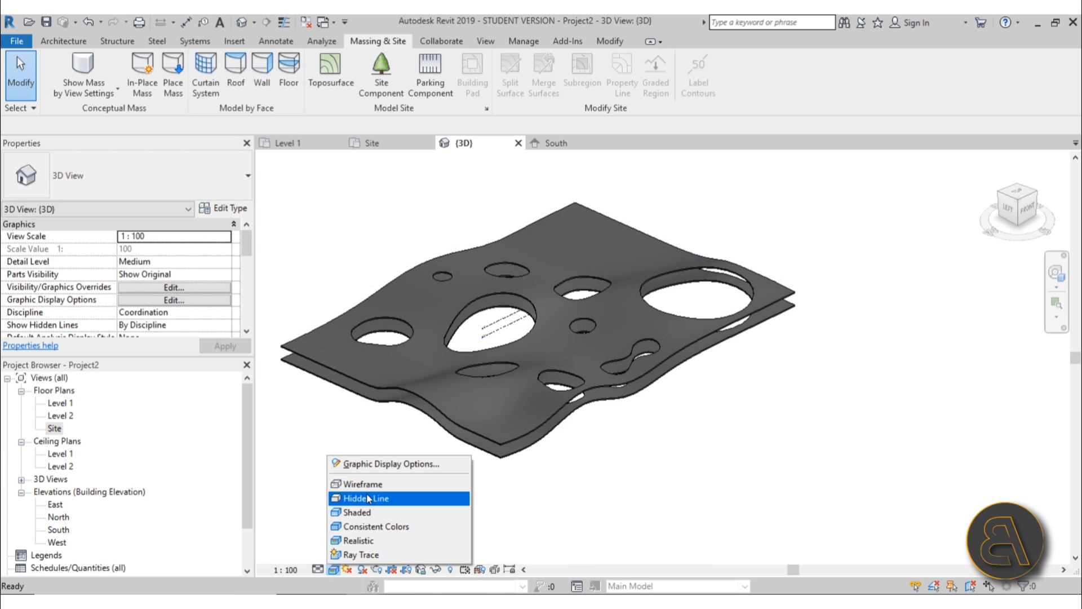
click(367, 501)
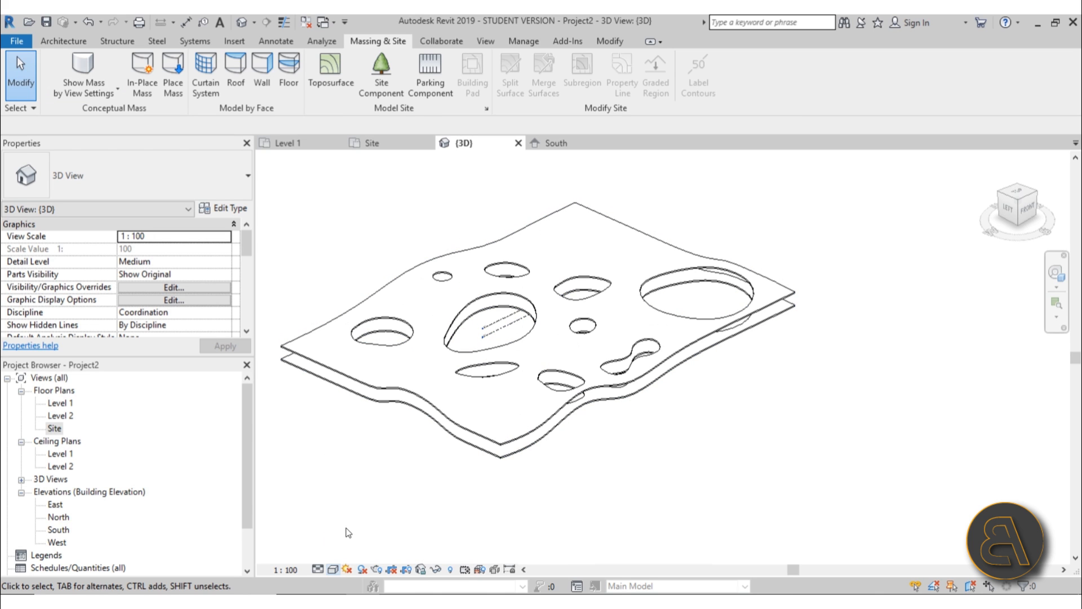
click(333, 569)
click(359, 464)
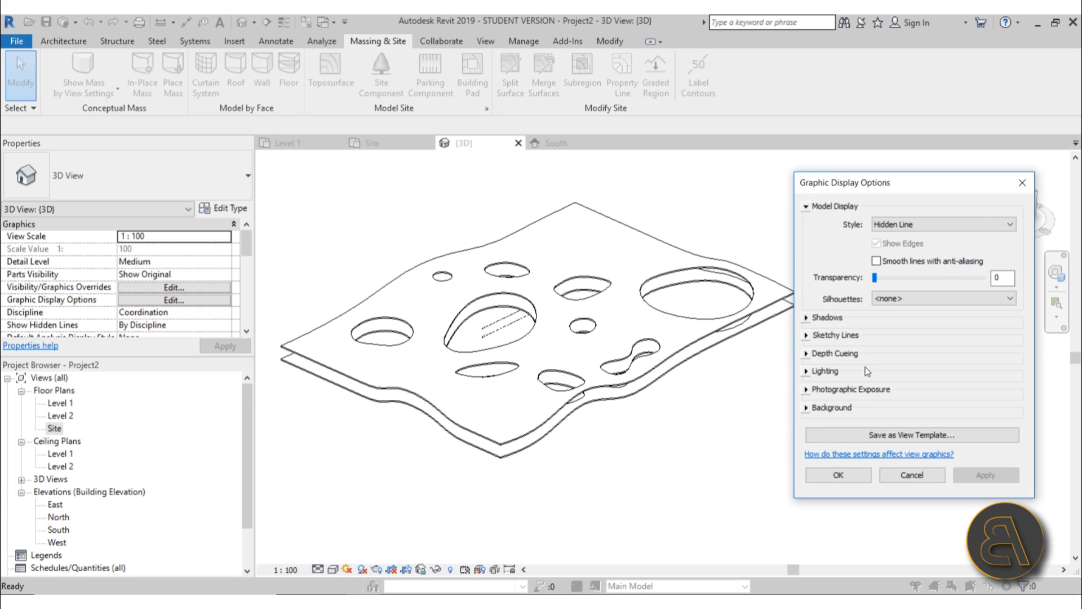
click(807, 318)
click(877, 327)
click(892, 345)
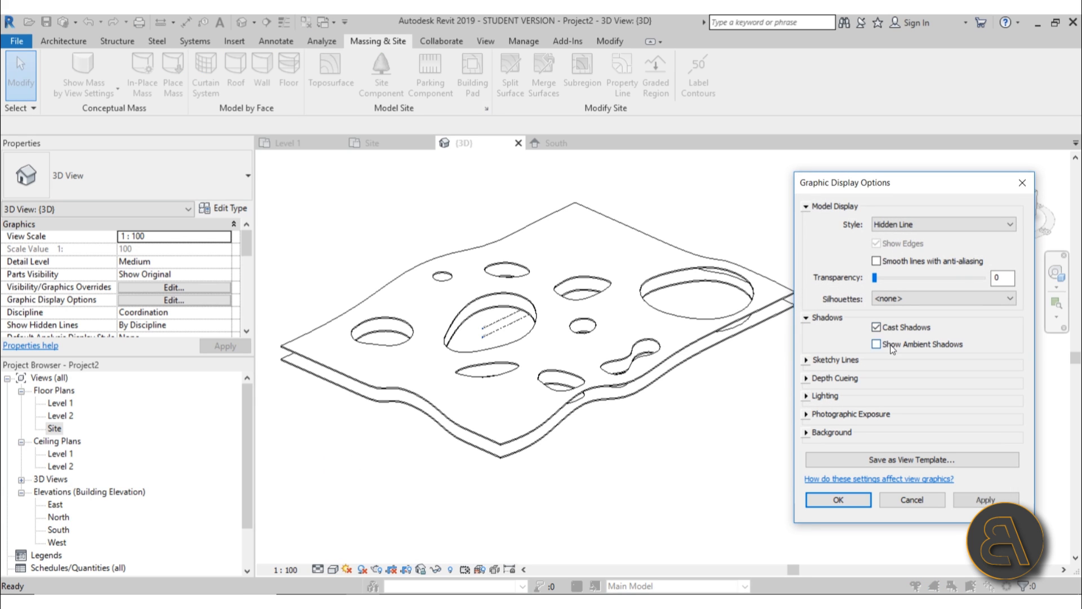
click(985, 500)
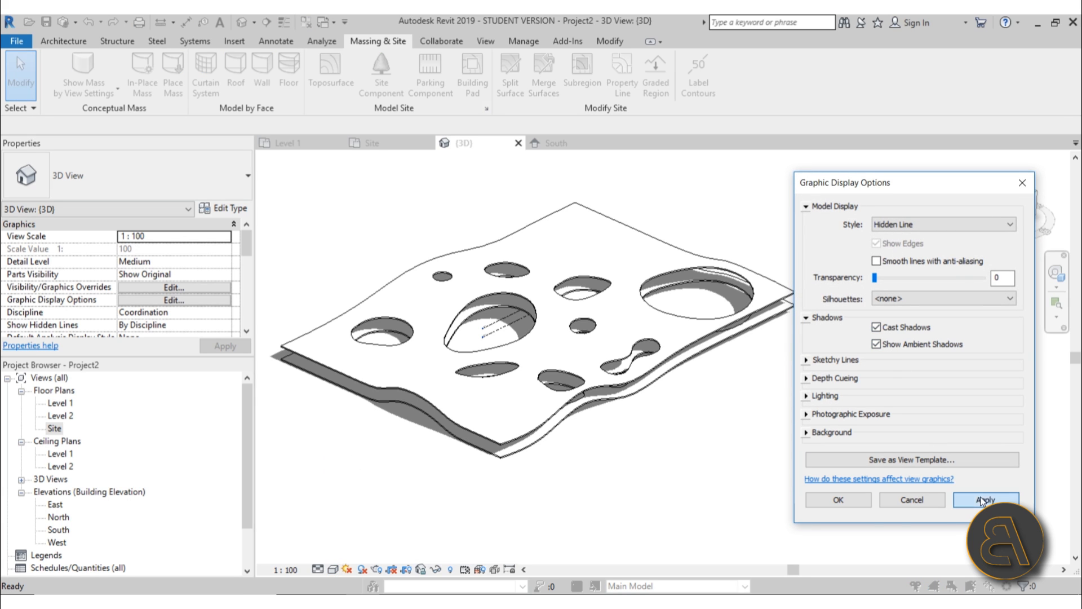
click(846, 501)
shift+middle_drag(682, 394, 641, 442)
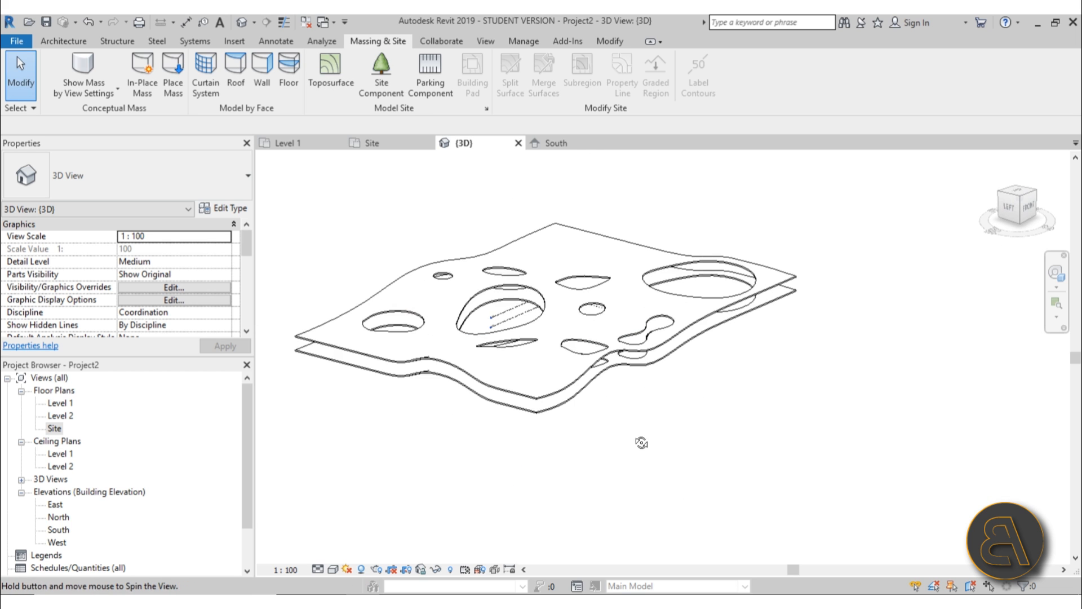
Switch the 3D view to the Shaded visual style and look over the two perforated roofs from above
click(332, 570)
click(361, 512)
mouse_move(680, 382)
shift+middle_down()
mouse_move(652, 452)
mouse_move(824, 445)
mouse_move(780, 425)
mouse_move(761, 387)
mouse_move(702, 429)
mouse_move(655, 418)
mouse_move(634, 448)
mouse_move(673, 326)
mouse_move(640, 397)
mouse_move(617, 389)
mouse_move(624, 446)
shift+middle_up()
scroll(468, 307, up, 3)
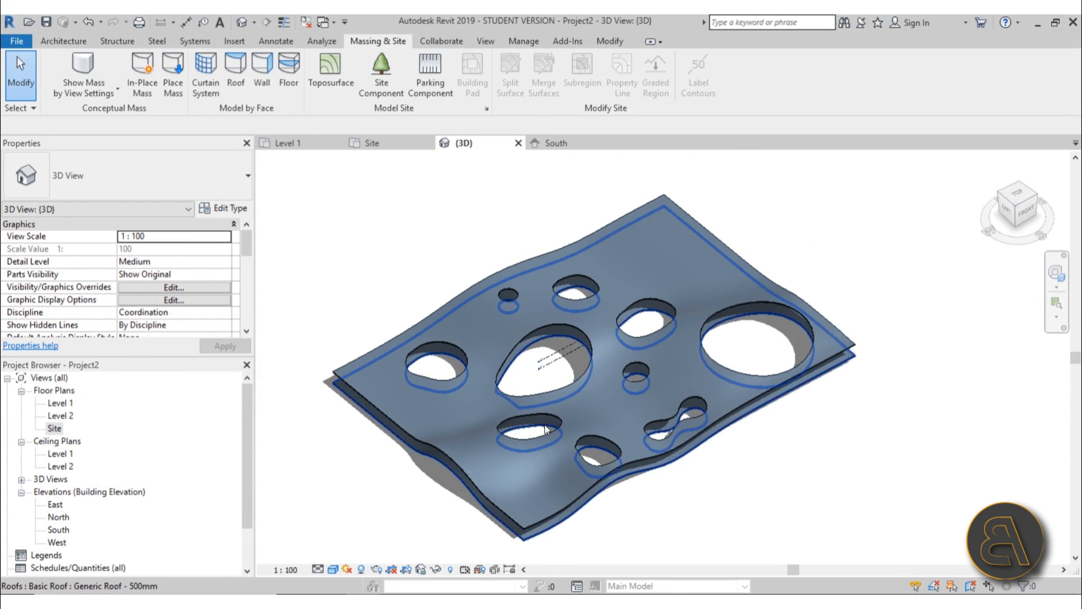
middle_drag(545, 430, 521, 375)
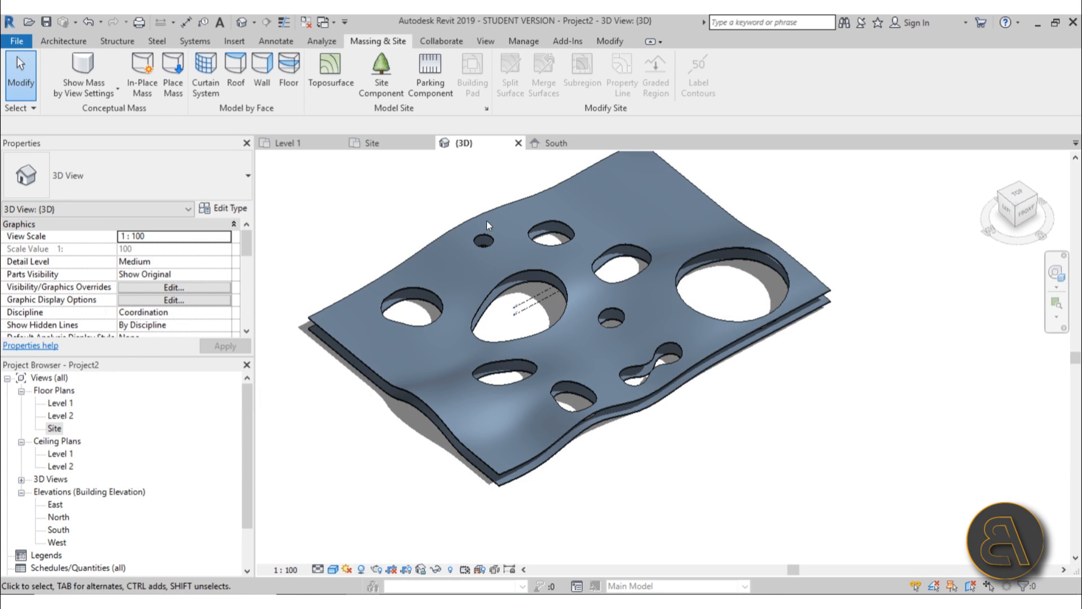
Place a perspective camera in the Level 2 plan, west of the roofs, with its target just beyond their east edge
click(60, 404)
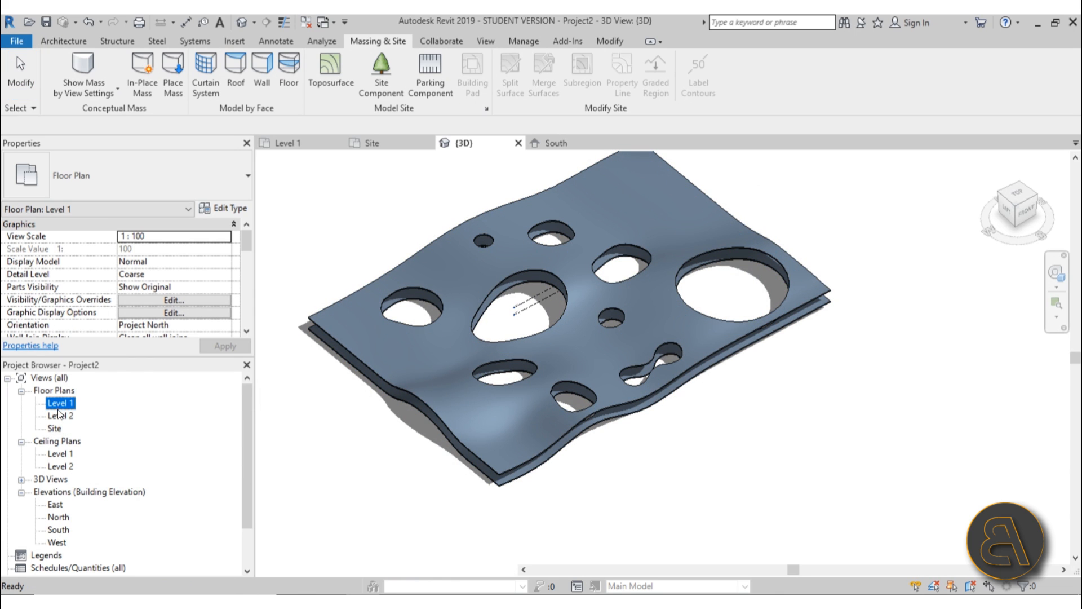
double_click(60, 418)
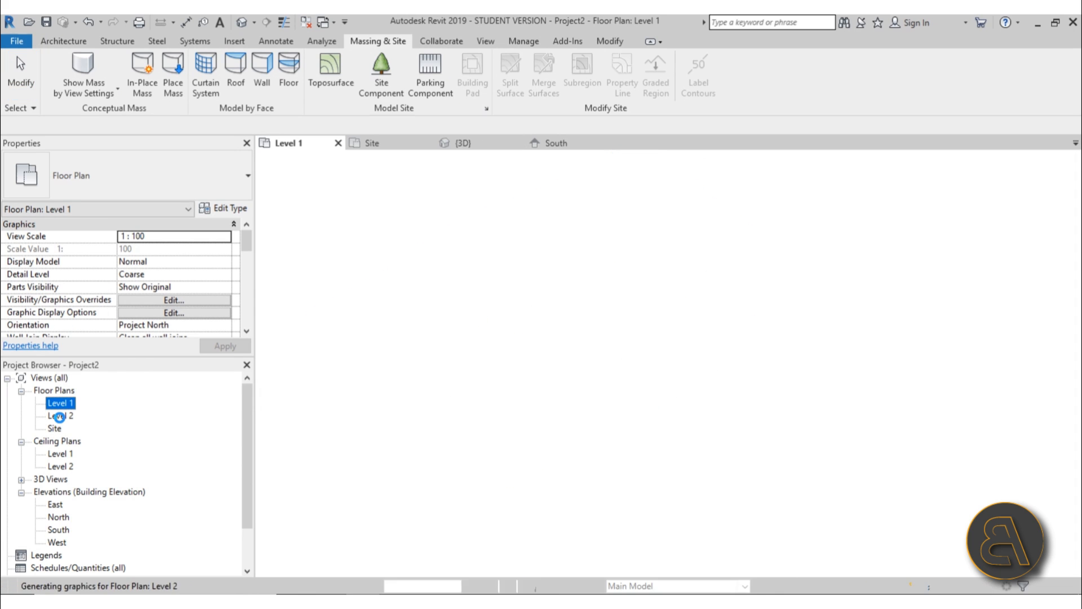
scroll(499, 372, up, 2)
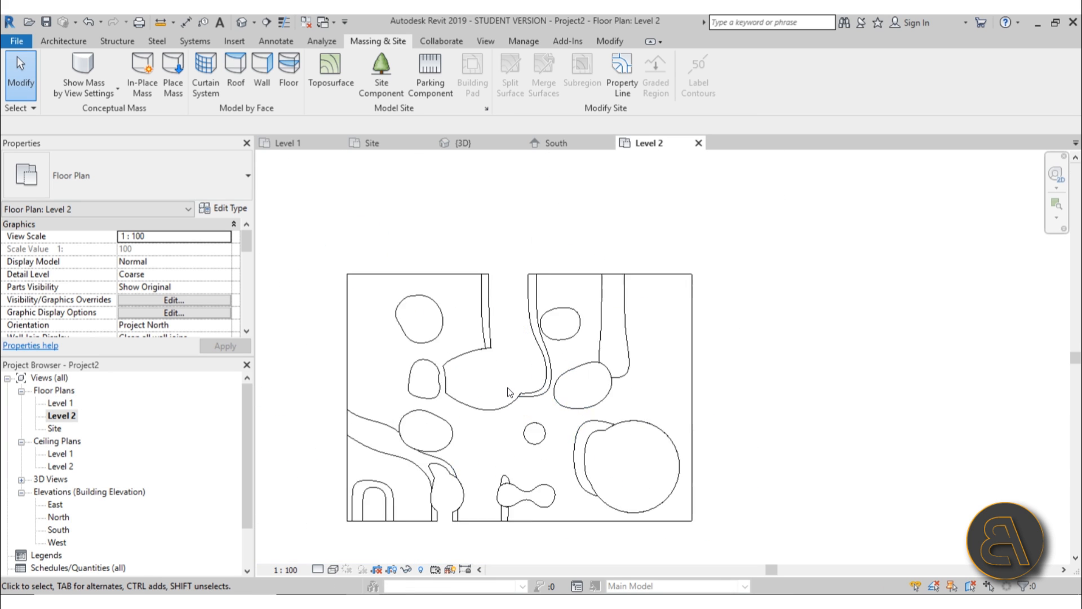
click(255, 25)
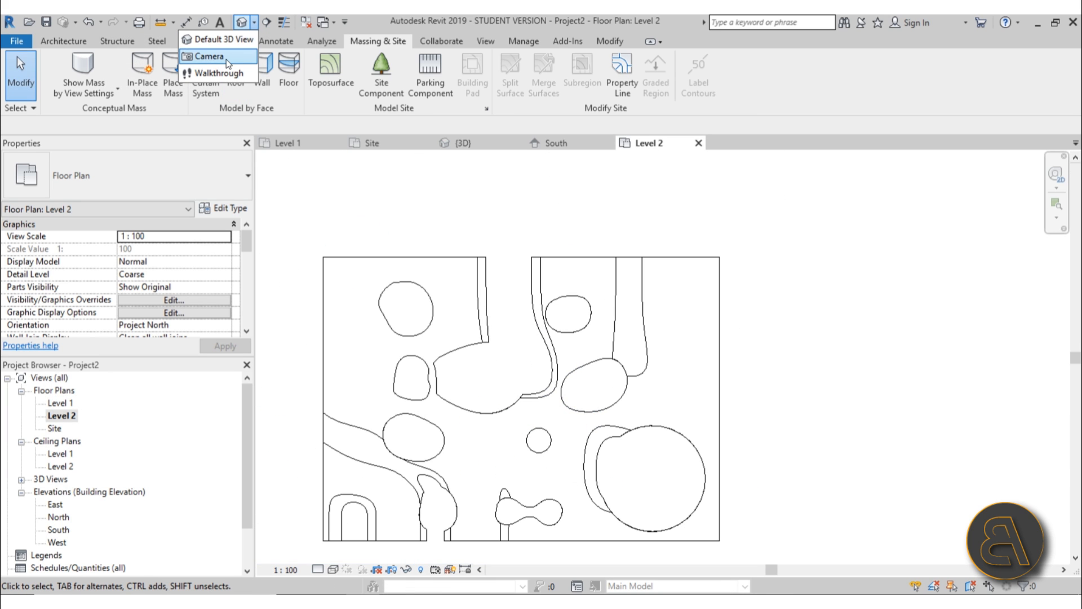
click(231, 60)
scroll(580, 242, down, 2)
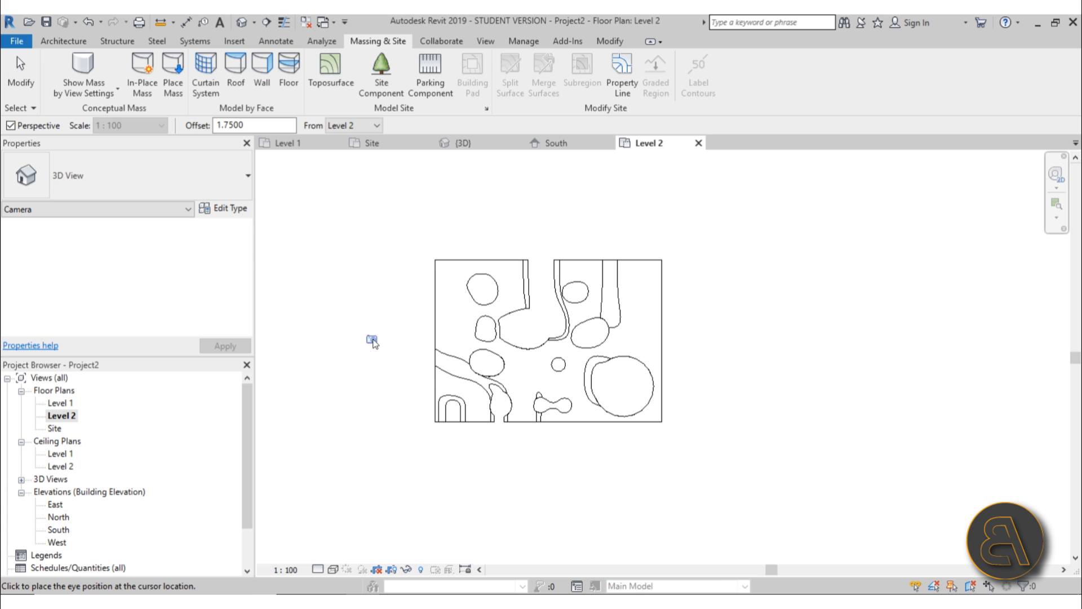
click(333, 341)
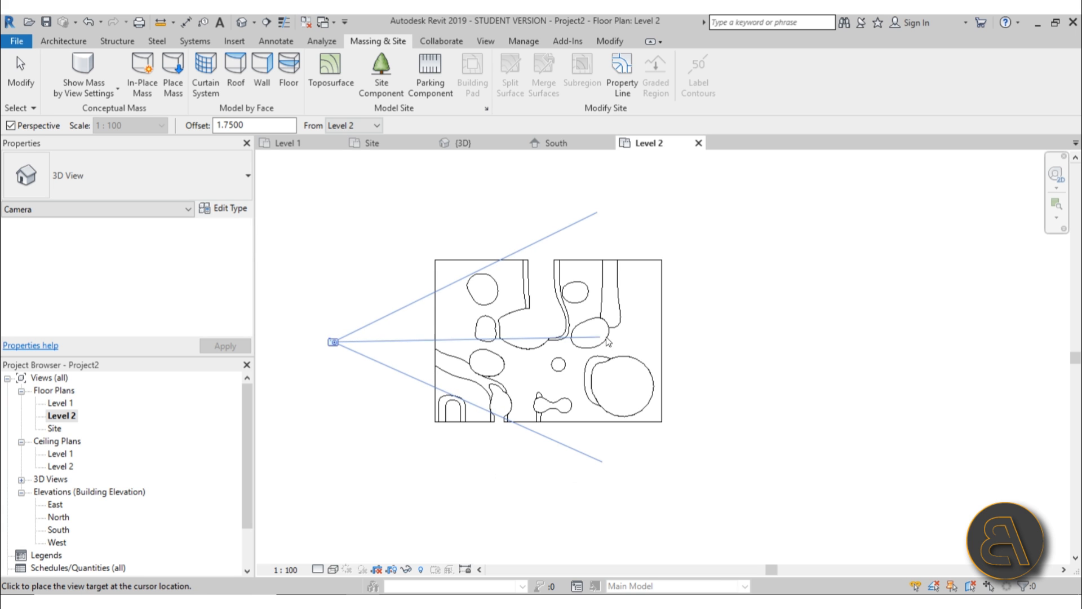
click(691, 337)
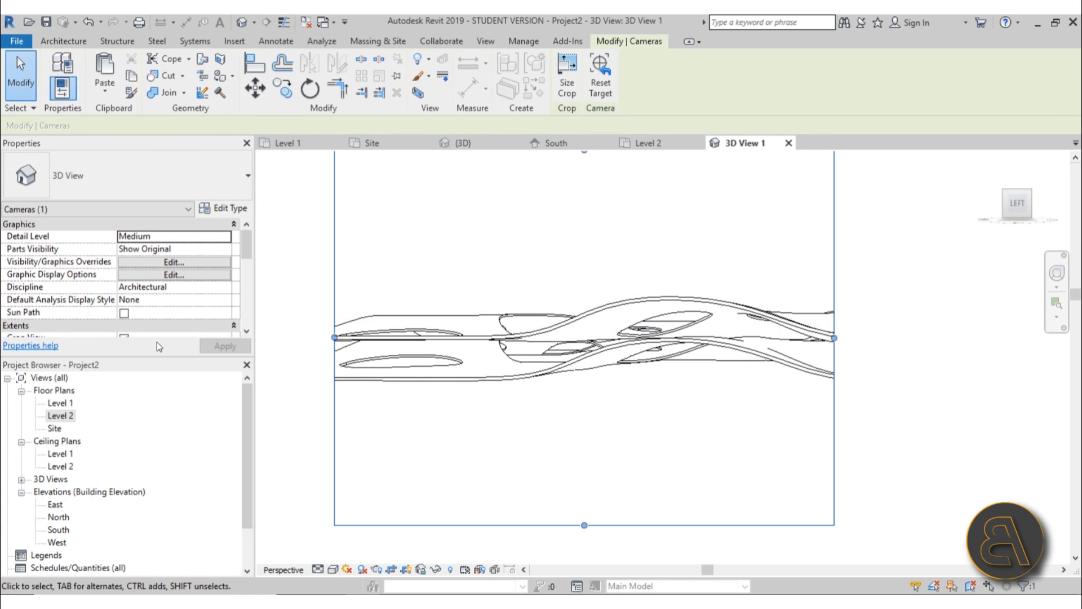
Turn on the section box for the new camera view and select the box
scroll(154, 293, down, 3)
click(129, 303)
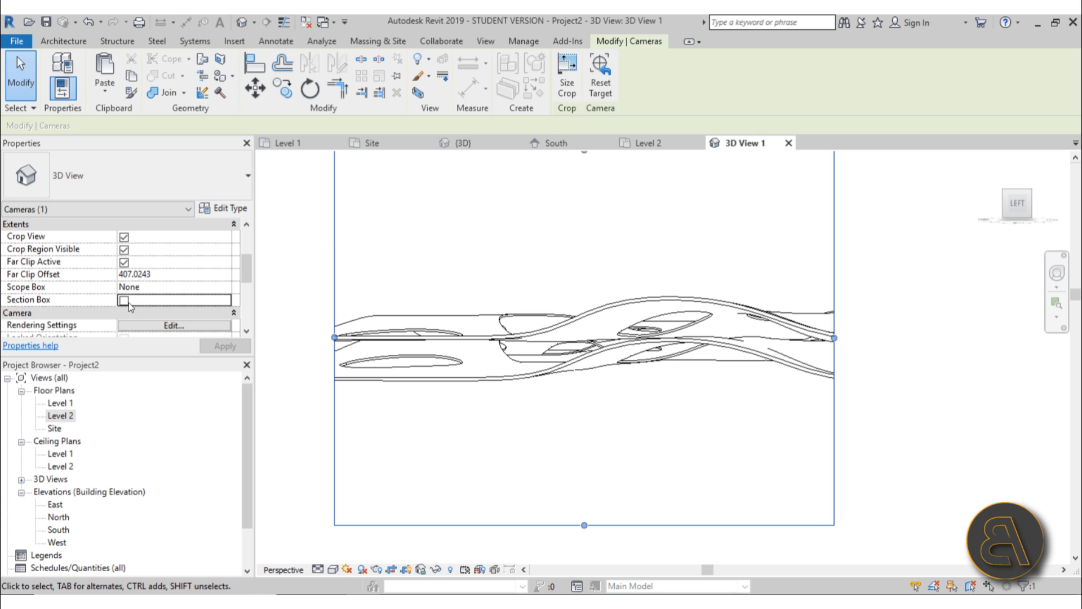
click(125, 301)
scroll(493, 288, down, 3)
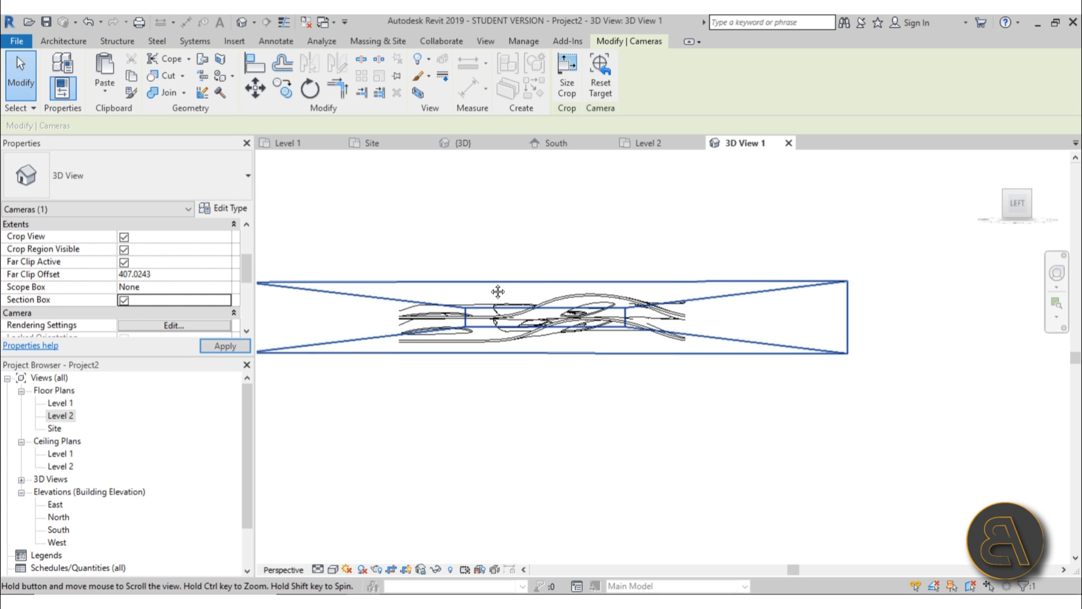
click(489, 283)
In the Level 1 plan, pull the section box's west side in to near the middle of the roofs, and reopen 3D View 1
double_click(61, 402)
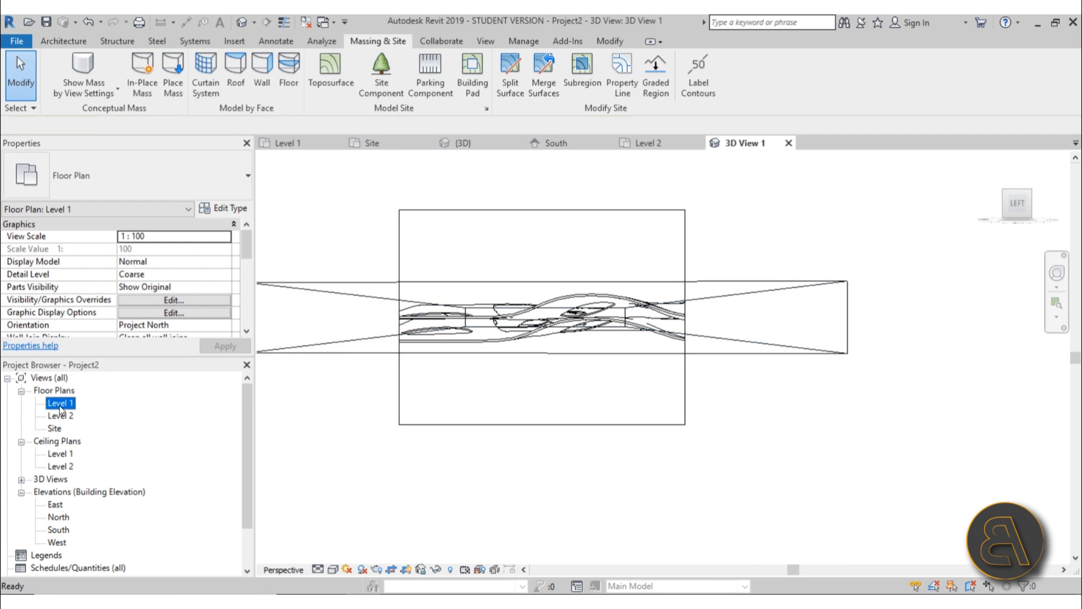
scroll(557, 411, down, 6)
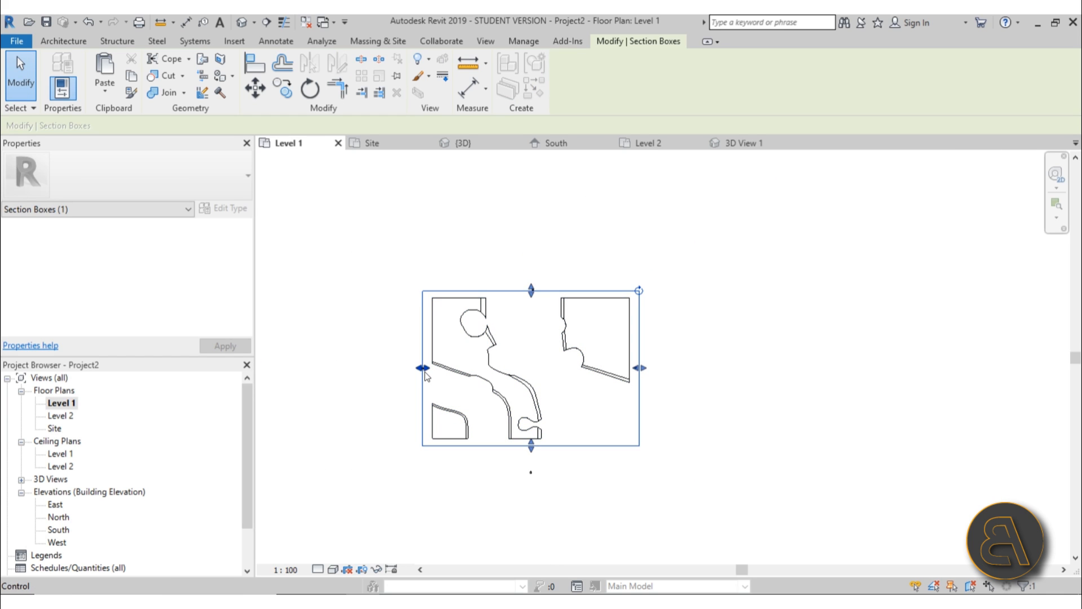
drag(490, 372, 515, 368)
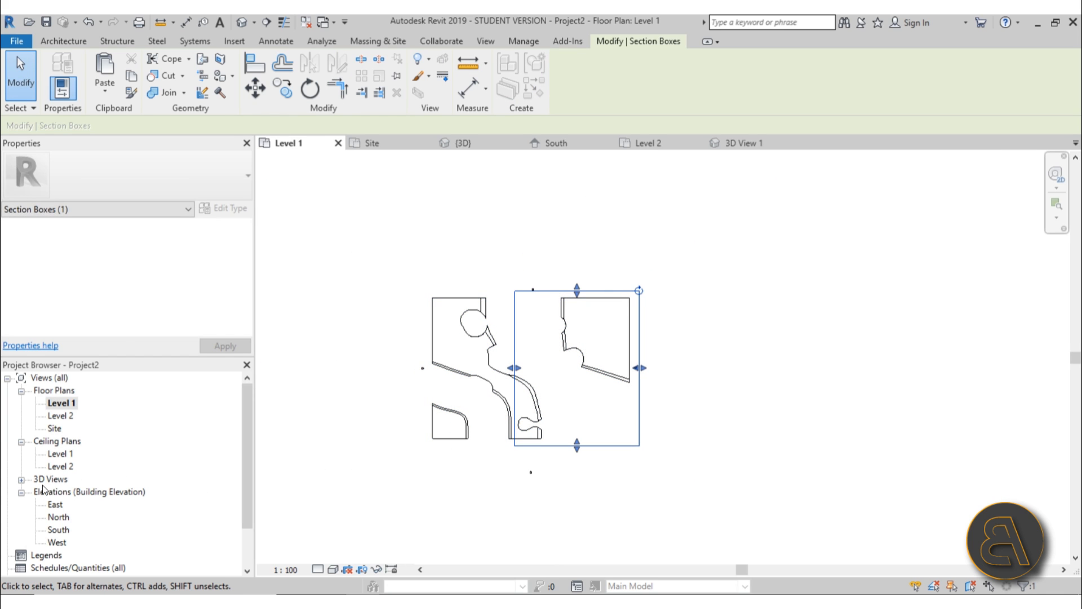
click(21, 480)
click(67, 493)
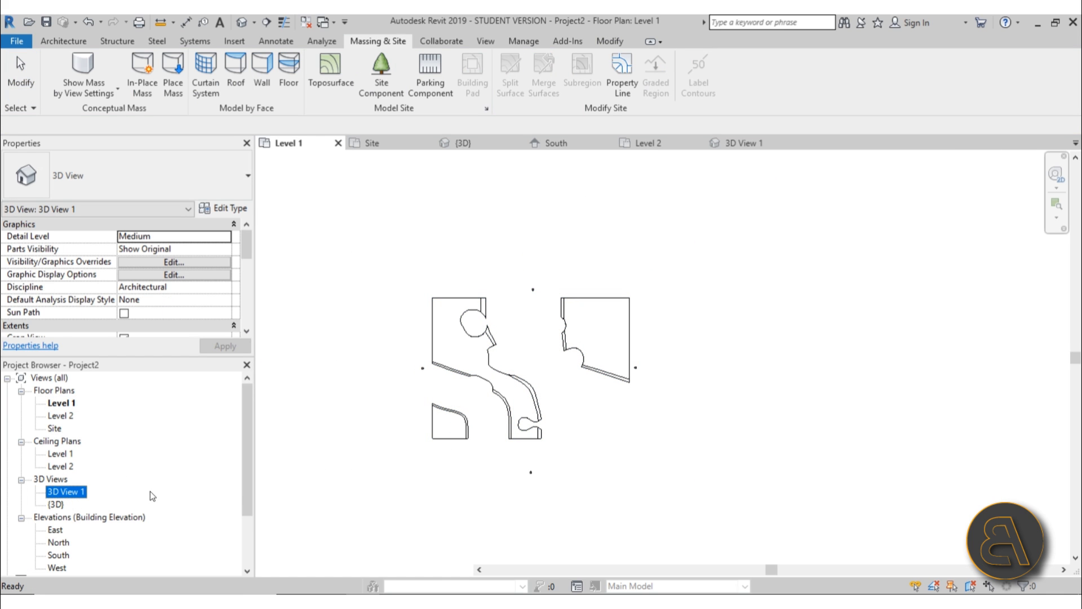
In 3D View 1, pull the lower and upper edges of the camera's crop region in close around the roofs
double_click(54, 490)
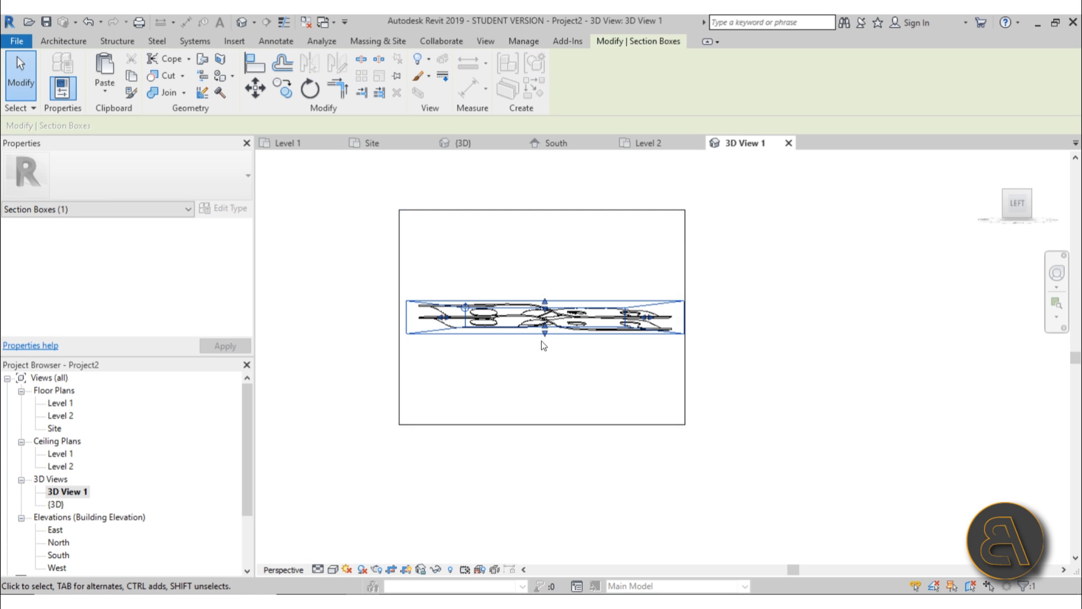
scroll(541, 340, up, 2)
click(570, 416)
click(551, 466)
drag(551, 466, 542, 348)
drag(544, 184, 540, 294)
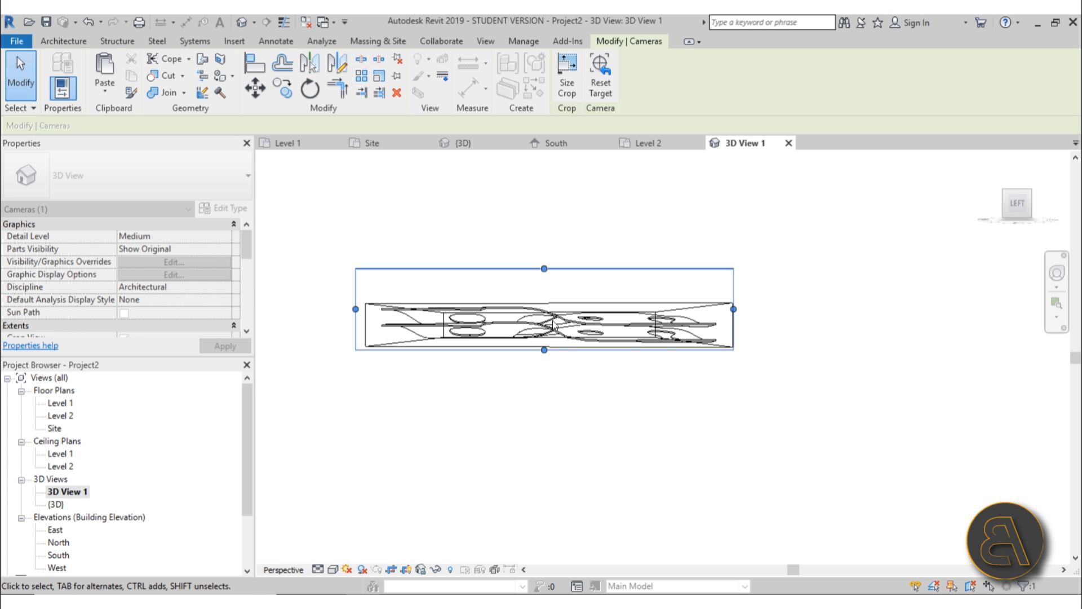
scroll(553, 324, up, 3)
scroll(540, 268, down, 1)
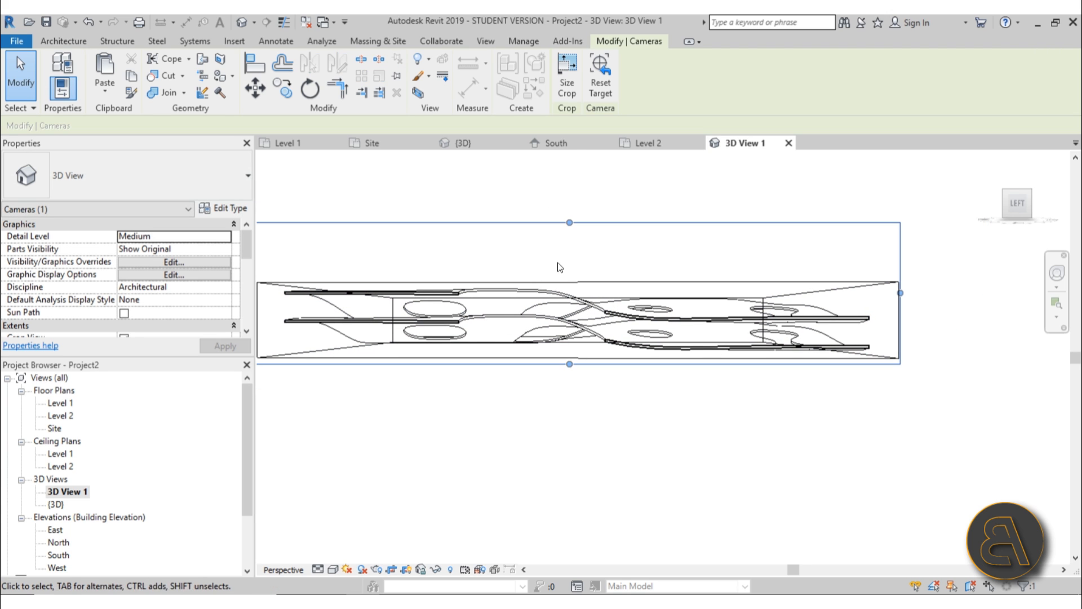
Temporarily hide the section box element in the camera view
click(526, 282)
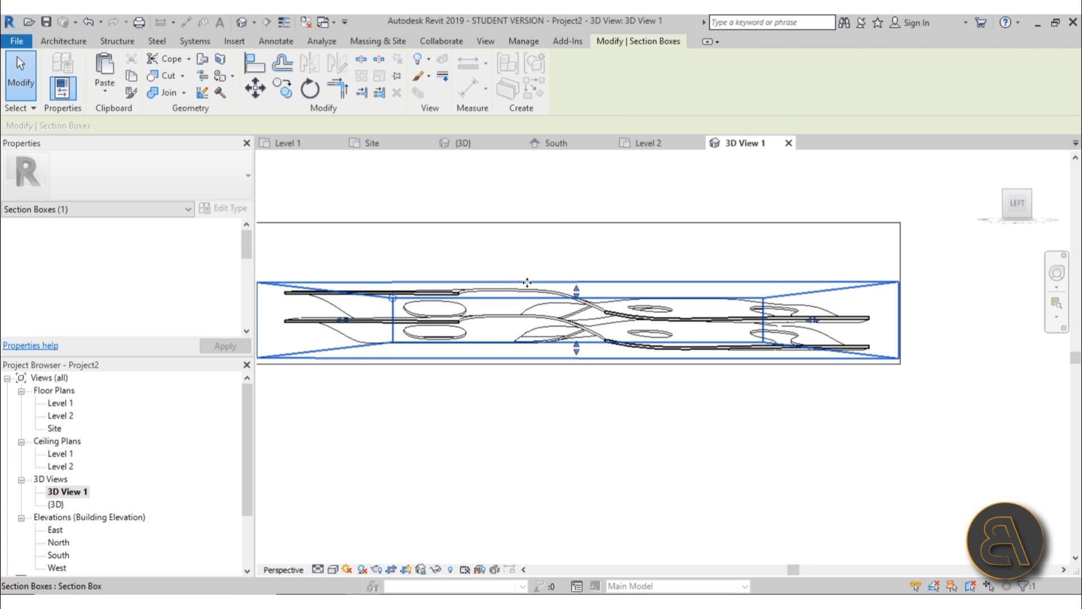
click(436, 569)
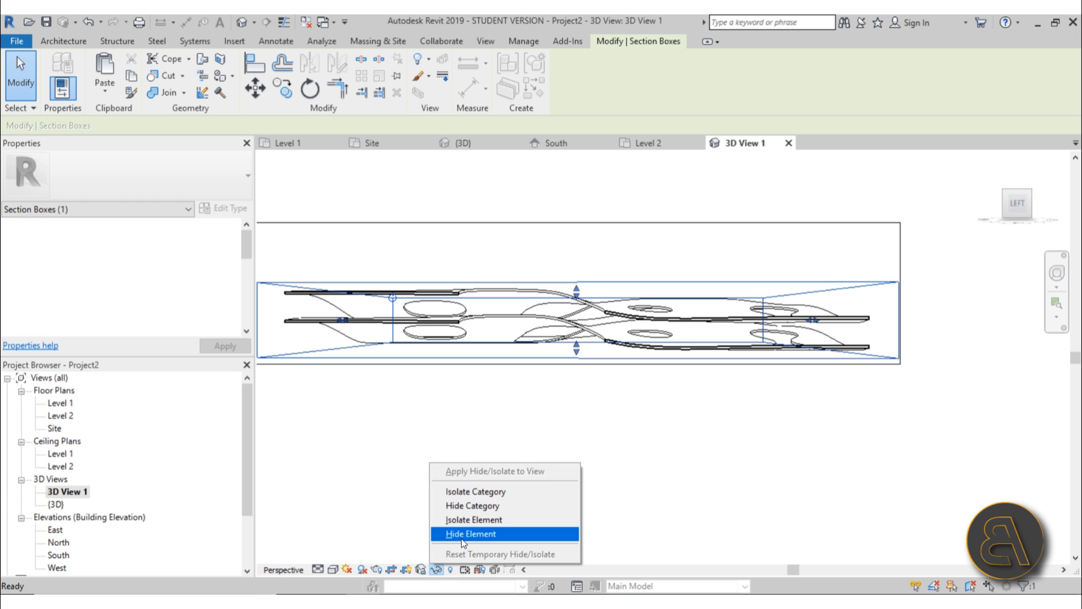
click(462, 535)
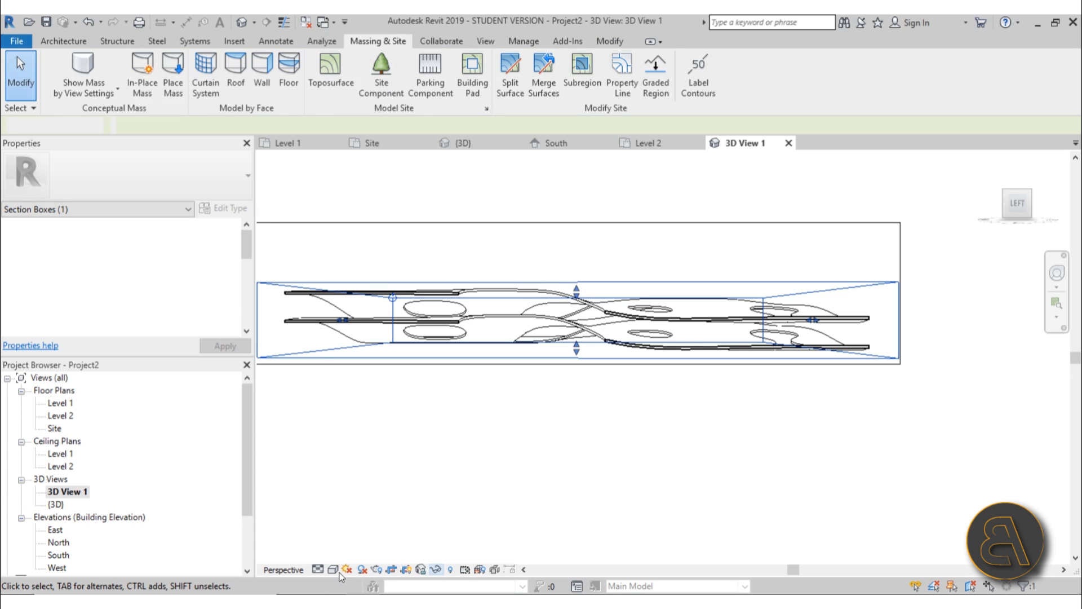
Set the camera view to the Shaded visual style with shadows on and look over the cut roofs
click(334, 569)
click(348, 510)
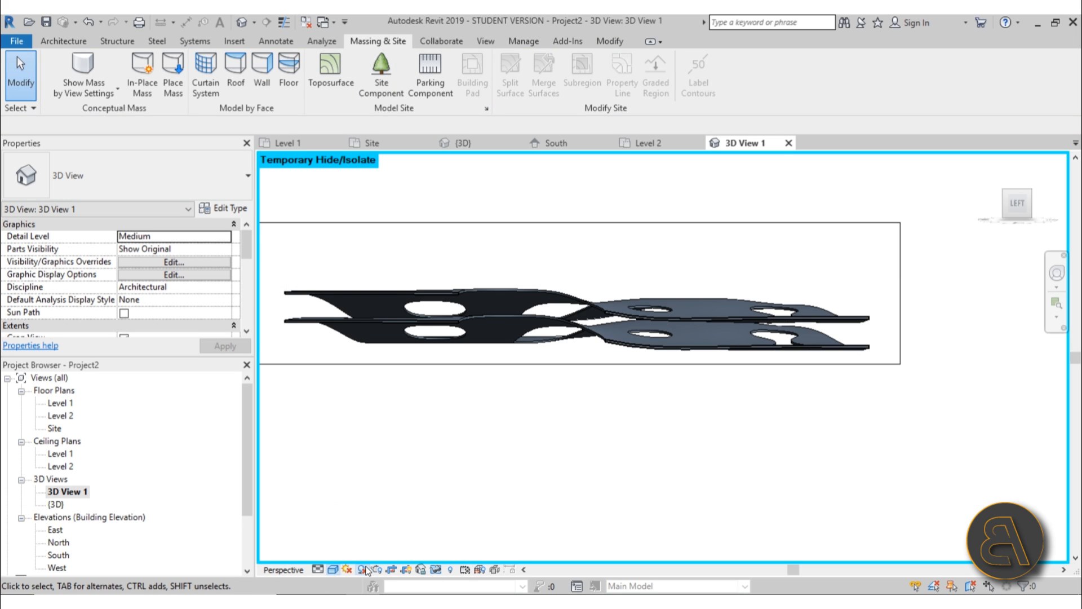
scroll(581, 359, up, 3)
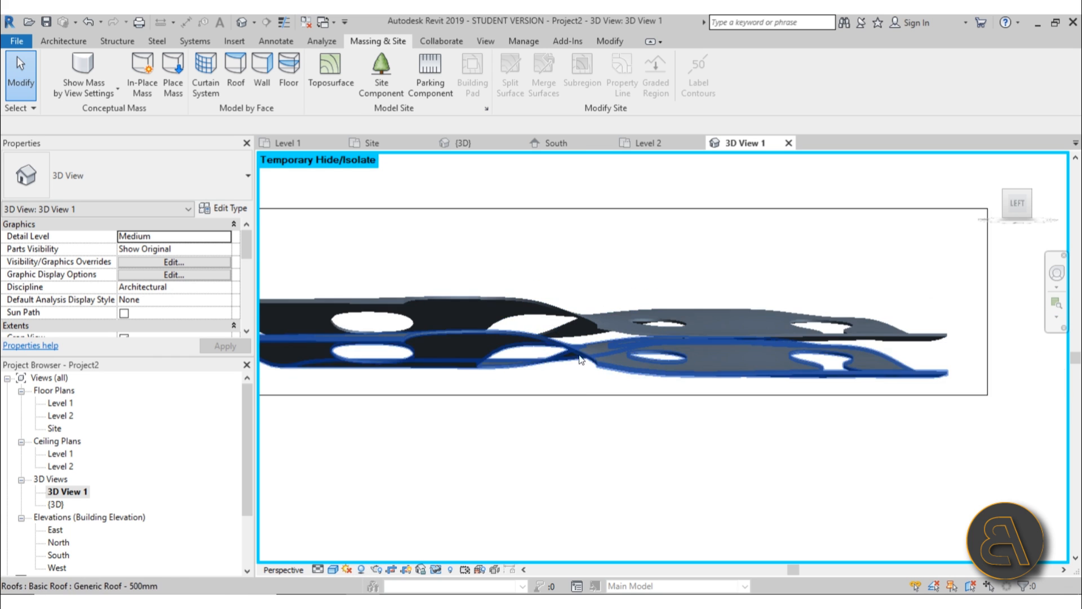
shift+middle_drag(581, 360, 510, 459)
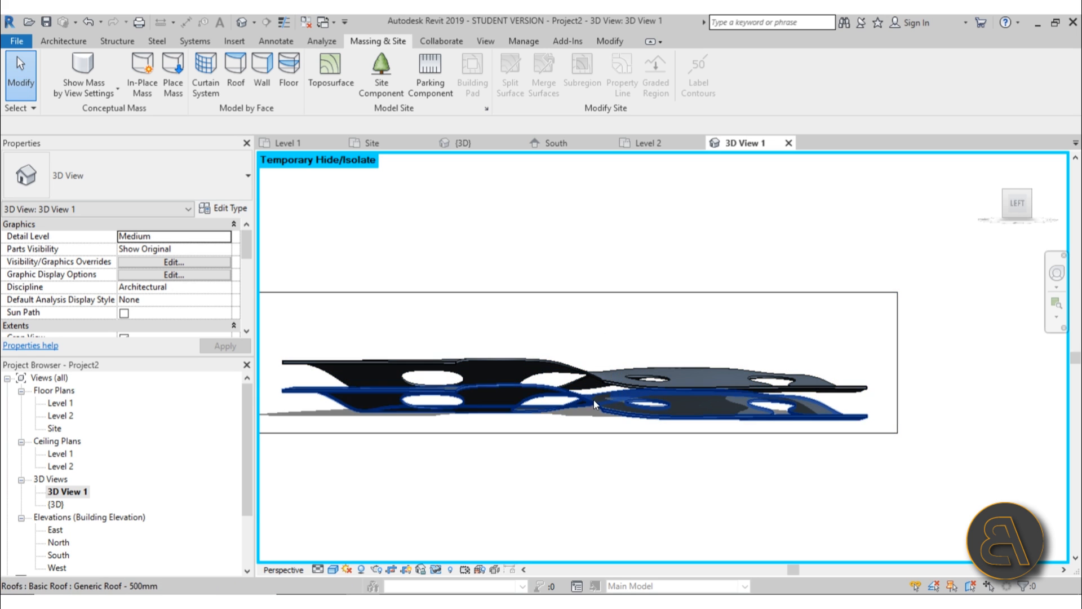
middle_drag(580, 463, 566, 458)
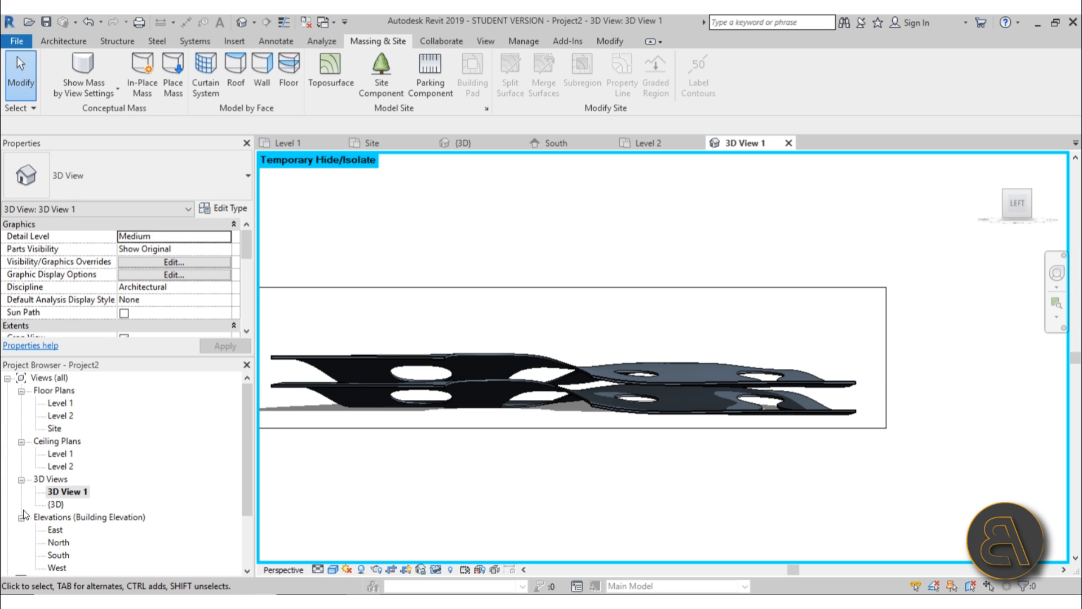
Reopen the {3D} view and orbit to inspect the two perforated roofs and their shadows from another corner
click(59, 504)
double_click(59, 506)
scroll(592, 377, down, 1)
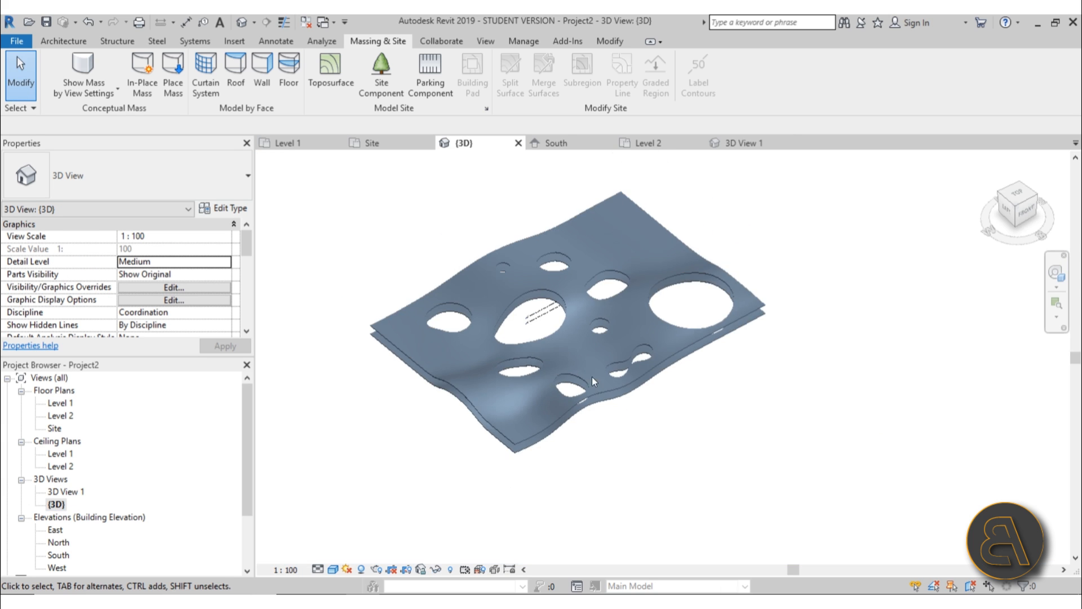
shift+middle_drag(717, 459, 634, 461)
scroll(612, 367, up, 3)
scroll(654, 432, down, 1)
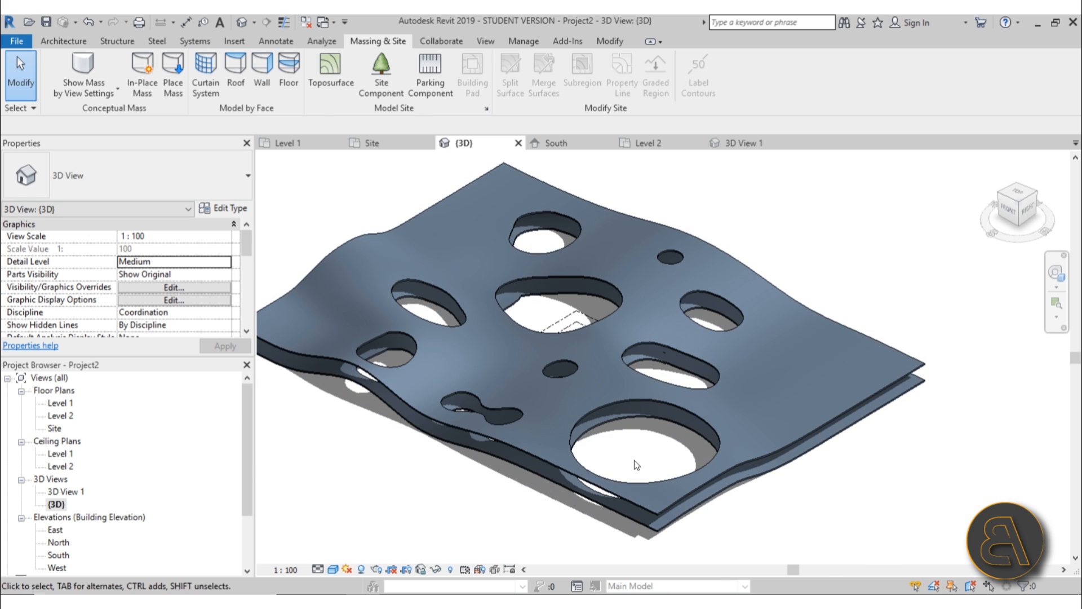